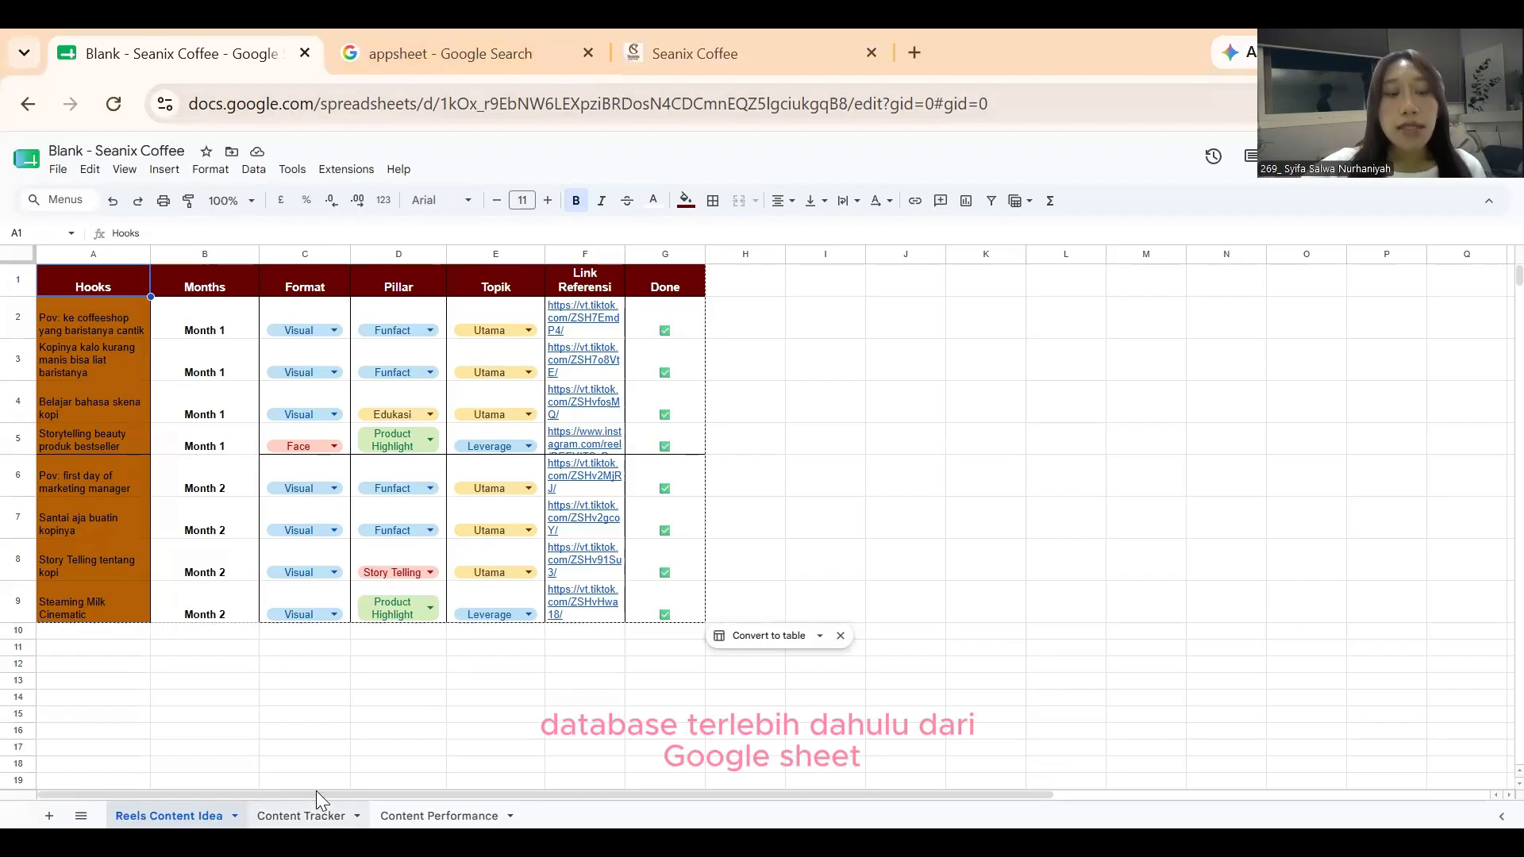
Examine the Reels Content Idea, Content Tracker and Content Performance sheets in the coffee content spreadsheet.
left_click(438, 808)
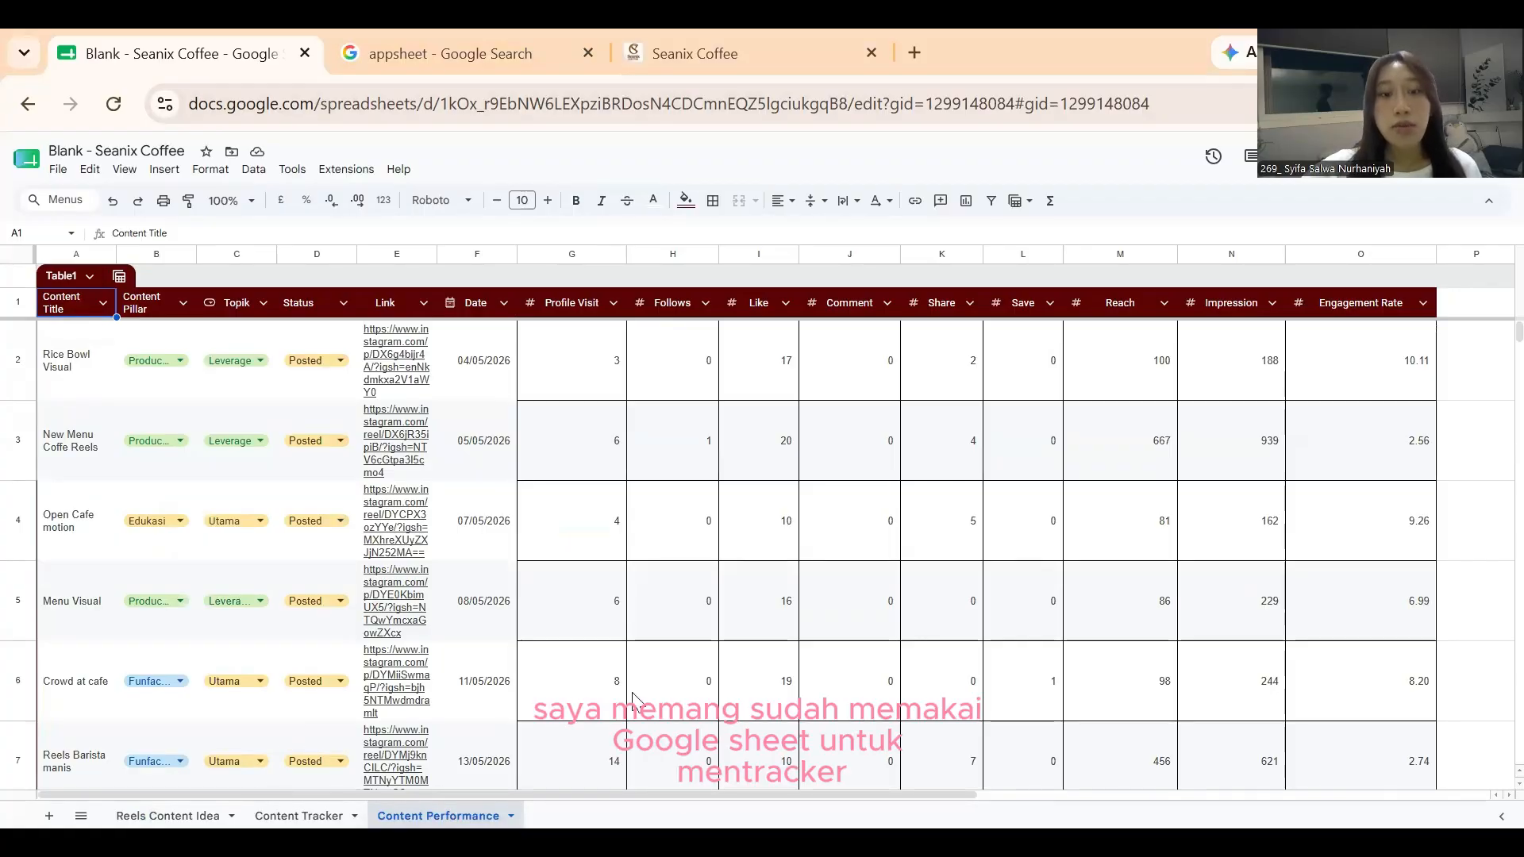
mouse_move(672, 790)
left_mouse_down()
mouse_move(939, 786)
mouse_move(700, 793)
left_mouse_up()
scroll(627, 497, "left", 2)
scroll(654, 531, "down", 15)
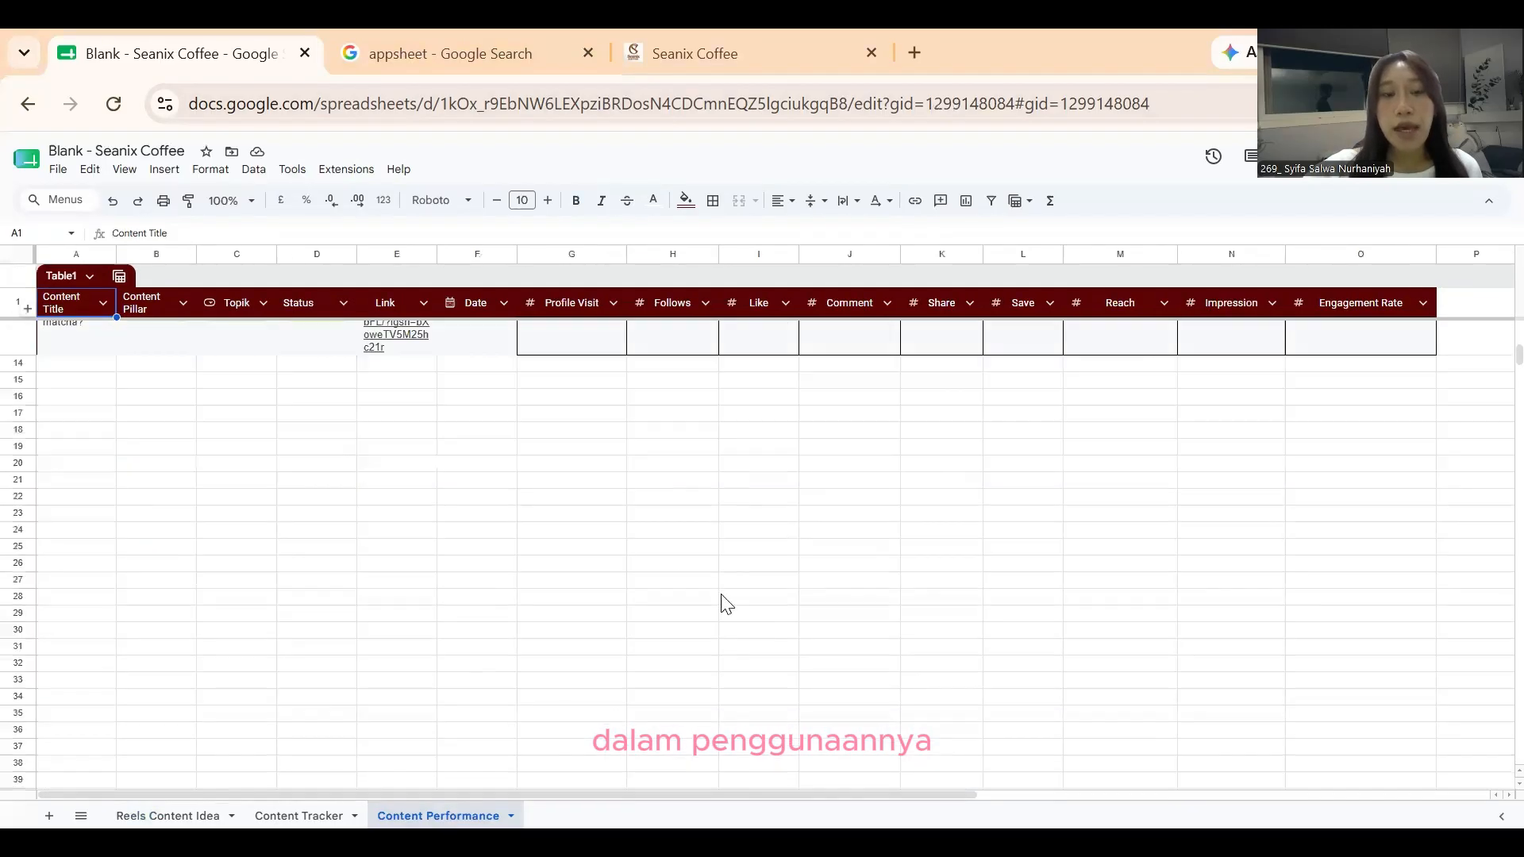
scroll(742, 619, "up", 10)
scroll(743, 619, "up", 5)
mouse_move(634, 794)
left_mouse_down()
mouse_move(784, 794)
mouse_move(635, 794)
left_mouse_up()
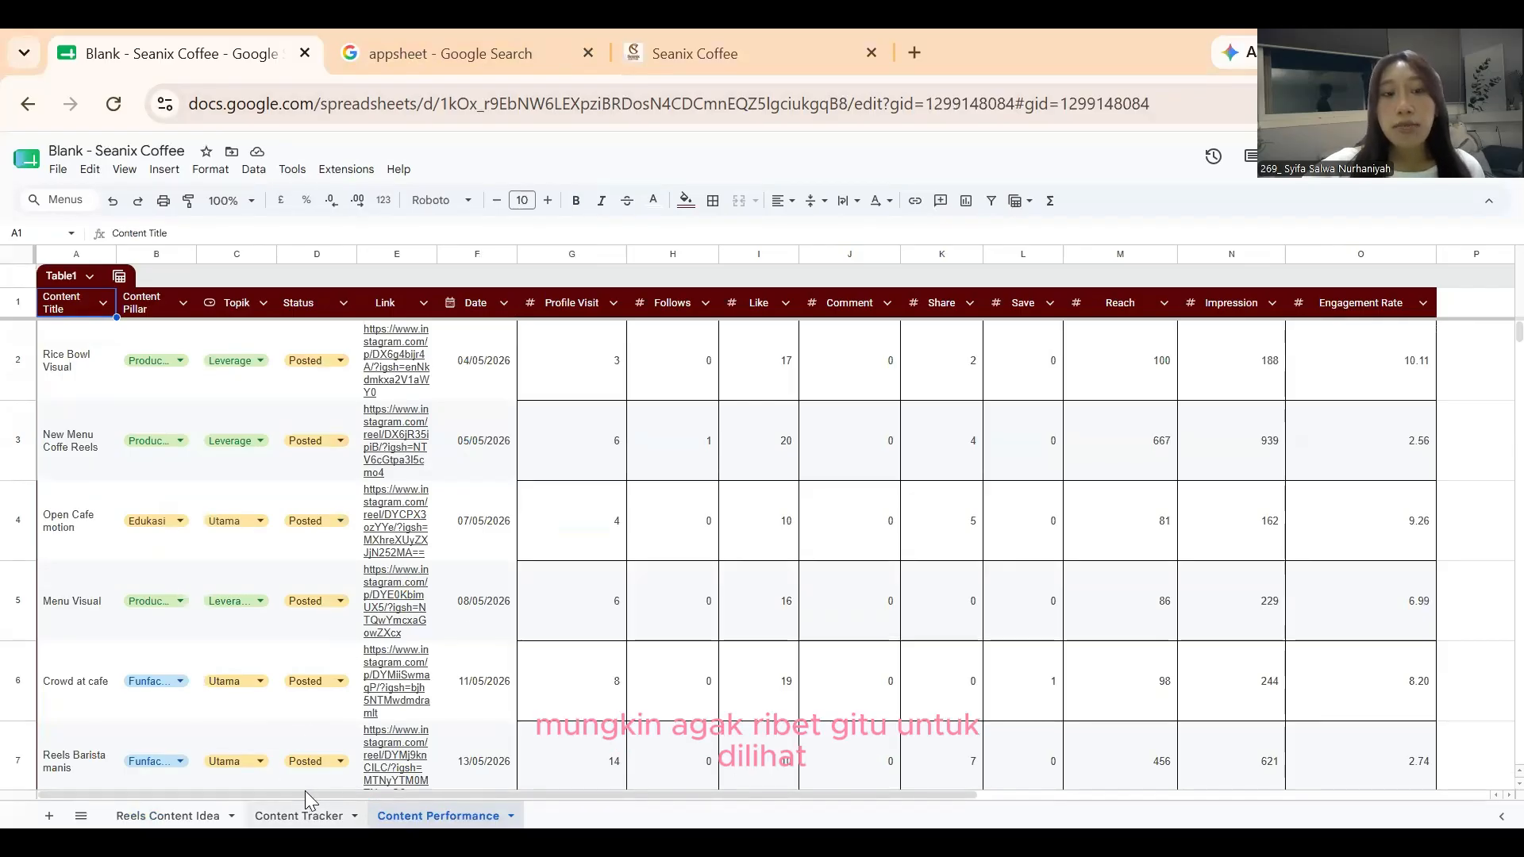
left_click(302, 815)
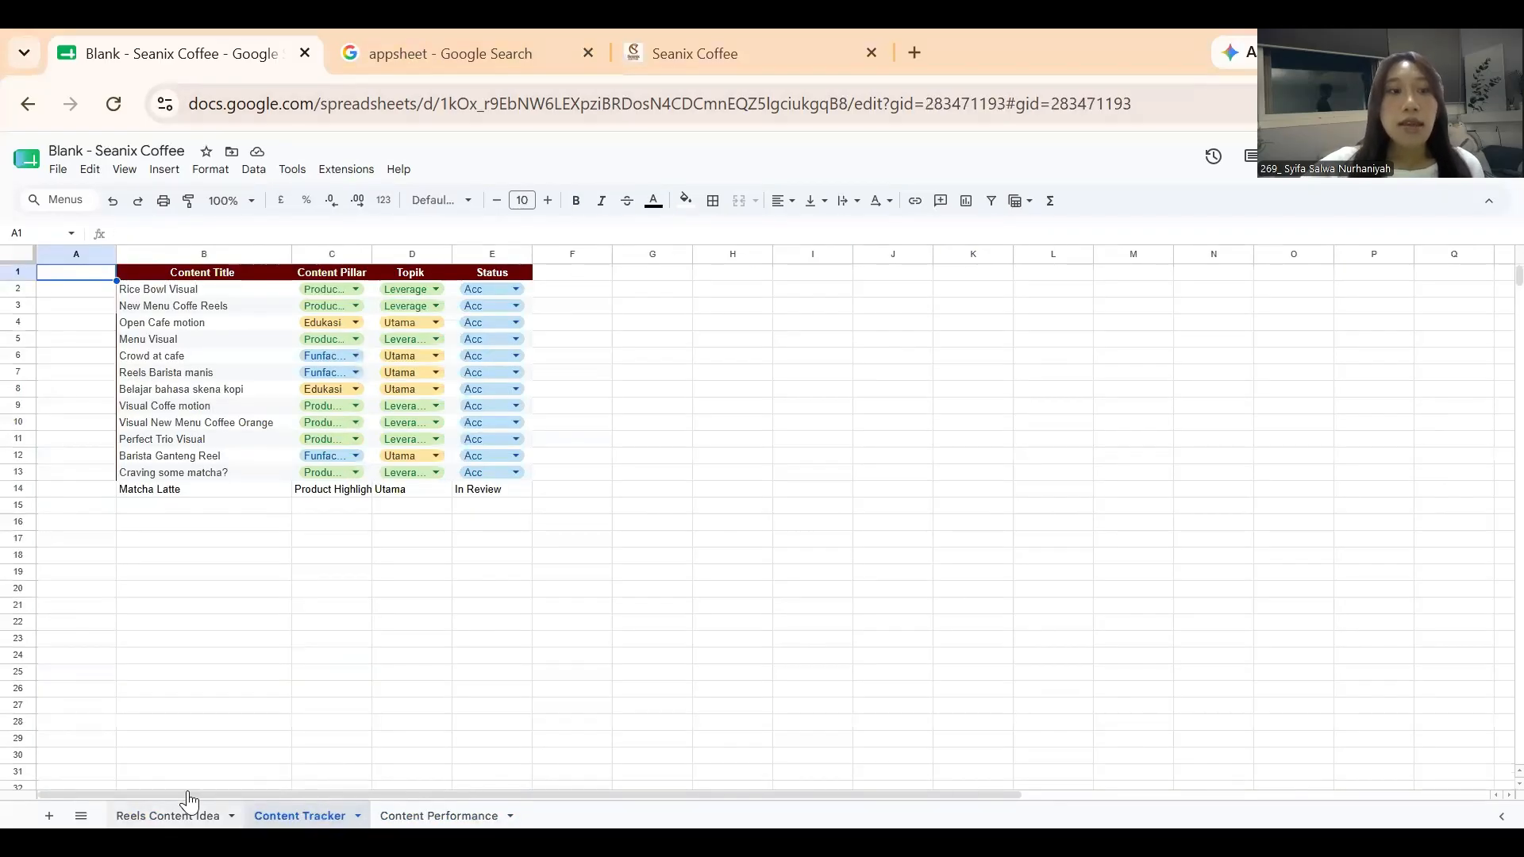
left_click(188, 800)
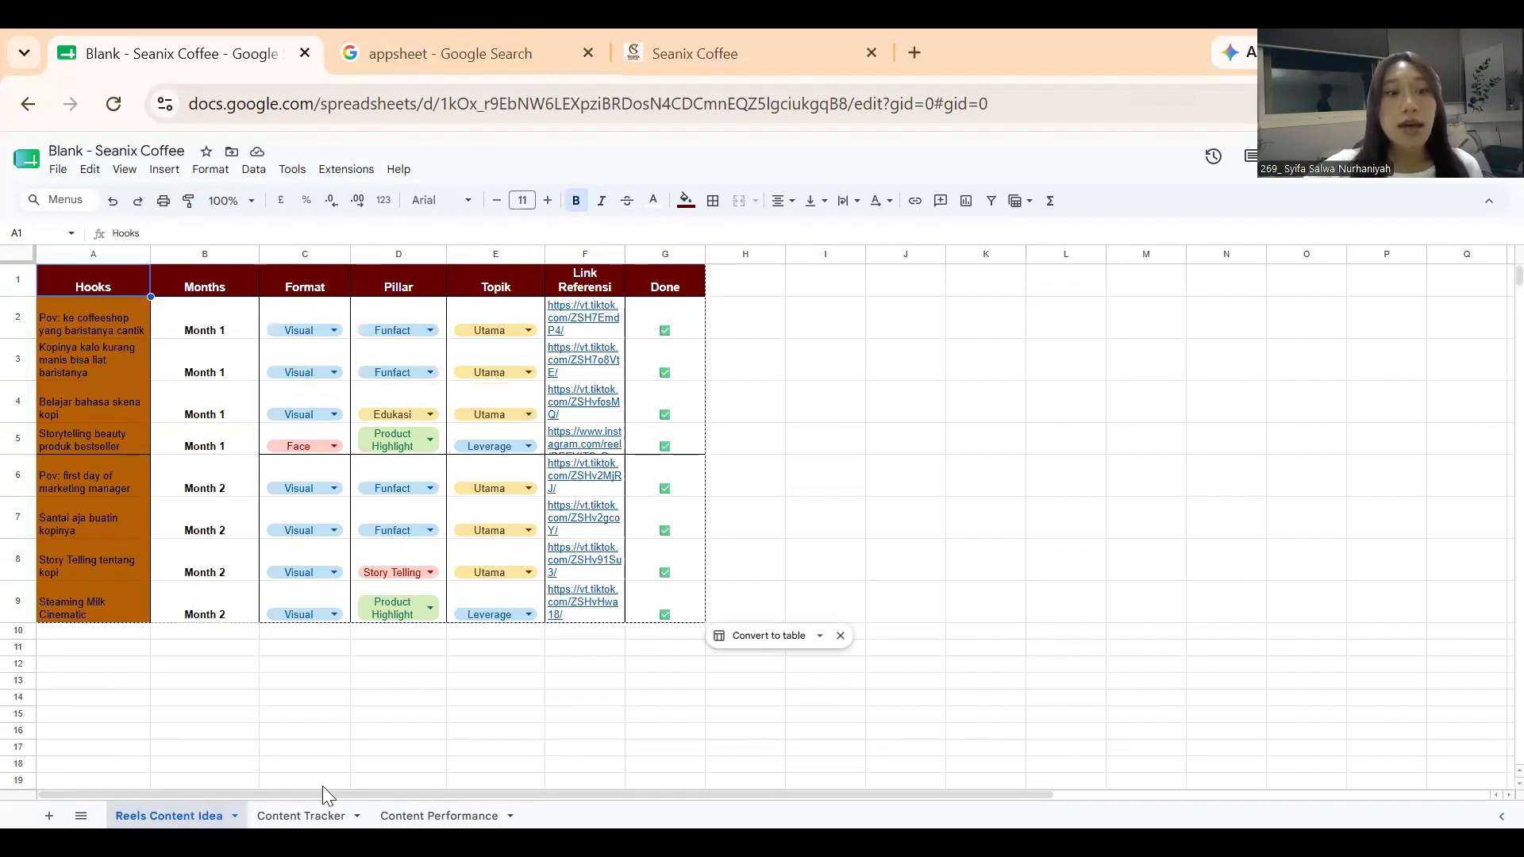
left_click(320, 805)
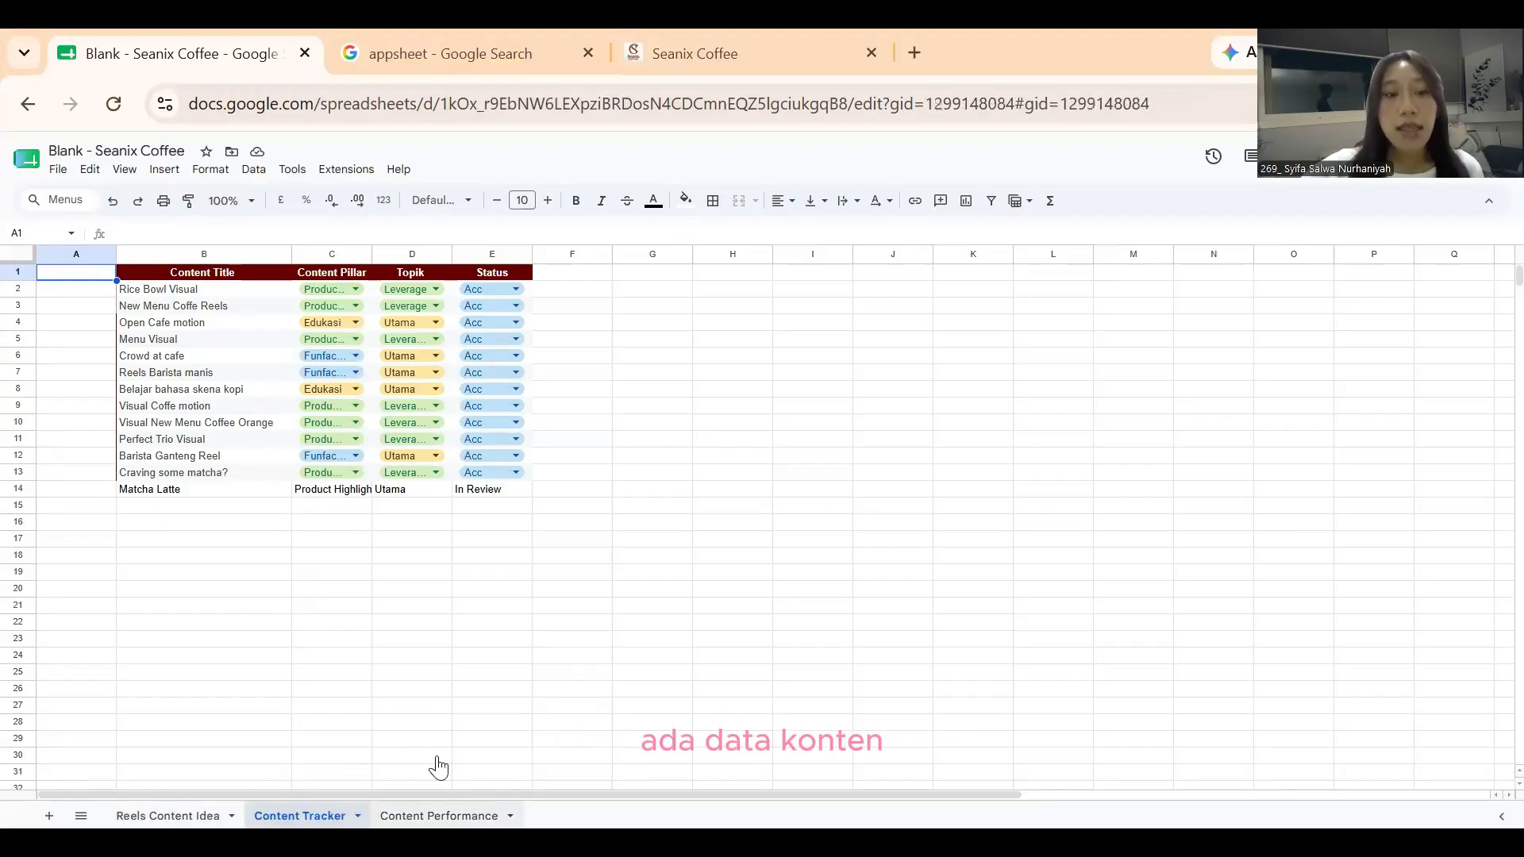
left_click(465, 810)
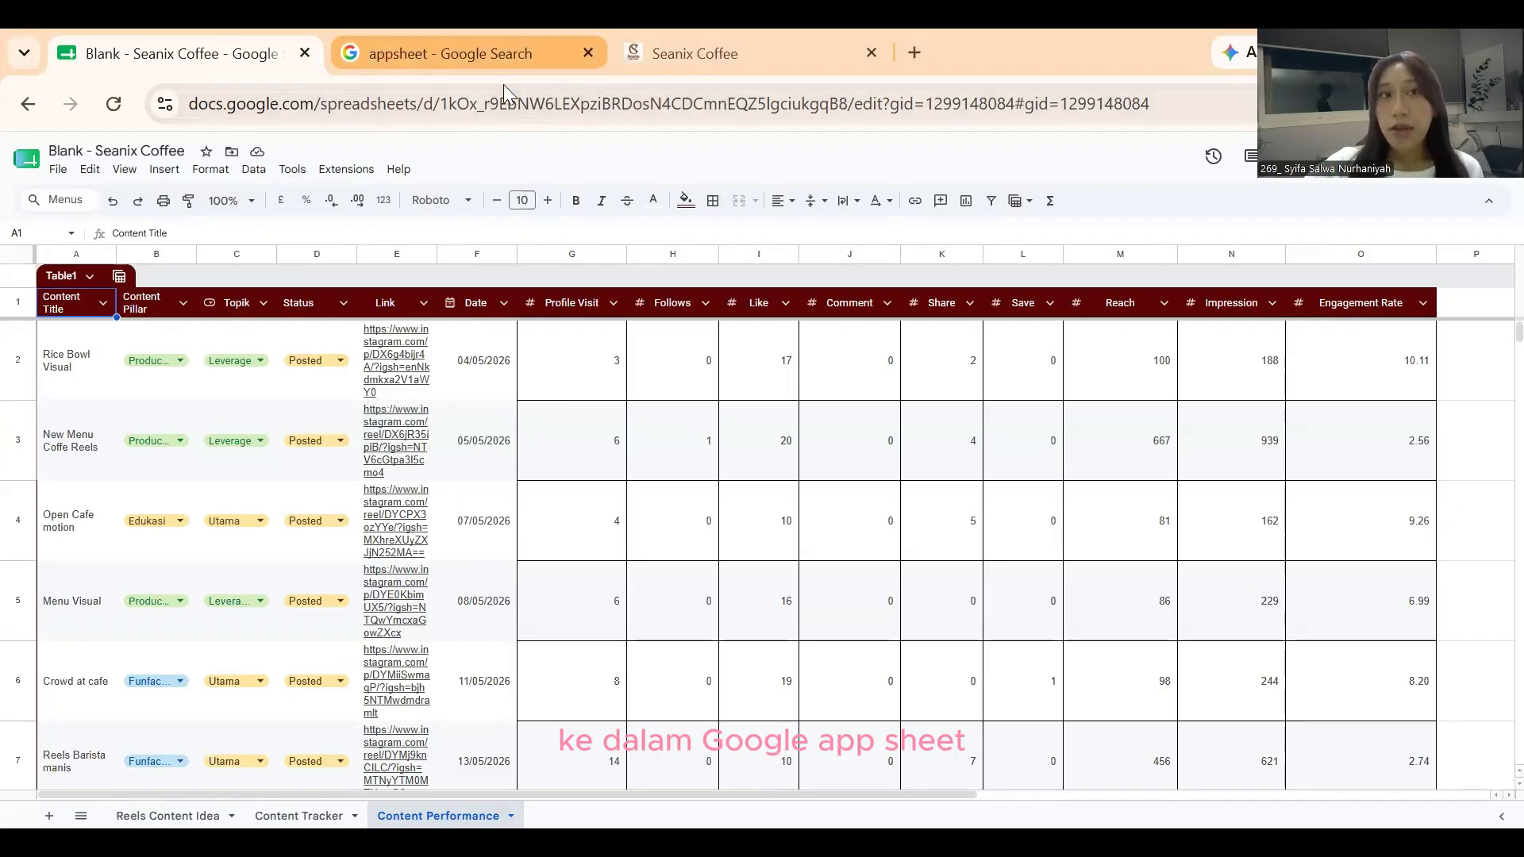
Switch to the appsheet search results, open the Google AppSheet site, sign in and look through the existing apps.
left_click(492, 55)
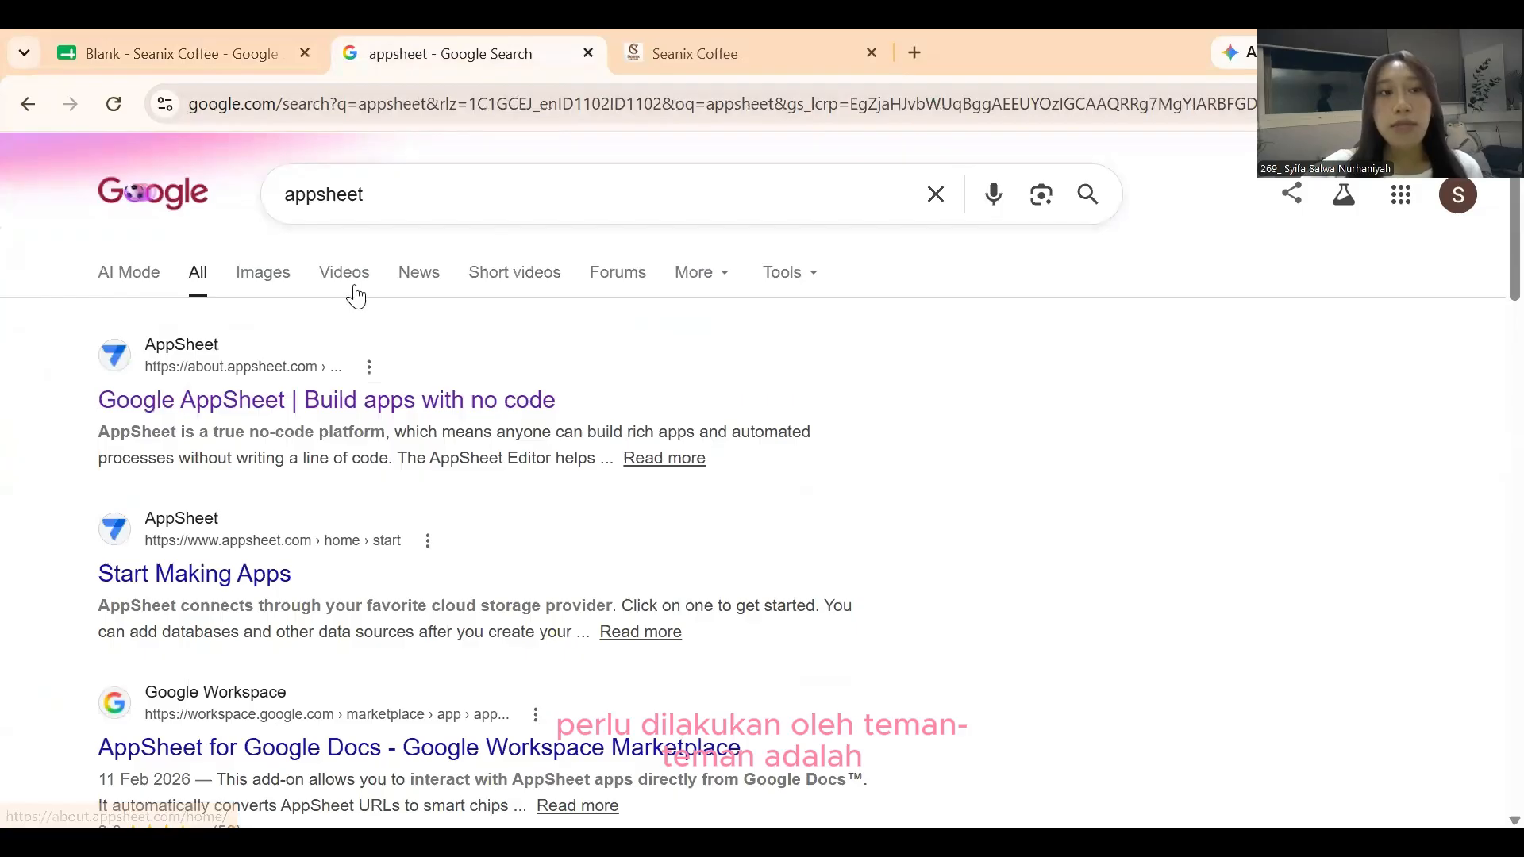
left_click(310, 409)
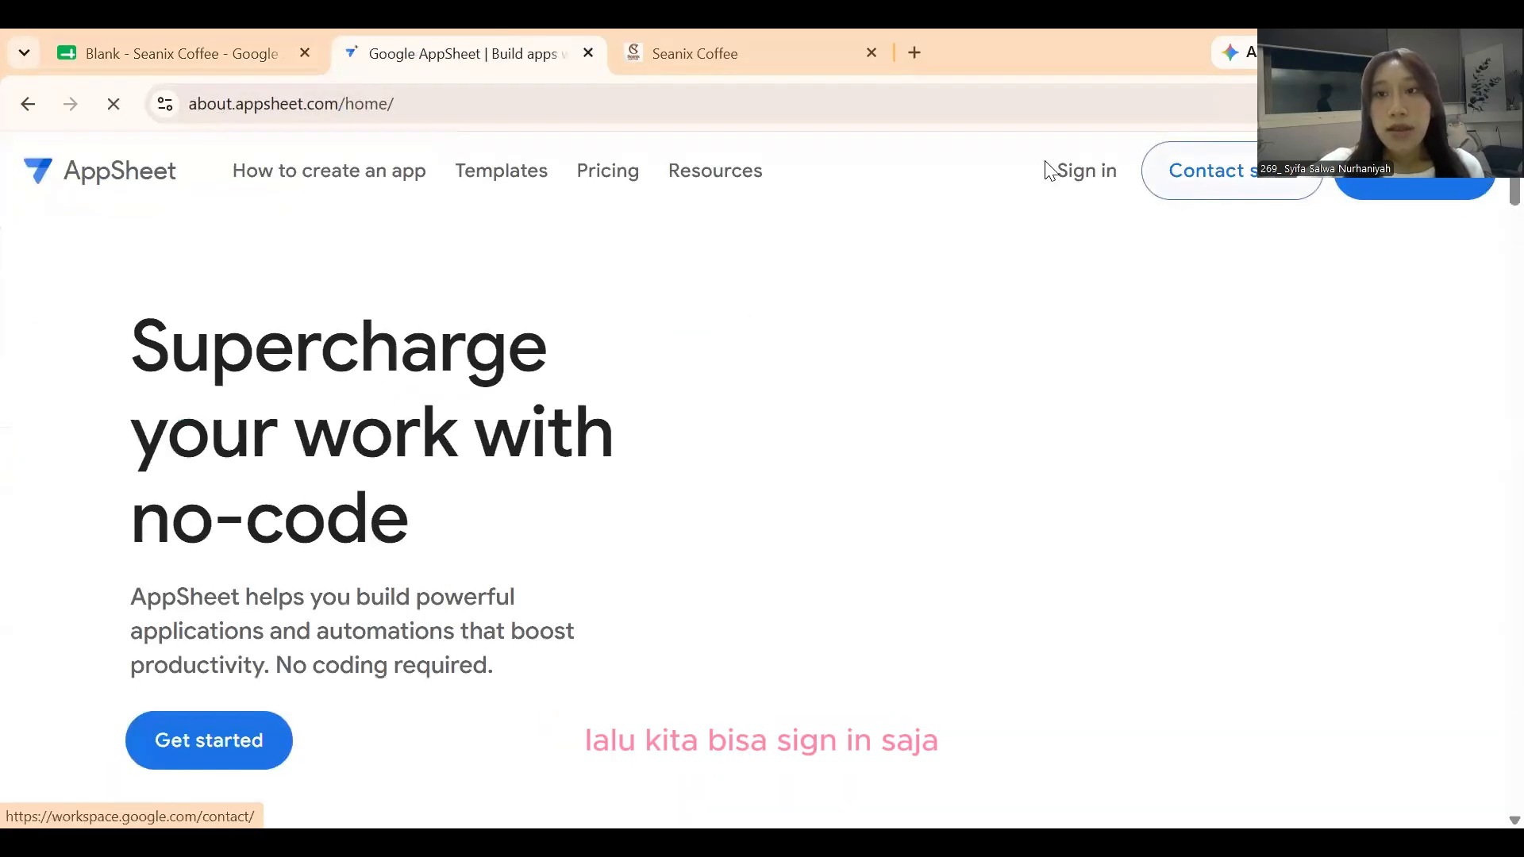
left_click(1056, 175)
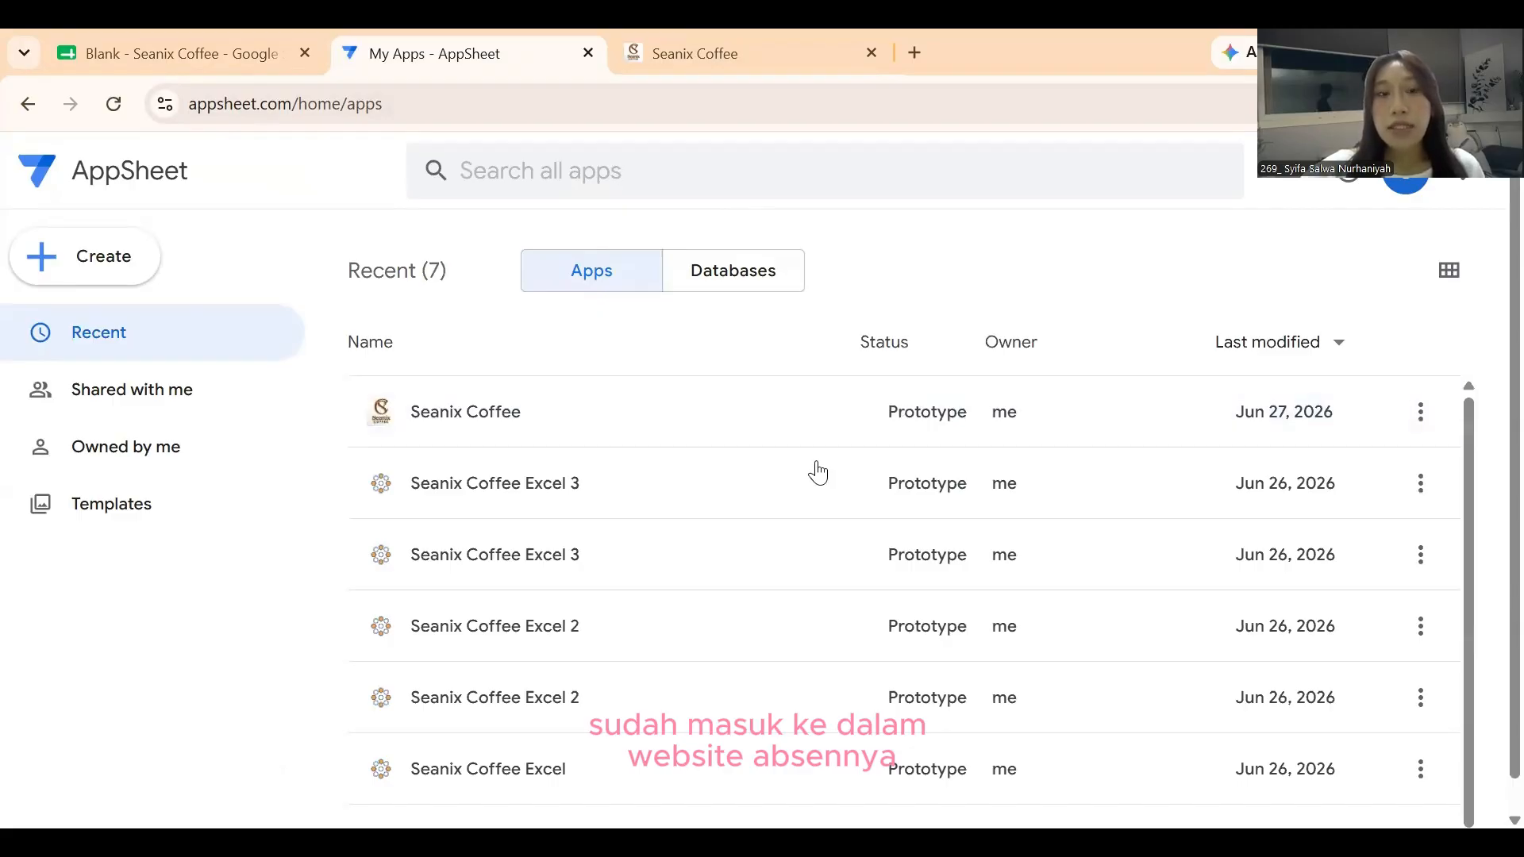
scroll(826, 517, "down", 1)
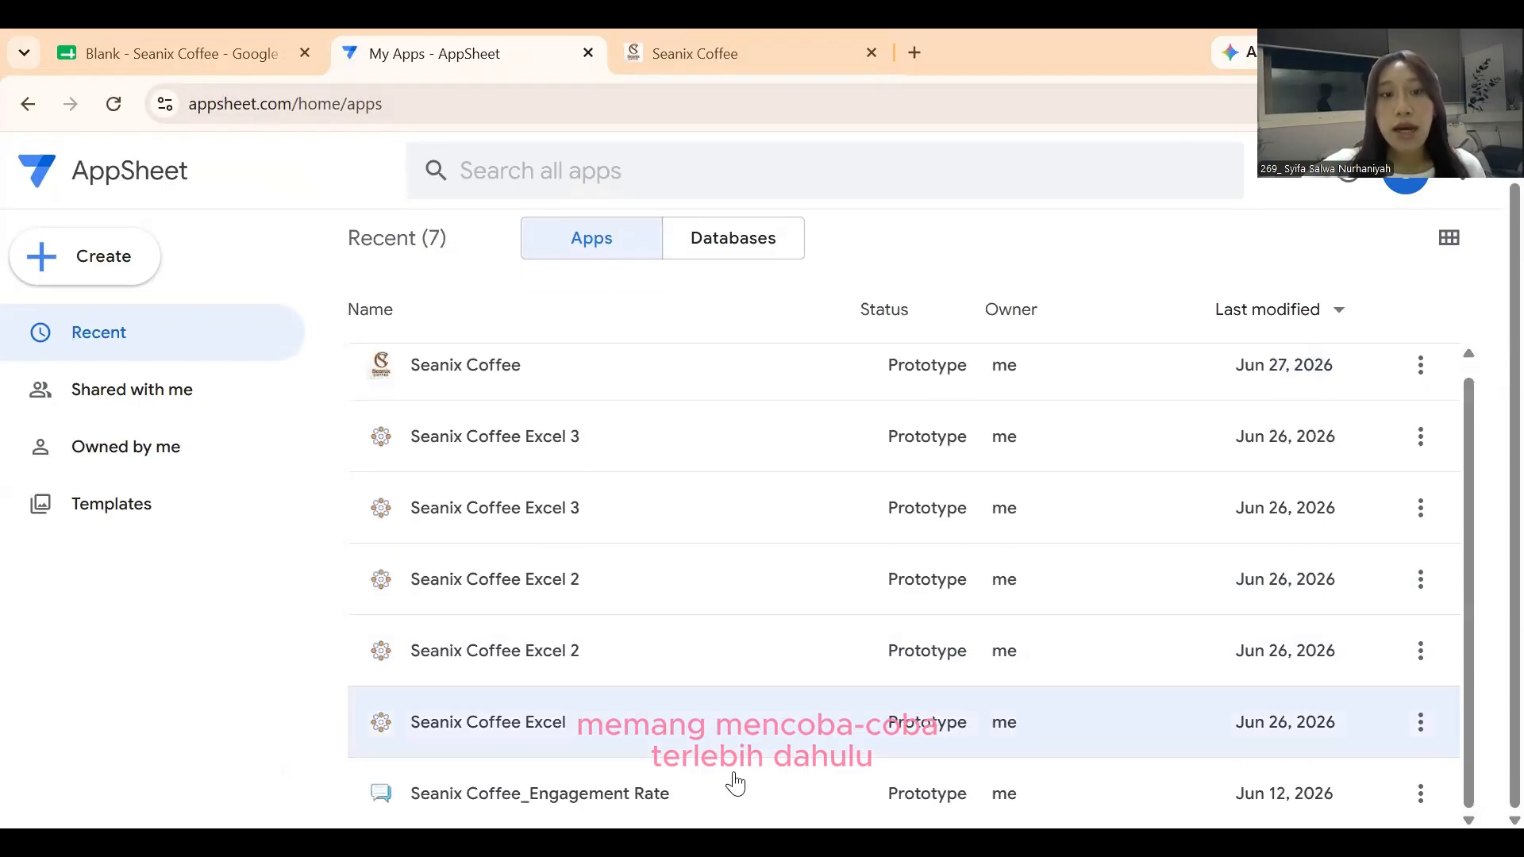
scroll(516, 366, "up", 1)
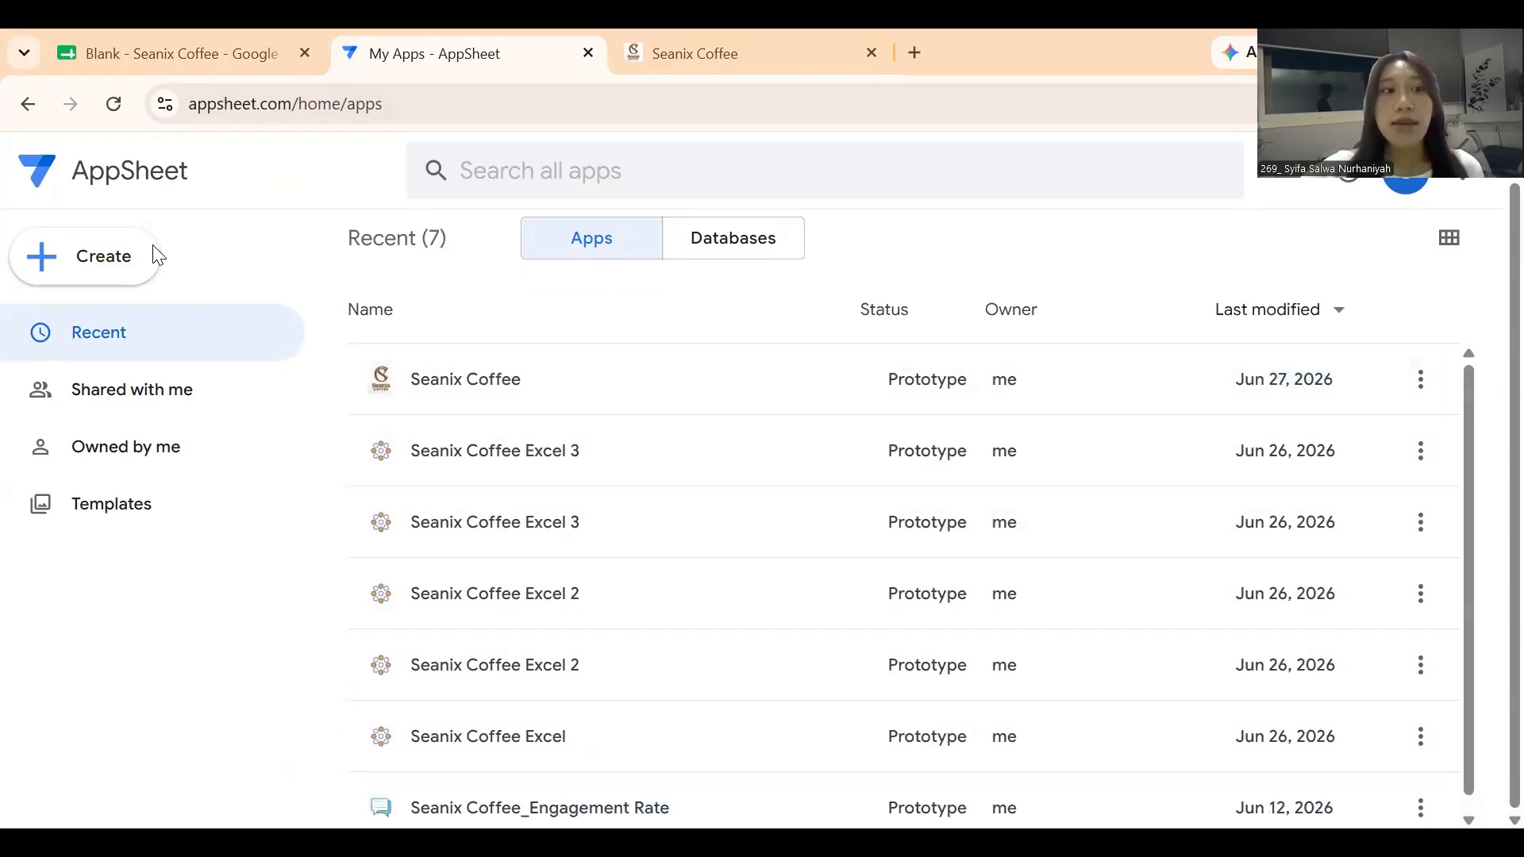
Start a new app from existing data and name it "Seanix Coffee excel 4".
left_click(144, 250)
mouse_move(189, 298)
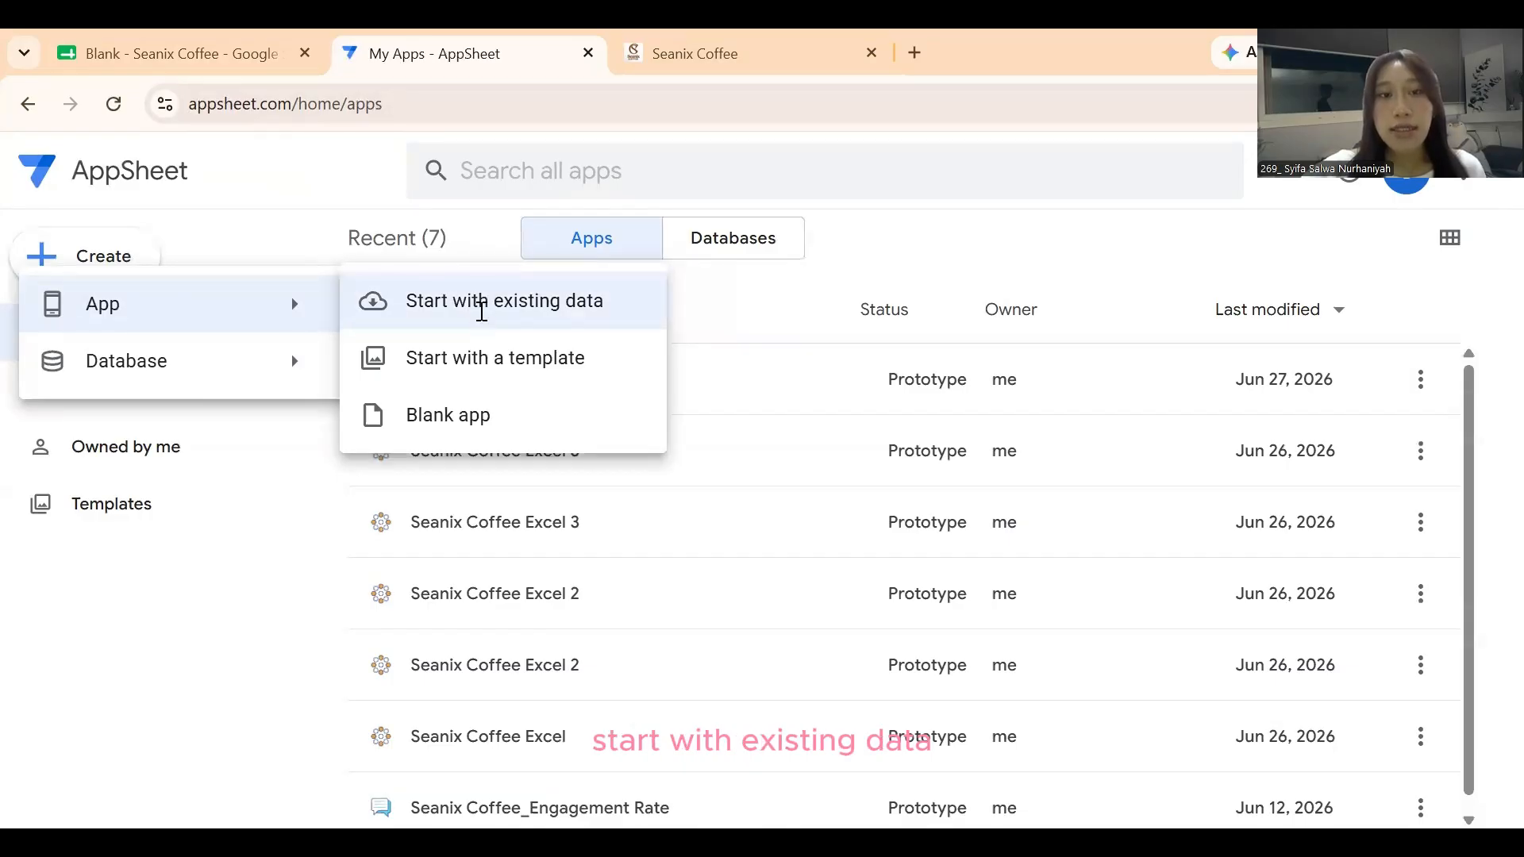
left_click(476, 310)
left_click_drag(524, 280, 450, 280)
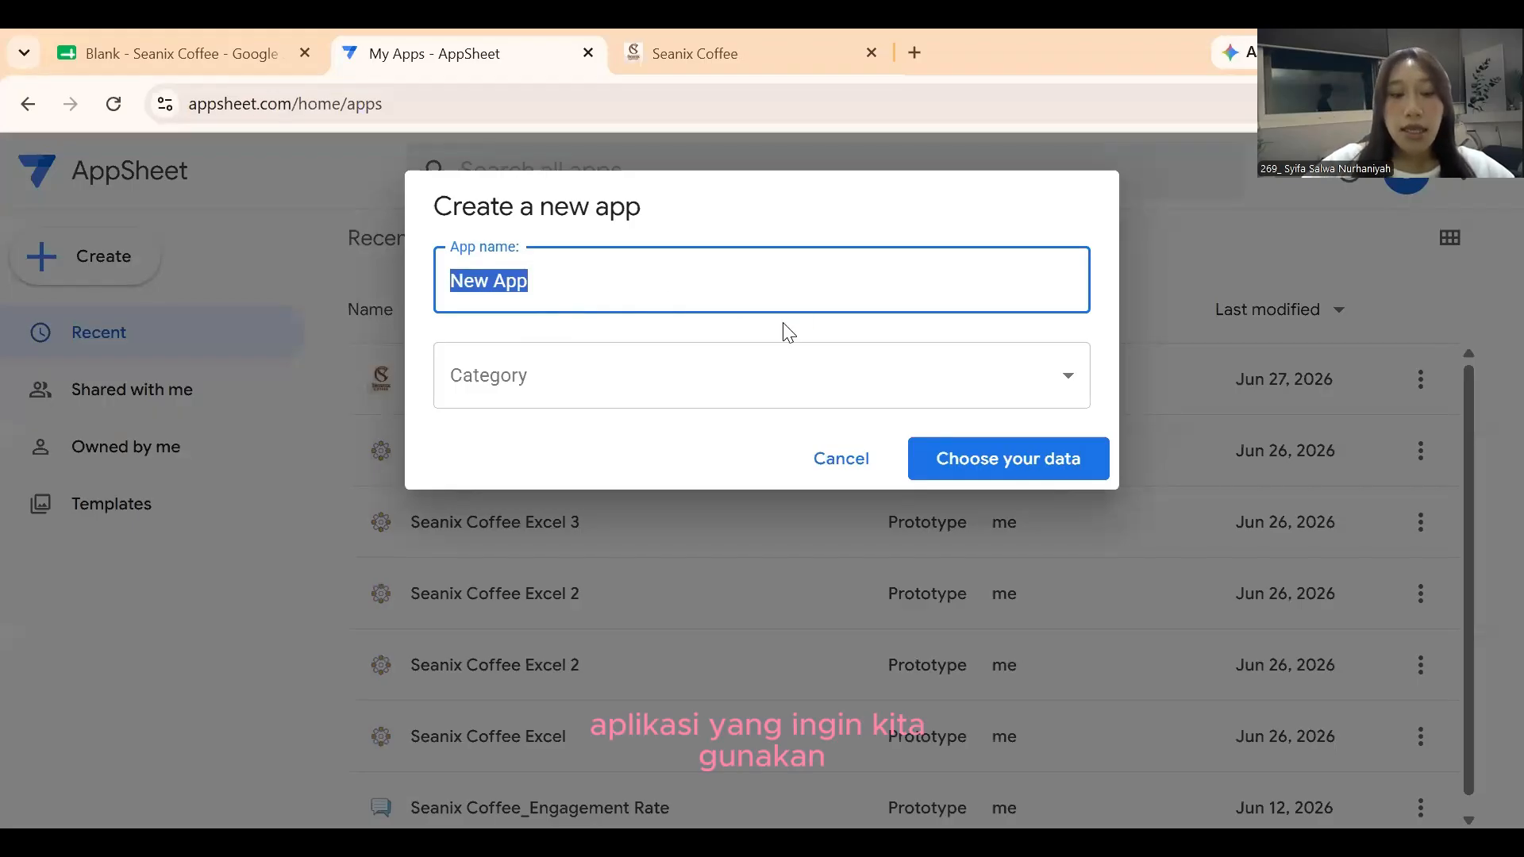
type("Seanix Coffee")
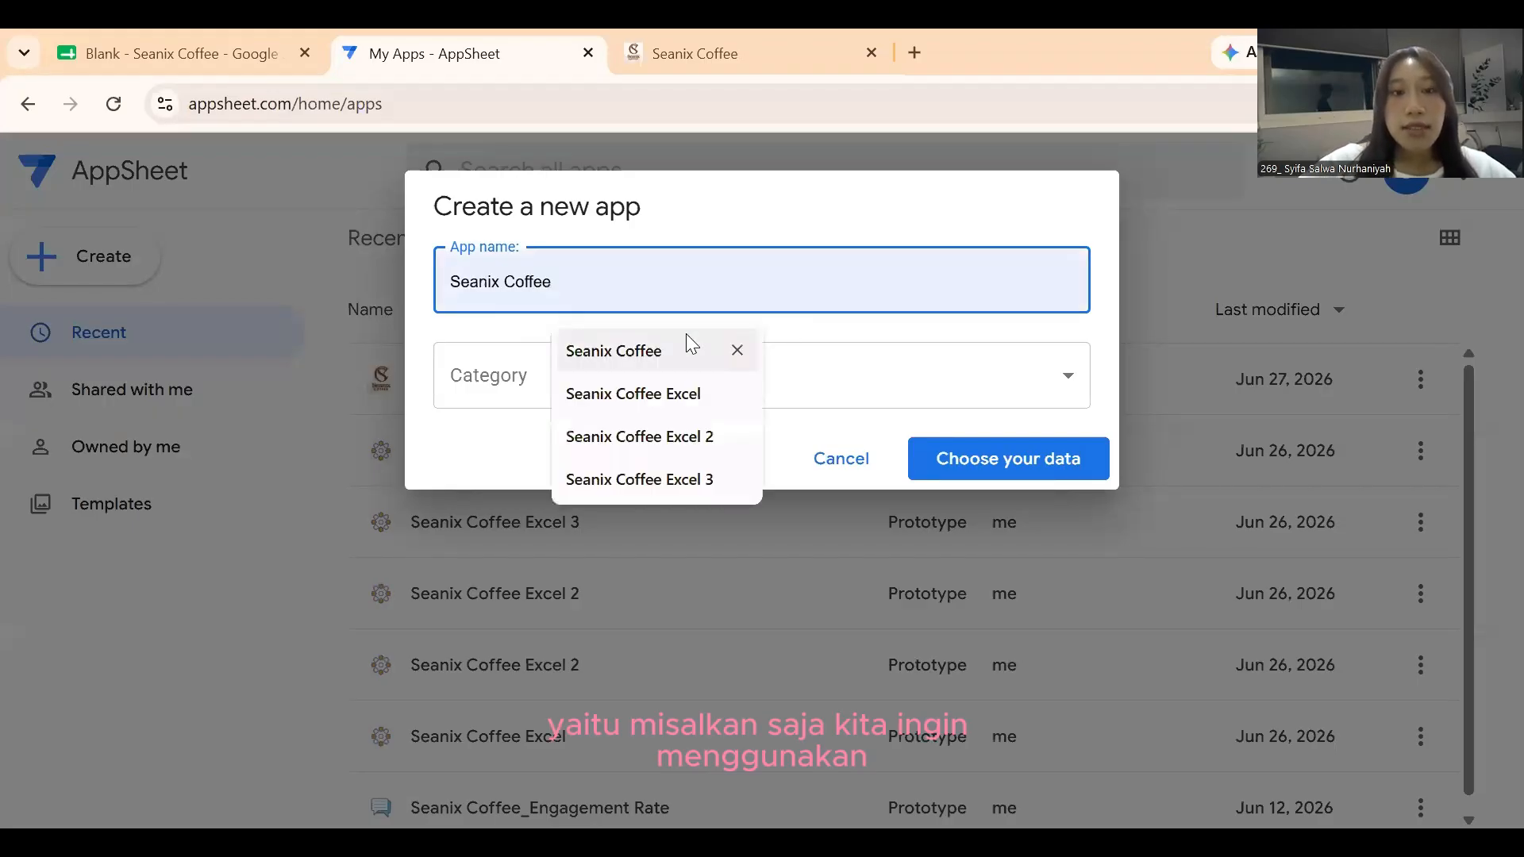
left_click(688, 348)
type("E")
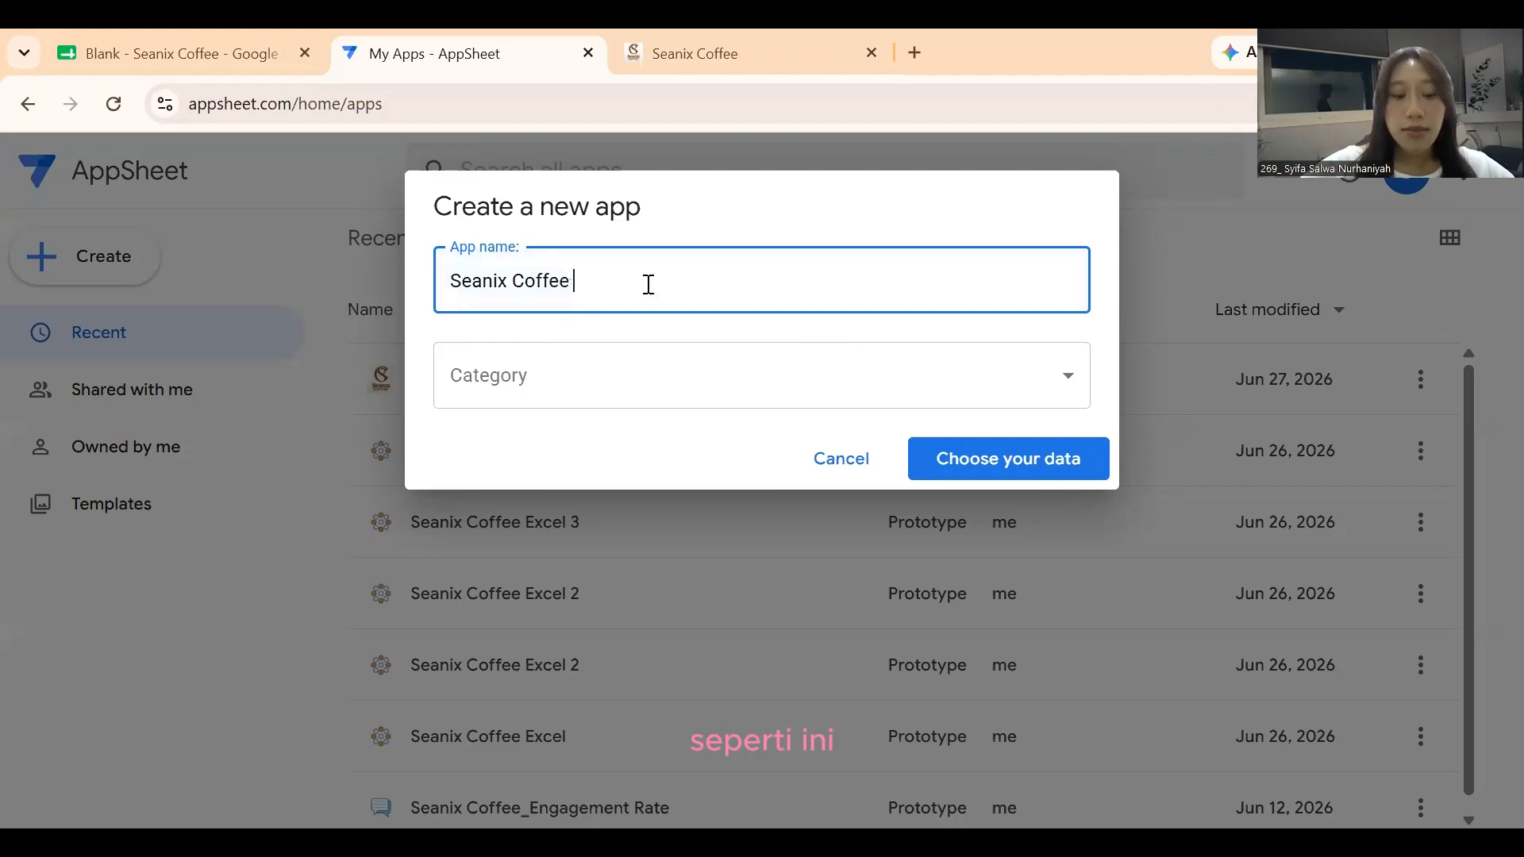
key("BackSpace")
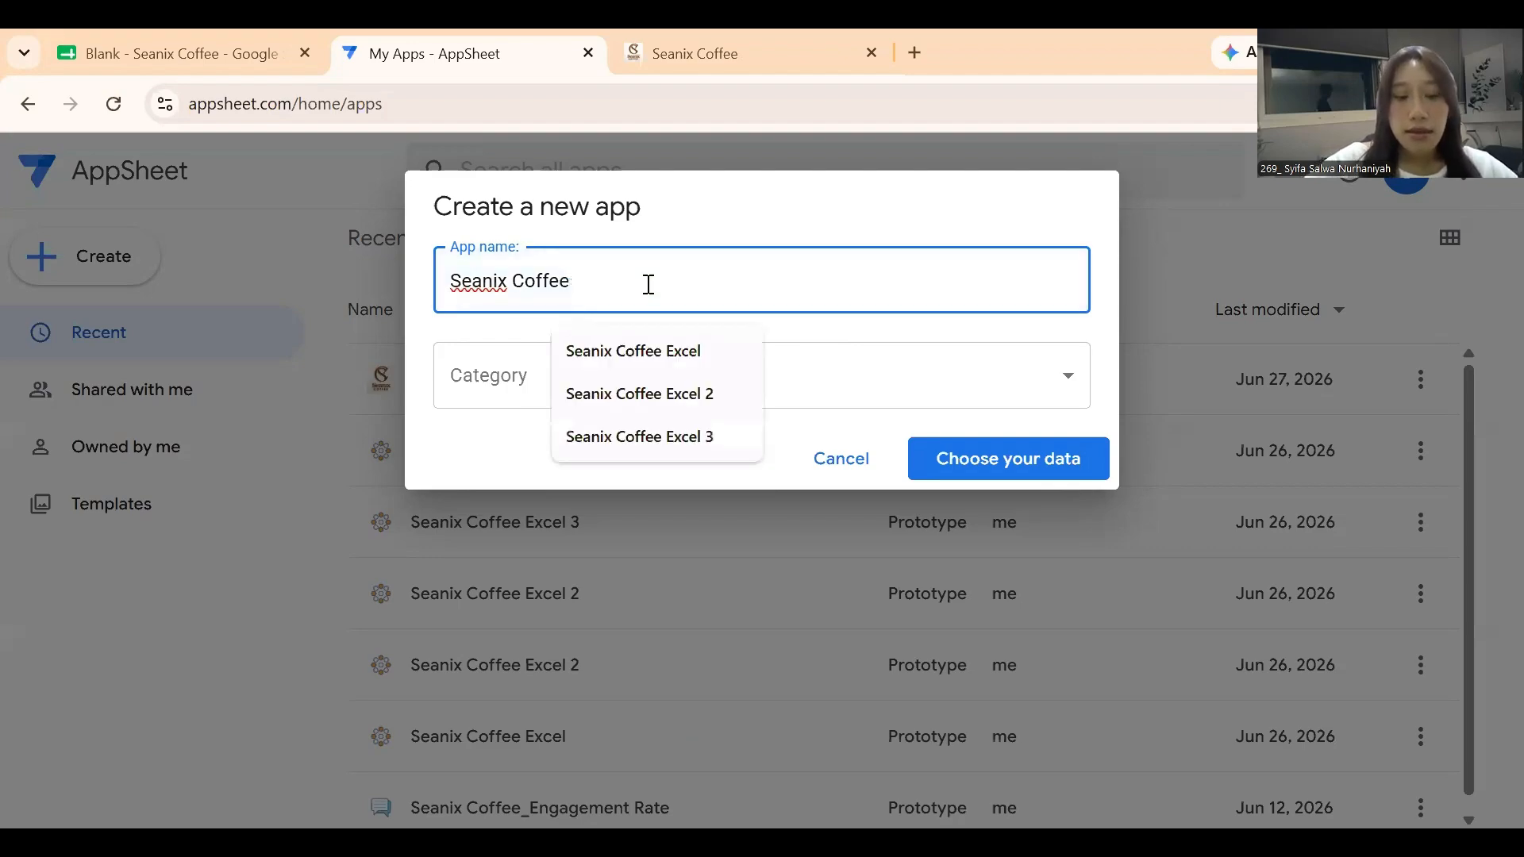
type("excel 4")
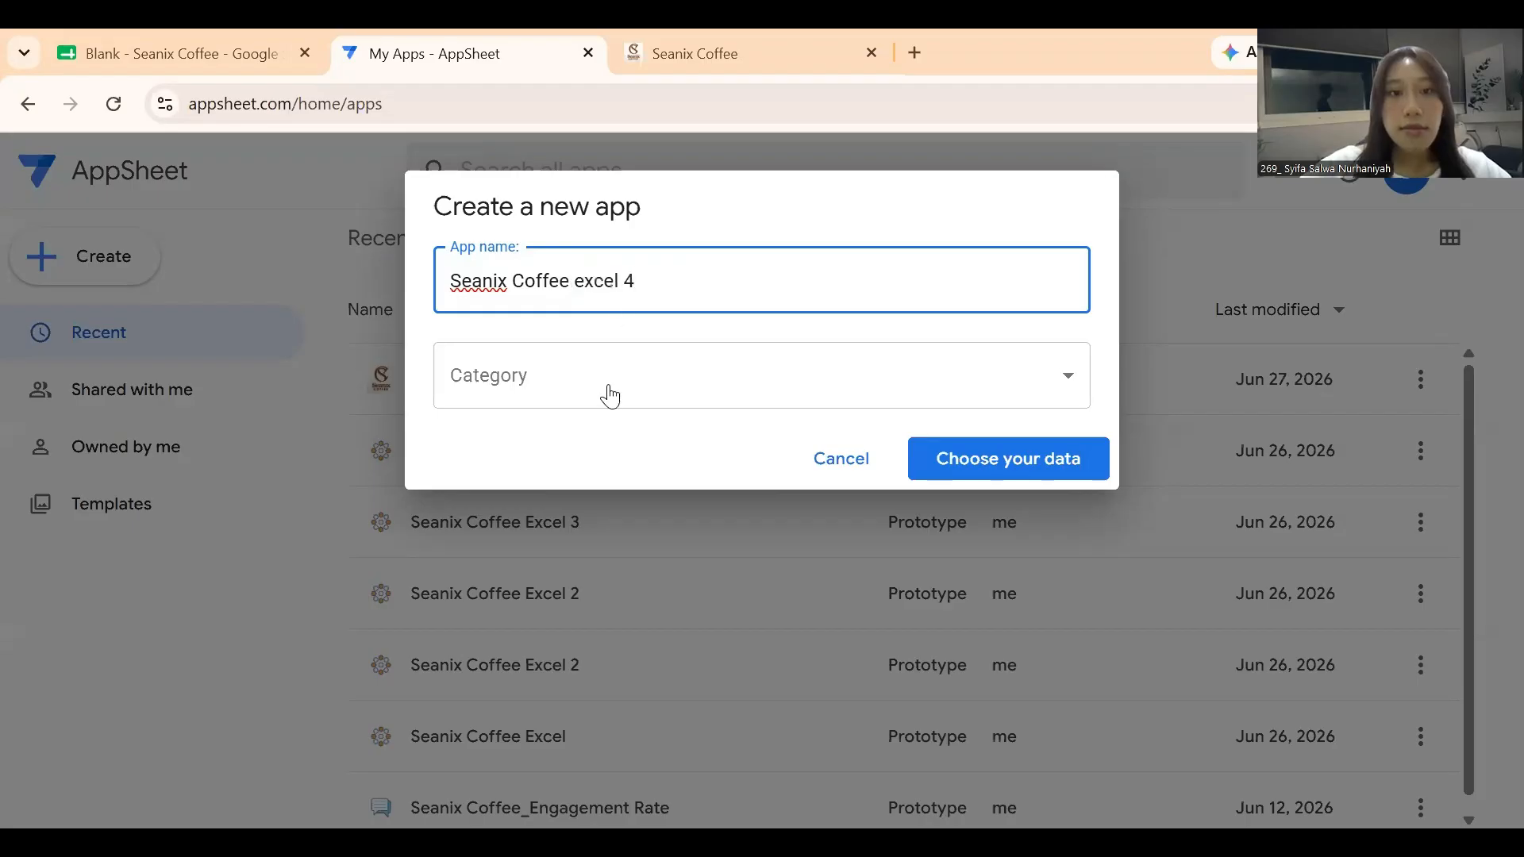
Set the new app's category to Planning & Project Management.
left_click(643, 400)
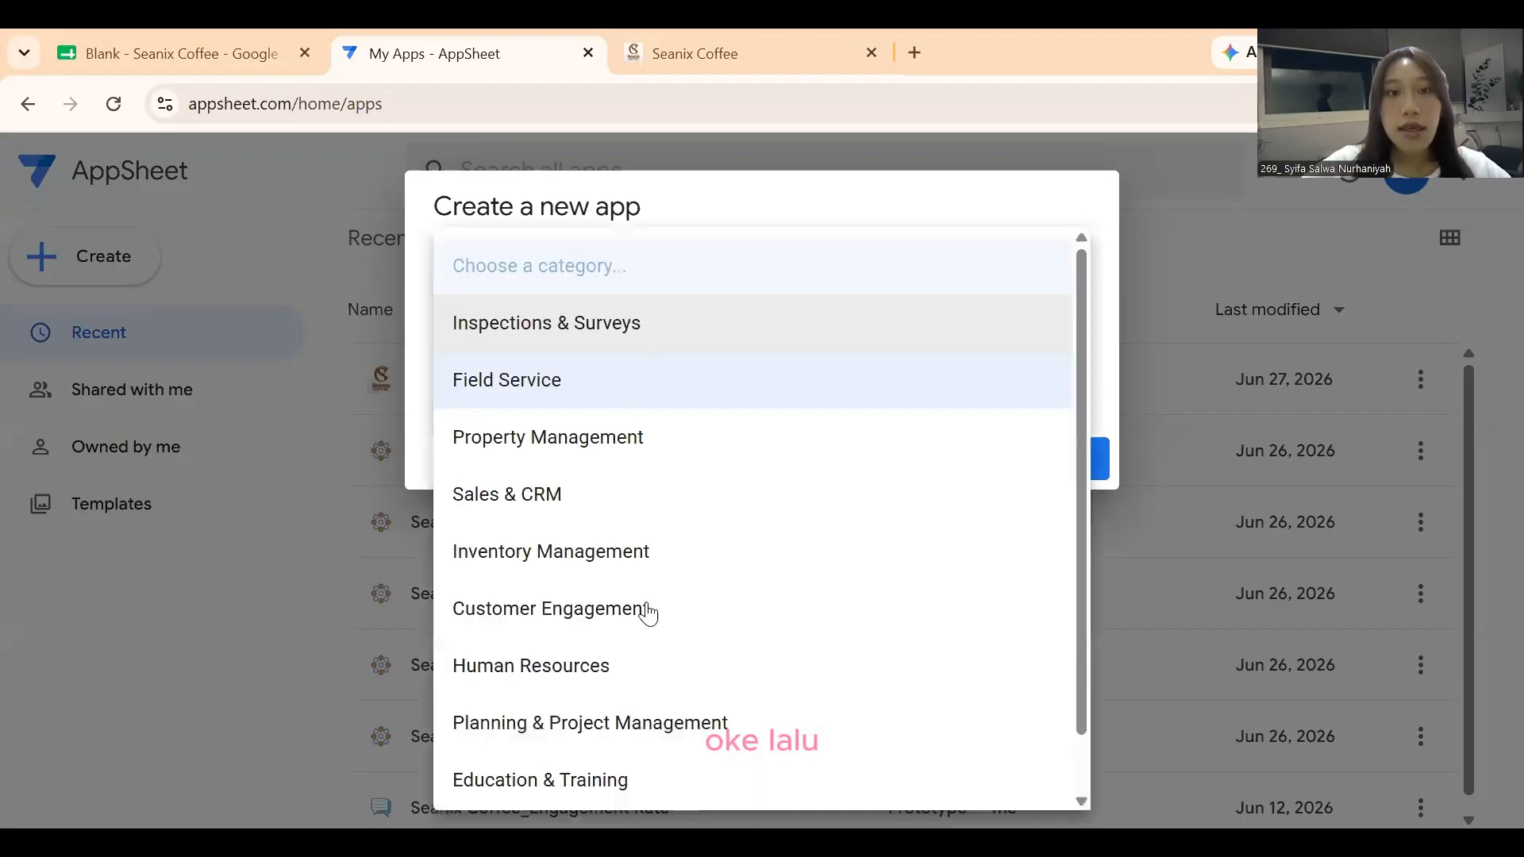
scroll(649, 556, "down", 1)
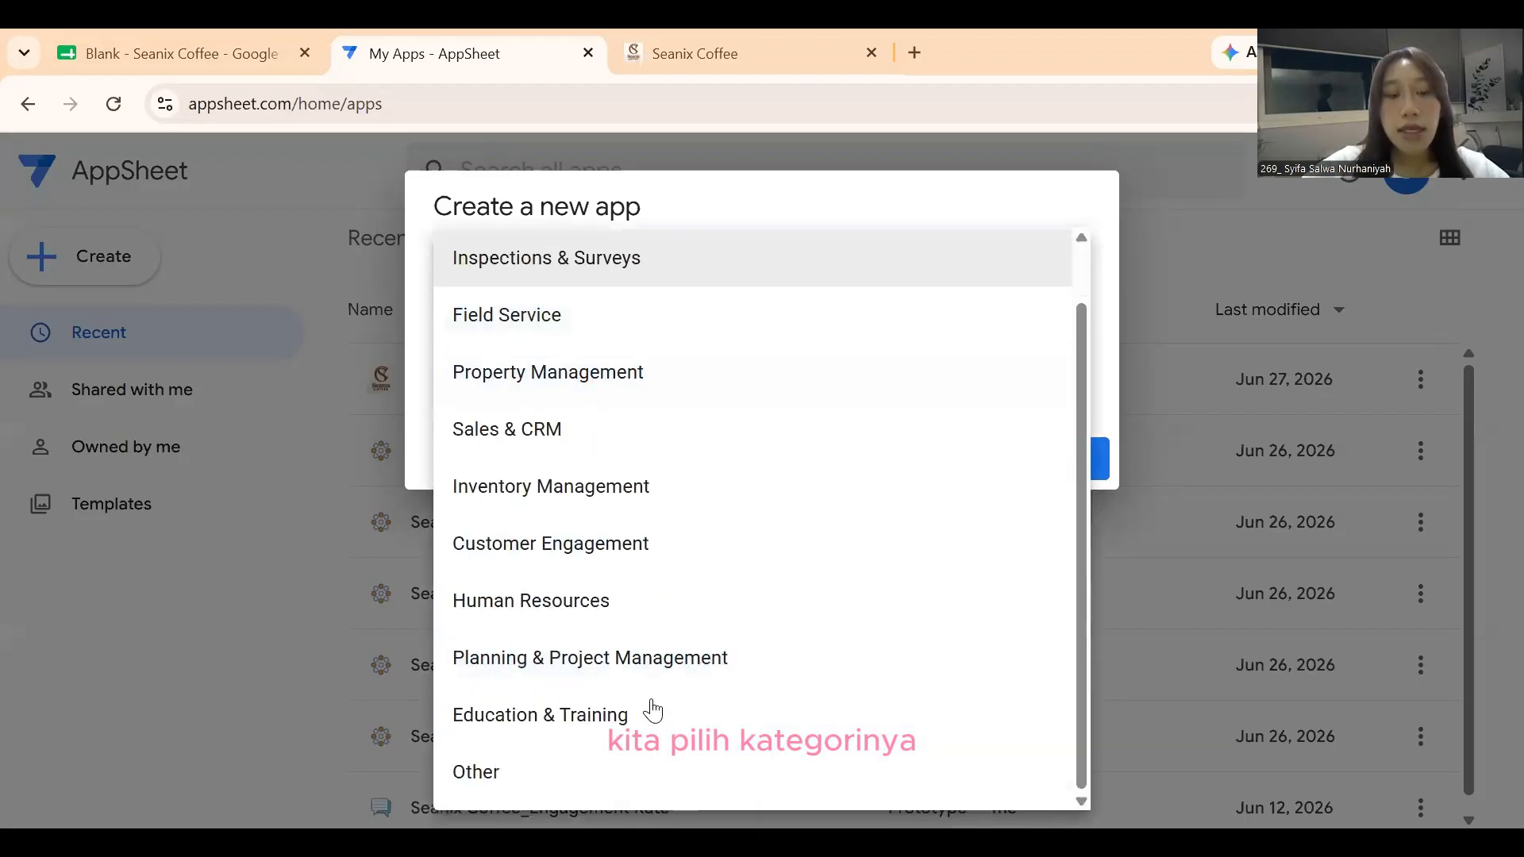
left_click(647, 663)
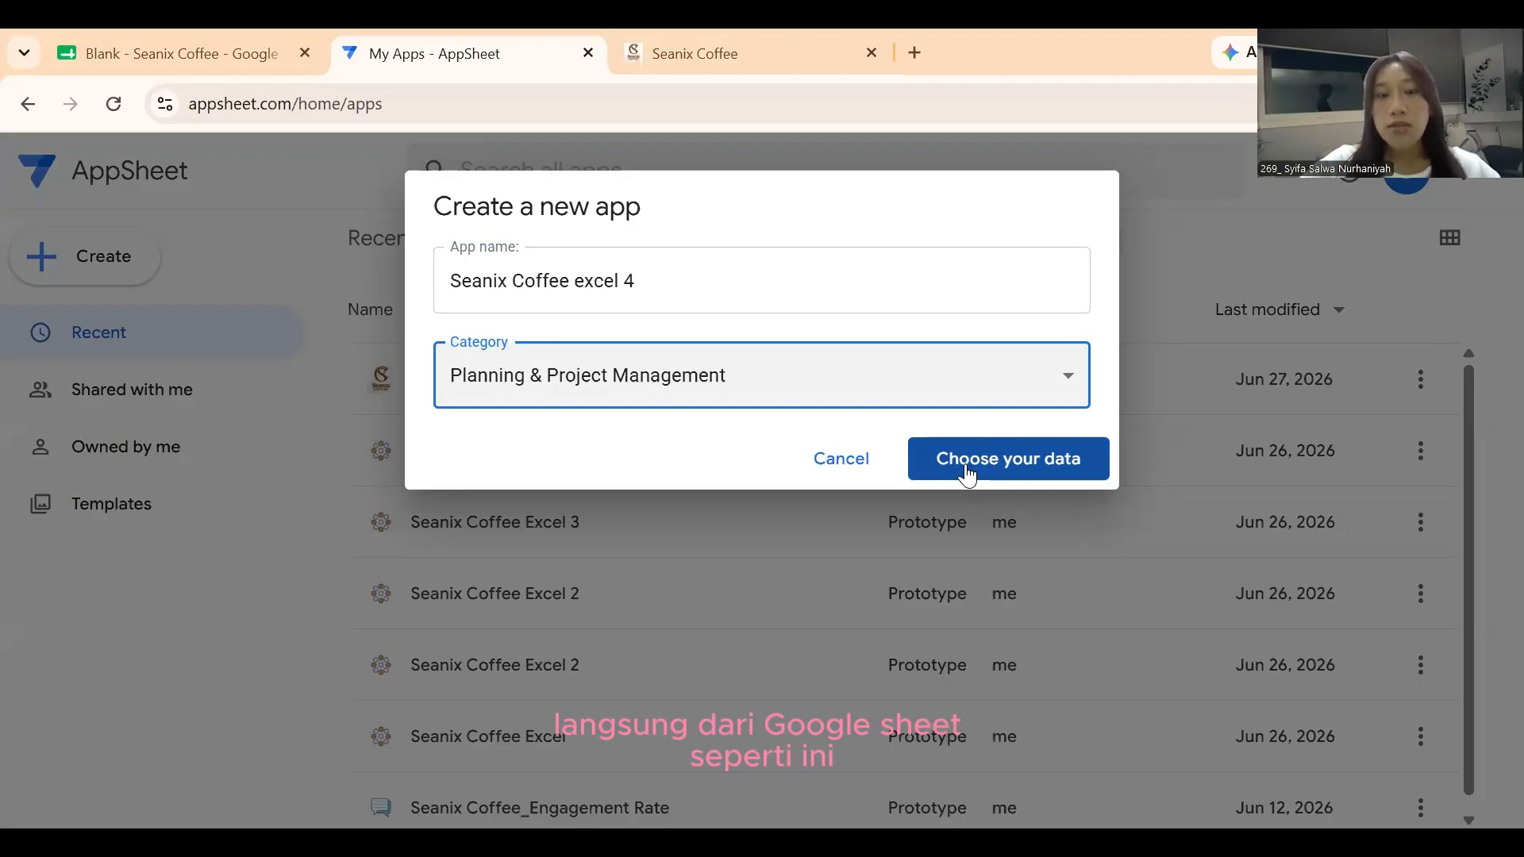
Choose Google Sheets as the data source and select the "Blank - Seanix Coffee" spreadsheet to create the app.
left_click(967, 470)
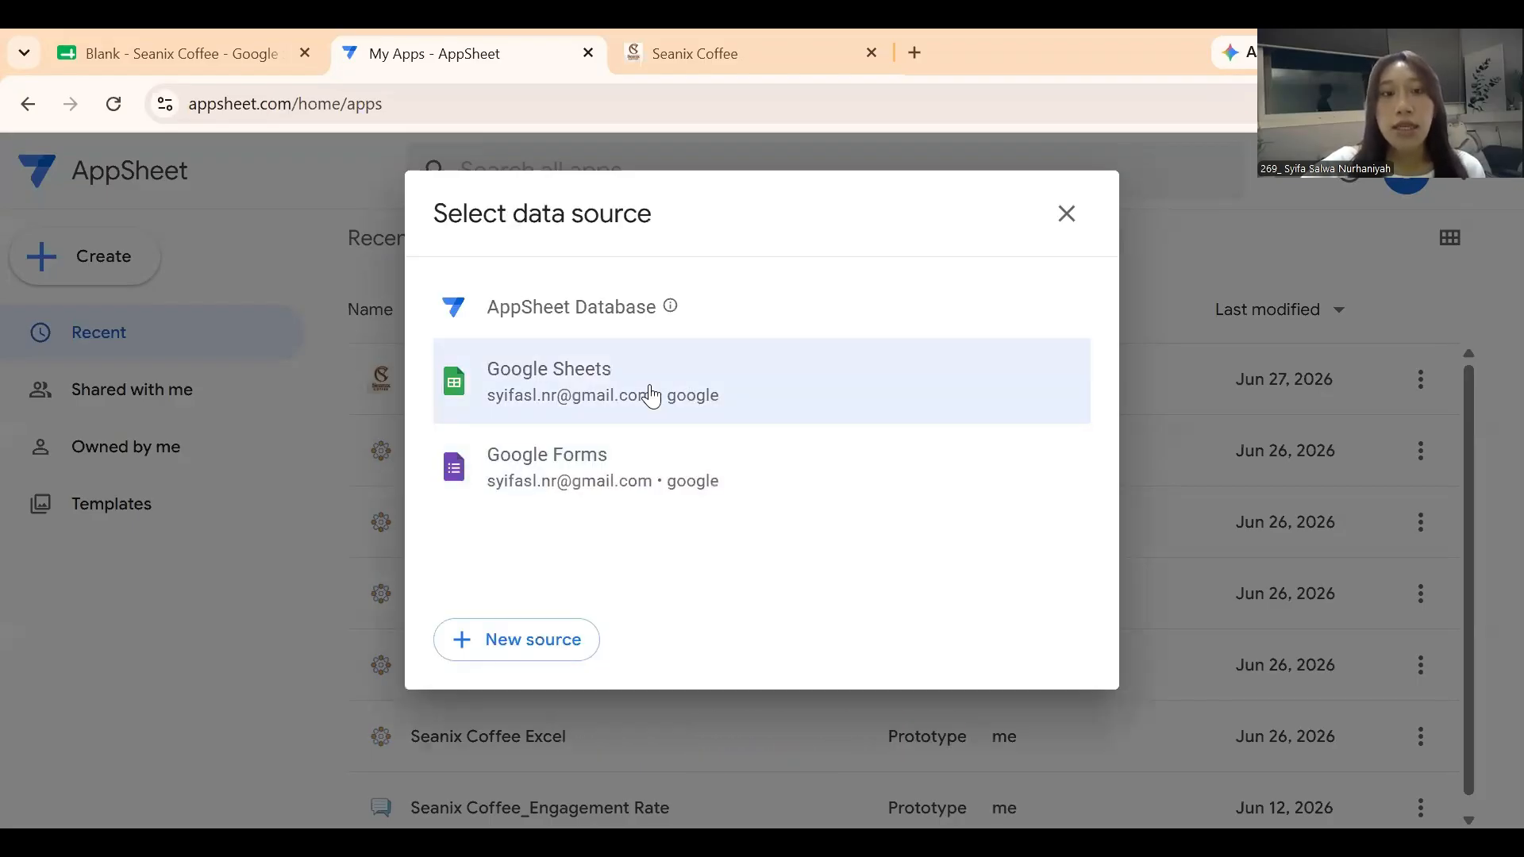
left_click(640, 419)
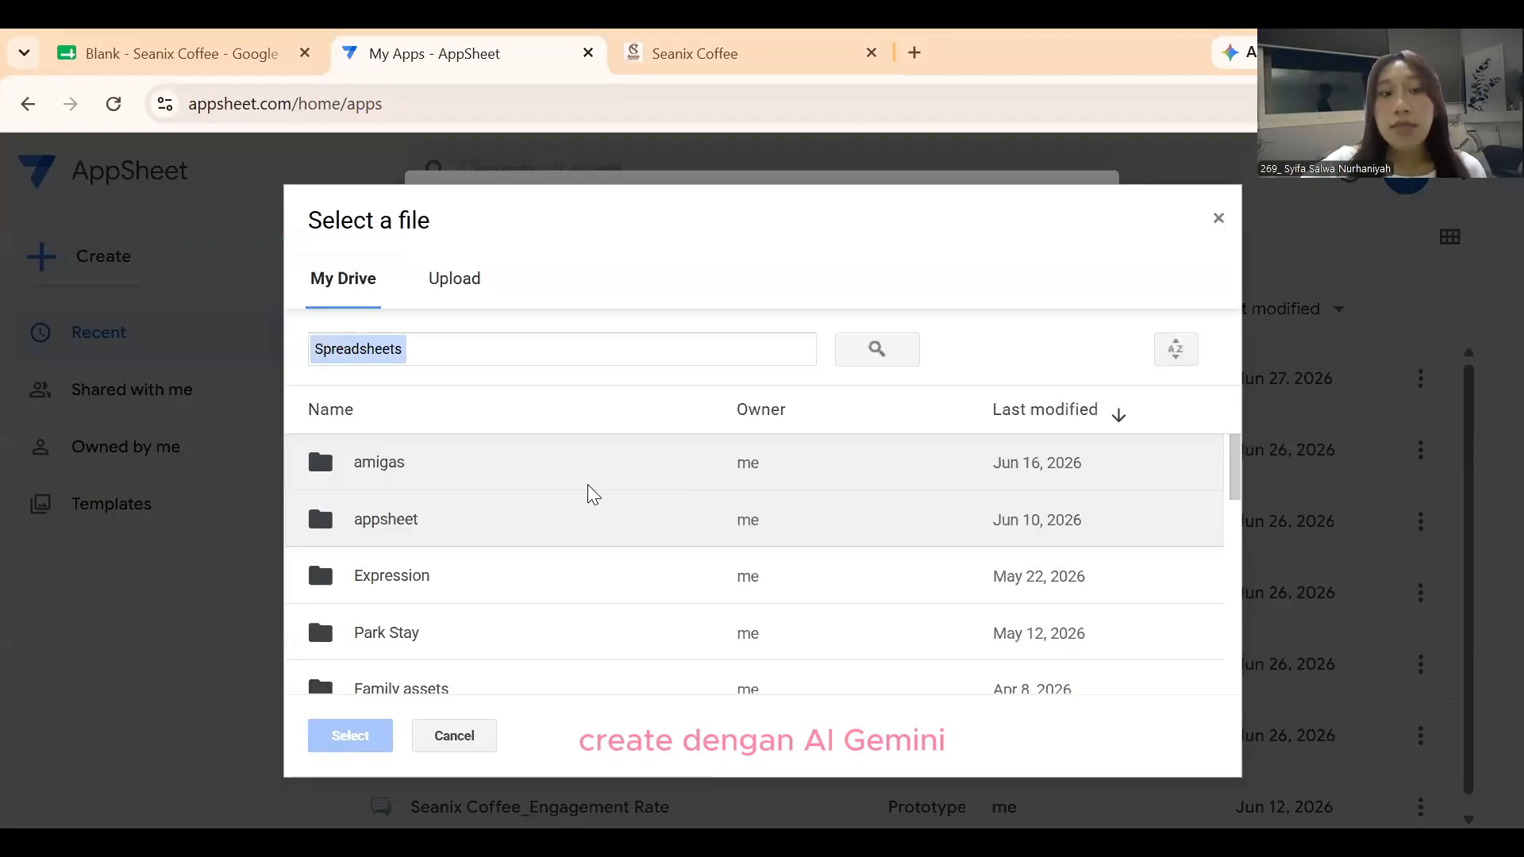
scroll(588, 508, "down", 2)
scroll(591, 508, "down", 10)
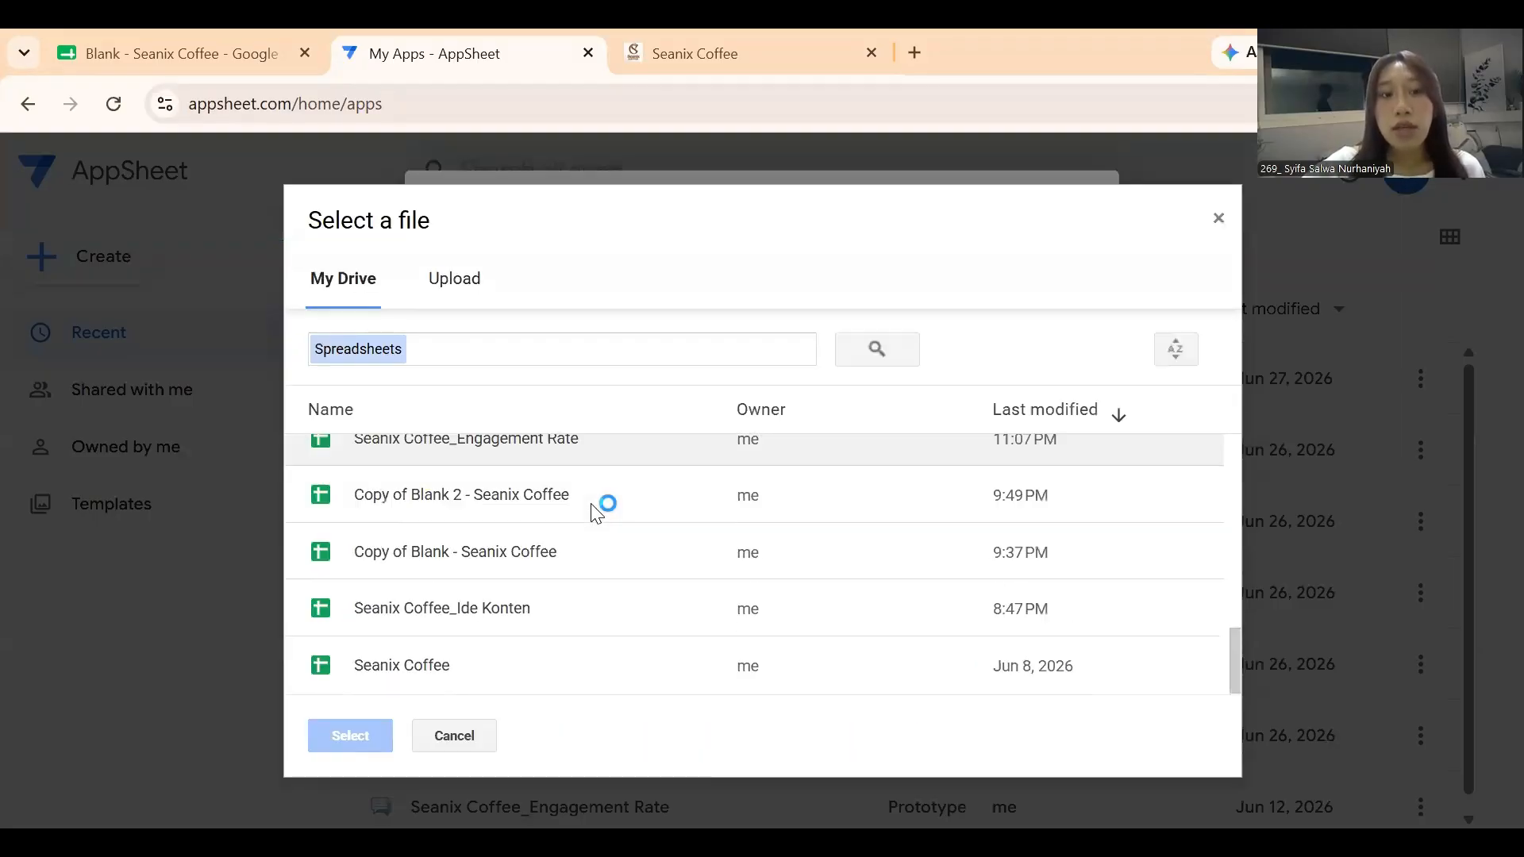
scroll(591, 512, "up", 2)
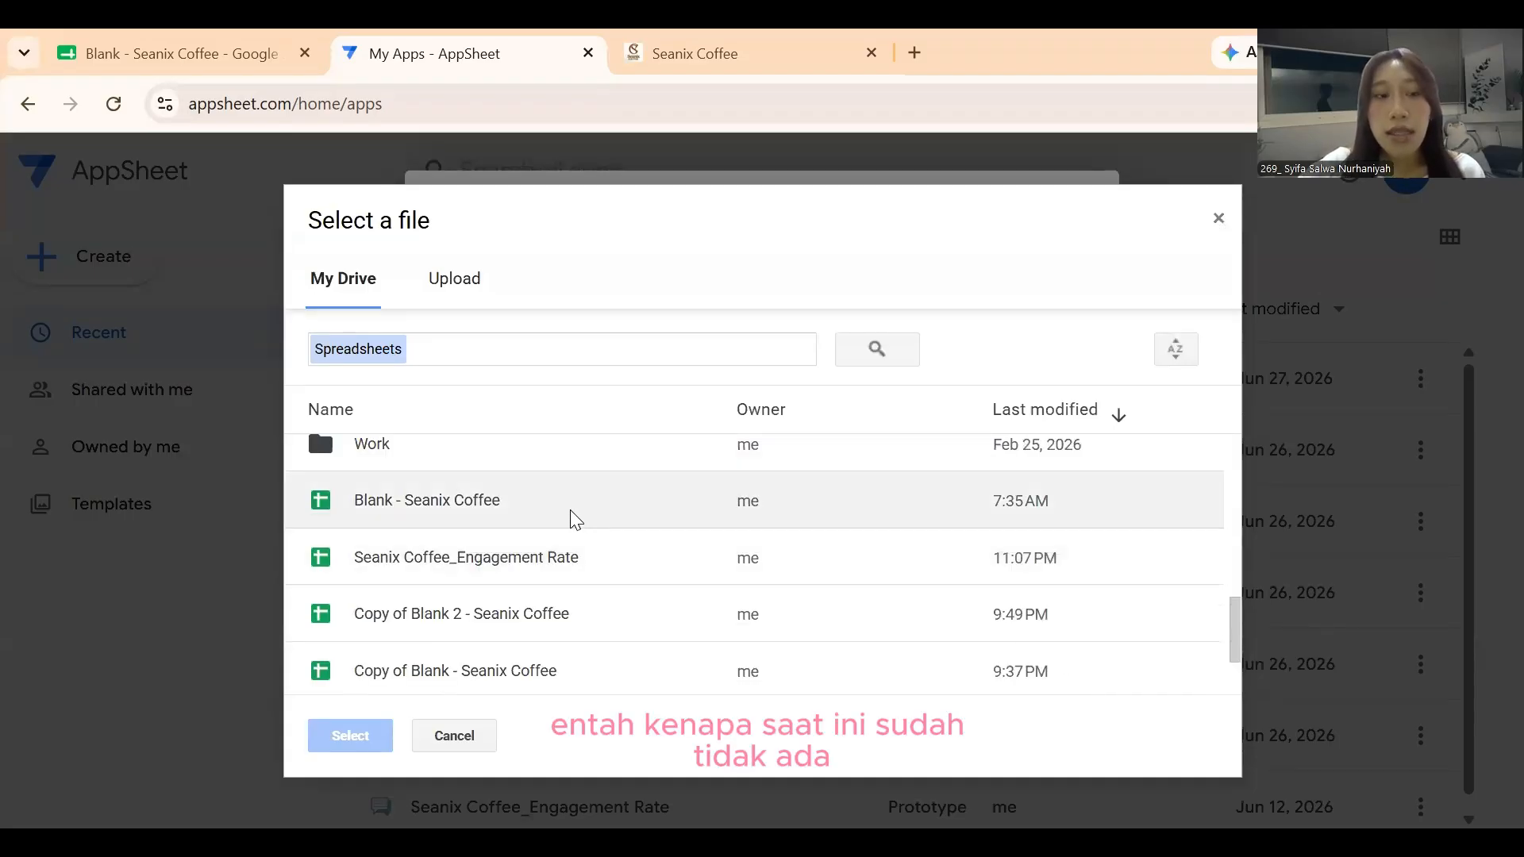
left_click(497, 520)
double_click(497, 521)
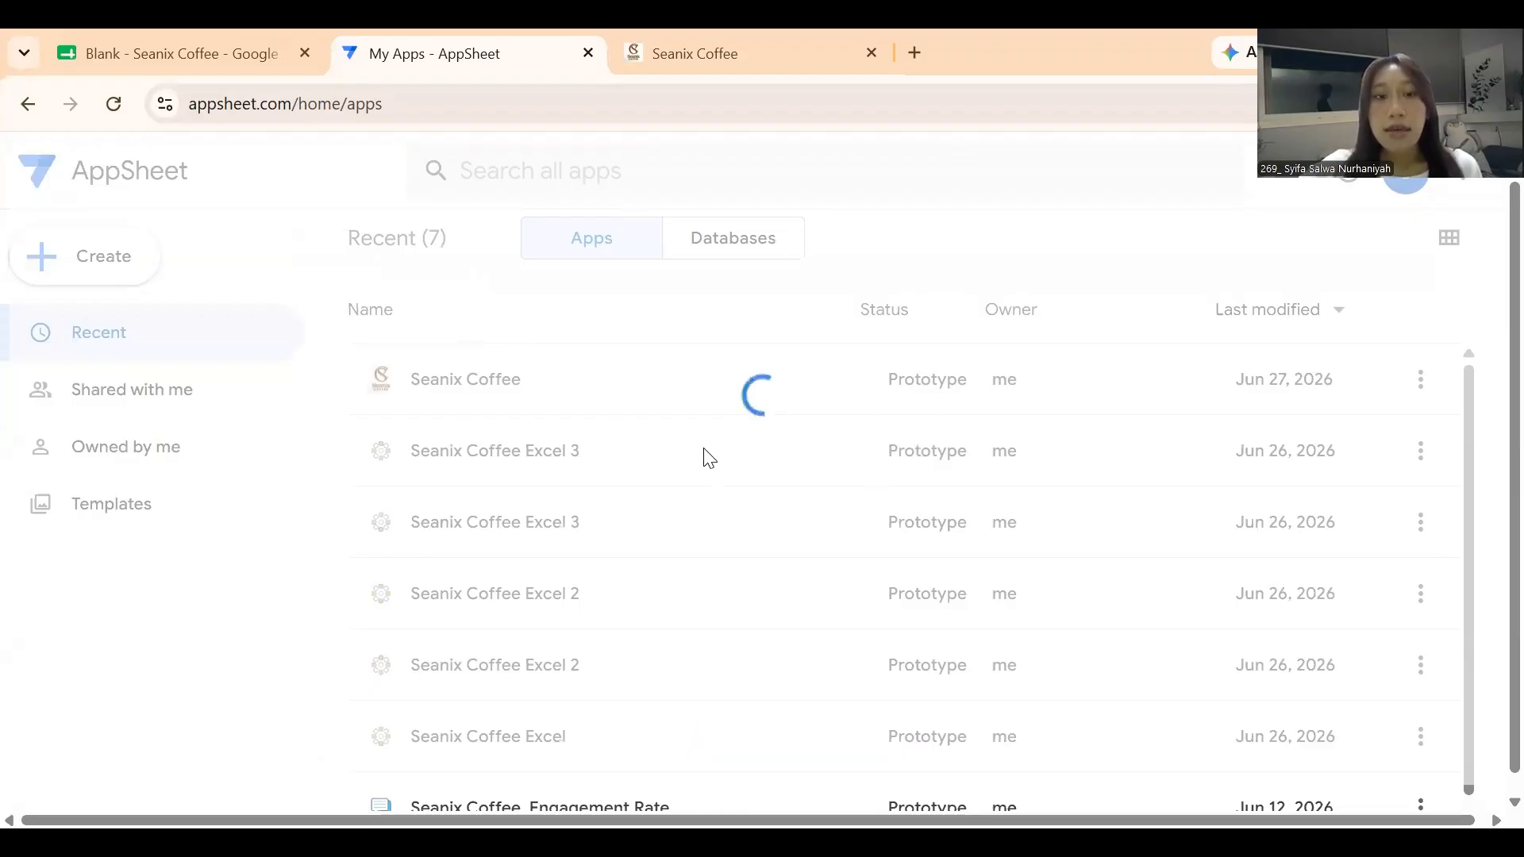
scroll(705, 449, "up", 1)
scroll(789, 449, "down", 1)
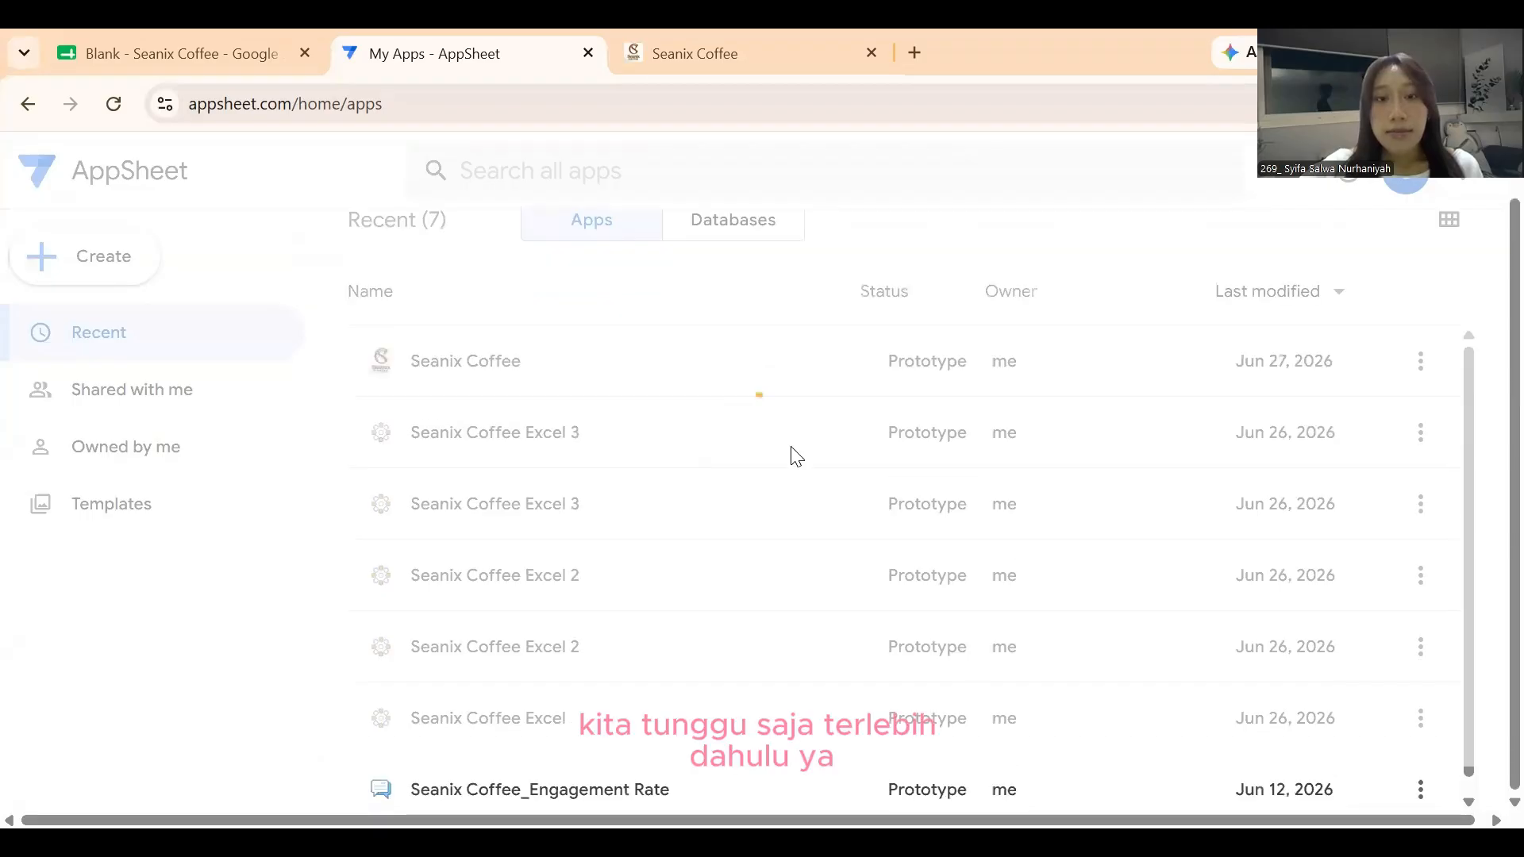
scroll(853, 455, "up", 1)
scroll(789, 214, "down", 1)
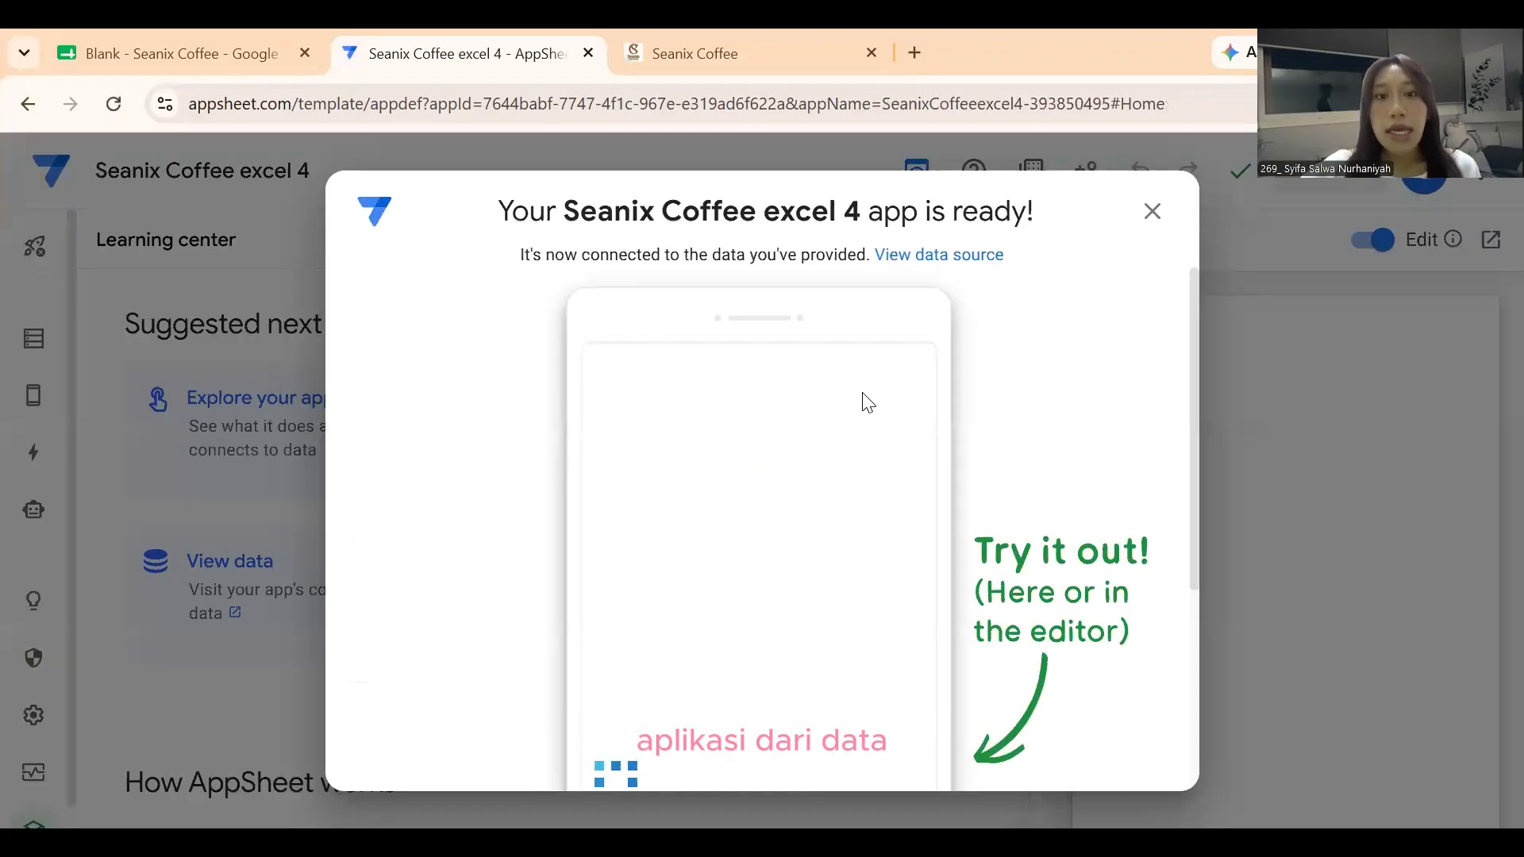
Look over the app-ready message, dismiss it, and open the app's data tables.
scroll(1068, 490, "down", 3)
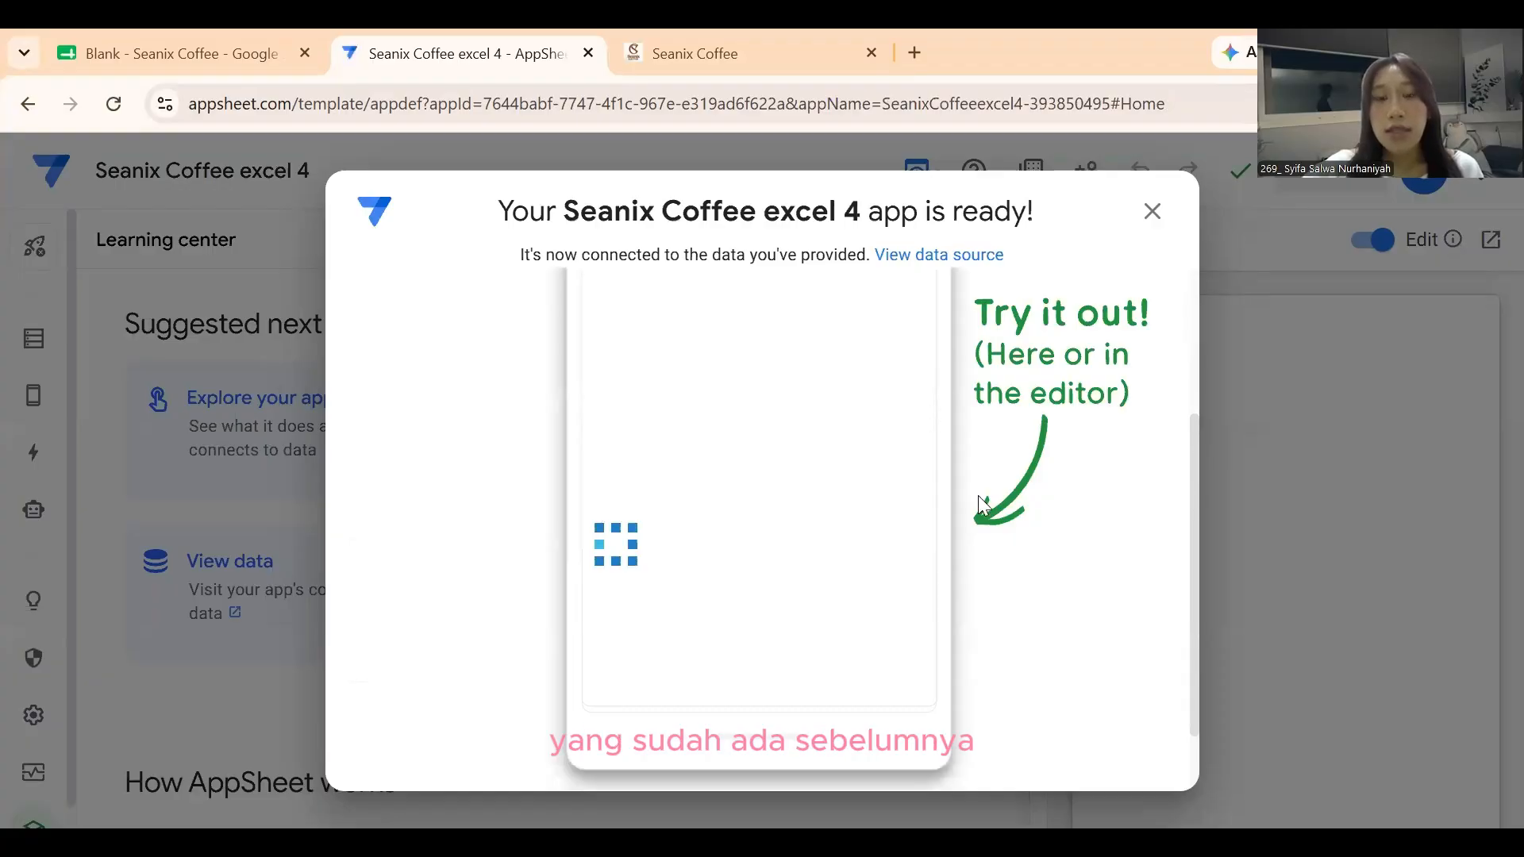
scroll(979, 505, "up", 3)
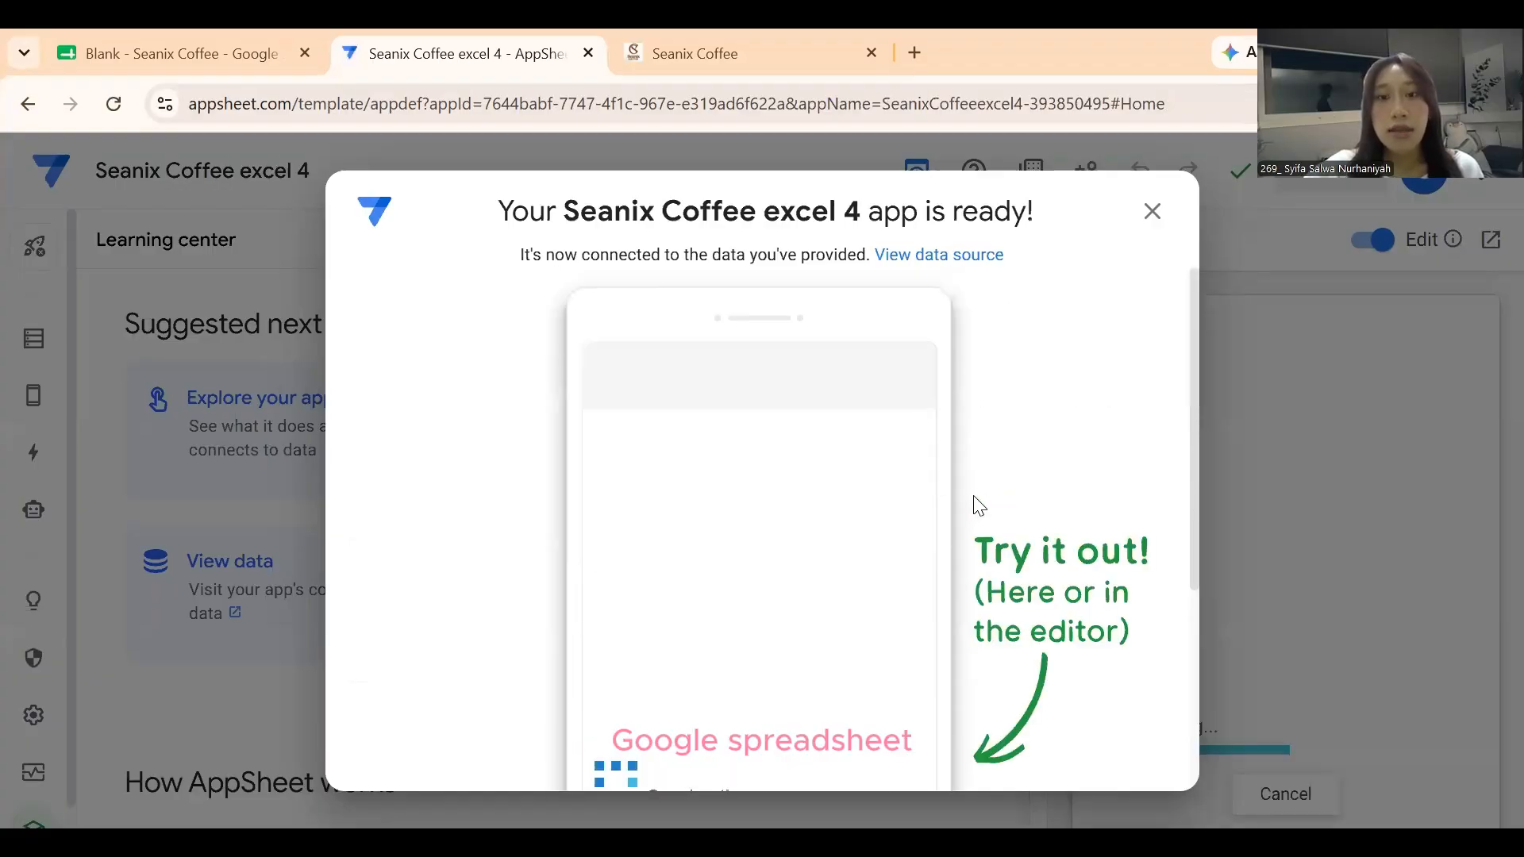
scroll(977, 715, "down", 4)
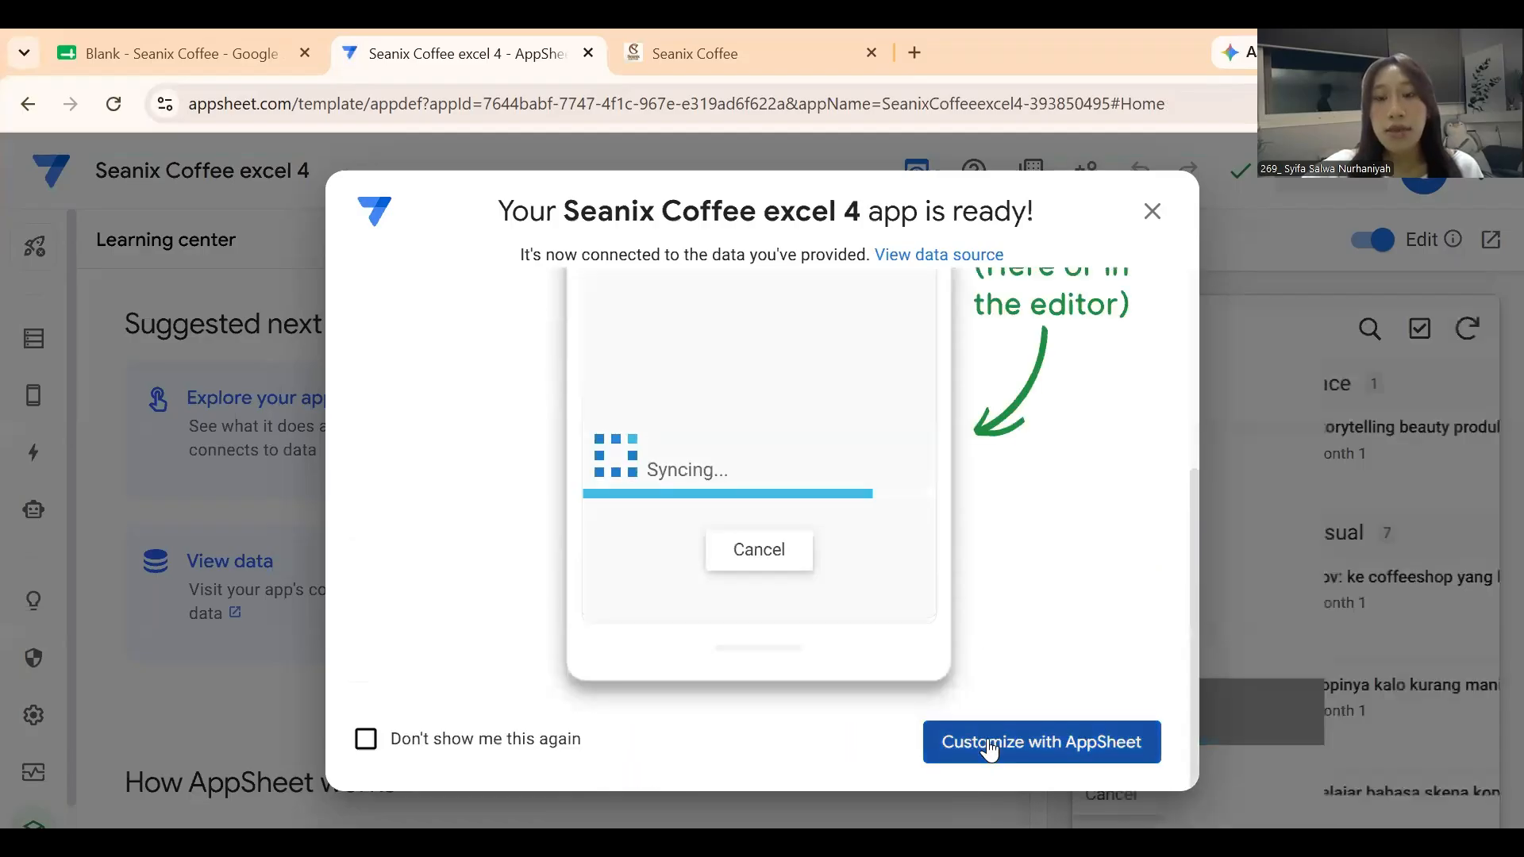
left_click(297, 360)
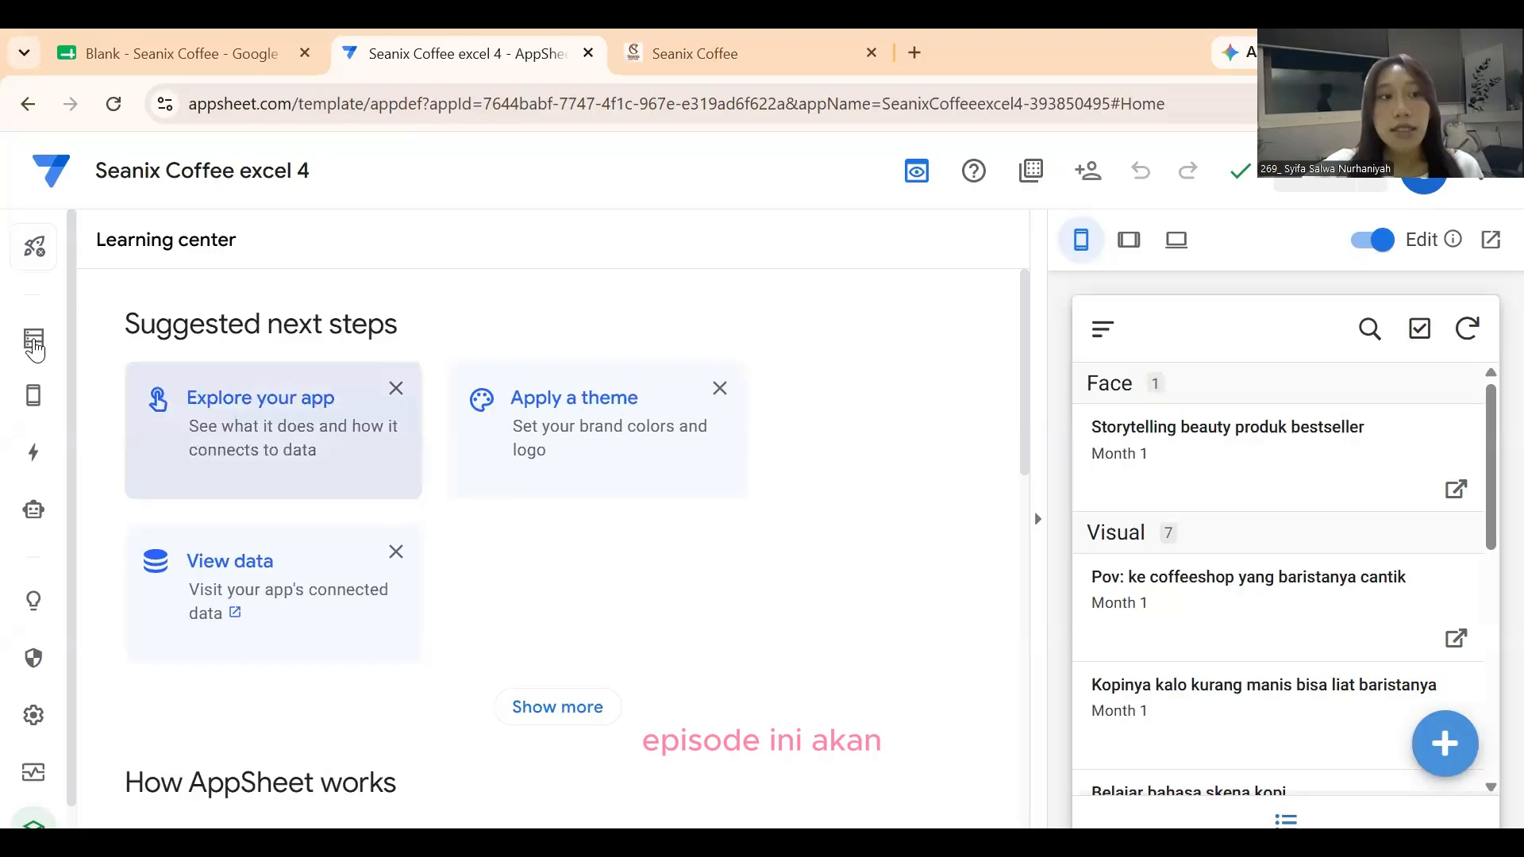
left_click(34, 347)
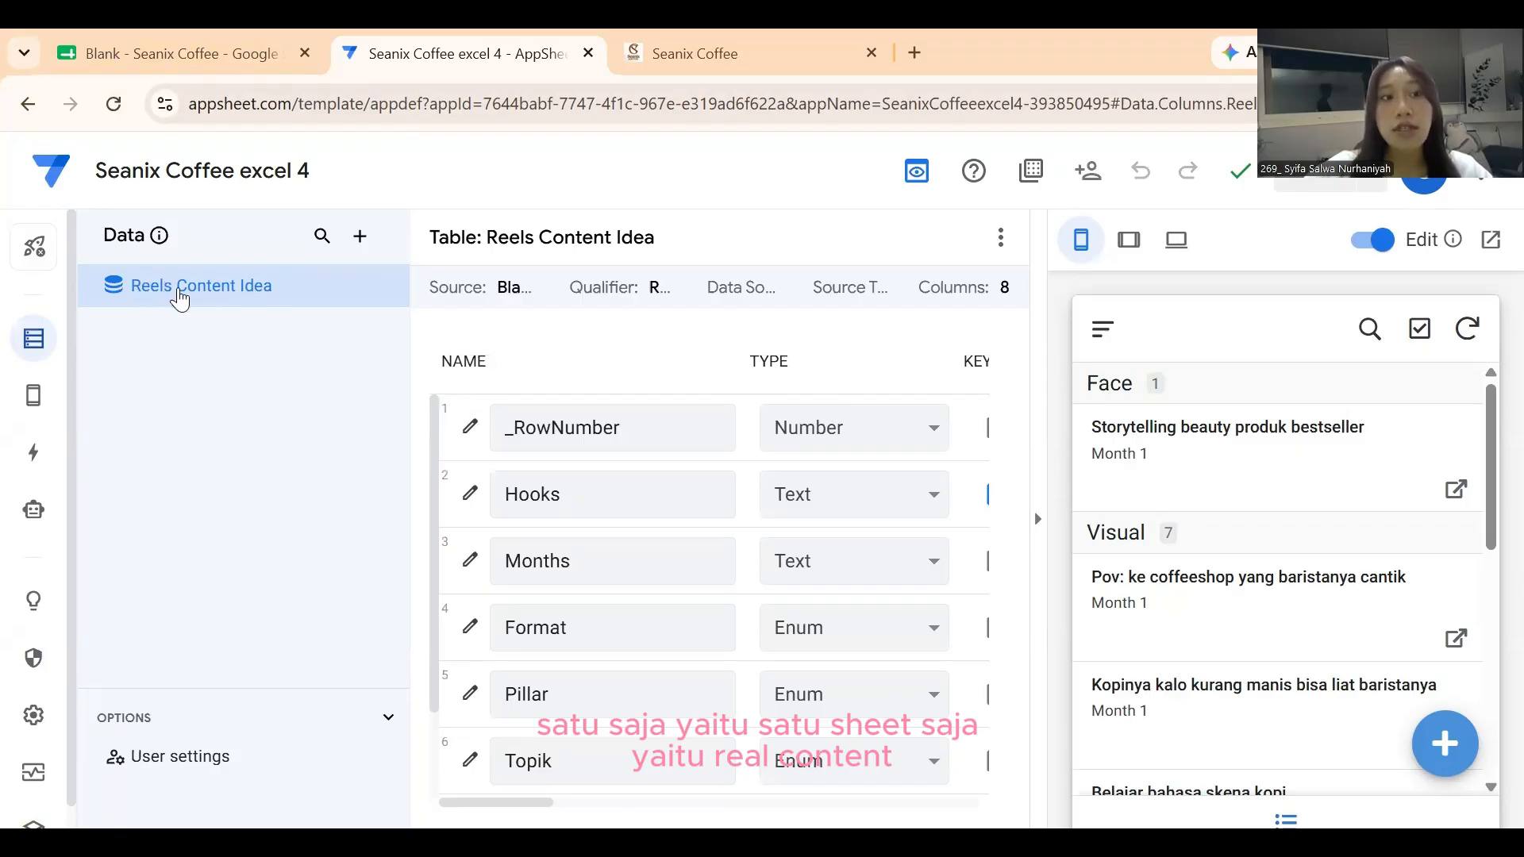
Switch back to Google Sheets and view the Content Tracker sheet.
left_click(183, 54)
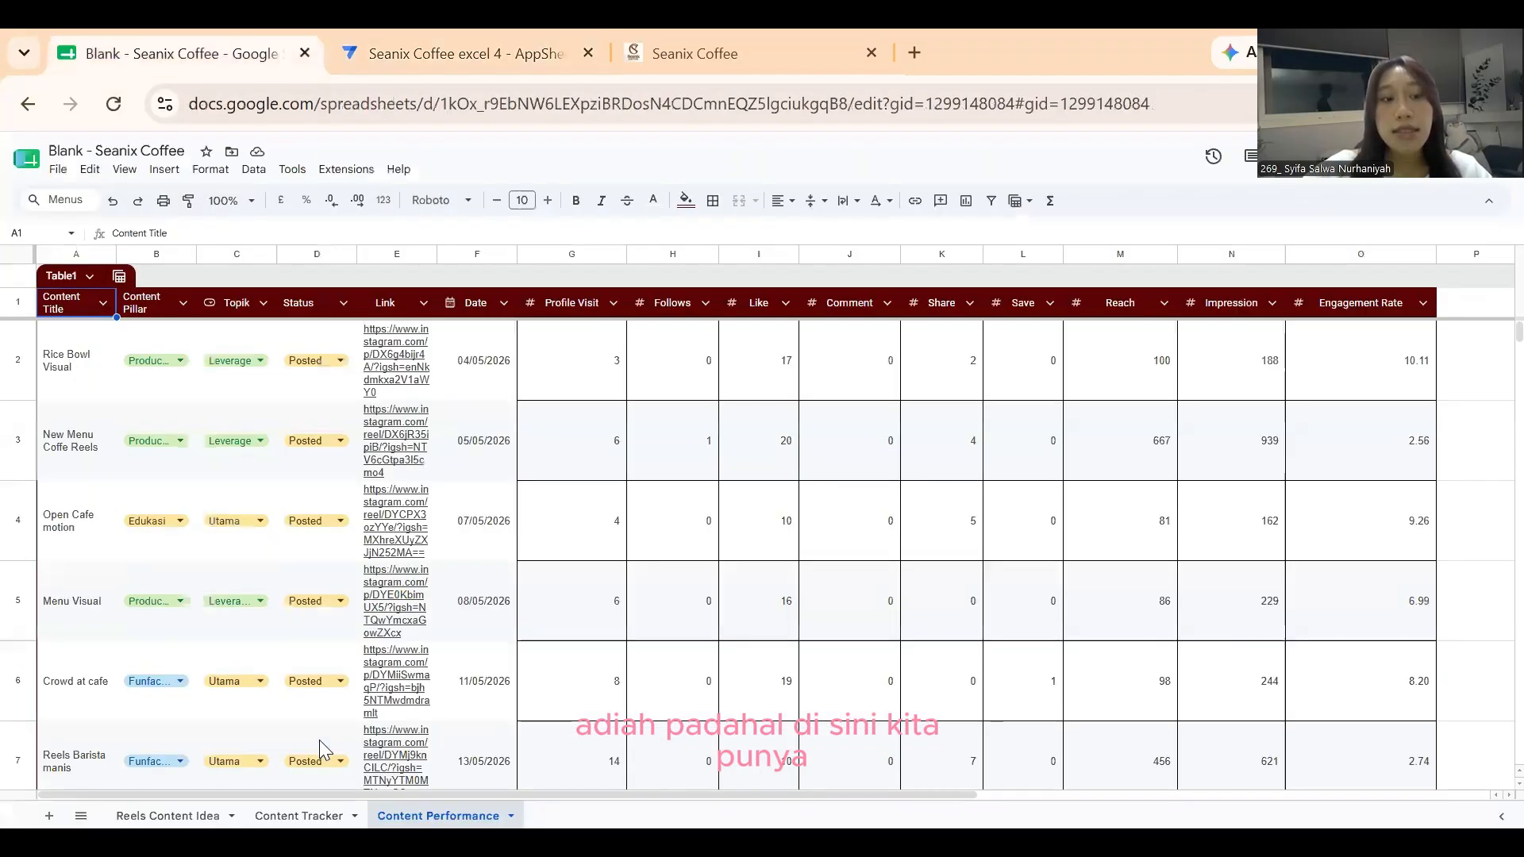
left_click(300, 812)
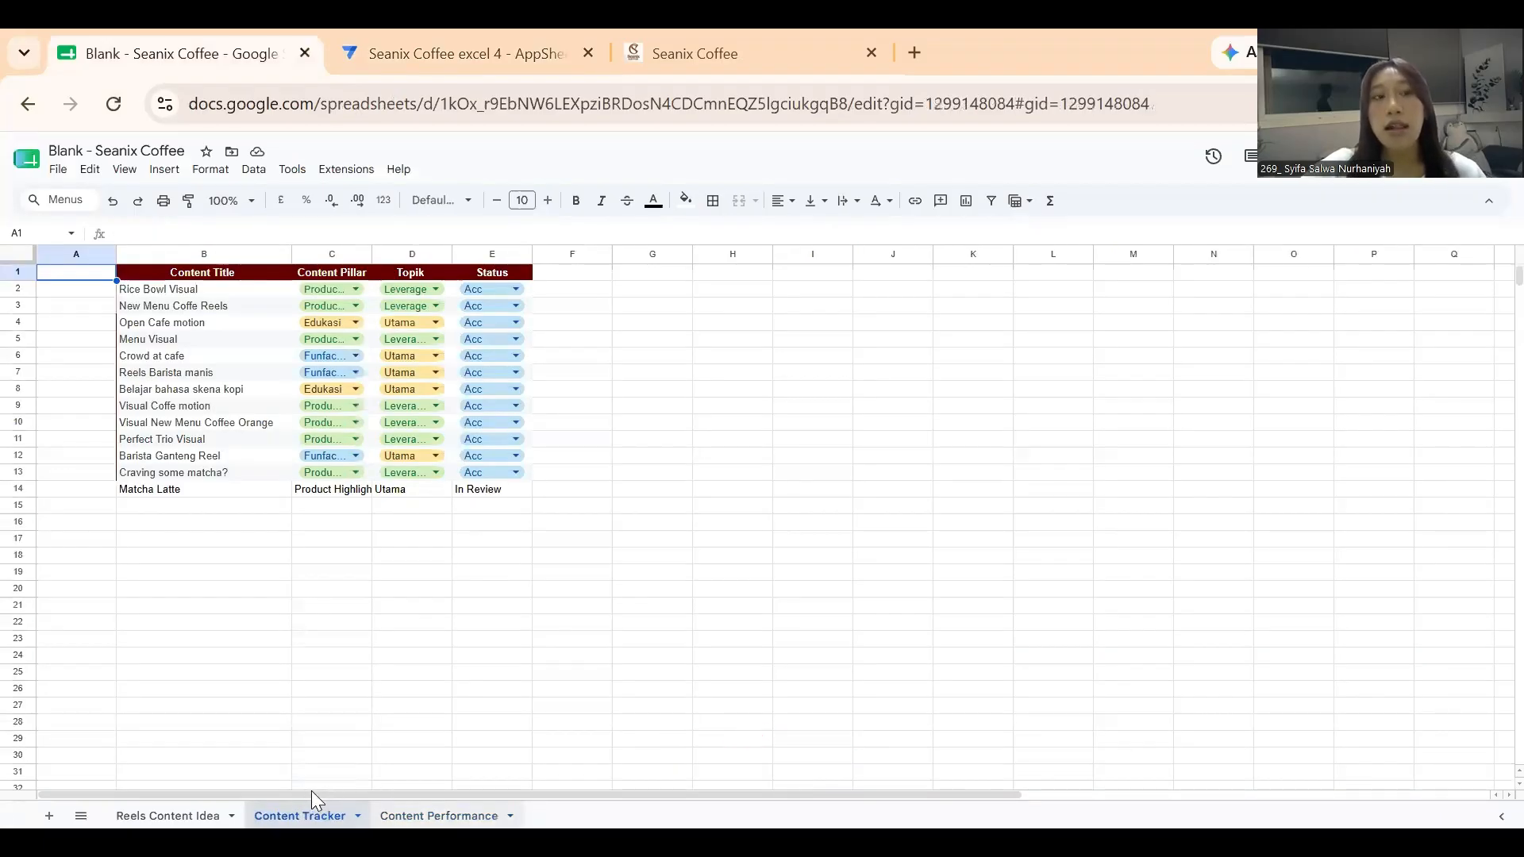
Compare the app's data tables in AppSheet with the Content Performance and Reels Content Idea sheets in Google Sheets.
key("ctrl+shift+Page_Down")
key("ctrl+Tab")
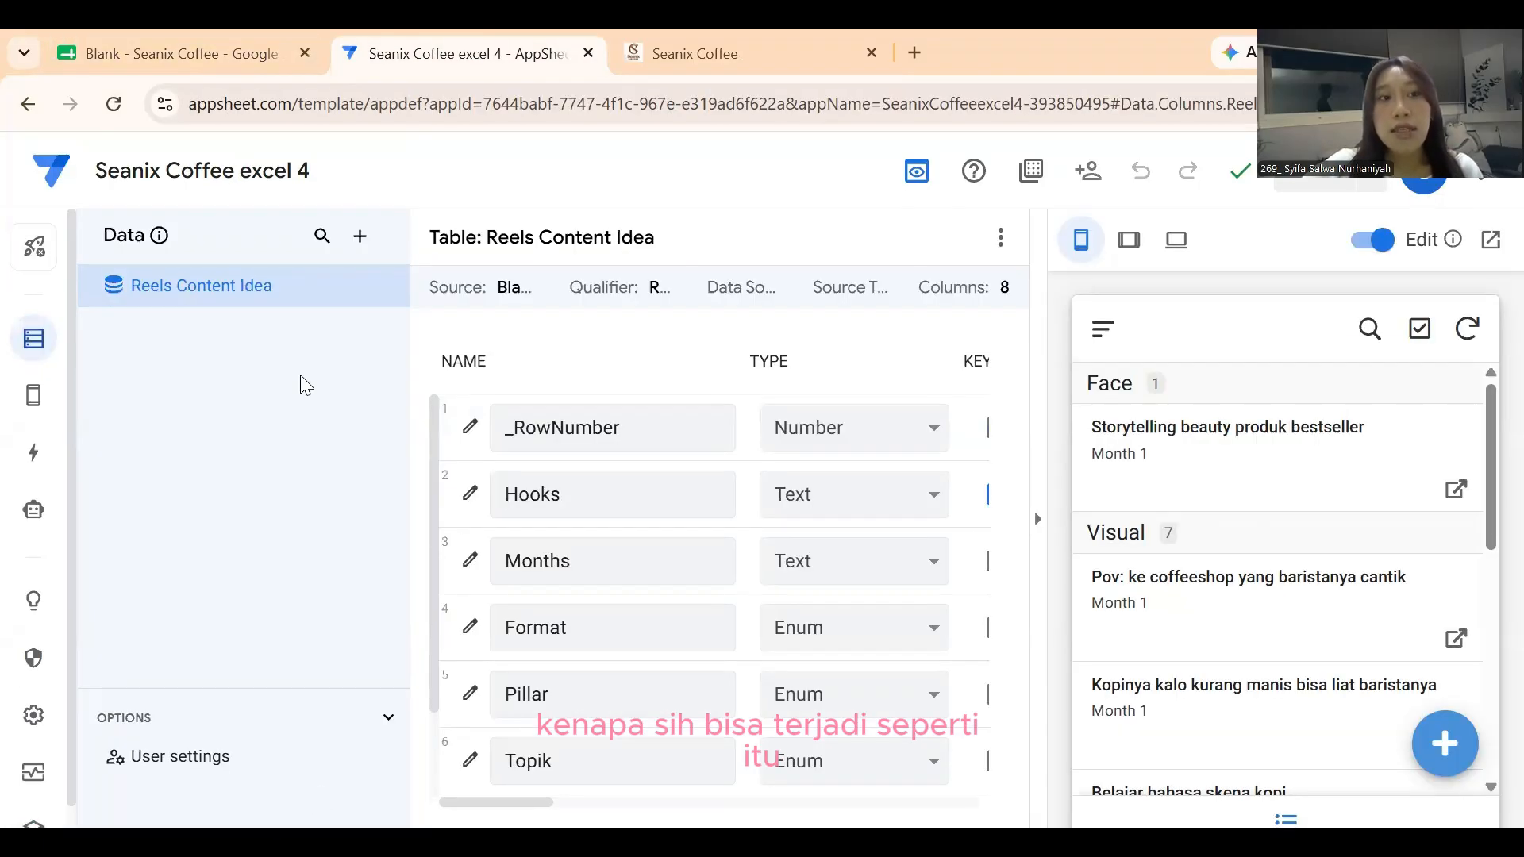
left_click(194, 62)
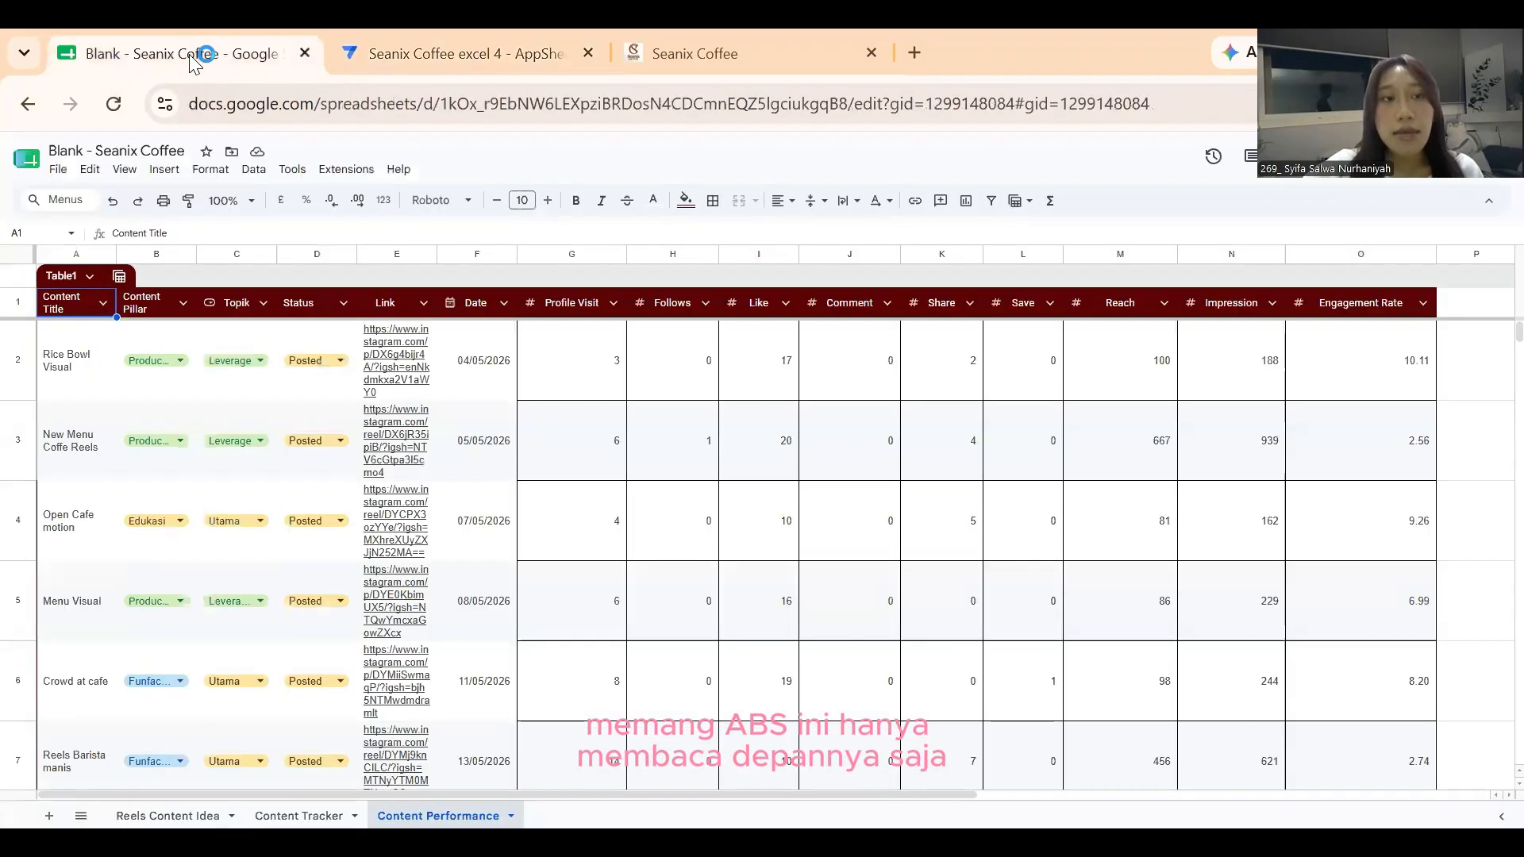
left_click(183, 816)
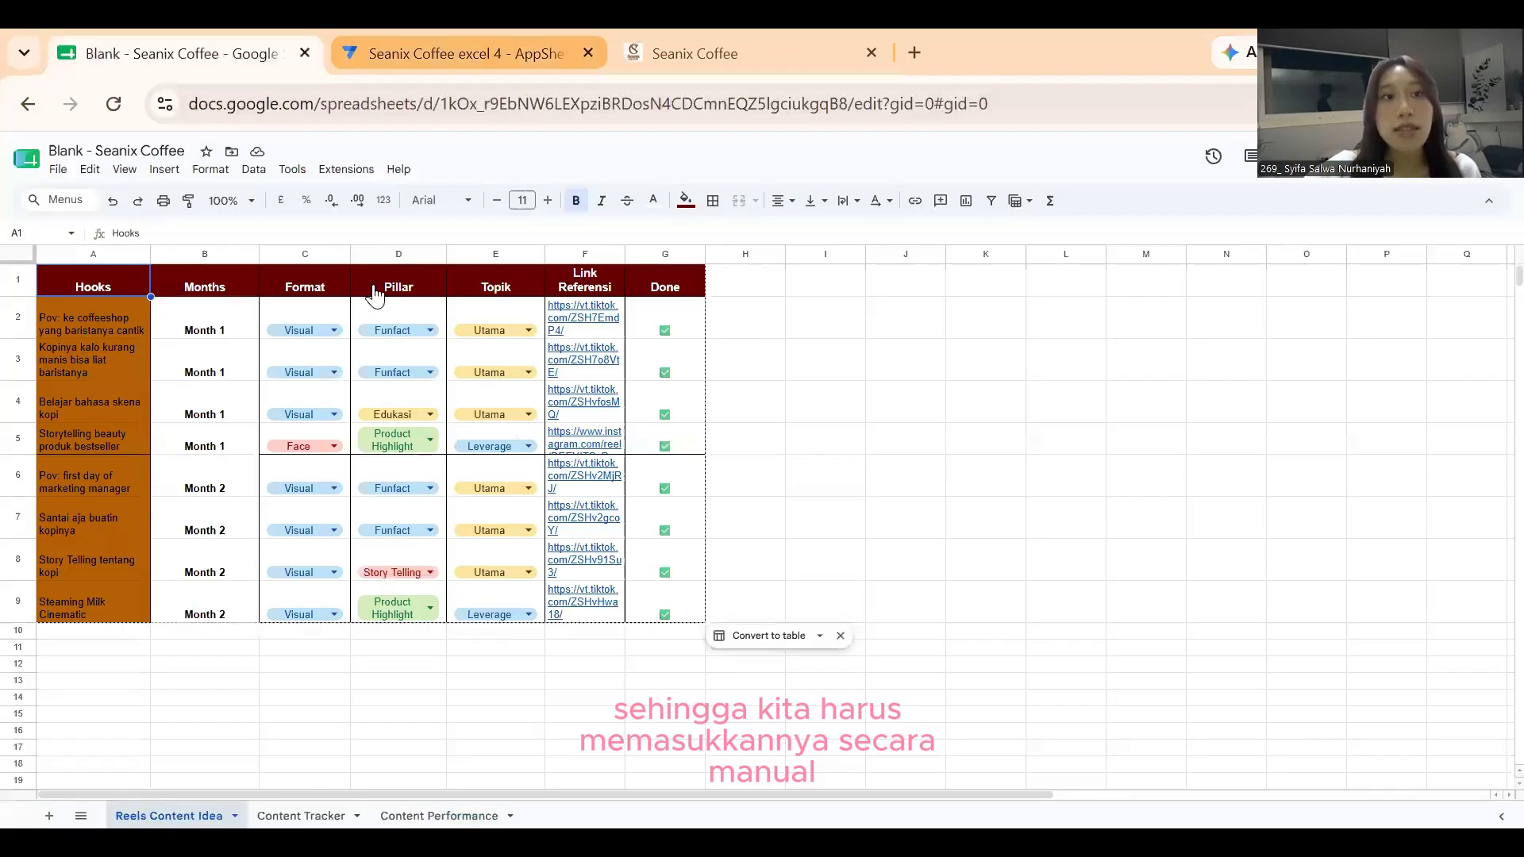
In AppSheet, add the Content Performance and Content Tracker tables from the "Blank - Seanix Coffee" Google Sheets file.
left_click(457, 53)
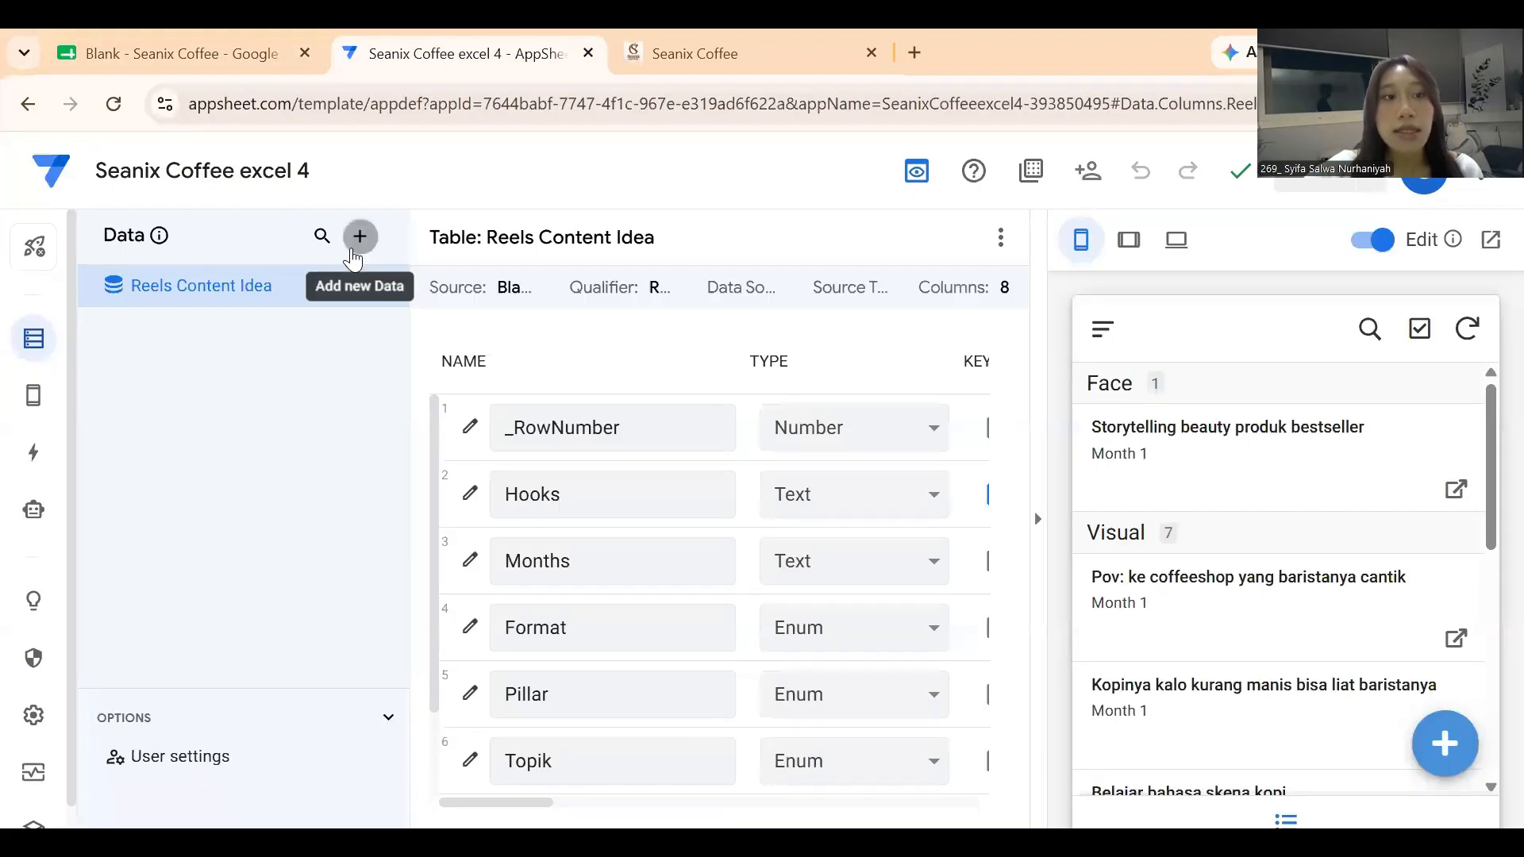
left_click(351, 247)
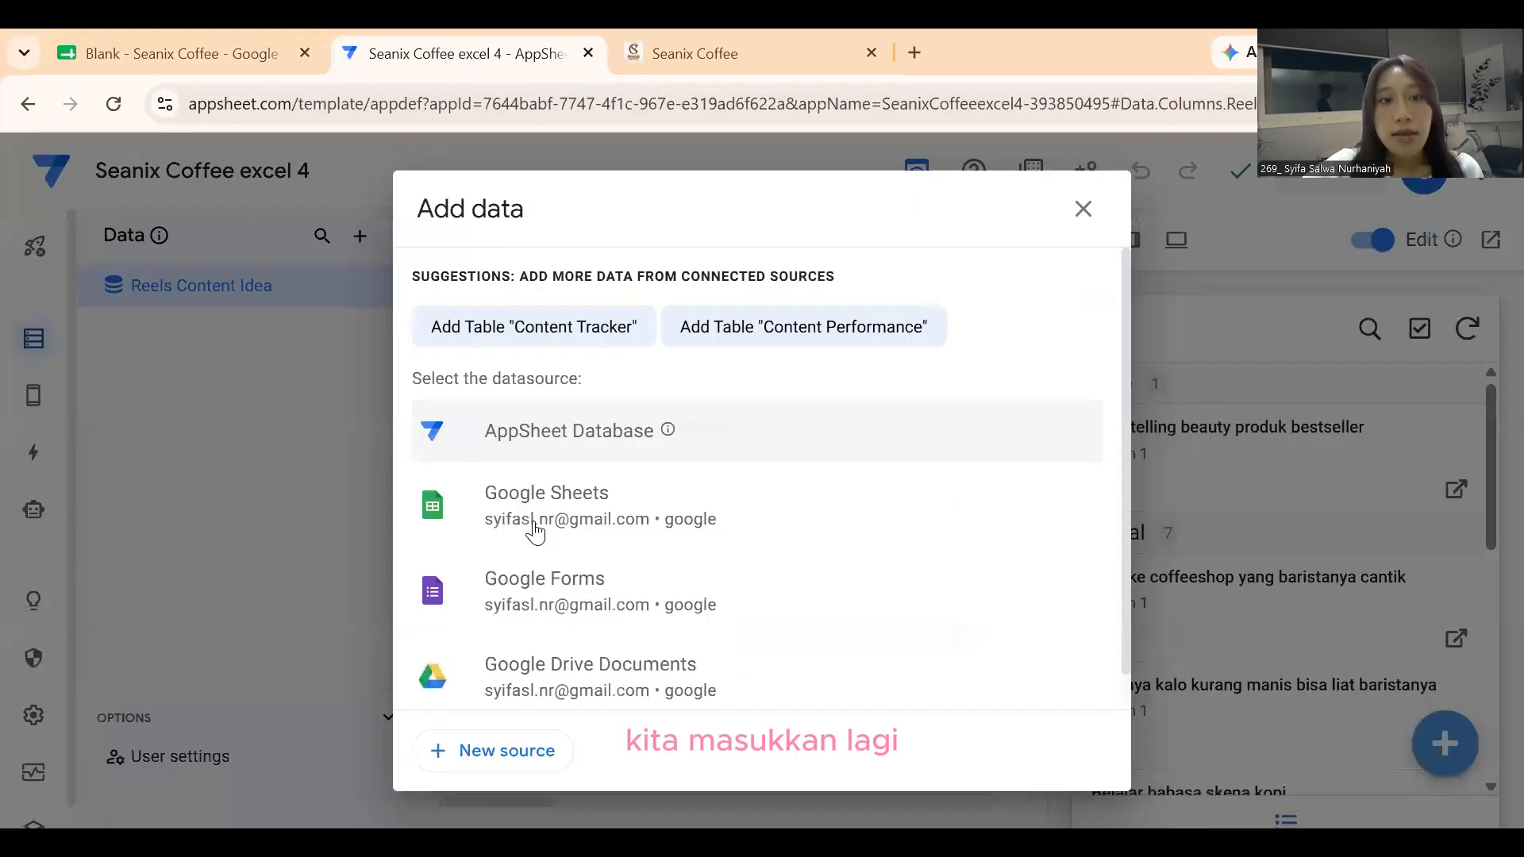
left_click(538, 529)
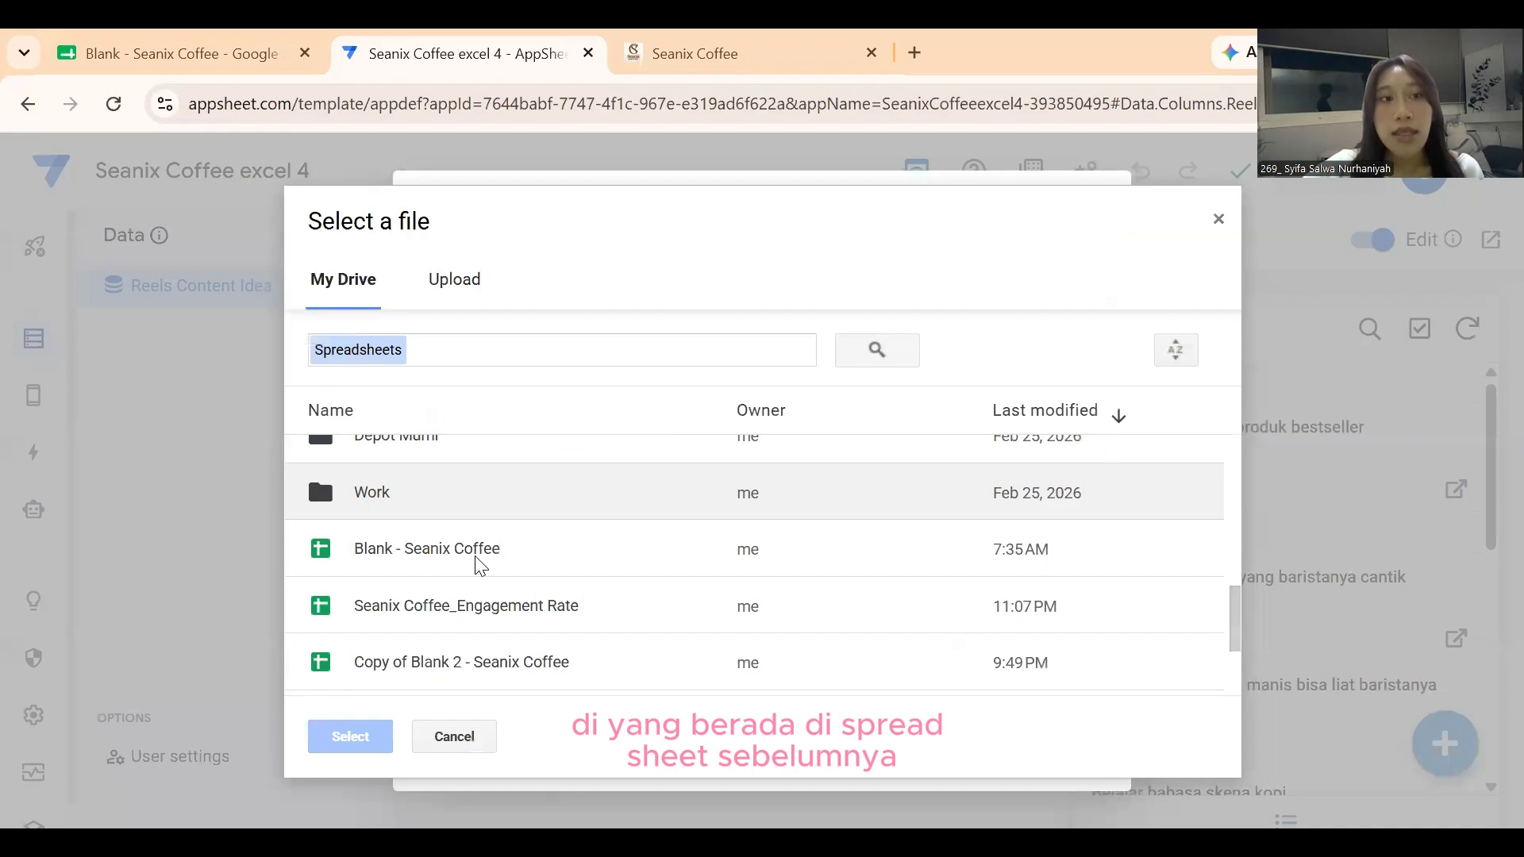
double_click(480, 564)
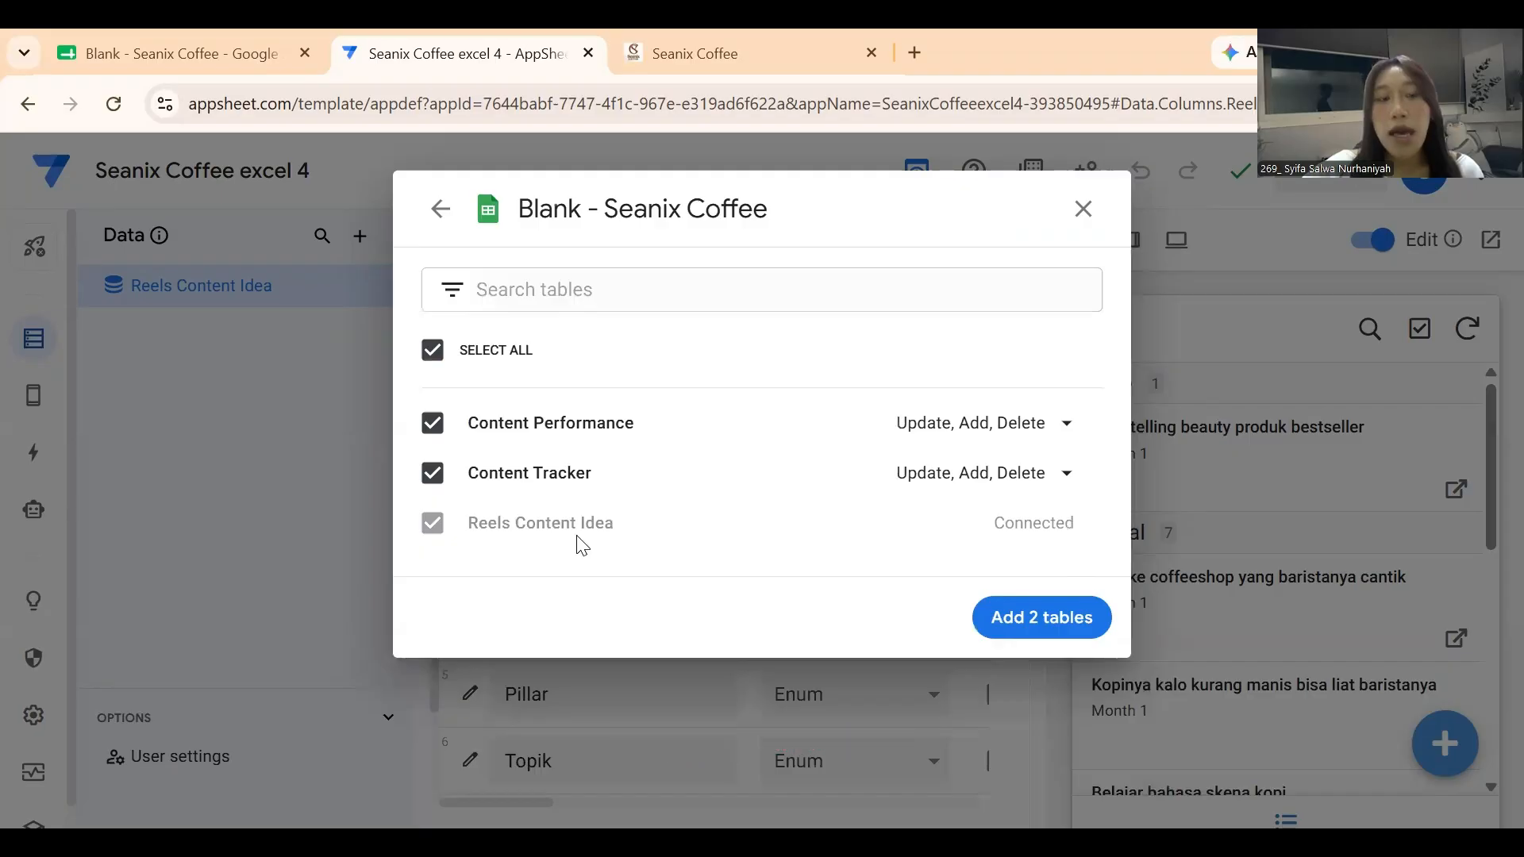
left_click(1024, 618)
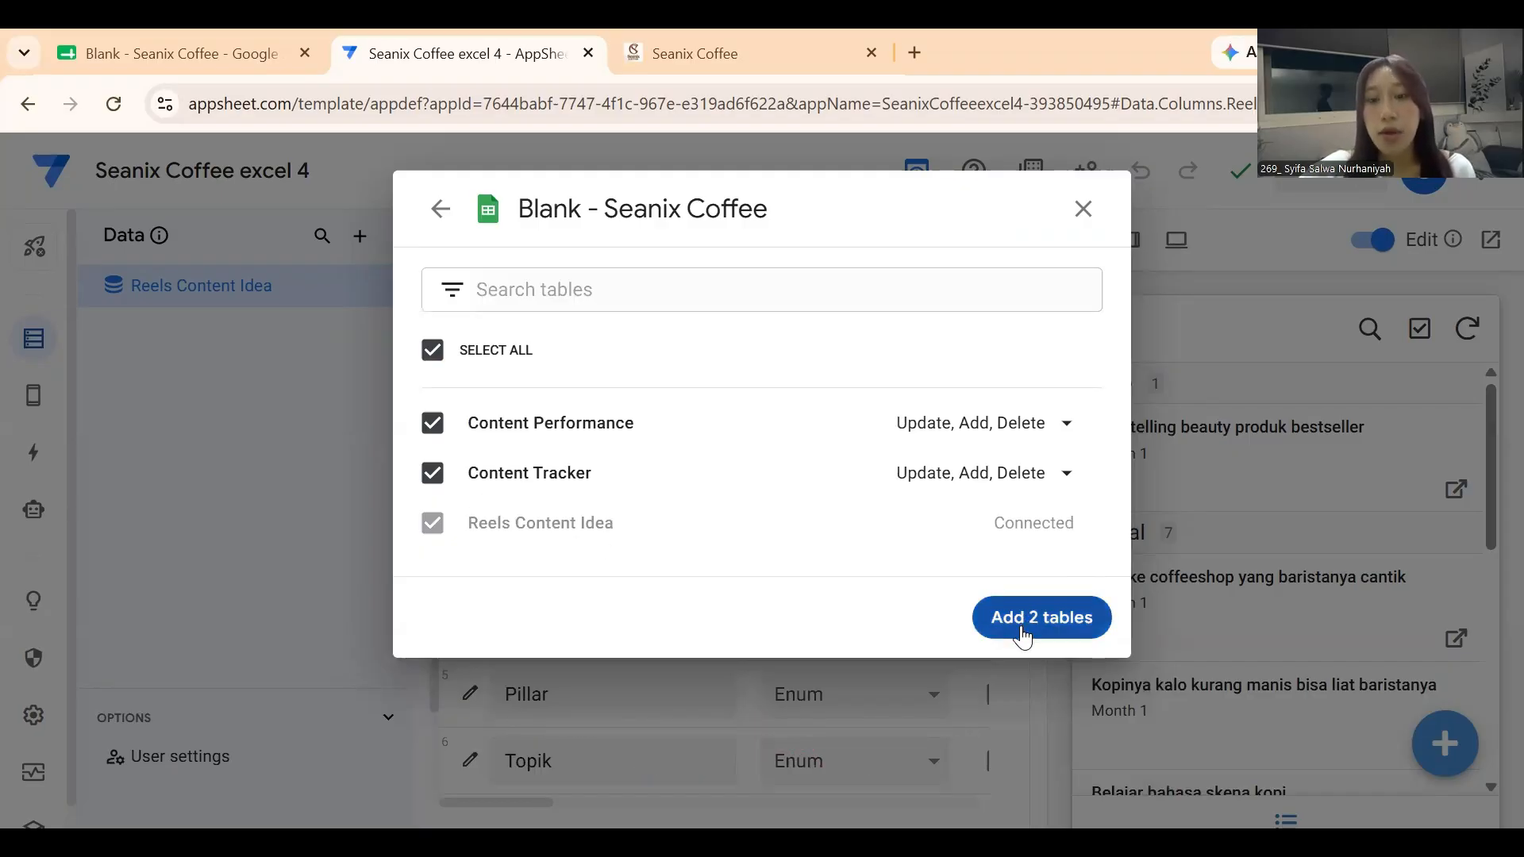
left_click(1017, 627)
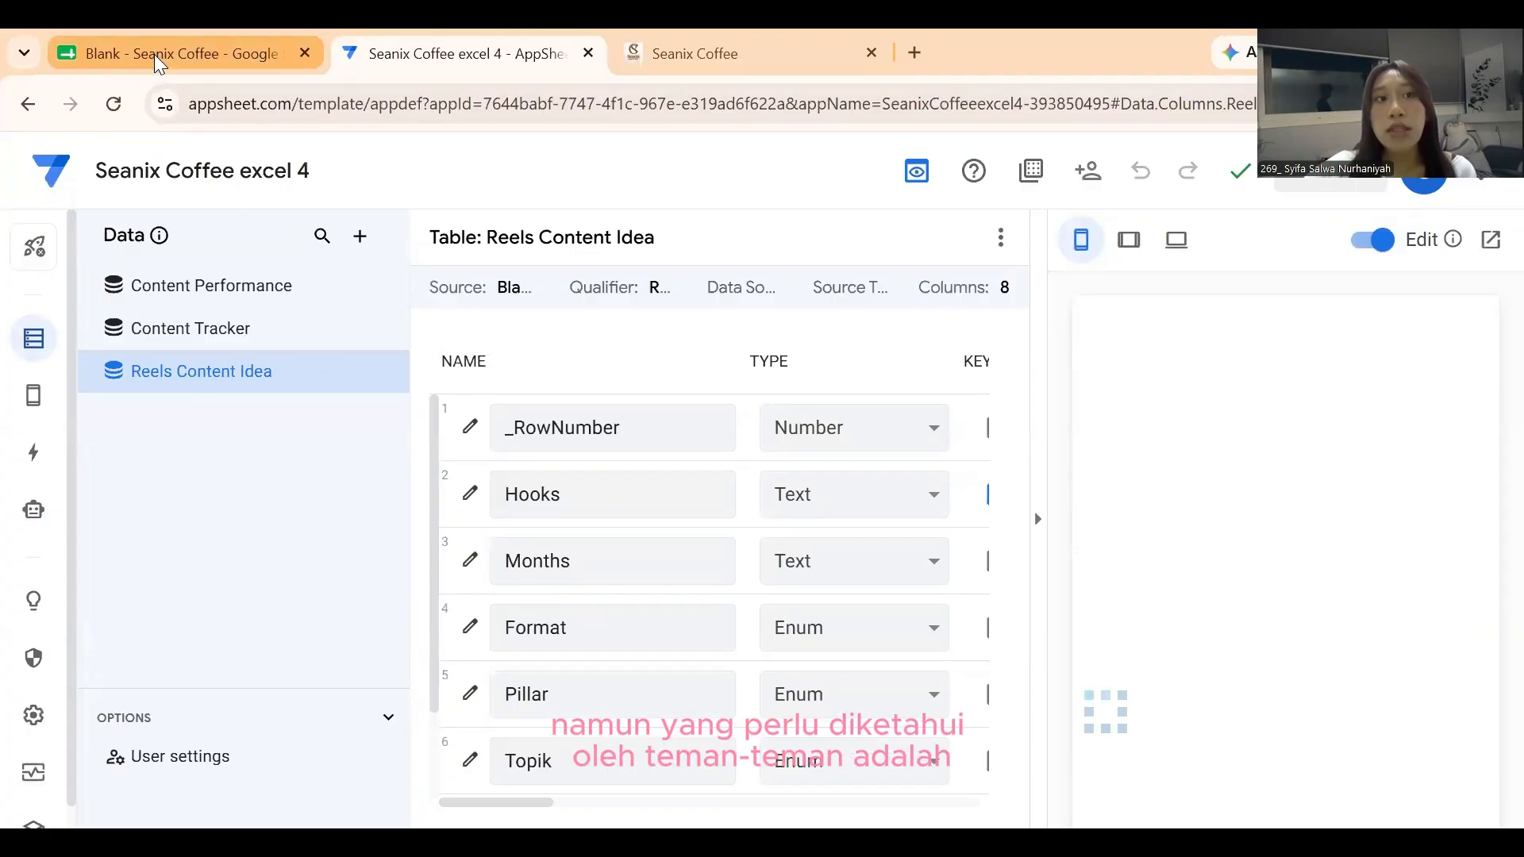
Switch to Google Sheets and examine the header row of the Content Tracker sheet.
left_click(182, 54)
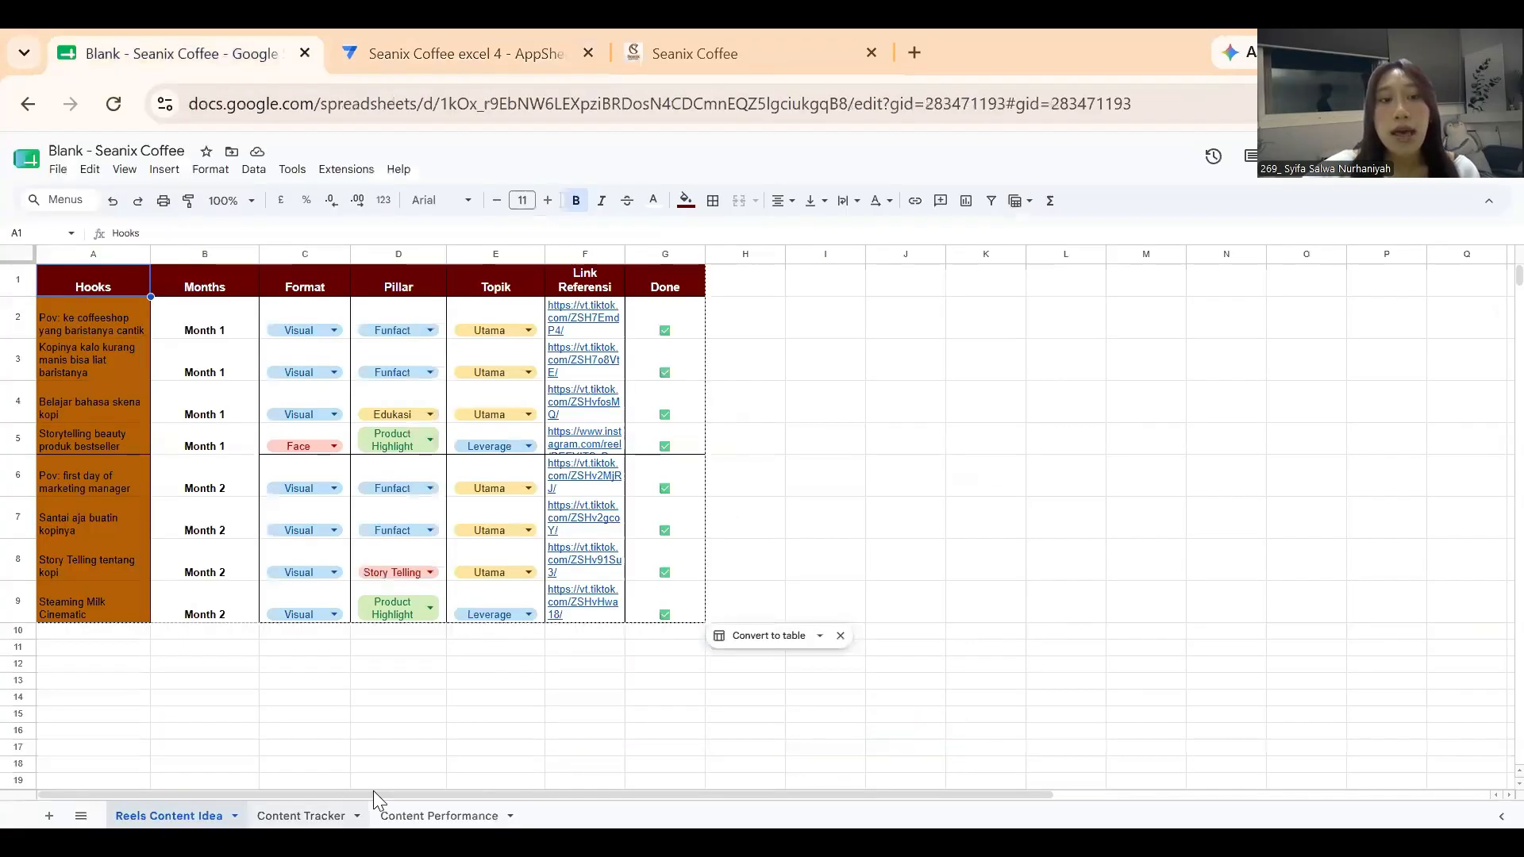
left_click(340, 814)
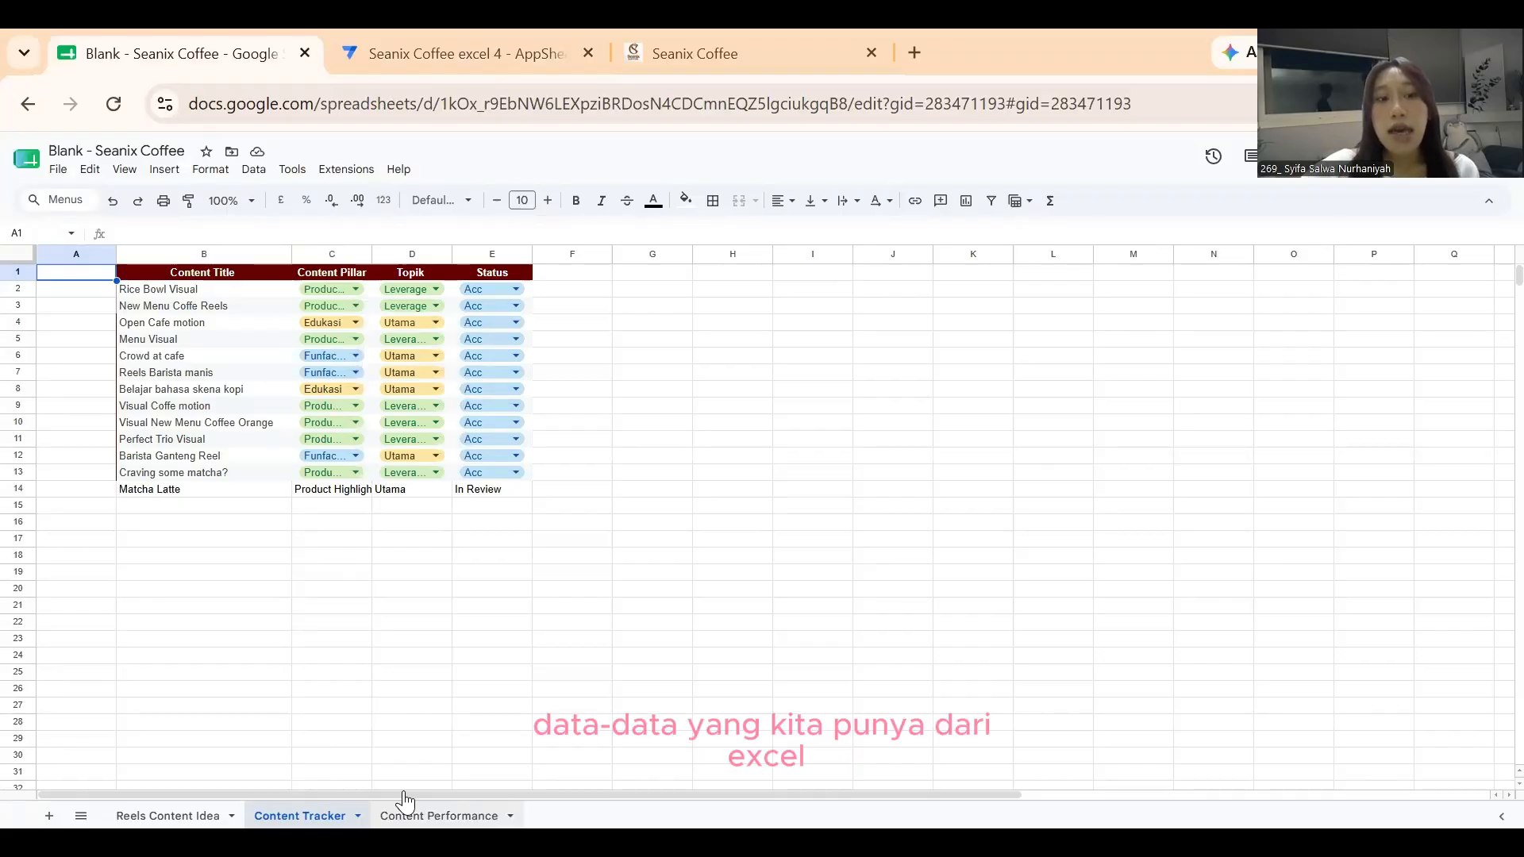
left_click(560, 304)
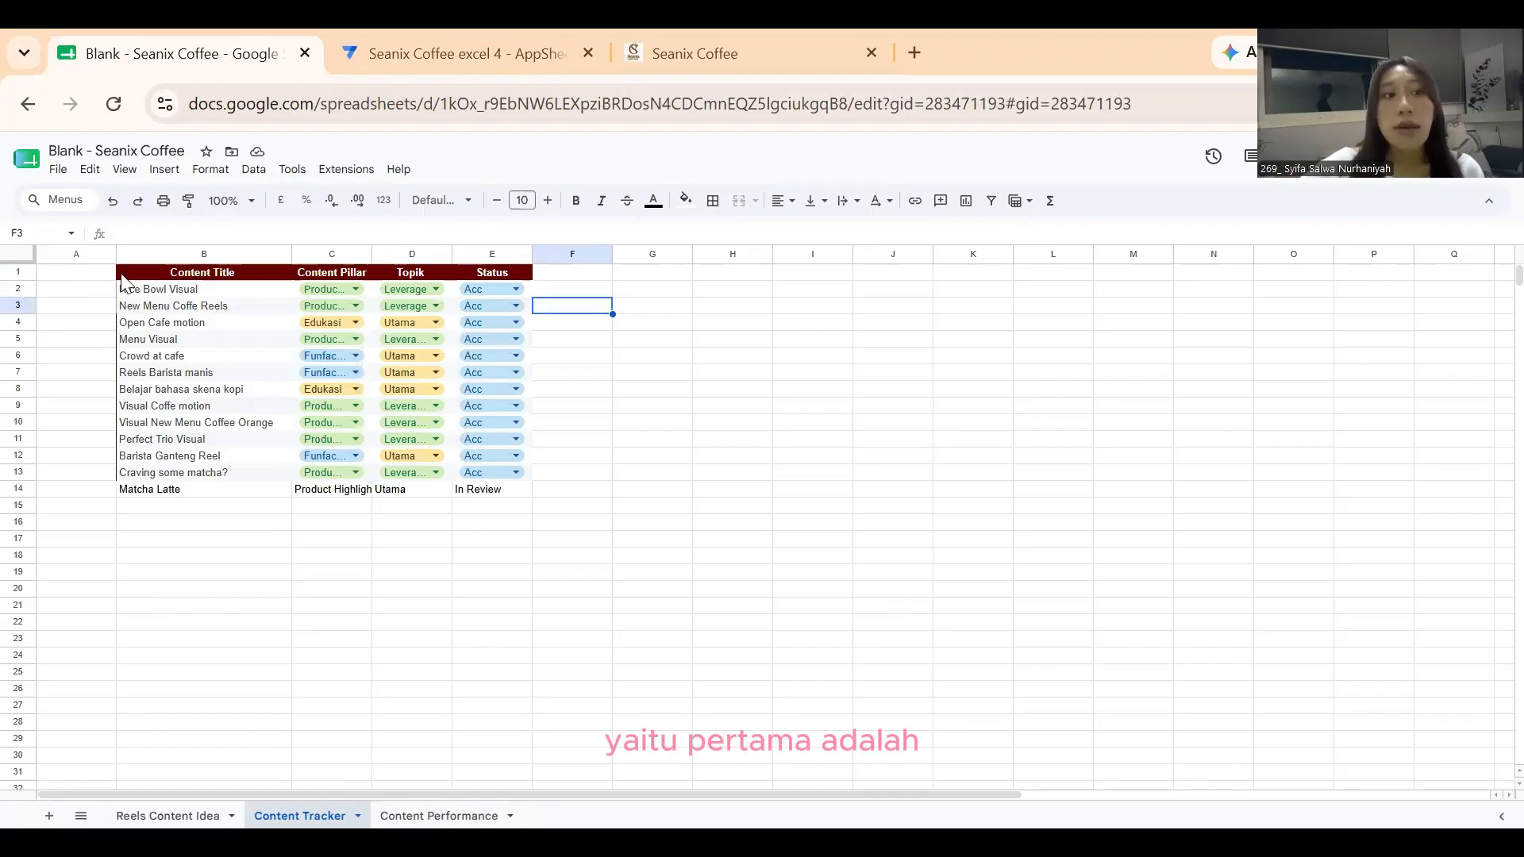
left_click_drag(112, 278, 560, 280)
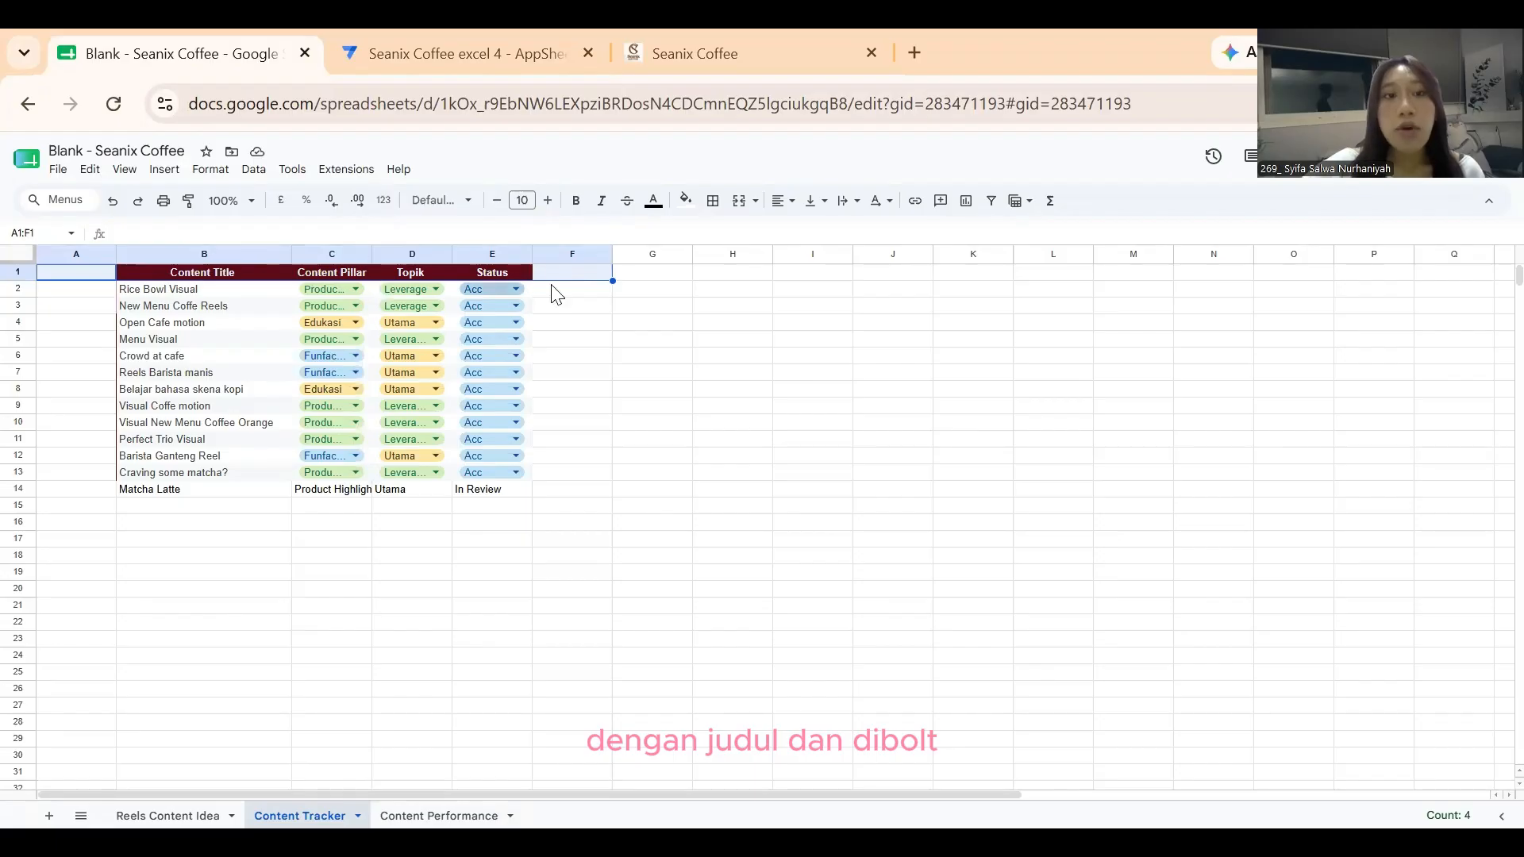
left_click(565, 308)
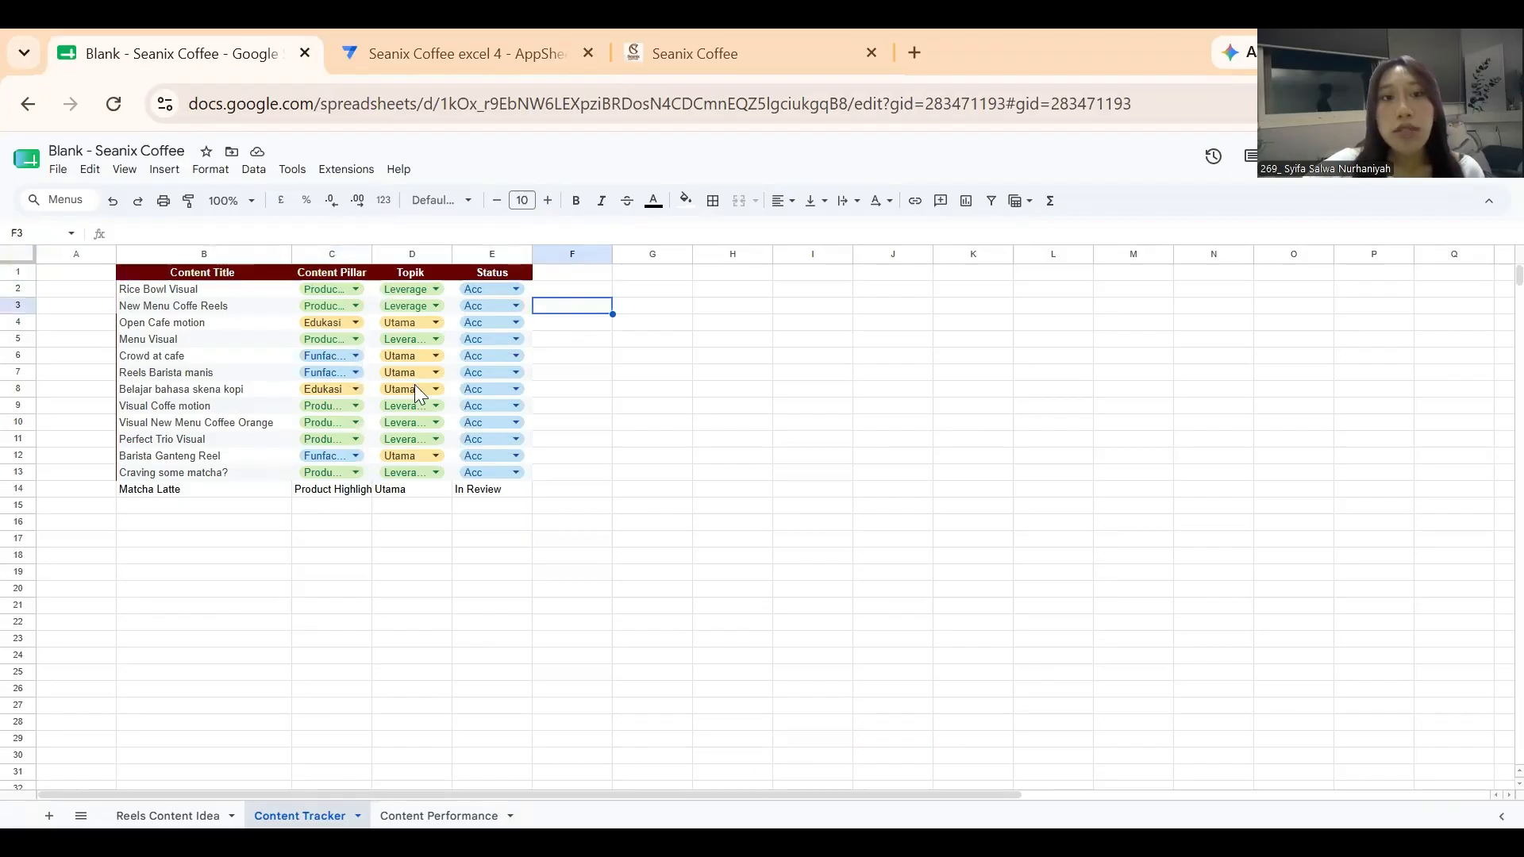
Select the metric cells from Profile Visit to Impression in rows 2 to 6 of Content Performance and inspect their number format options.
left_click(453, 812)
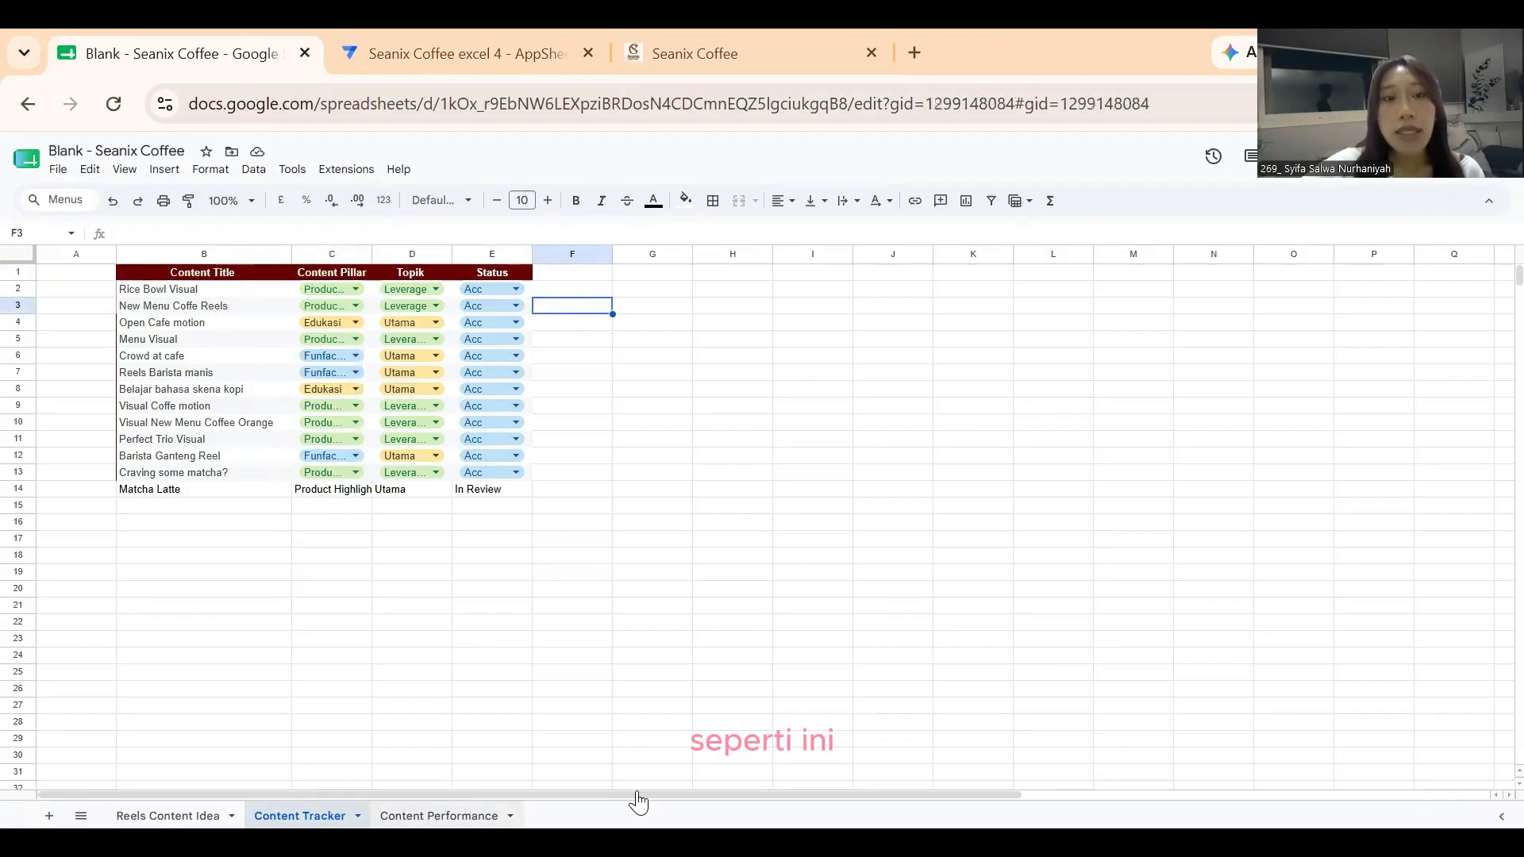
left_click_drag(648, 796, 747, 795)
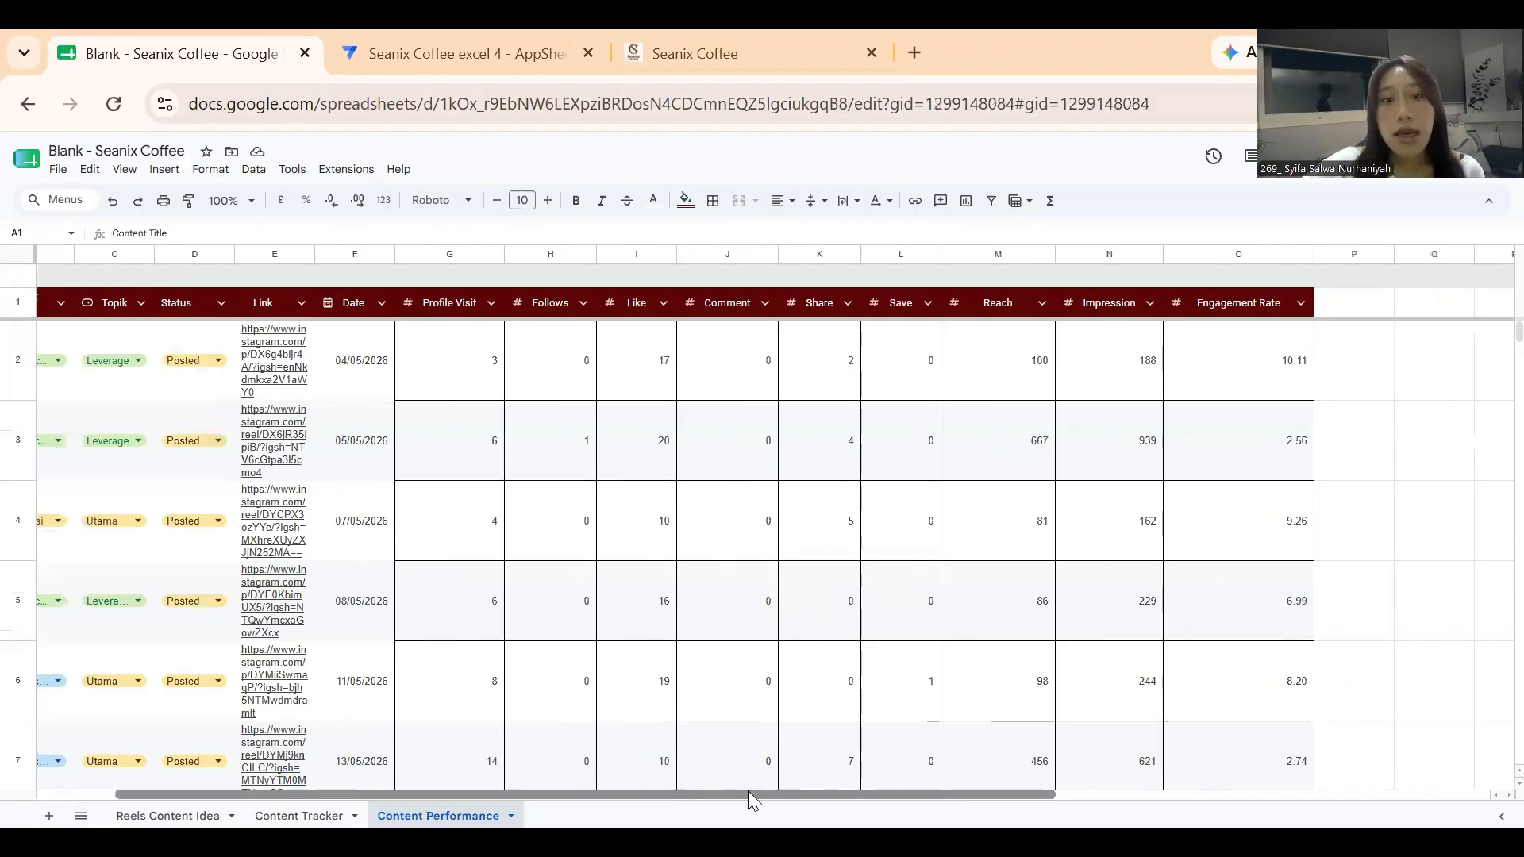
left_click(406, 361)
left_click_drag(645, 395, 1058, 667)
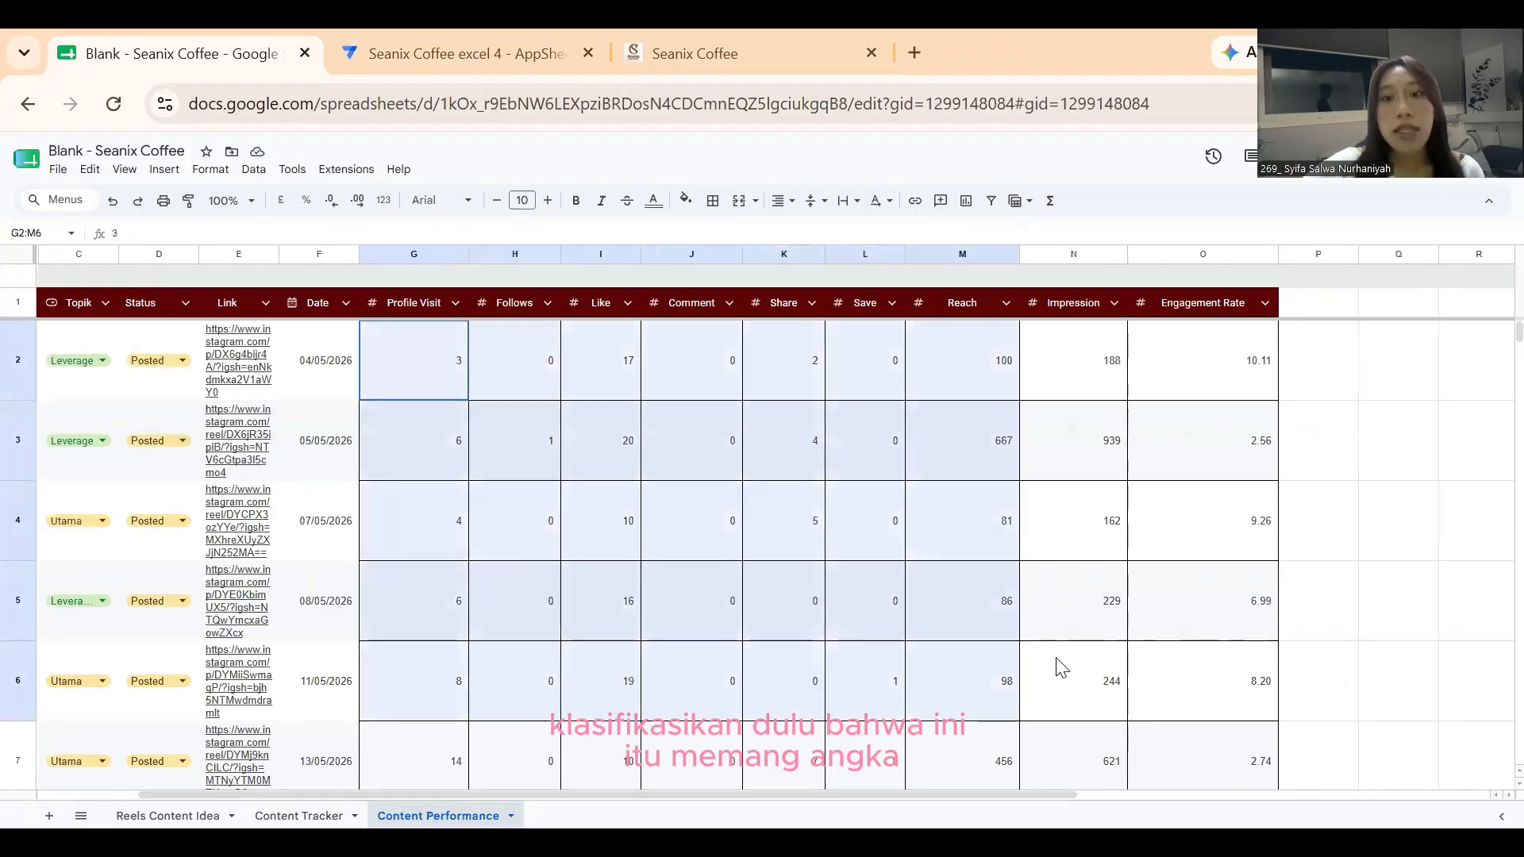
left_click(383, 204)
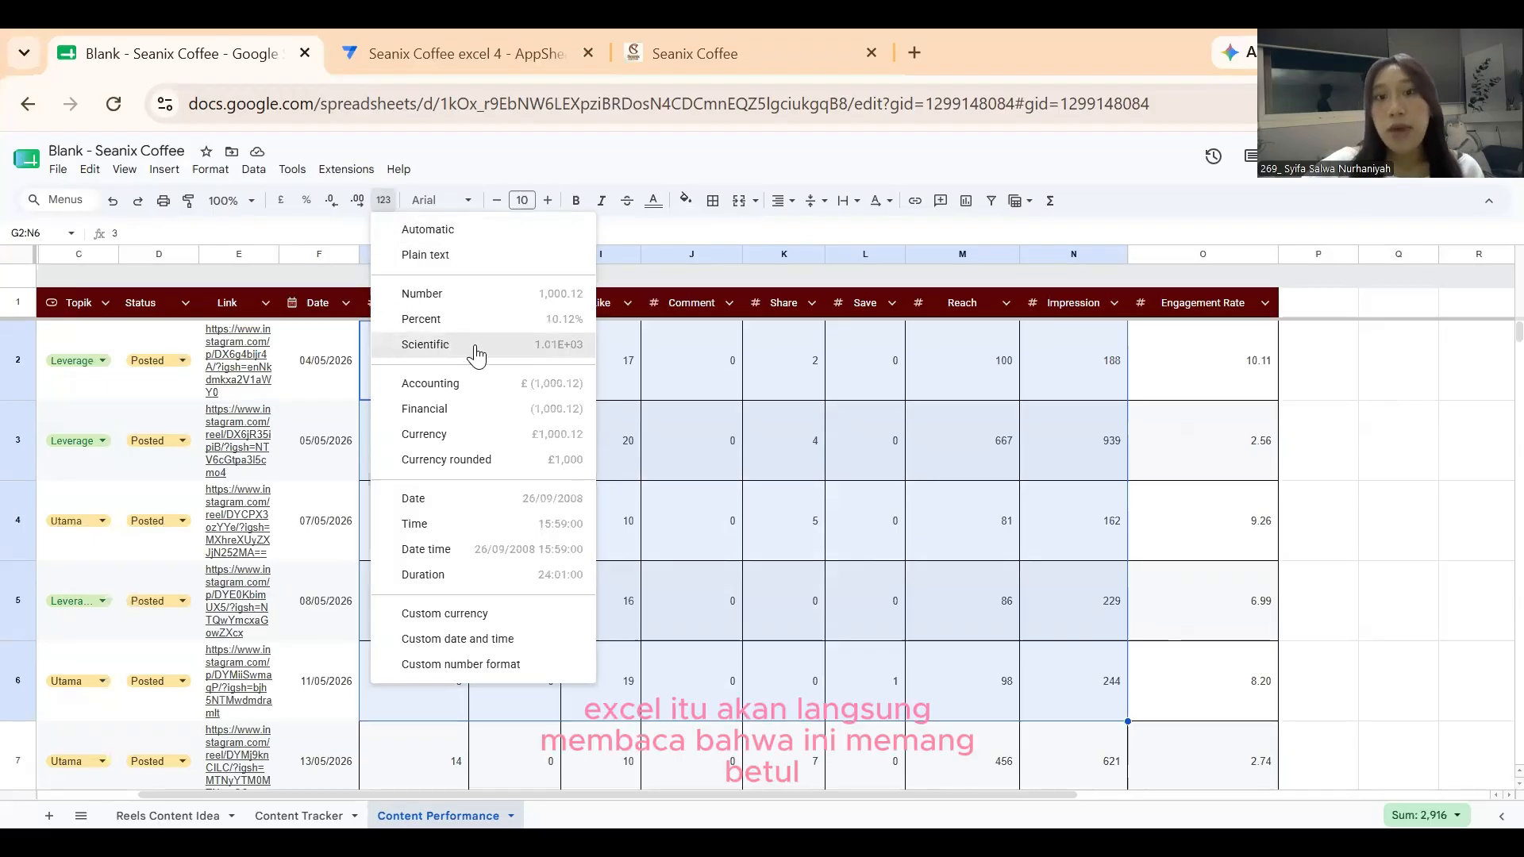
left_click(497, 158)
Switch to AppSheet, review the Content Tracker and Content Performance table columns and the app preview, and open the app's views.
left_click(466, 63)
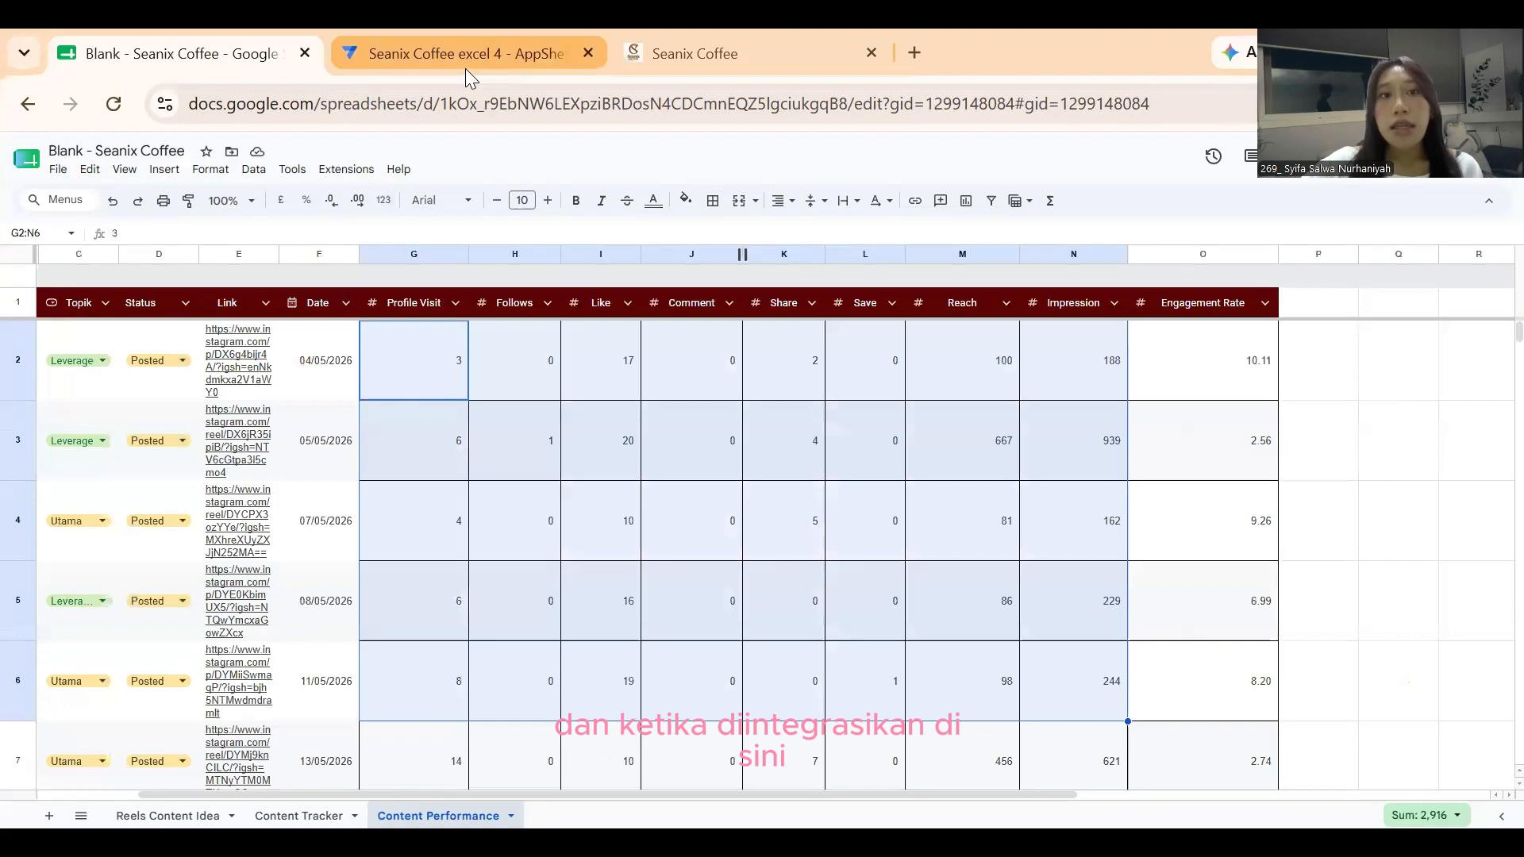
scroll(1197, 642, "down", 10)
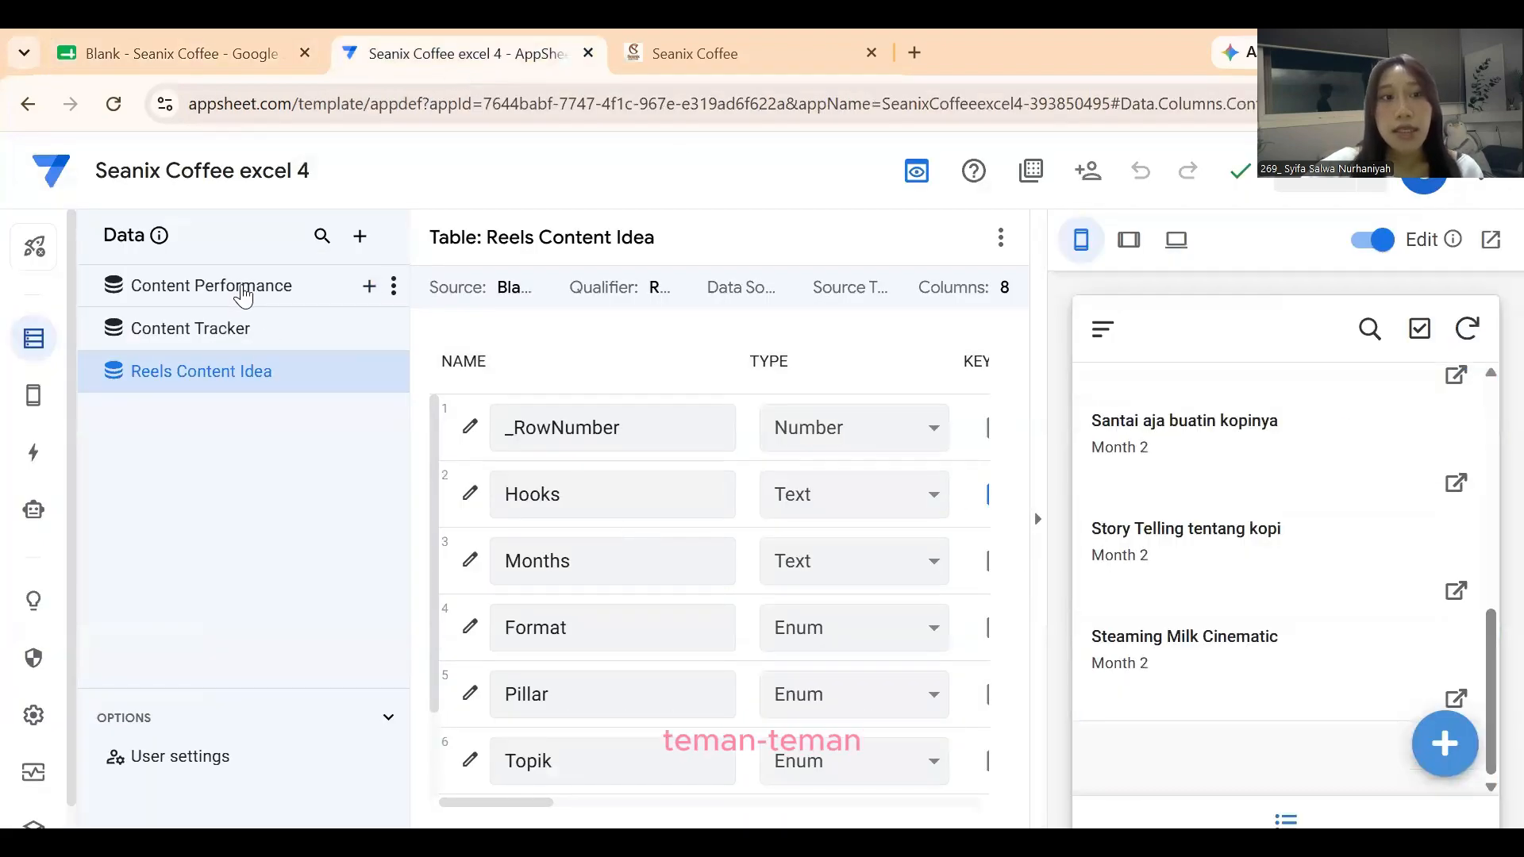
left_click(246, 328)
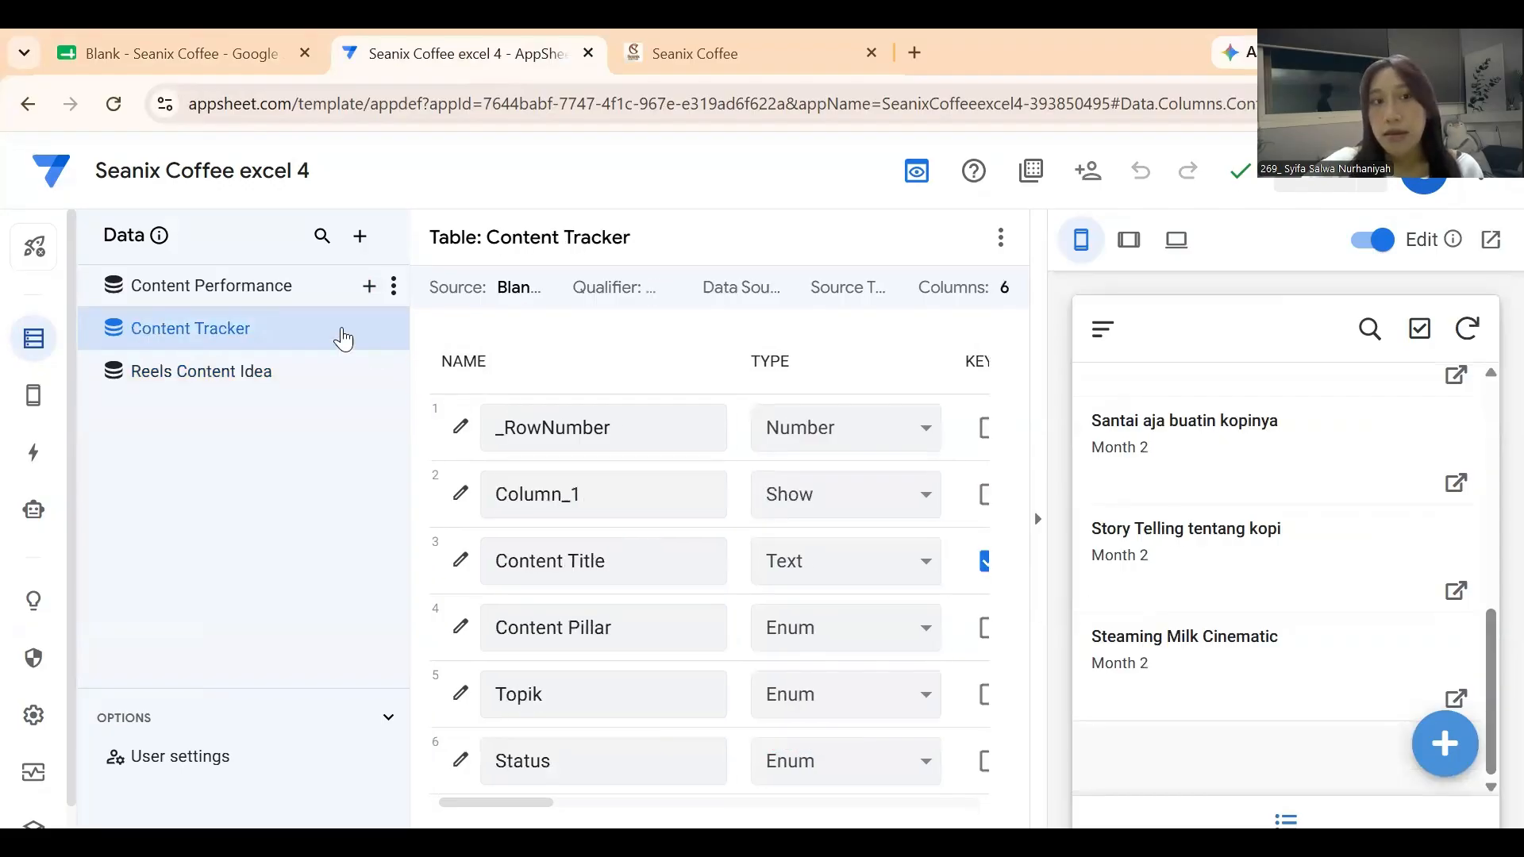
left_click(278, 287)
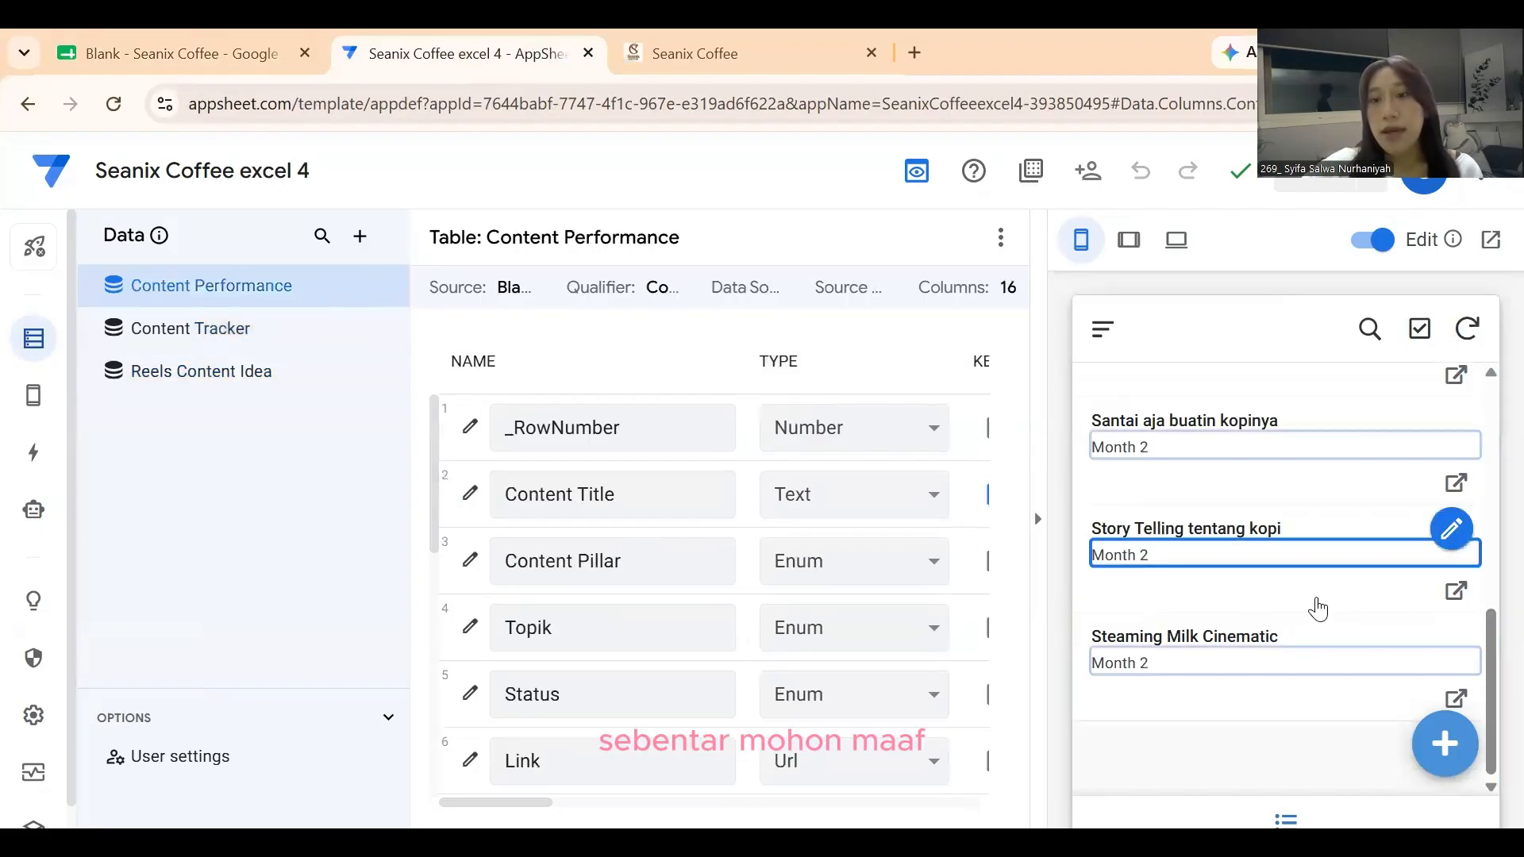
scroll(1270, 556, "up", 15)
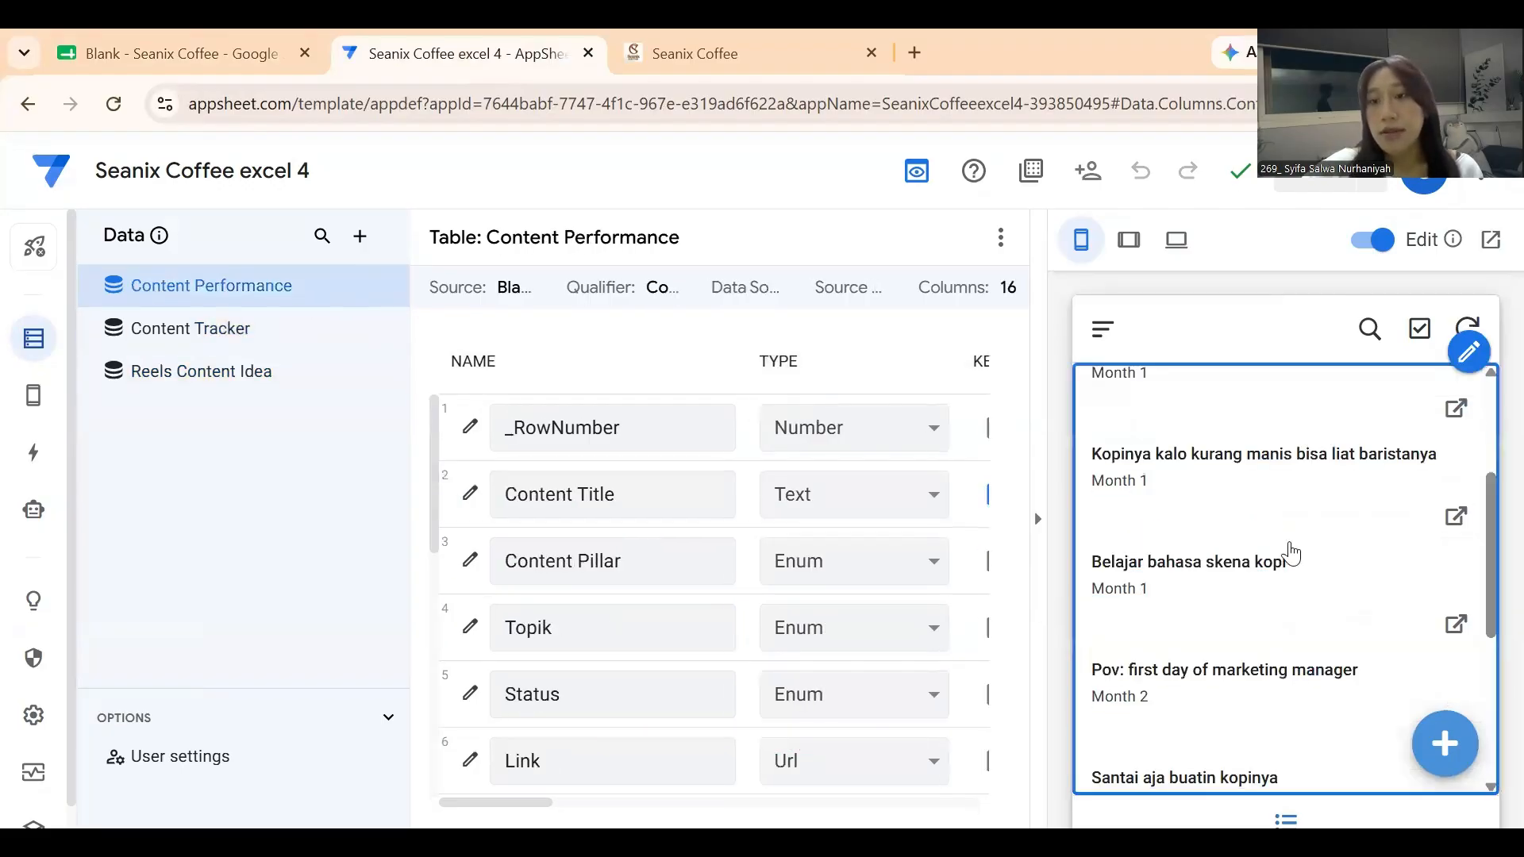
left_click(21, 405)
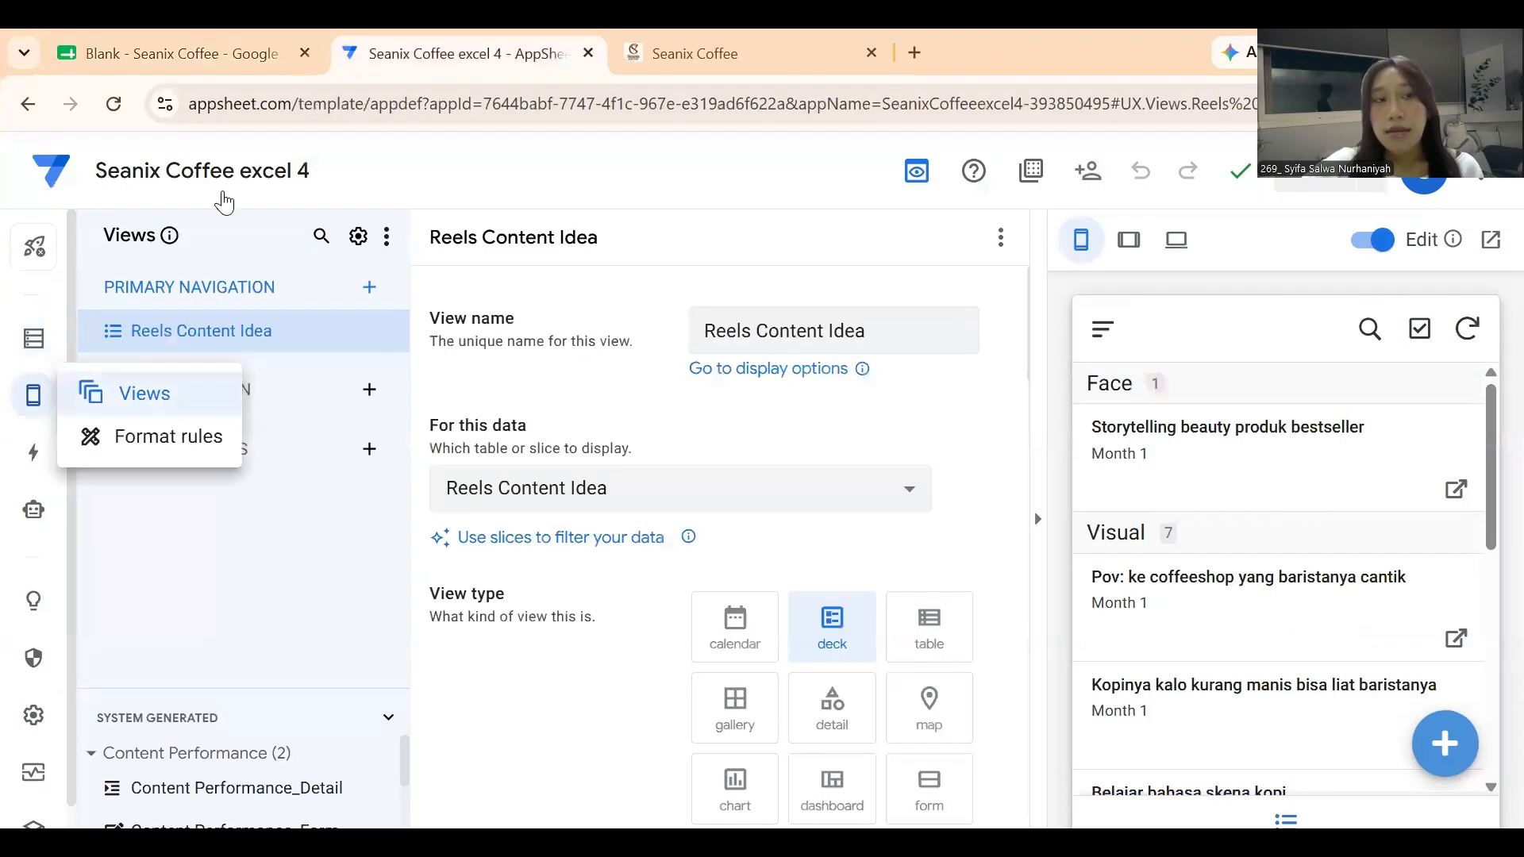
Return to Google Sheets, check the format of the Date cells in Content Performance, and go back to the Reels Content Idea sheet.
left_click(192, 36)
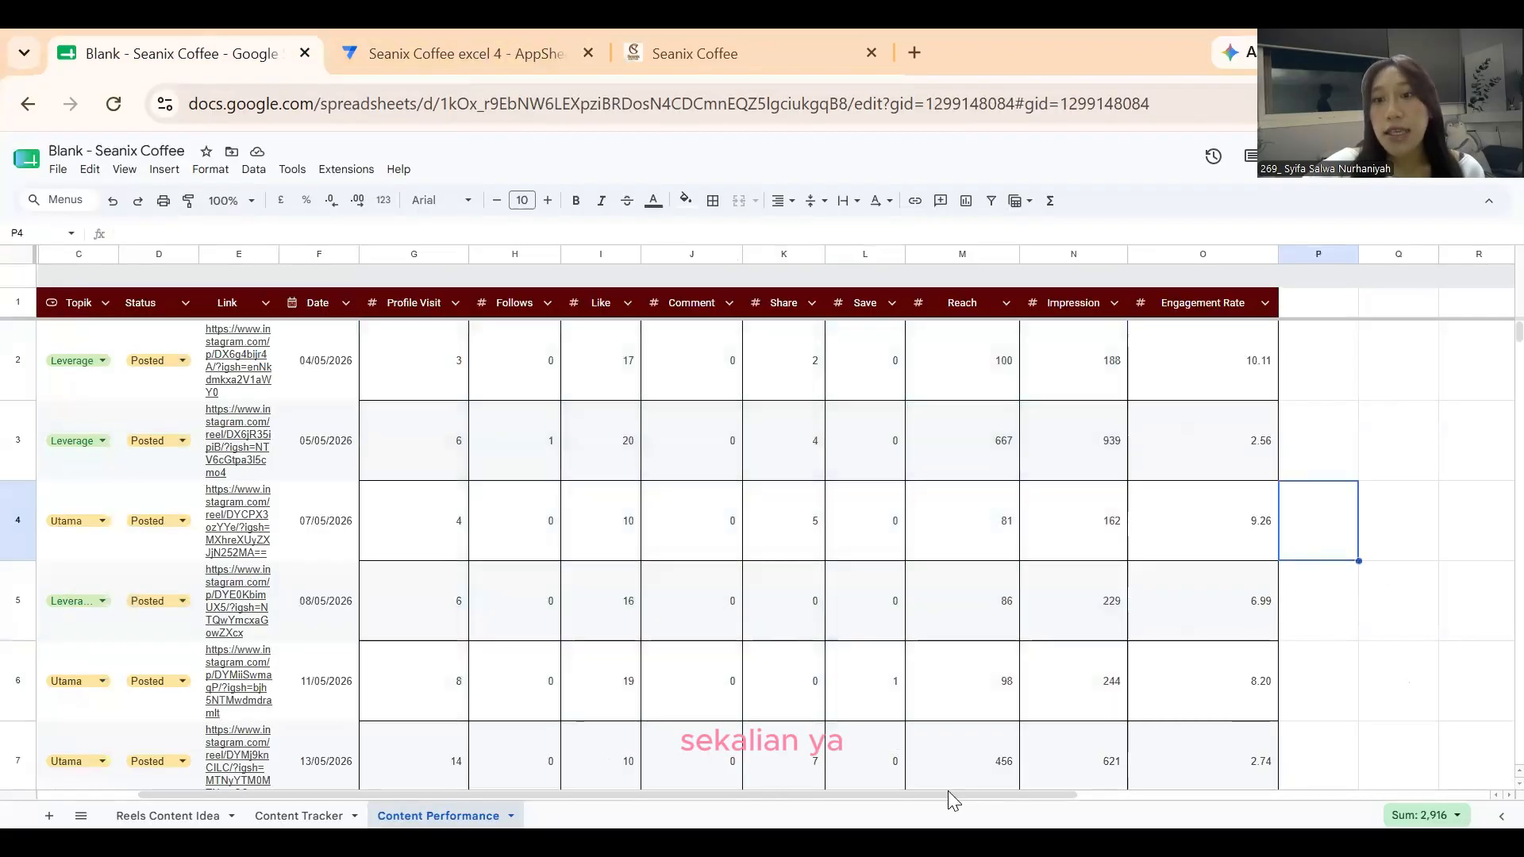
left_click_drag(963, 791, 1040, 794)
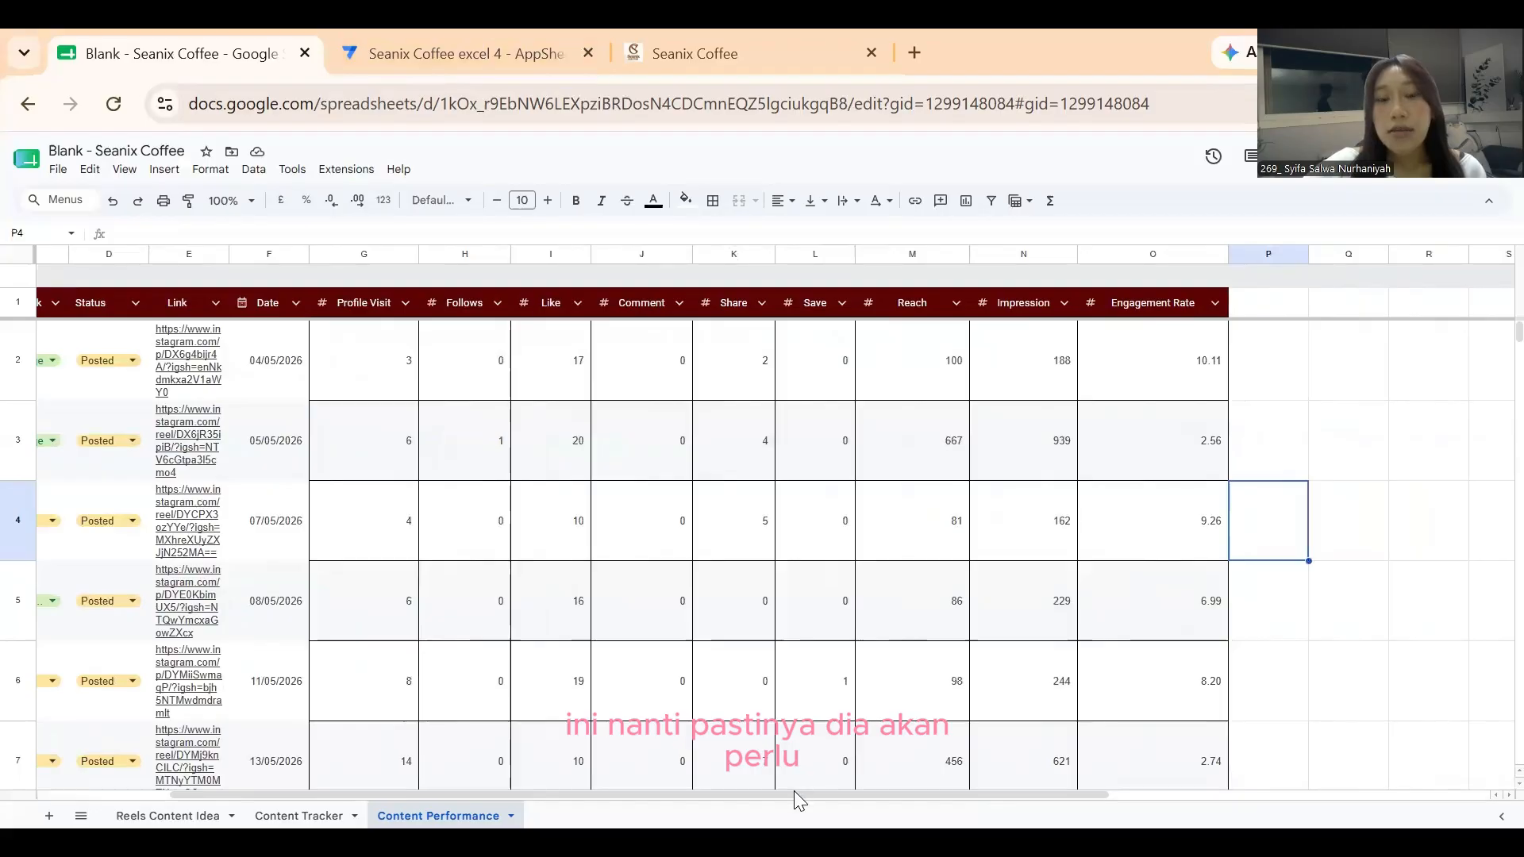
left_click_drag(791, 790, 614, 766)
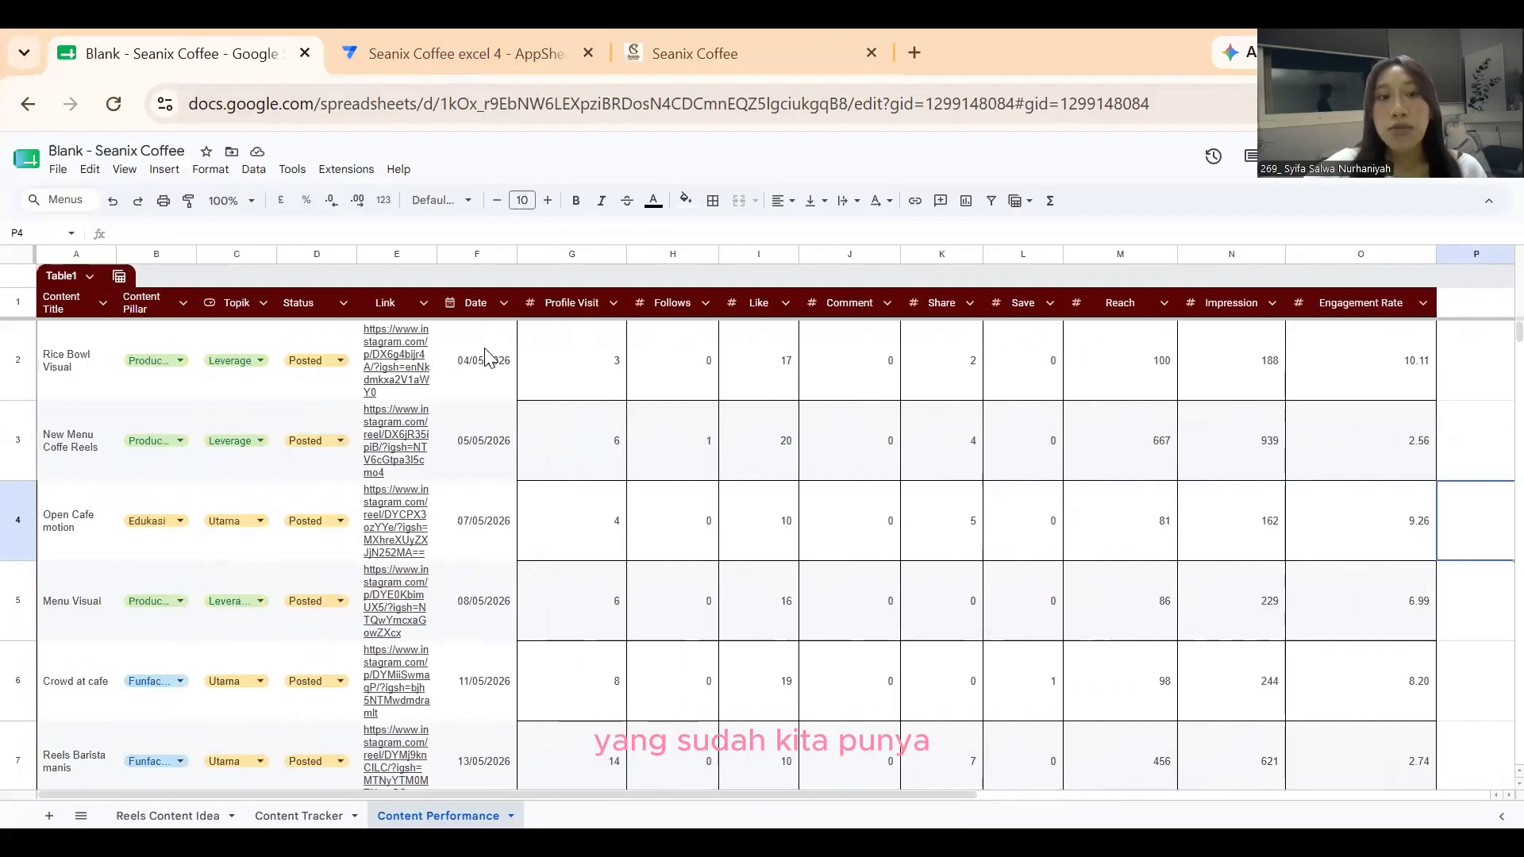
left_click_drag(485, 358, 486, 763)
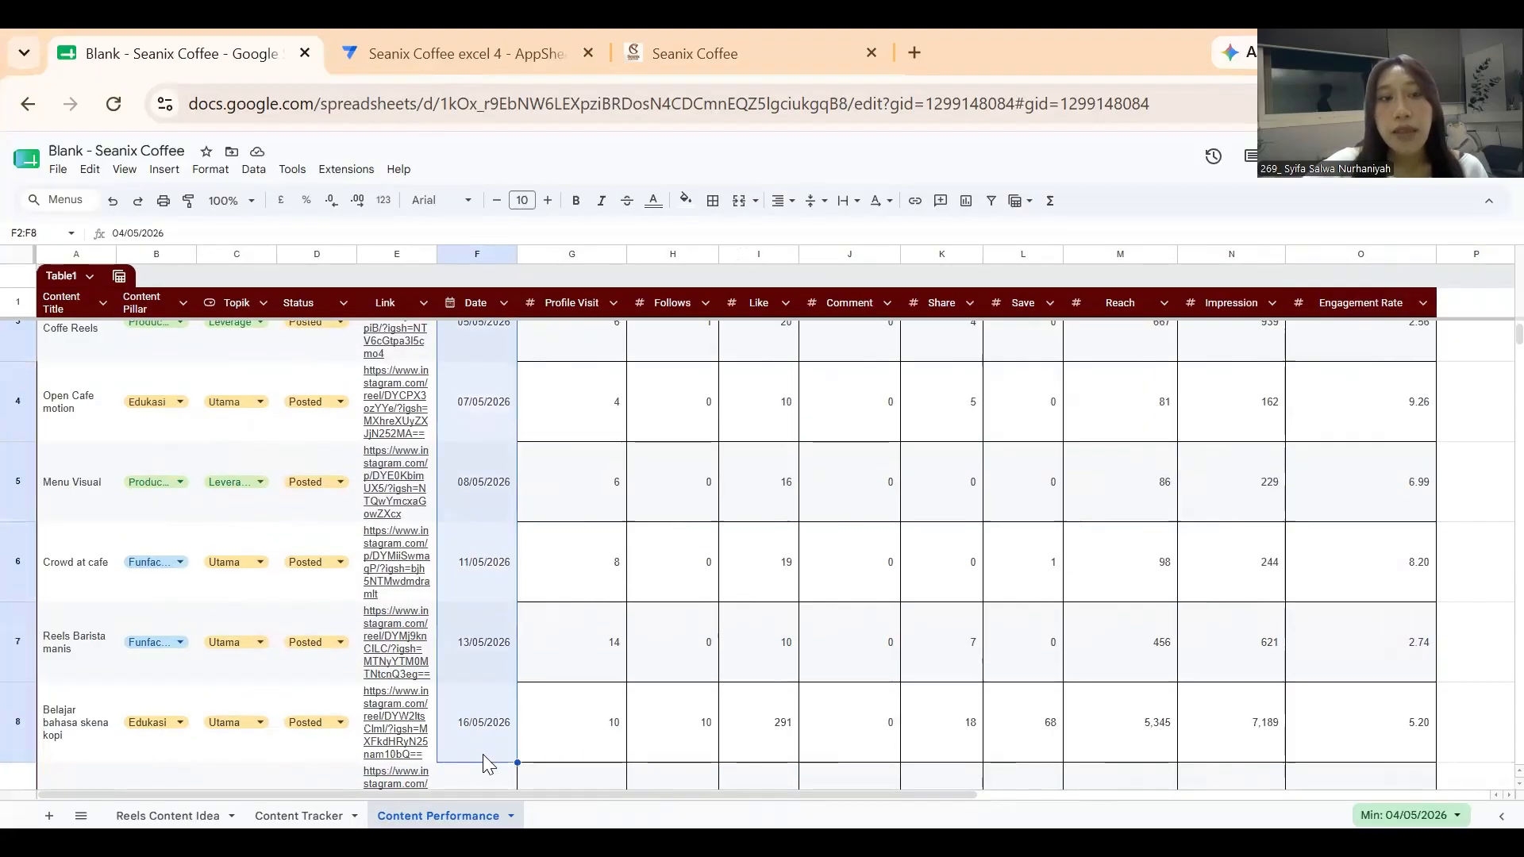
left_click(383, 200)
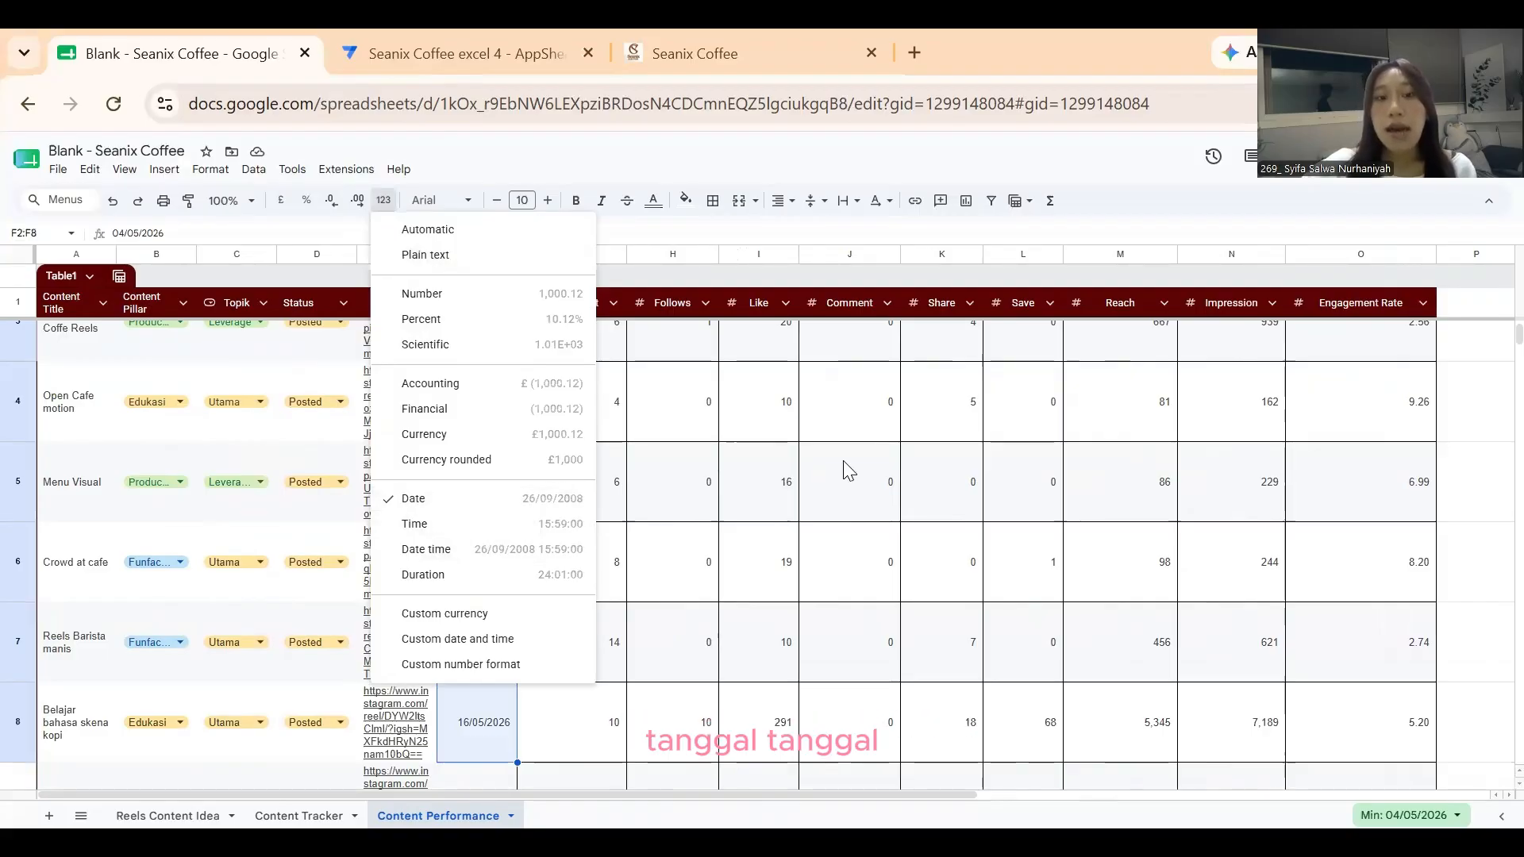
left_click(833, 486)
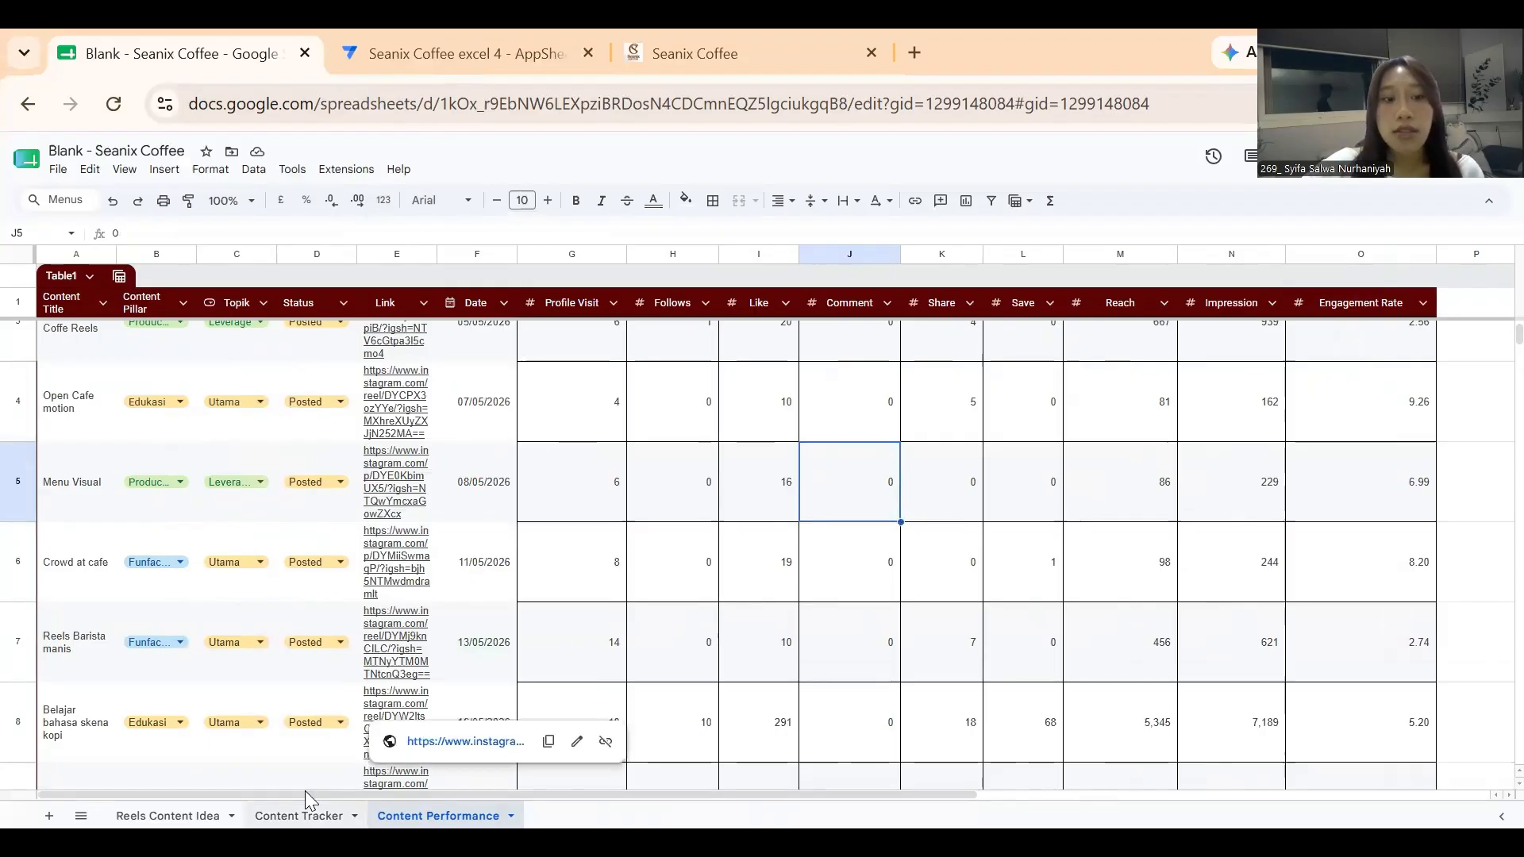
left_click(300, 812)
left_click(209, 812)
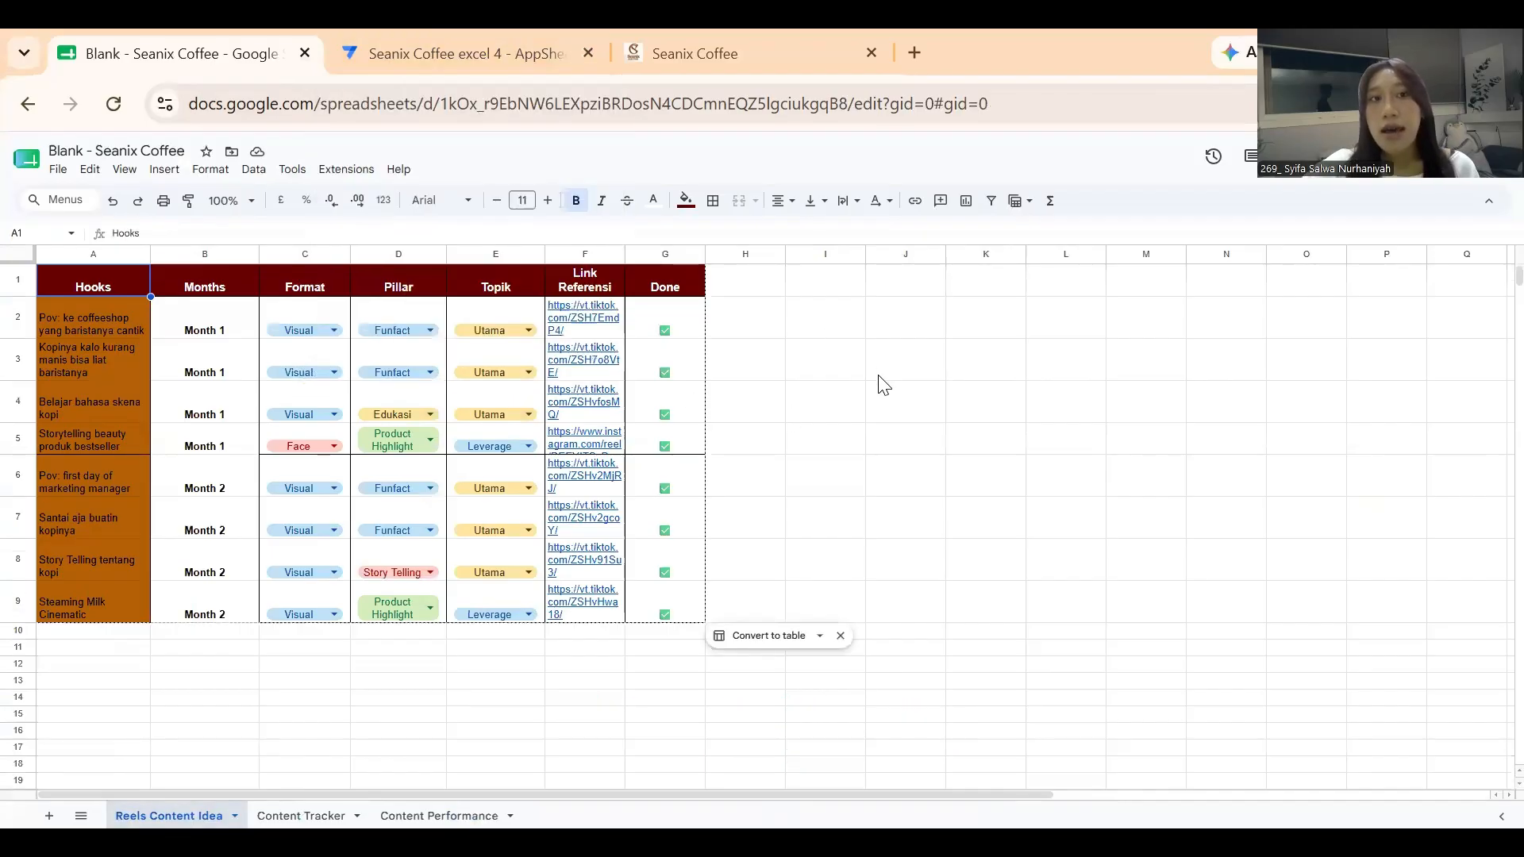
Switch to AppSheet, revisit the app's data tables, and open the settings of the Reels Content Idea view.
left_click(479, 60)
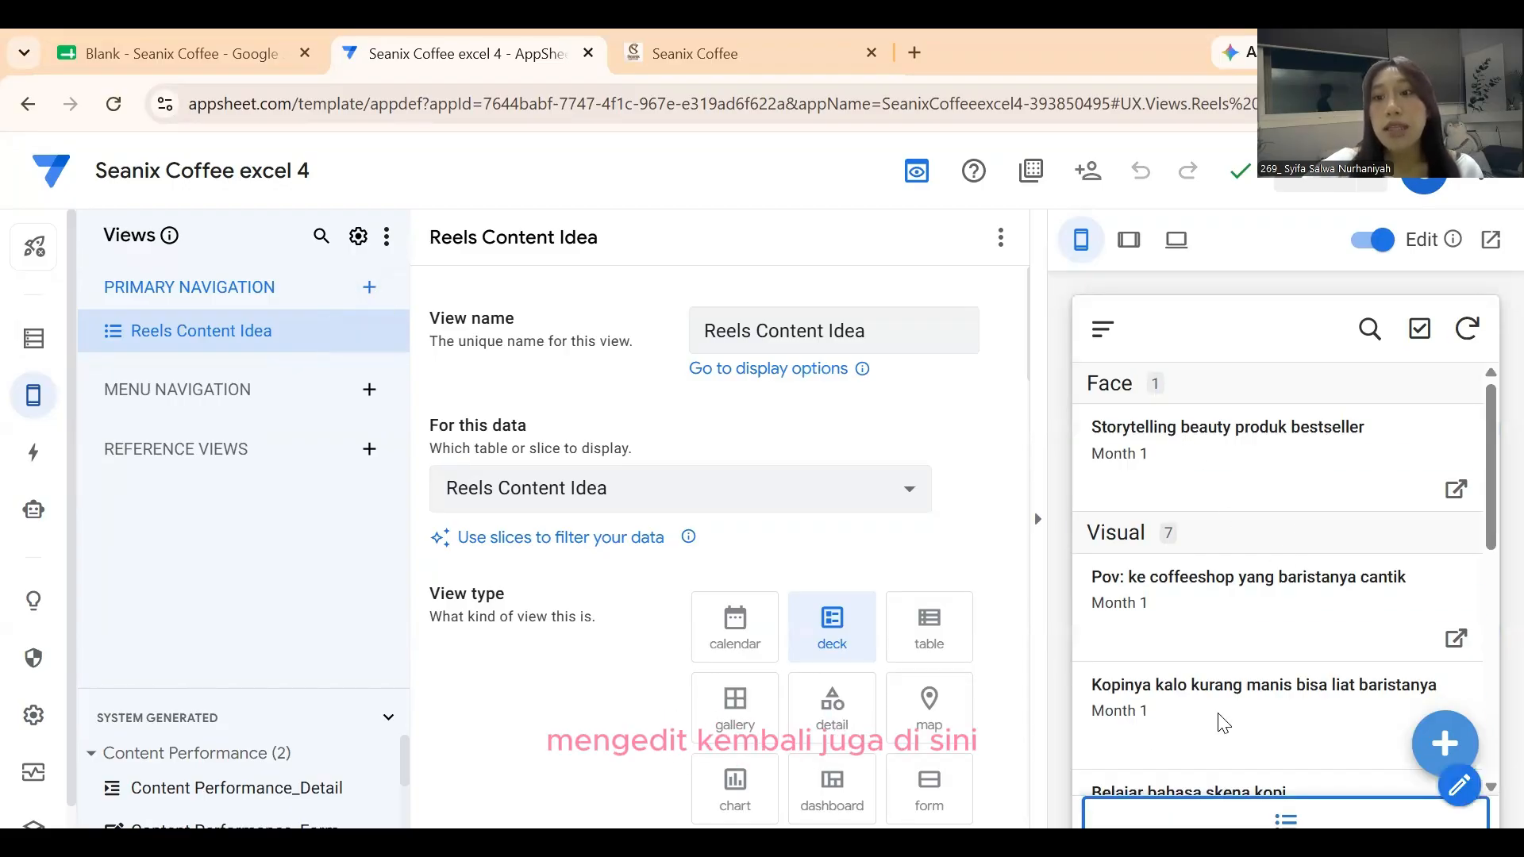
left_click(32, 342)
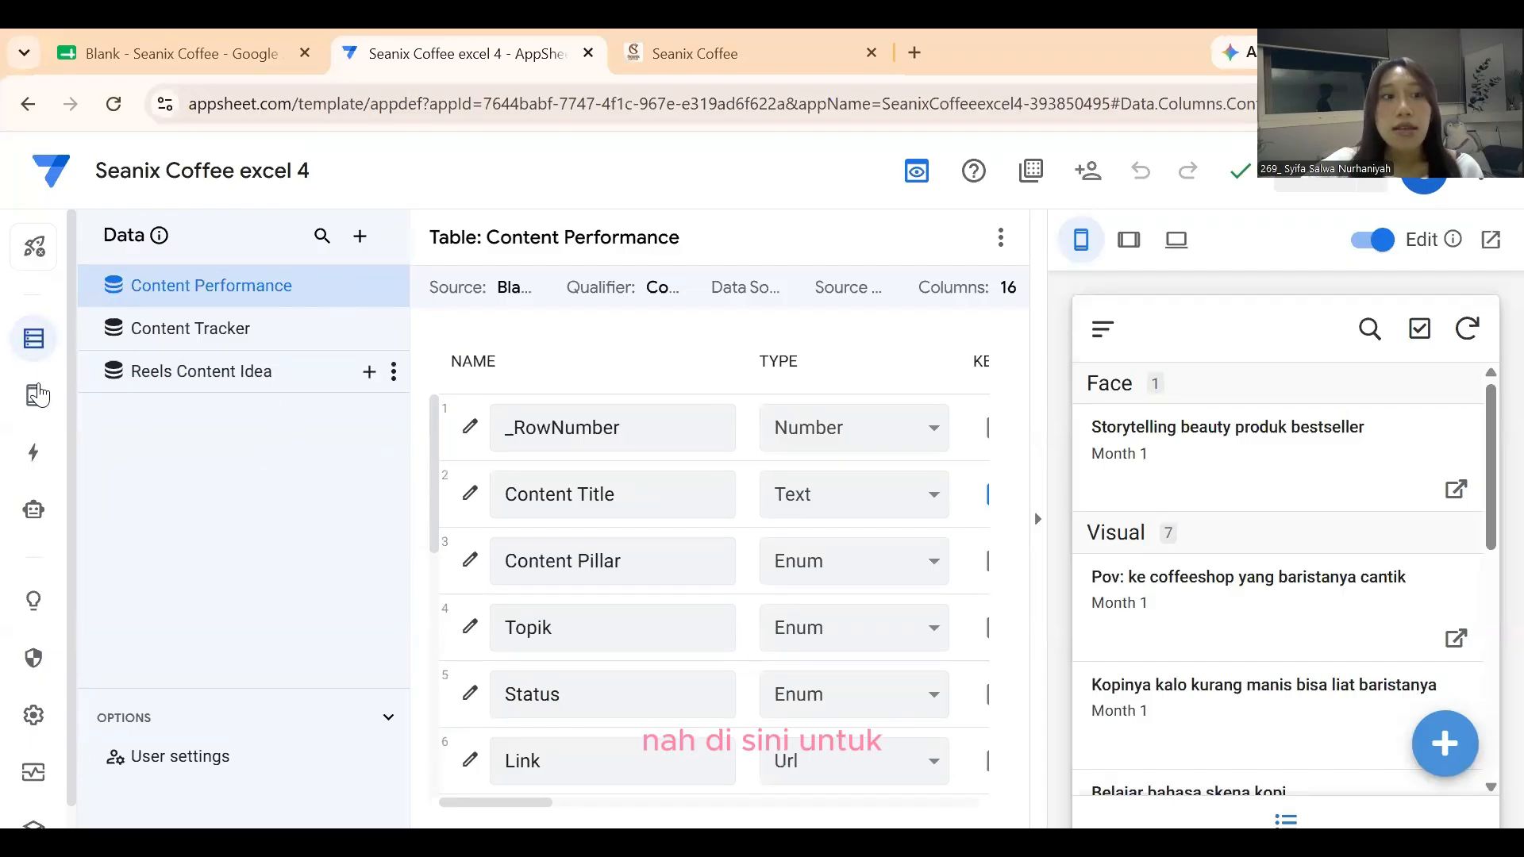
mouse_move(37, 397)
left_click(106, 389)
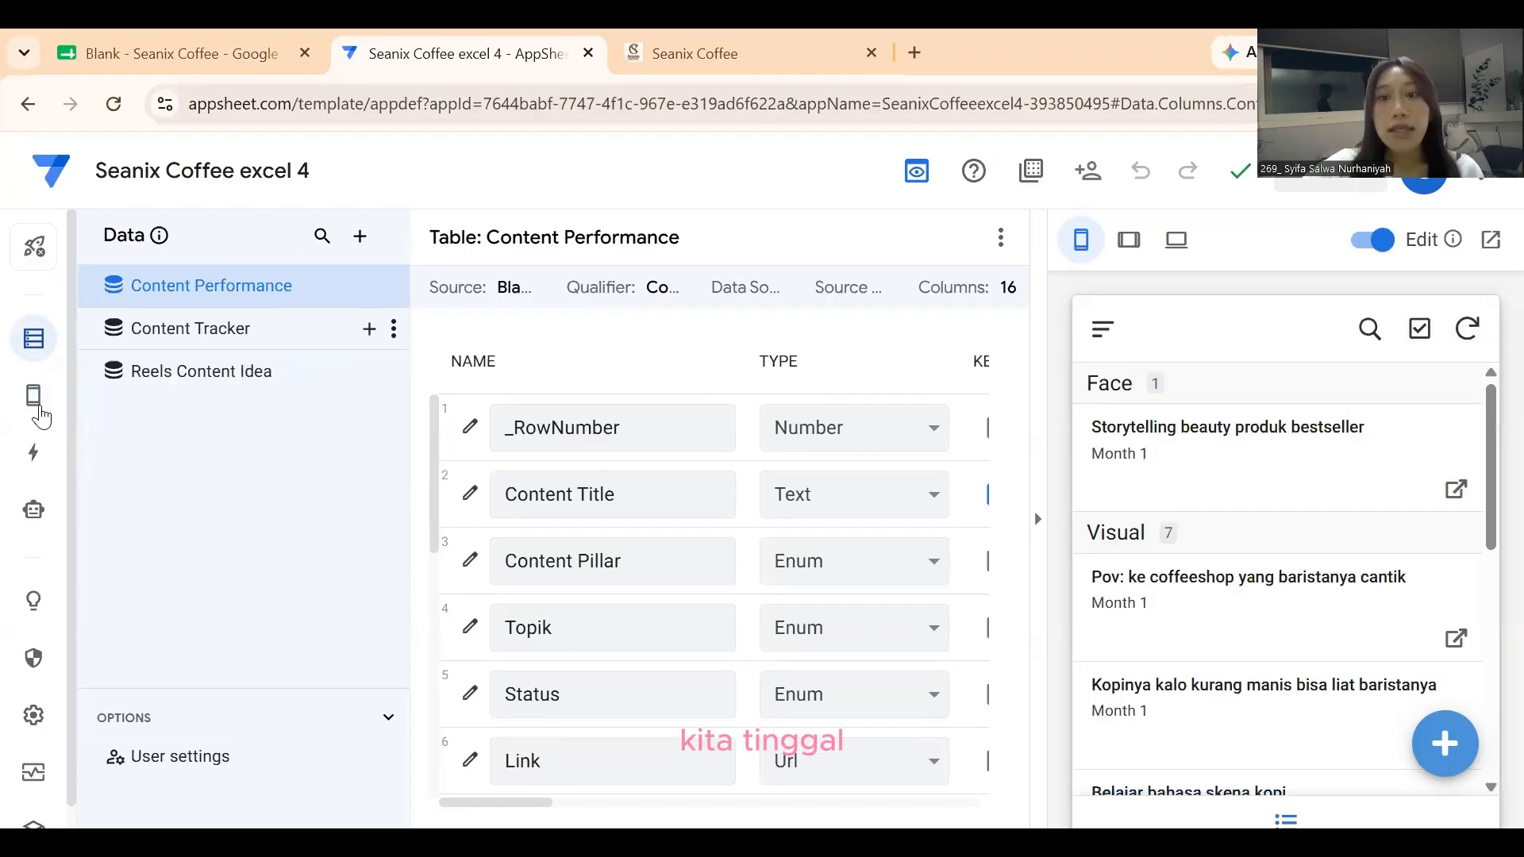
mouse_move(38, 405)
left_click(102, 401)
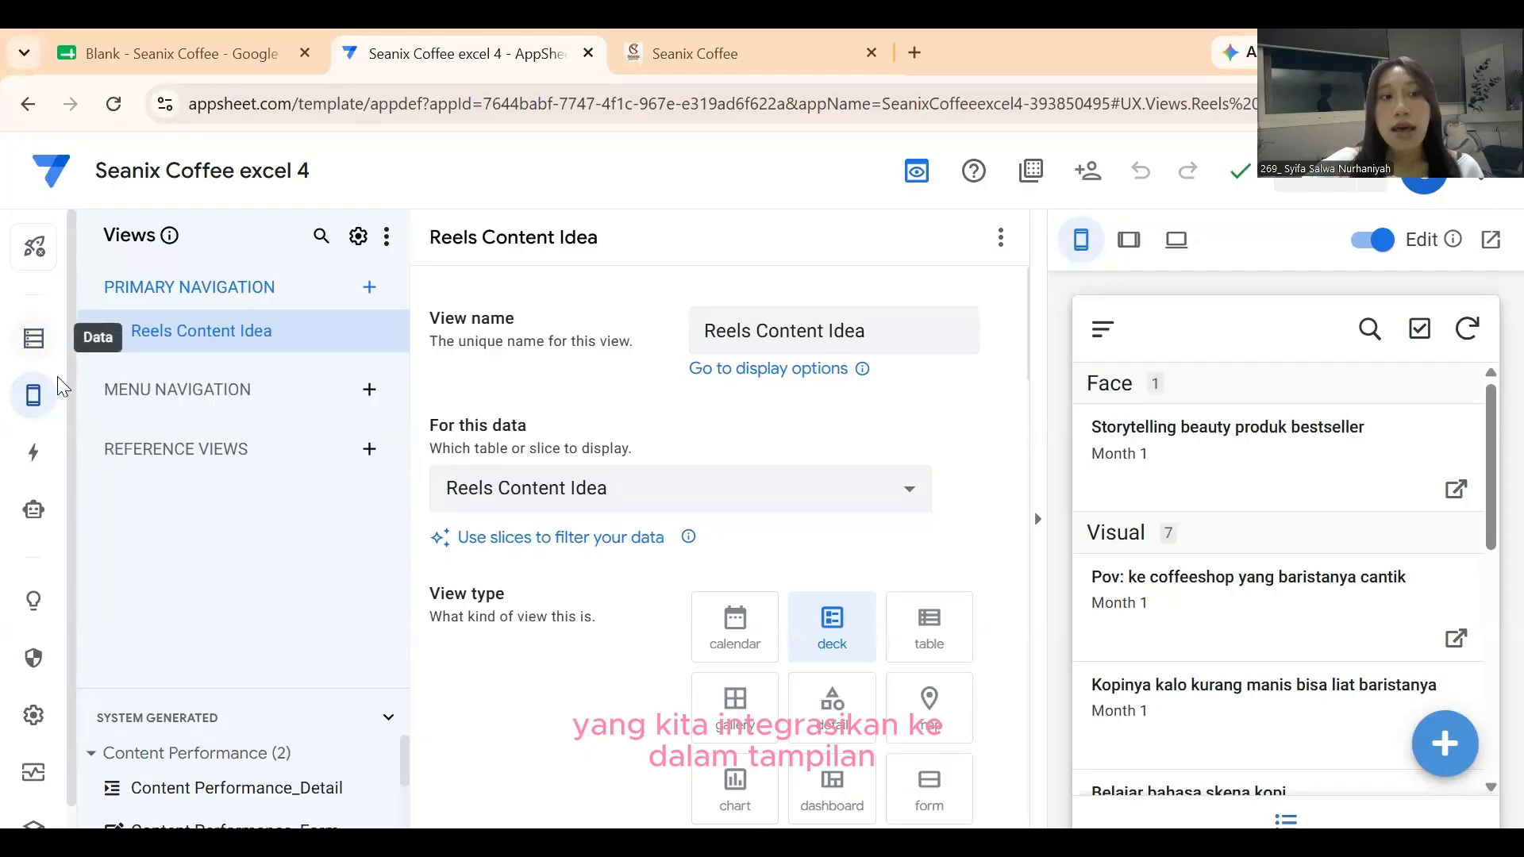
Add a new primary navigation view and set its data source to the Content Tracker table.
scroll(1296, 622, "down", 2)
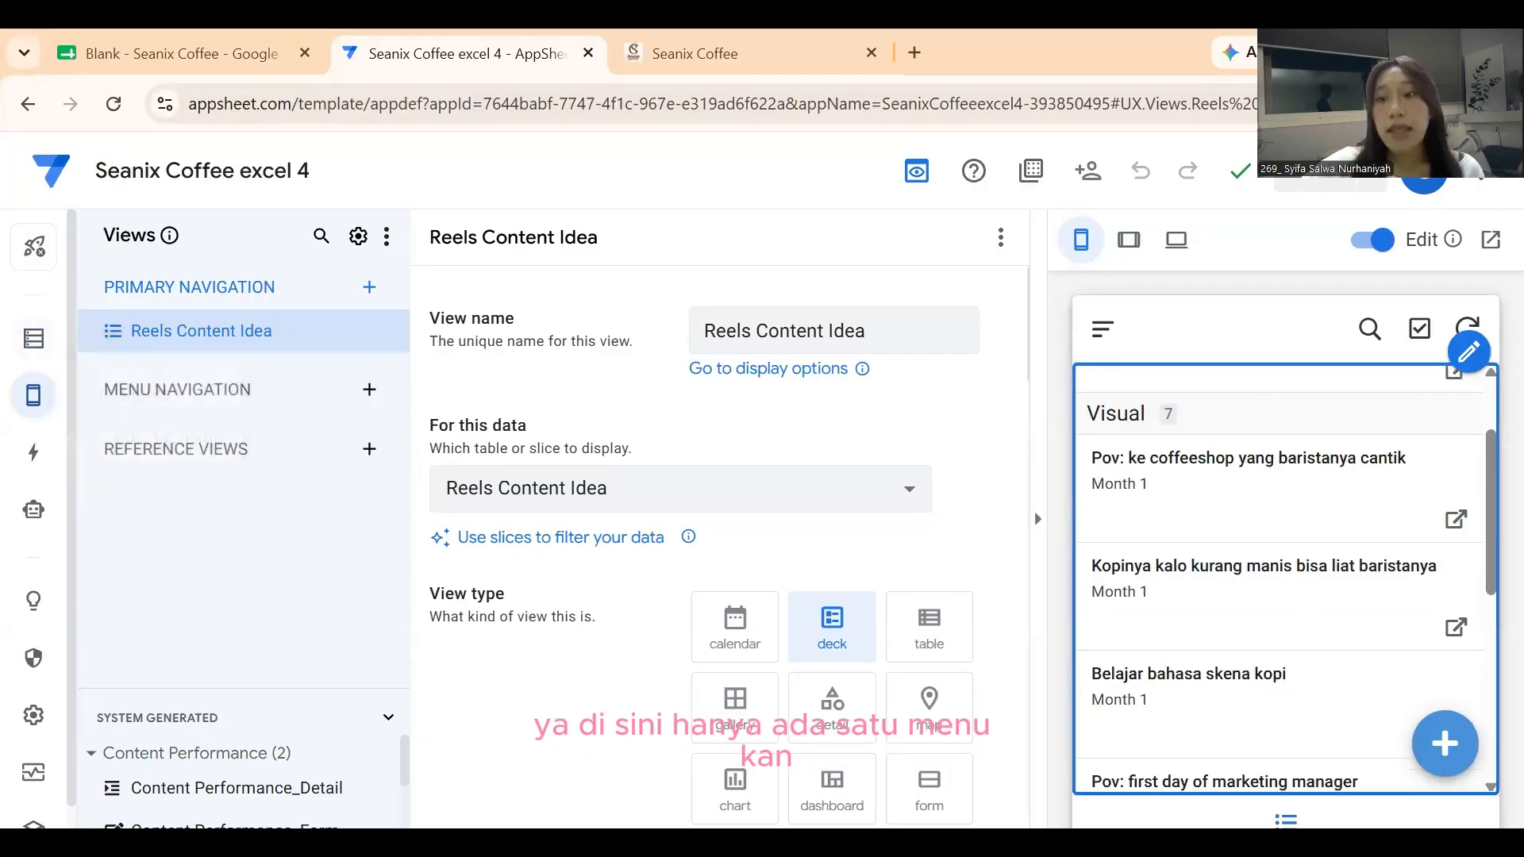
scroll(1294, 635, "down", 5)
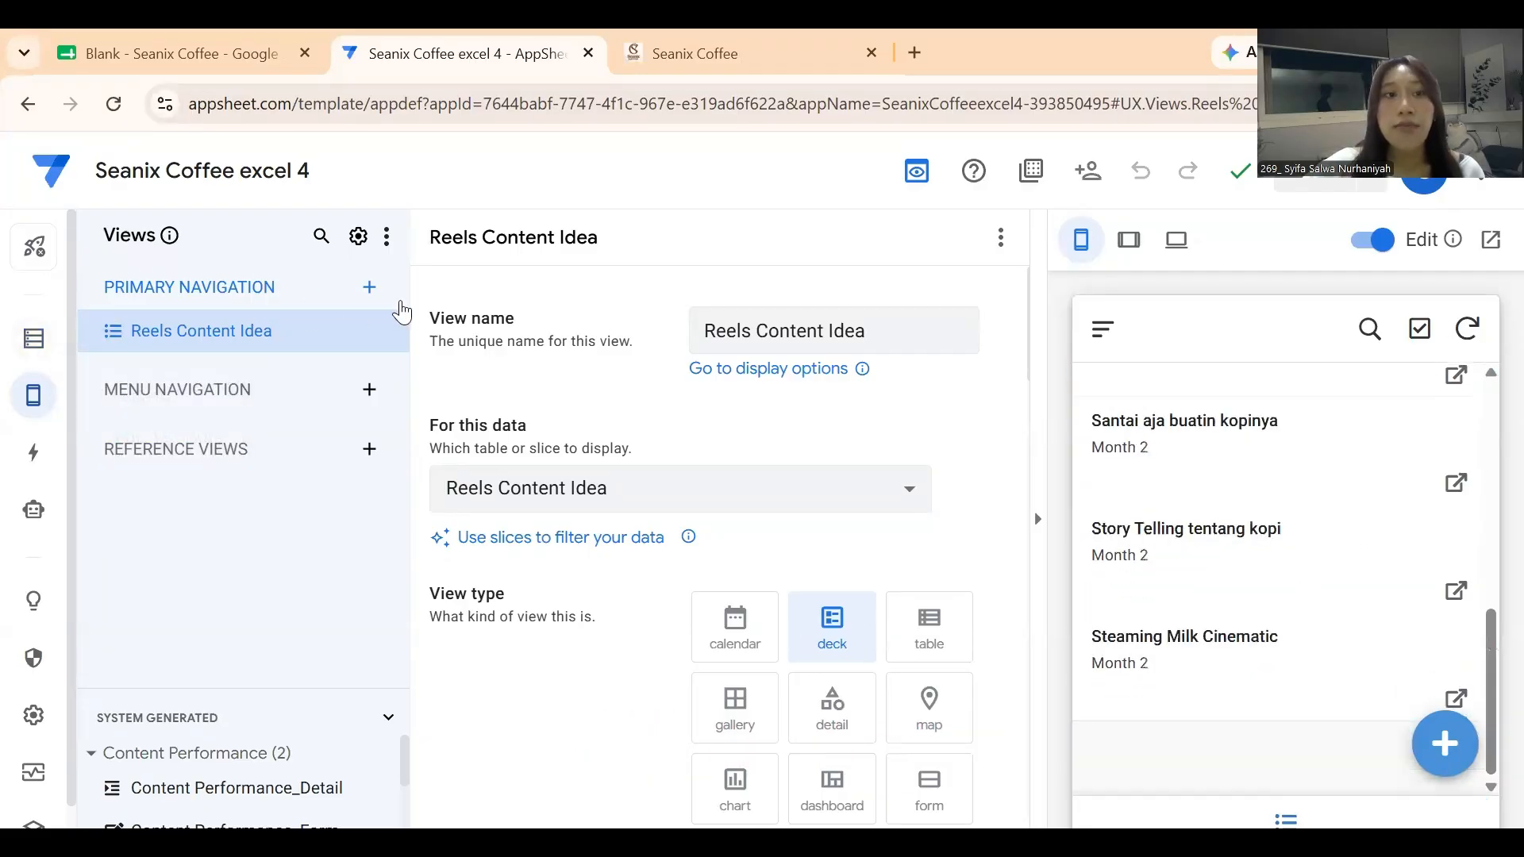
left_click(370, 291)
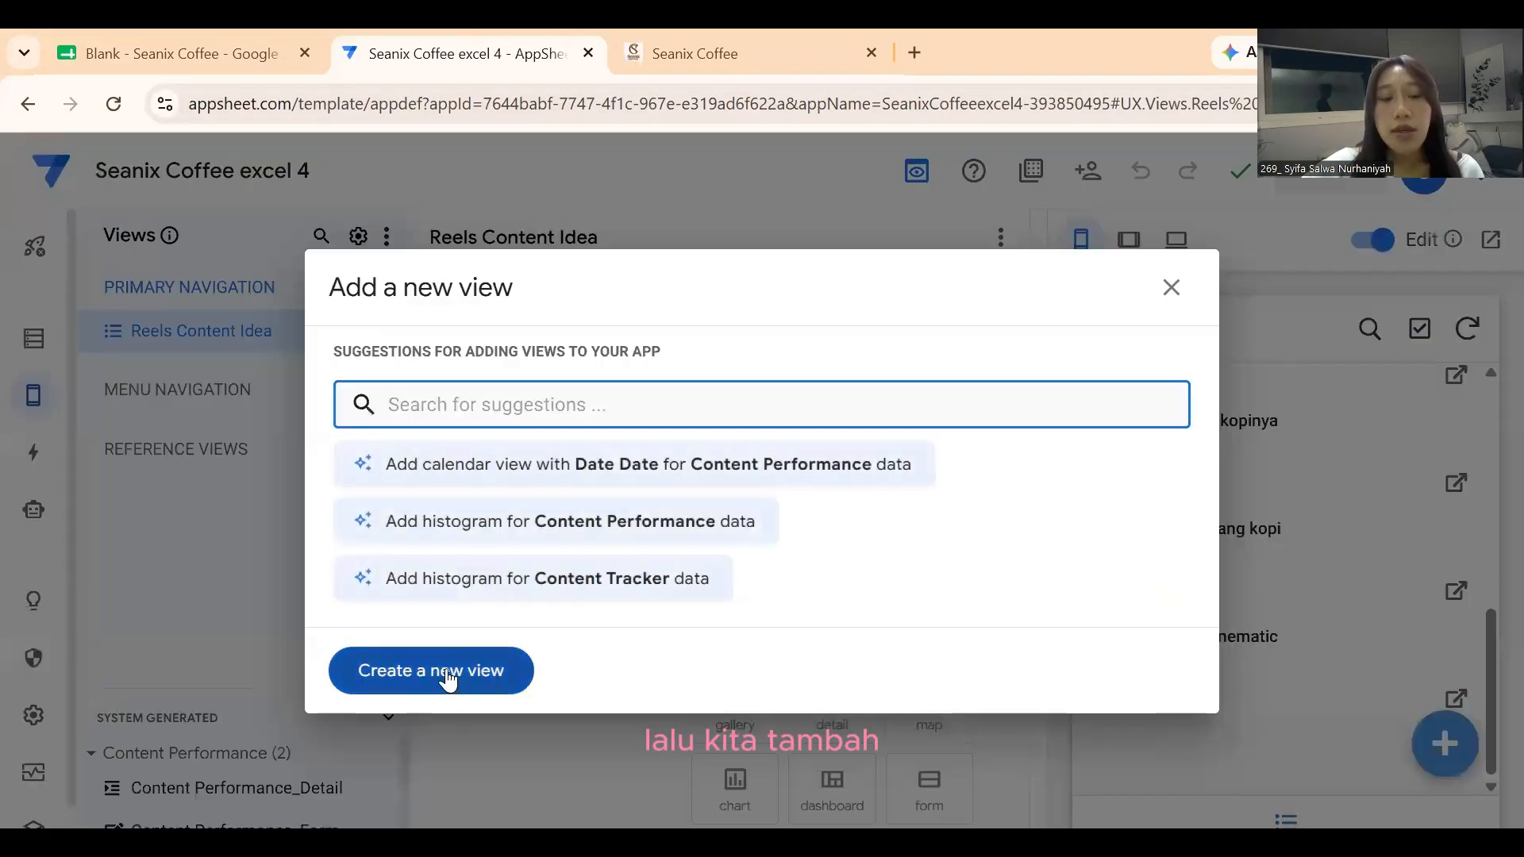
left_click(447, 684)
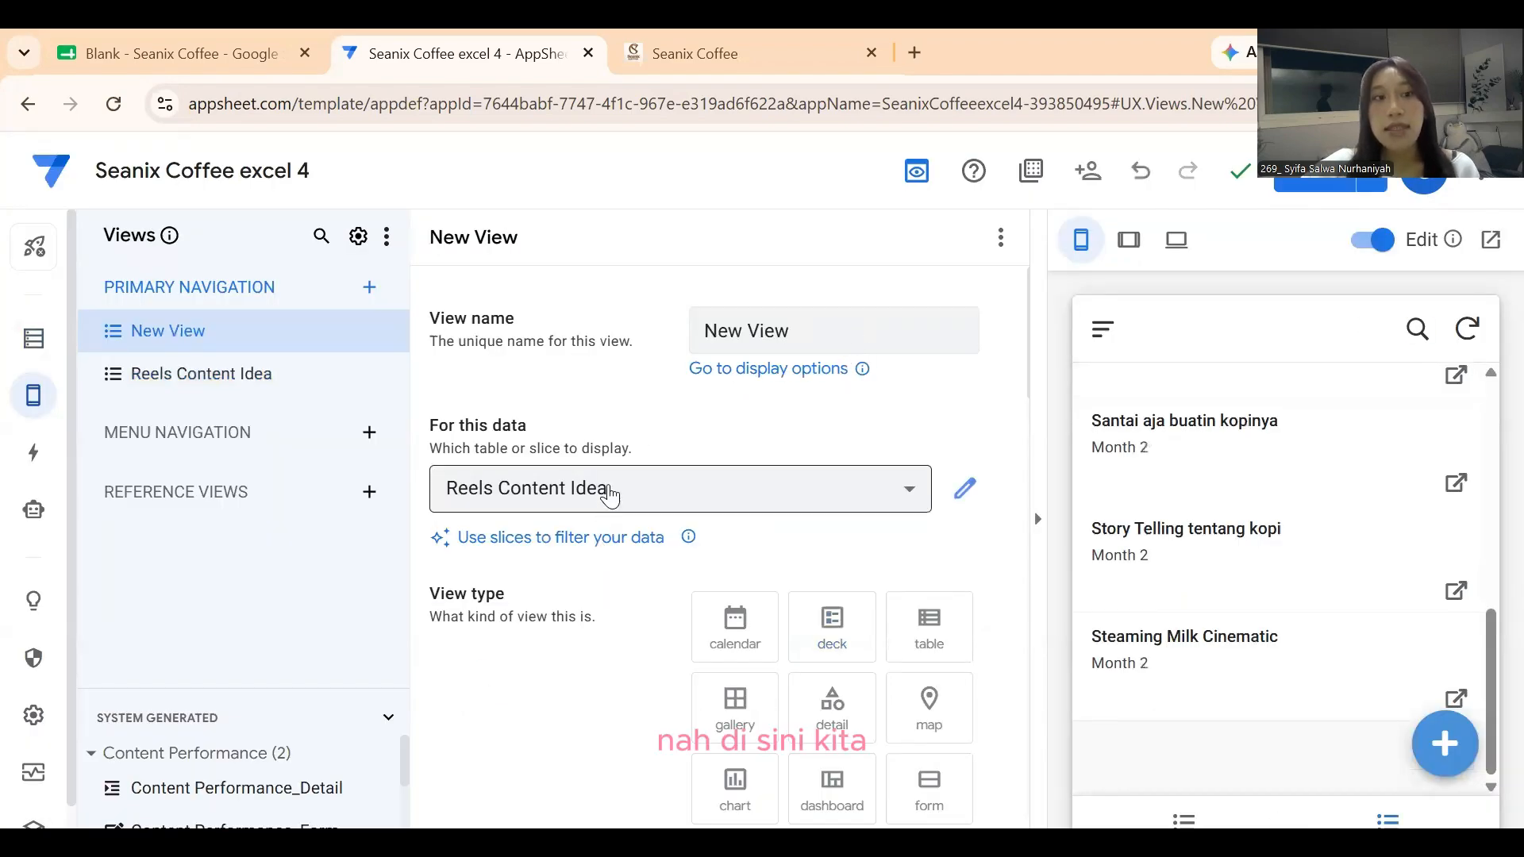
left_click(560, 500)
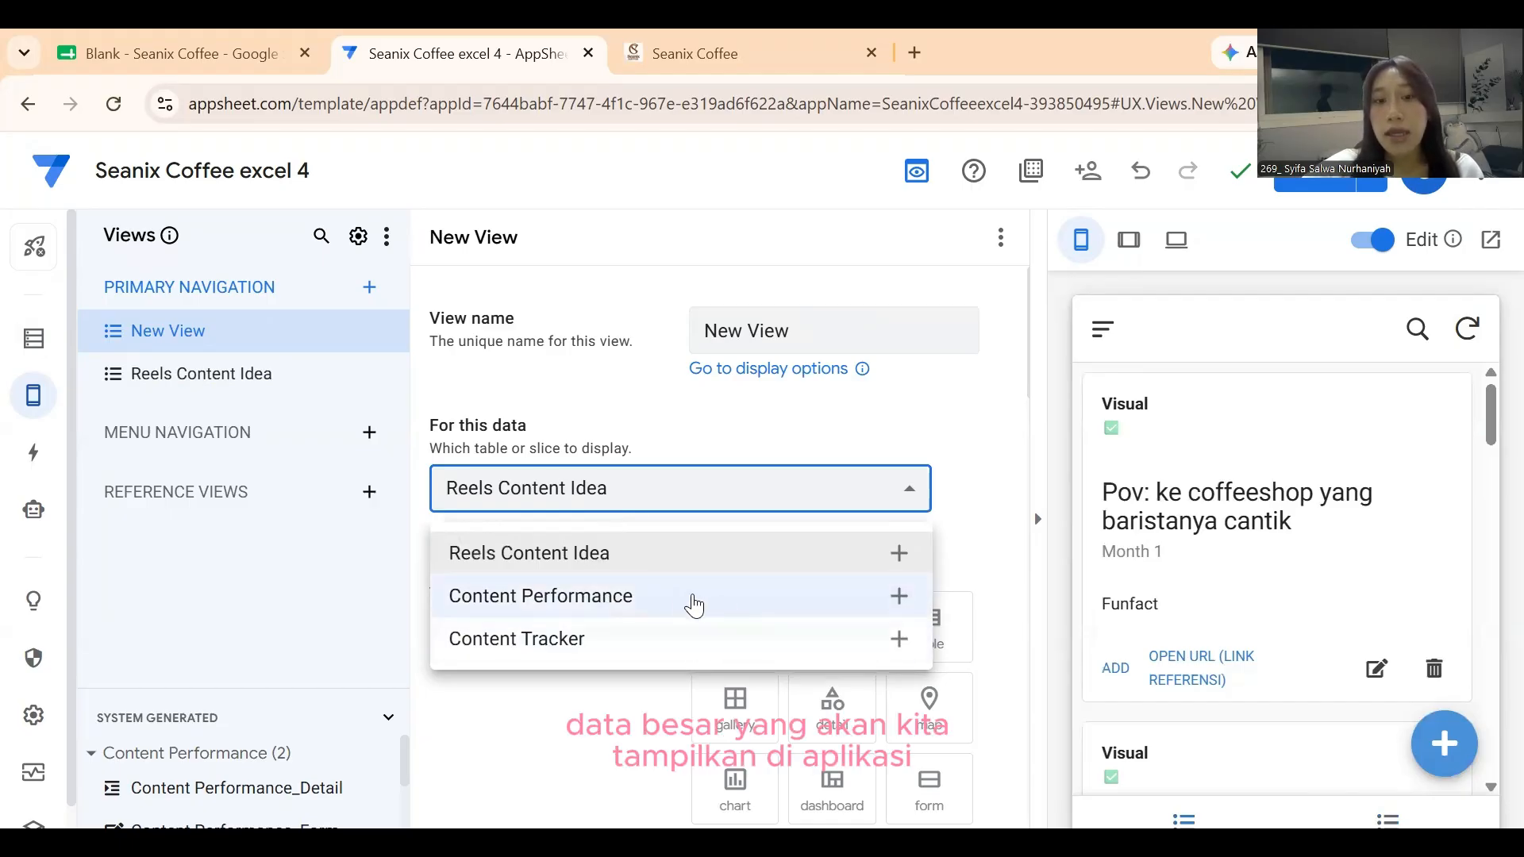
left_click(533, 648)
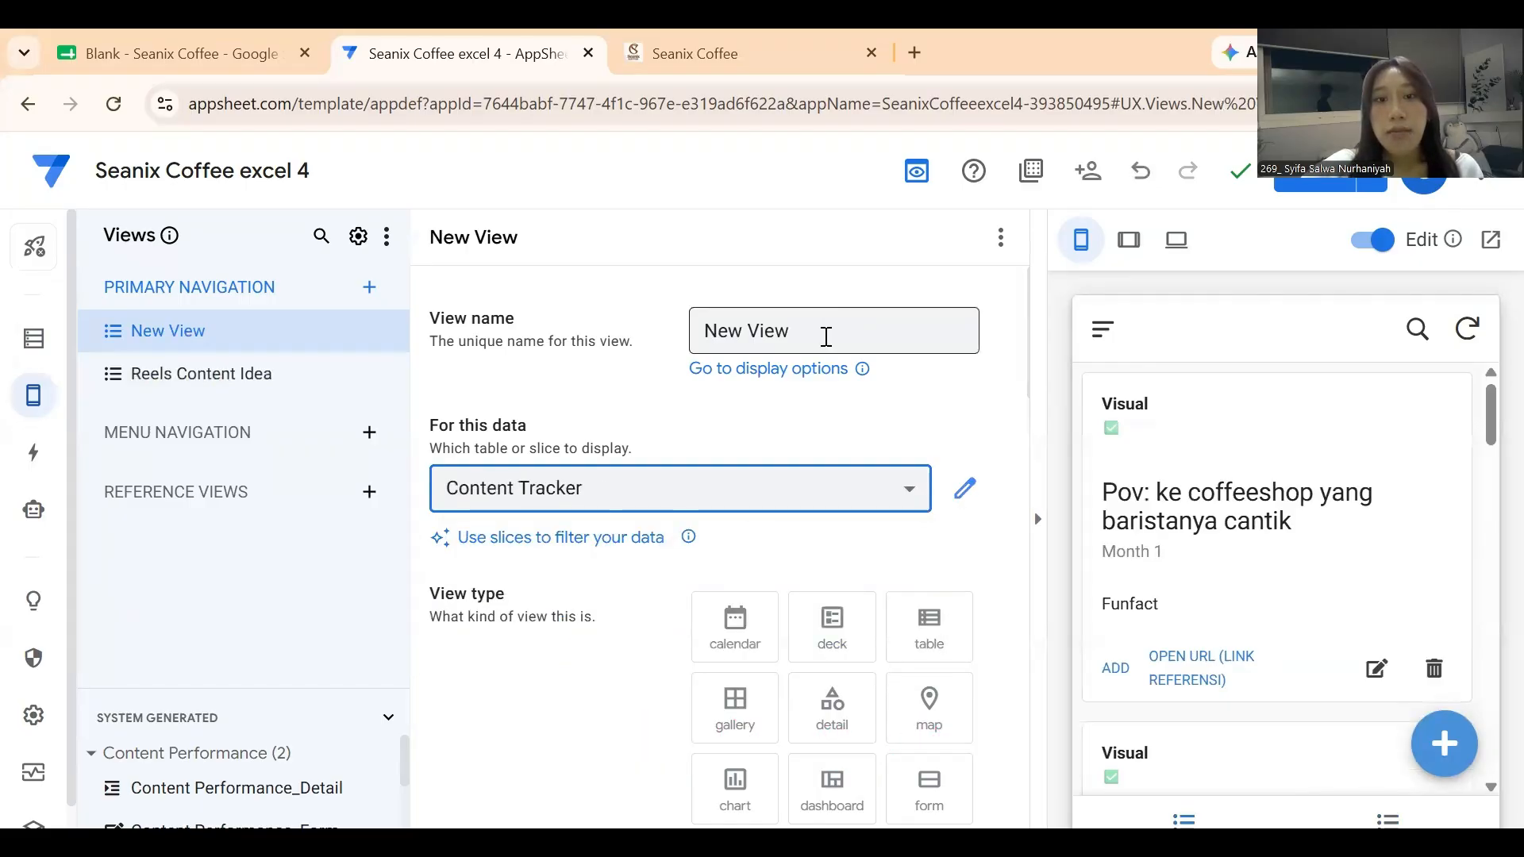
Name the new view Content Tracker.
left_click(823, 331)
left_click_drag(793, 332, 680, 322)
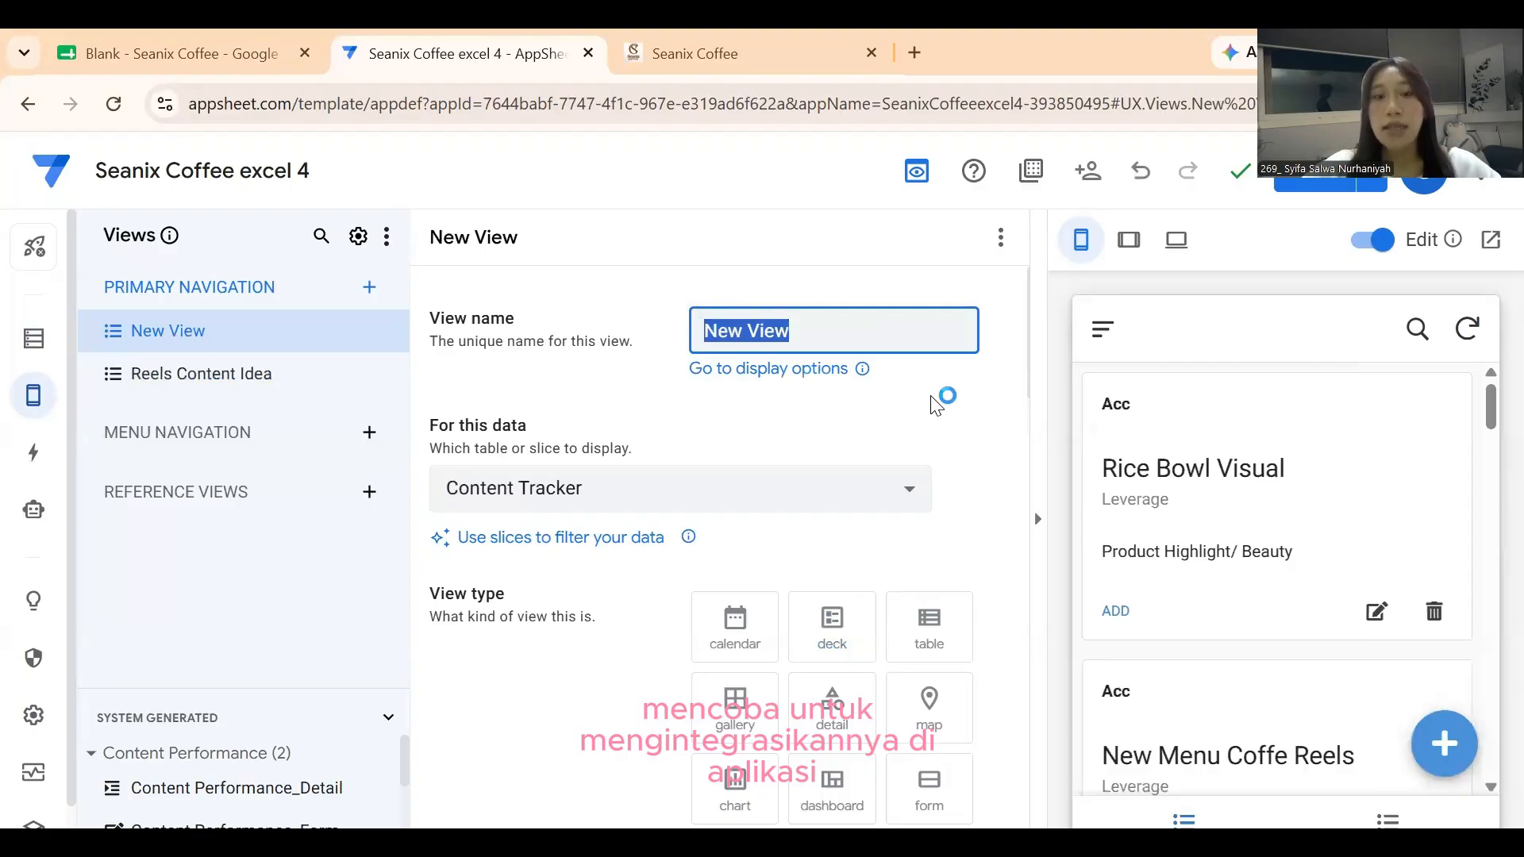
type("Cont")
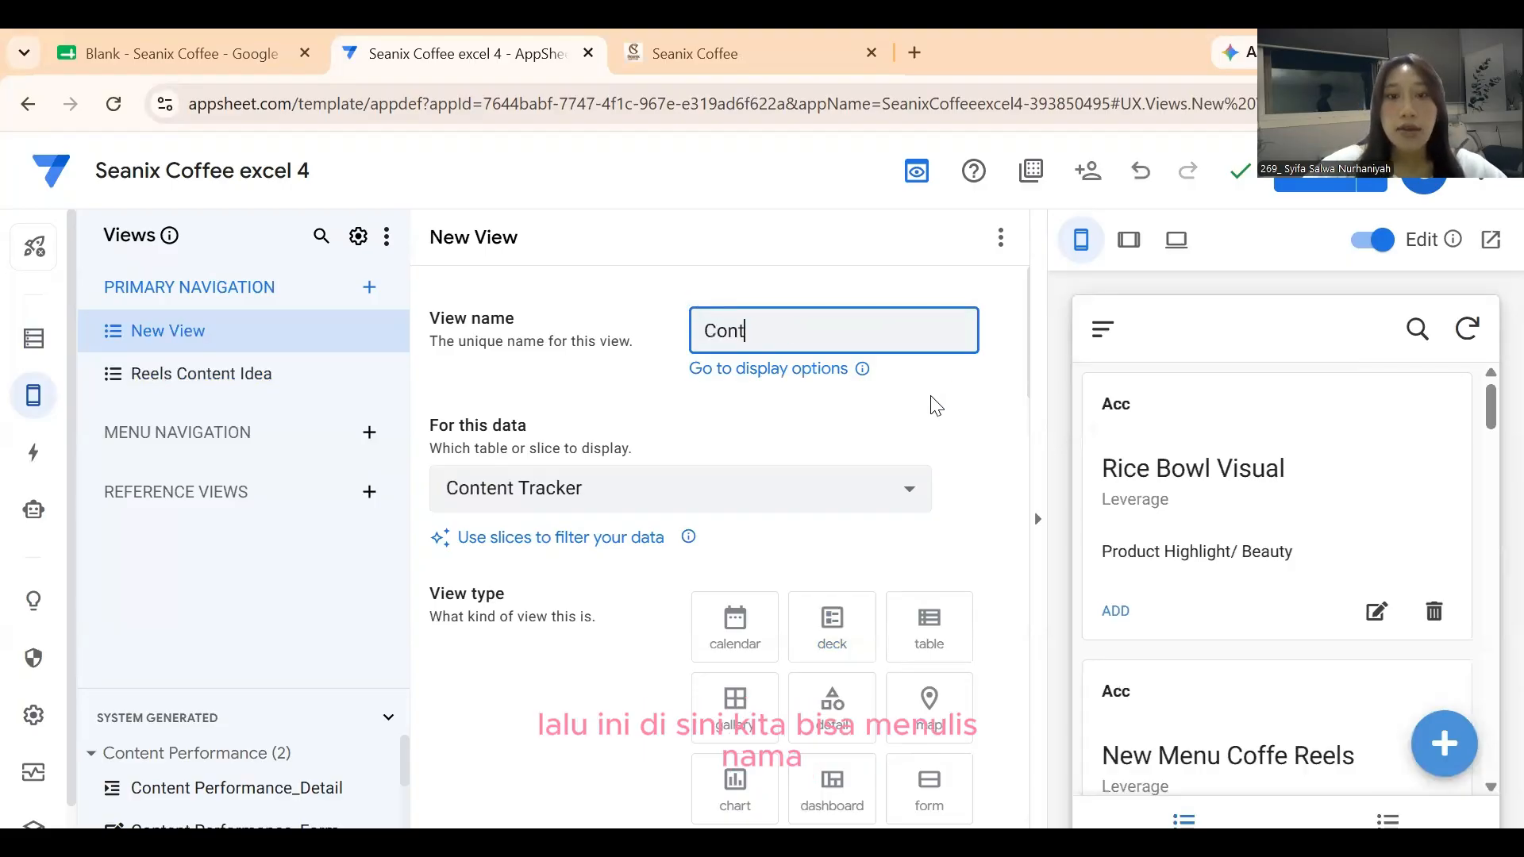
type("ent")
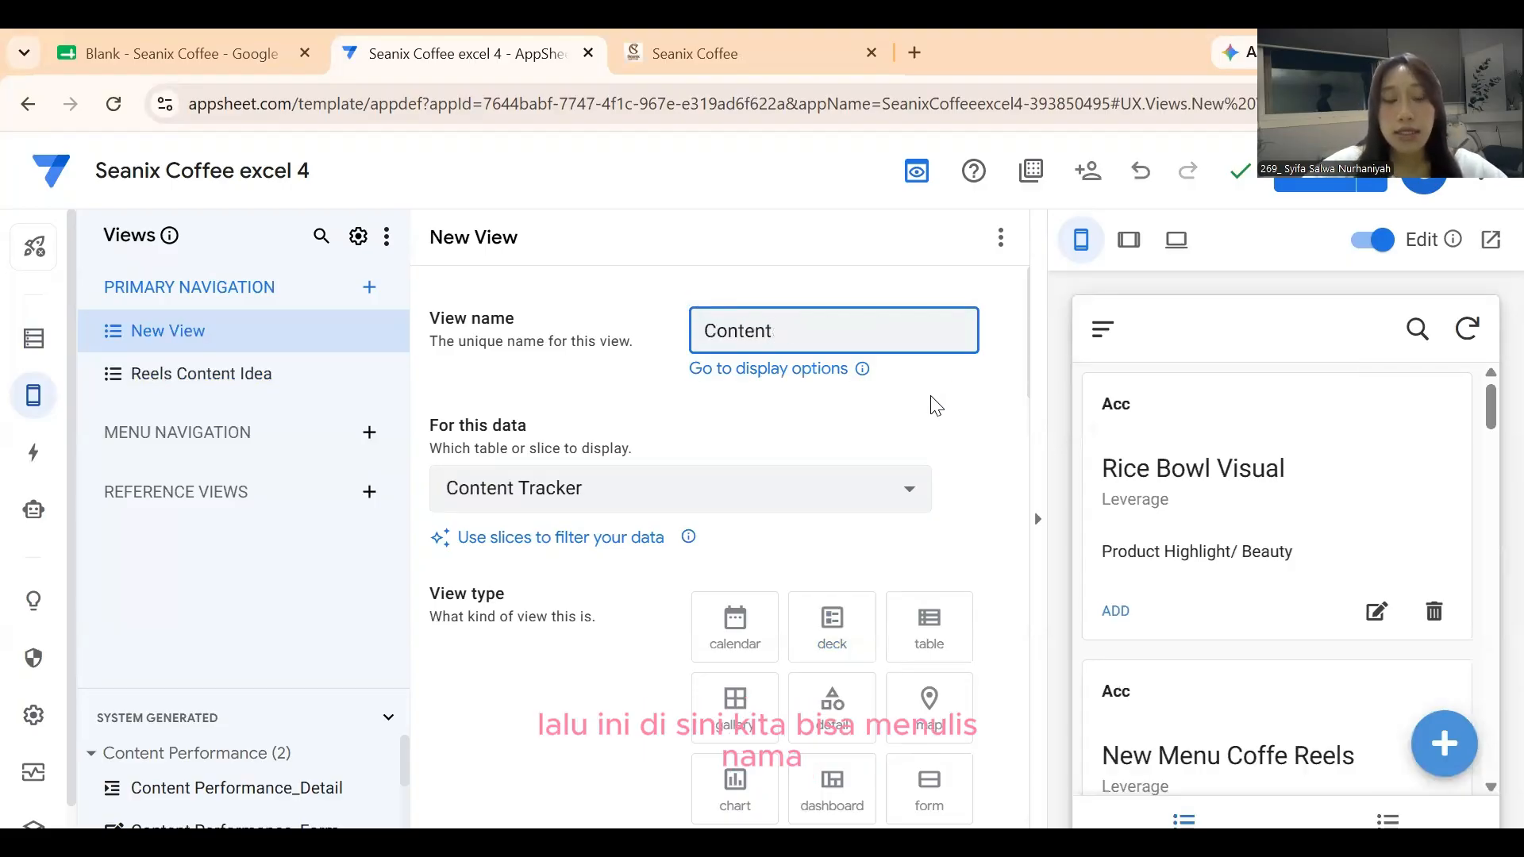
type(" Tracker")
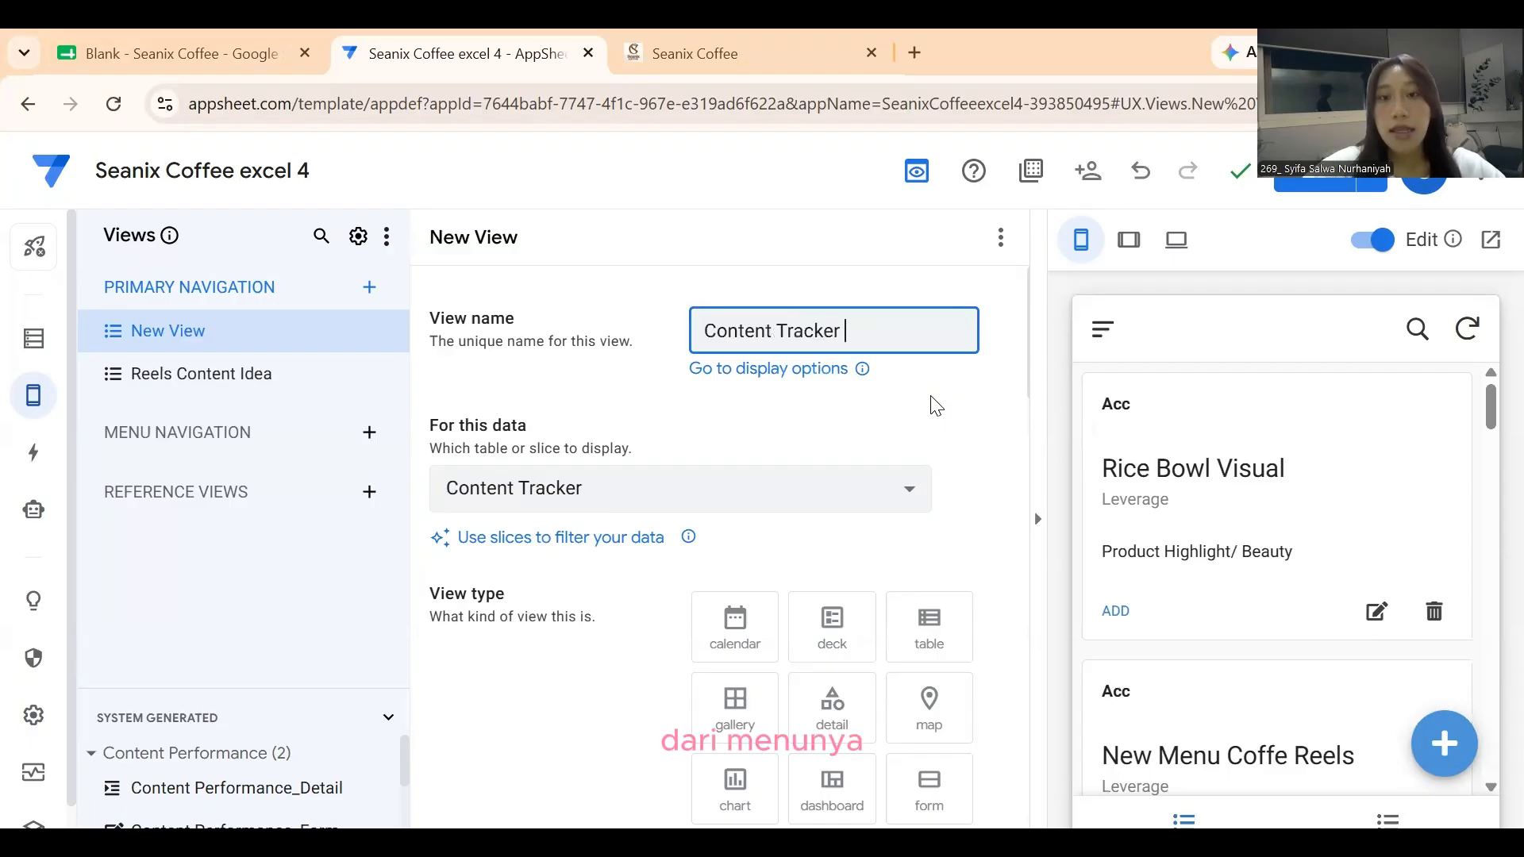
Review the Content Tracker view's cards in the app preview, then try the table and deck view types.
scroll(905, 545, "down", 2)
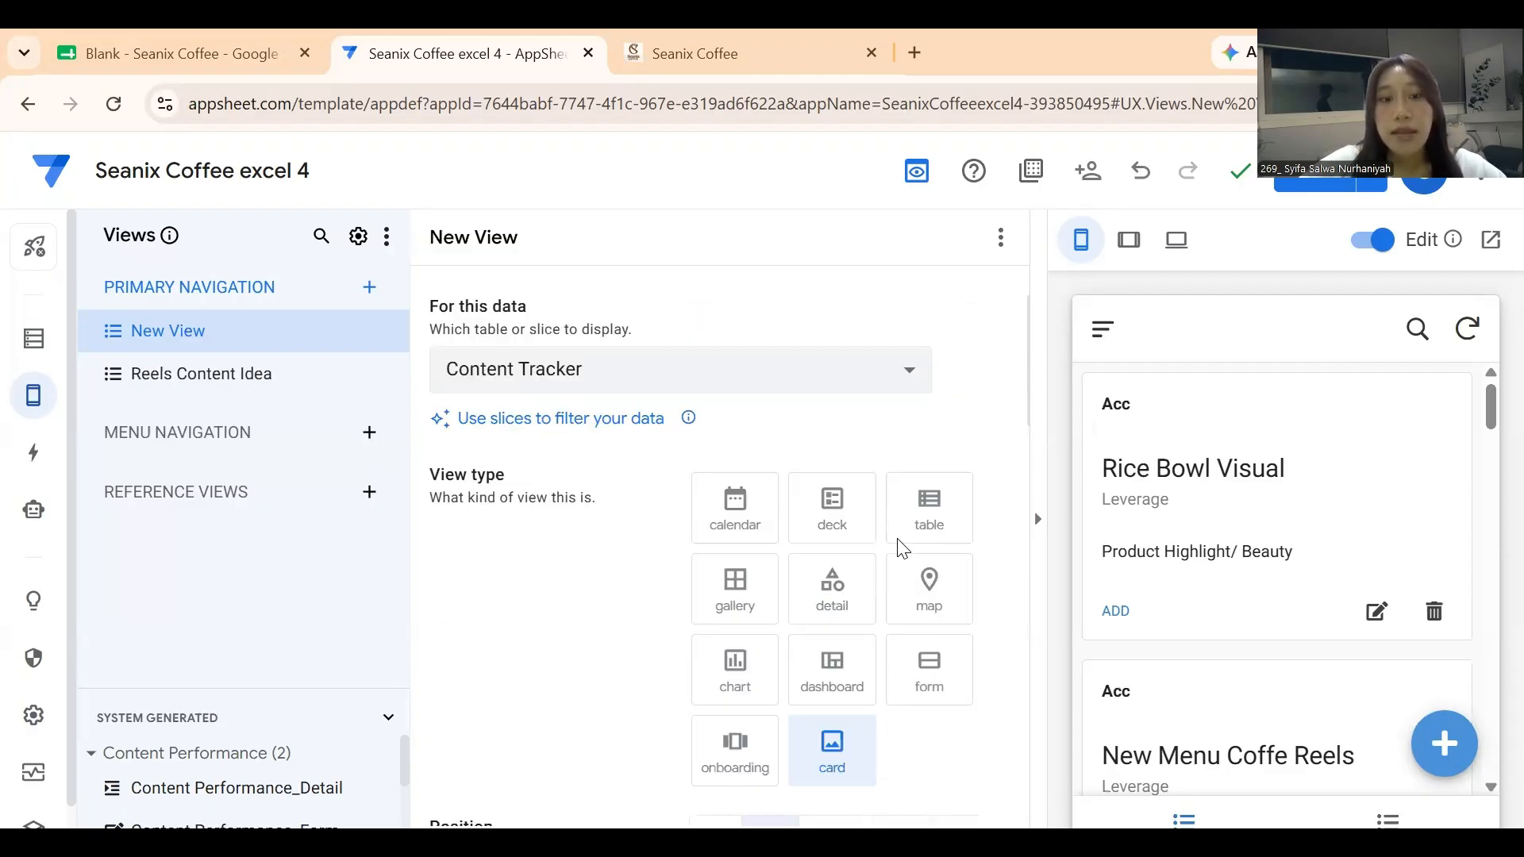
left_click_drag(431, 479, 543, 476)
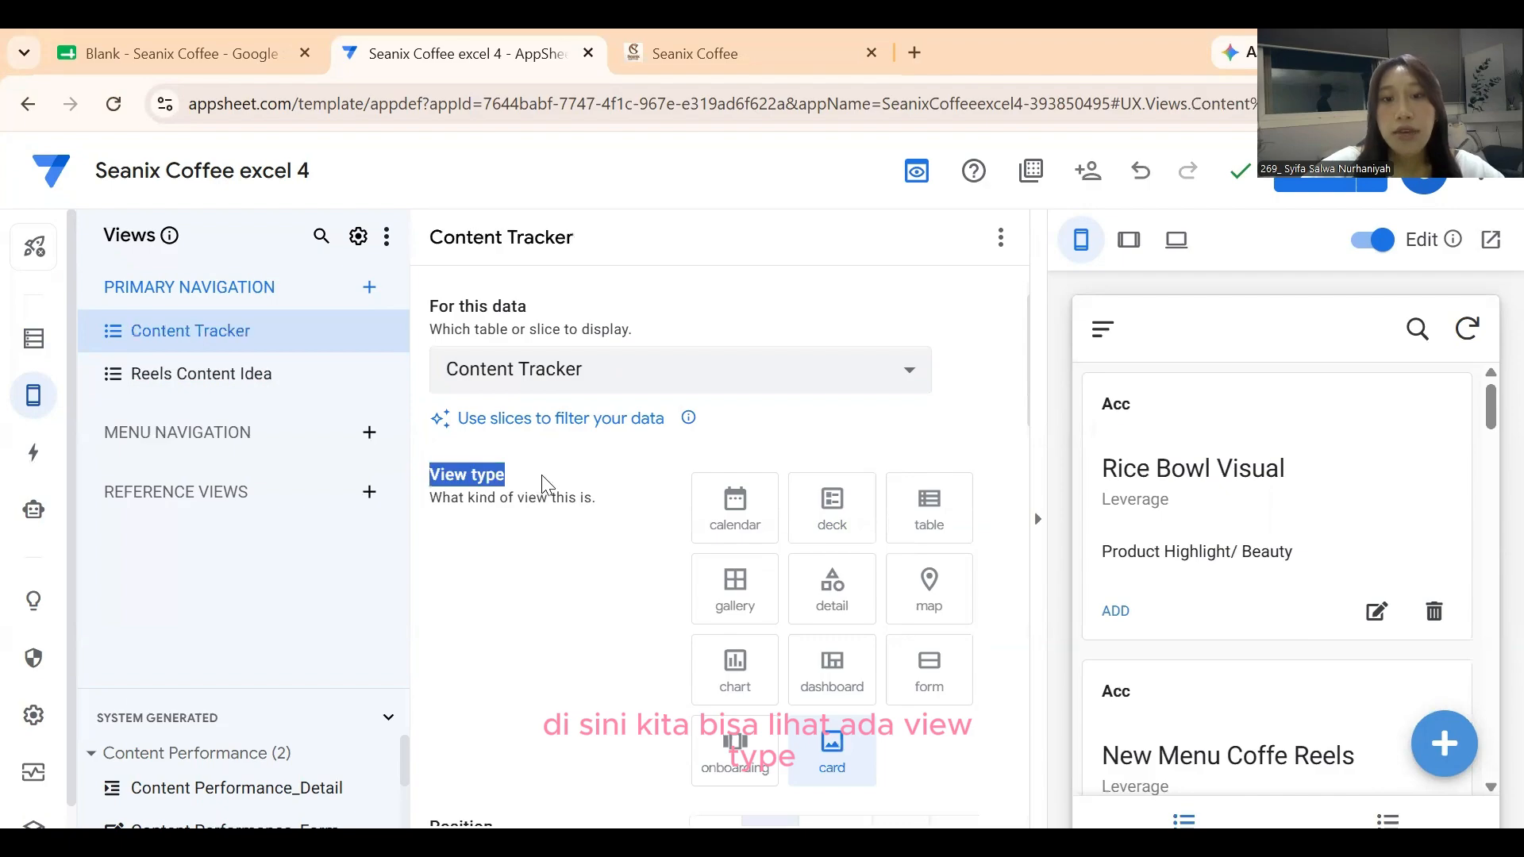
left_click(656, 520)
scroll(1271, 692, "down", 3)
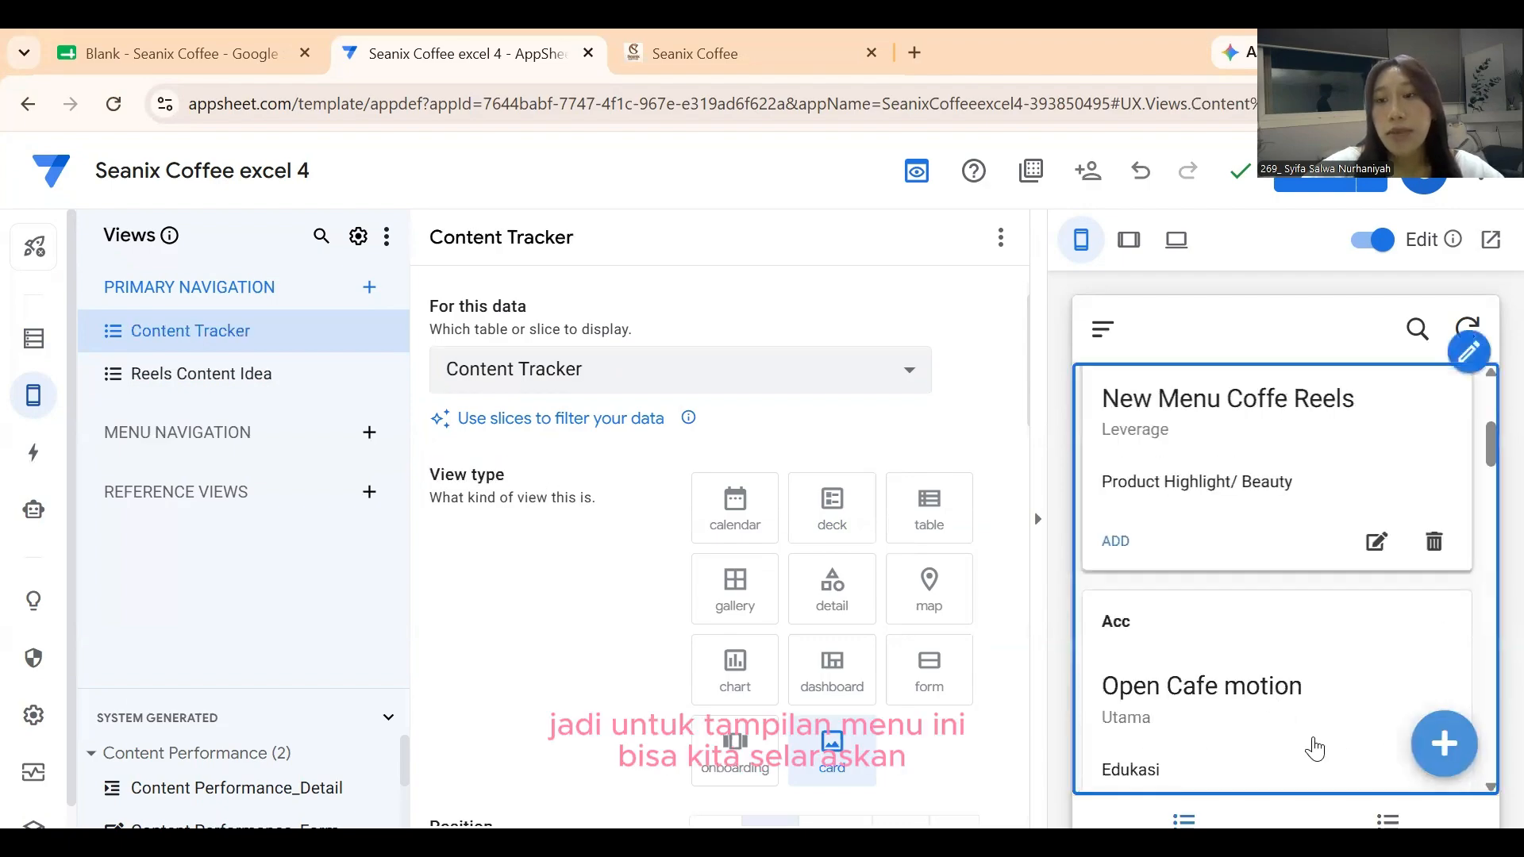
scroll(1302, 714, "up", 3)
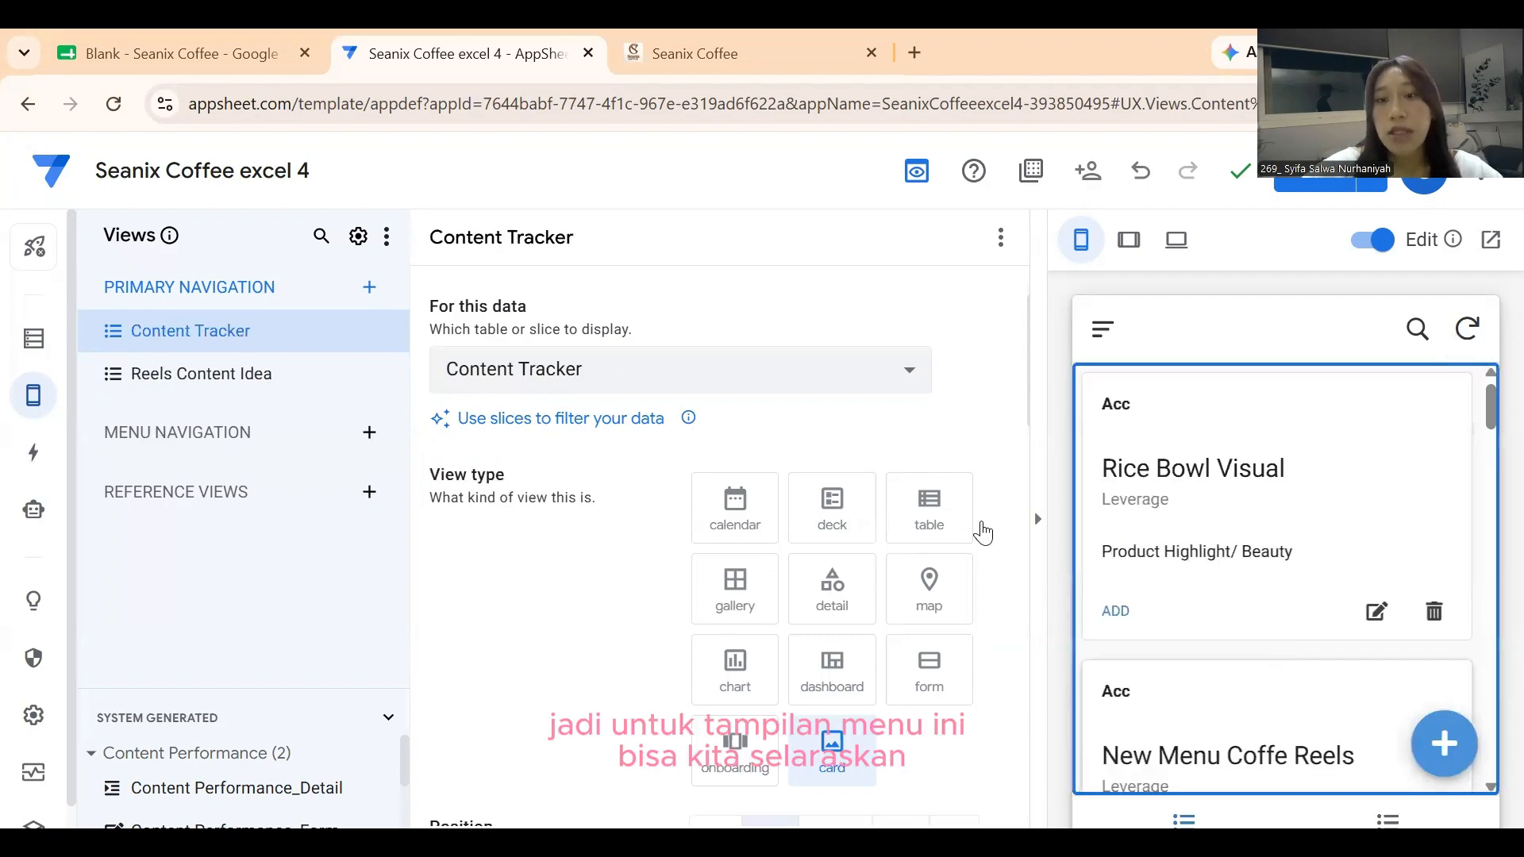
left_click(936, 521)
left_click(1387, 813)
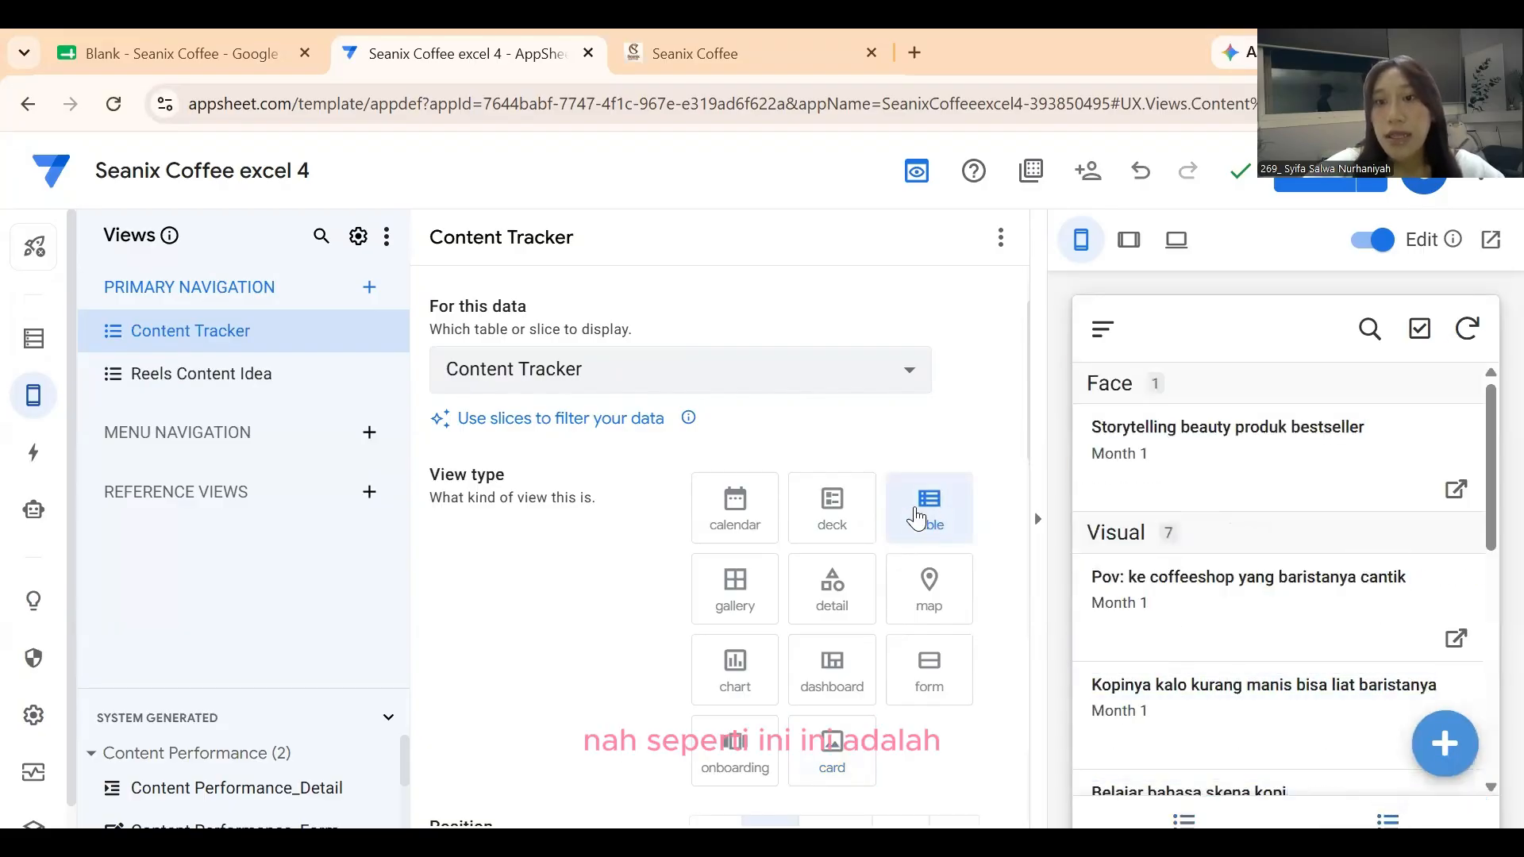
left_click(847, 532)
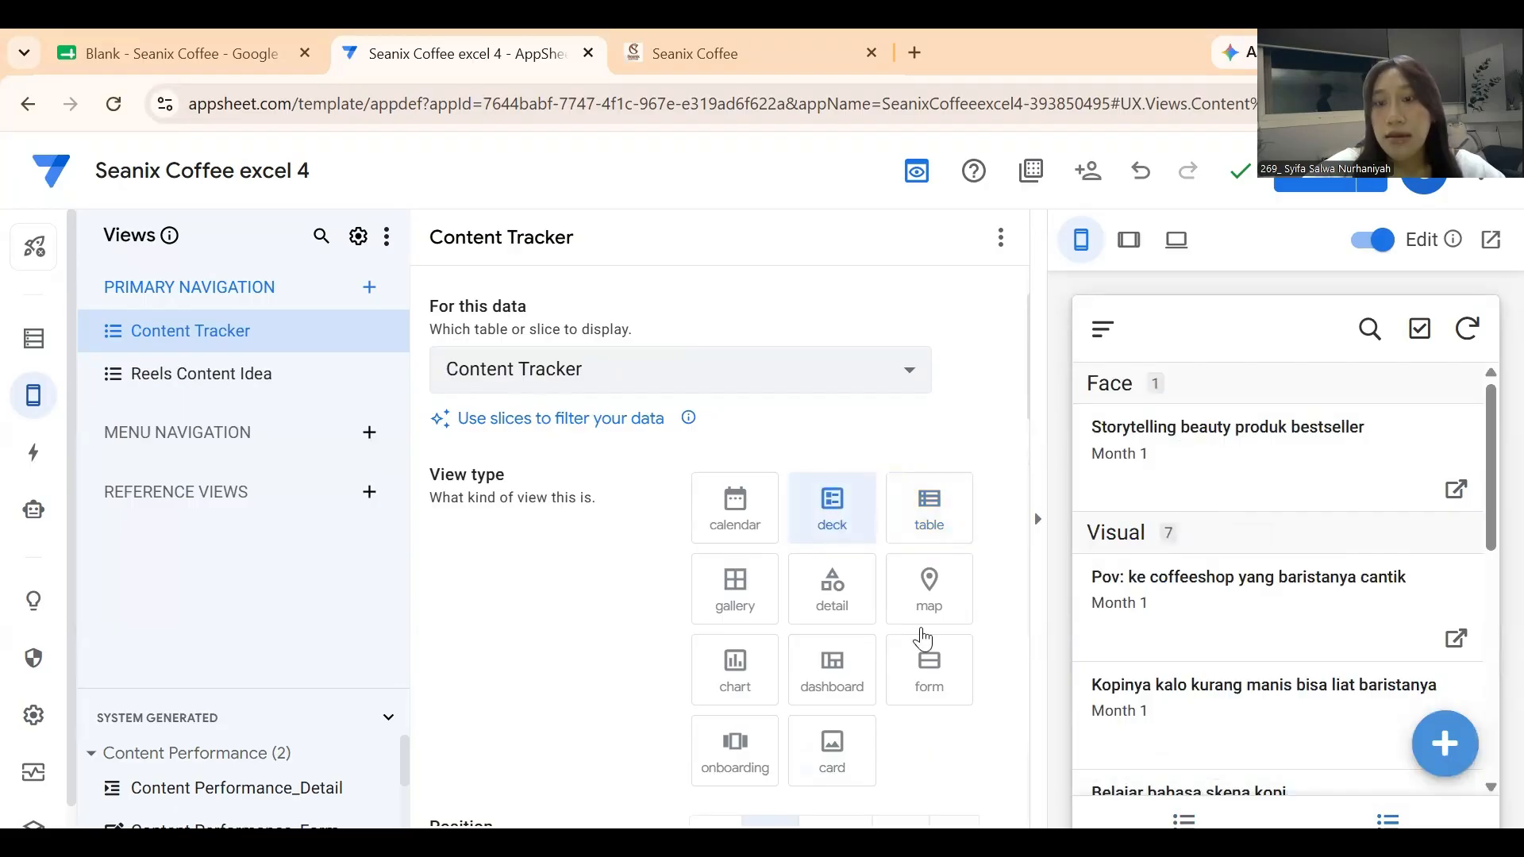
left_click(1205, 804)
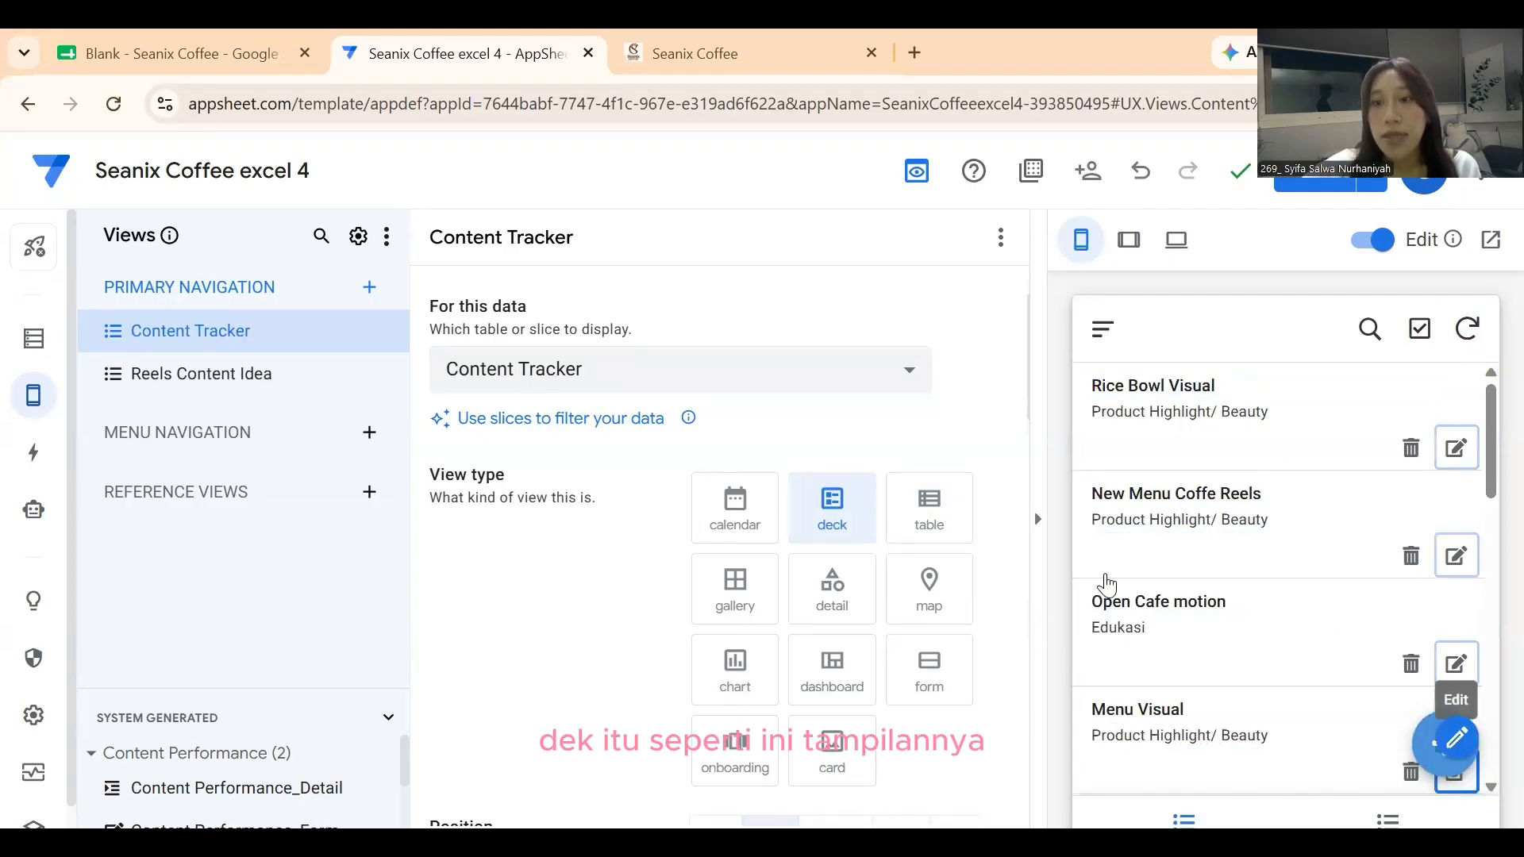
Try the table view type for Content Tracker and look across its columns in the app preview.
left_click(928, 520)
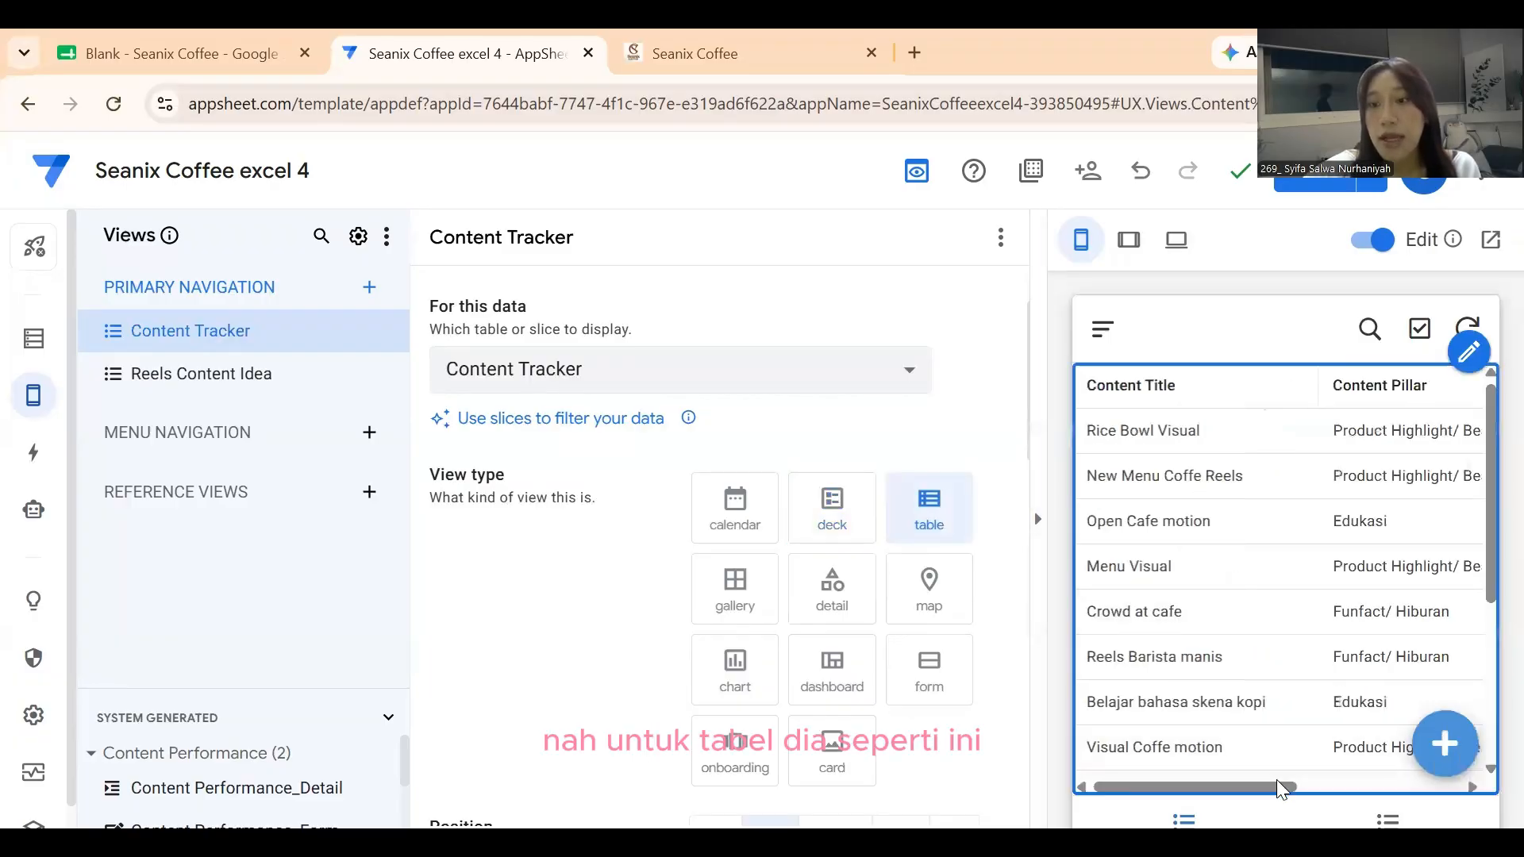
scroll(1381, 798, "right", 6)
scroll(1306, 790, "left", 4)
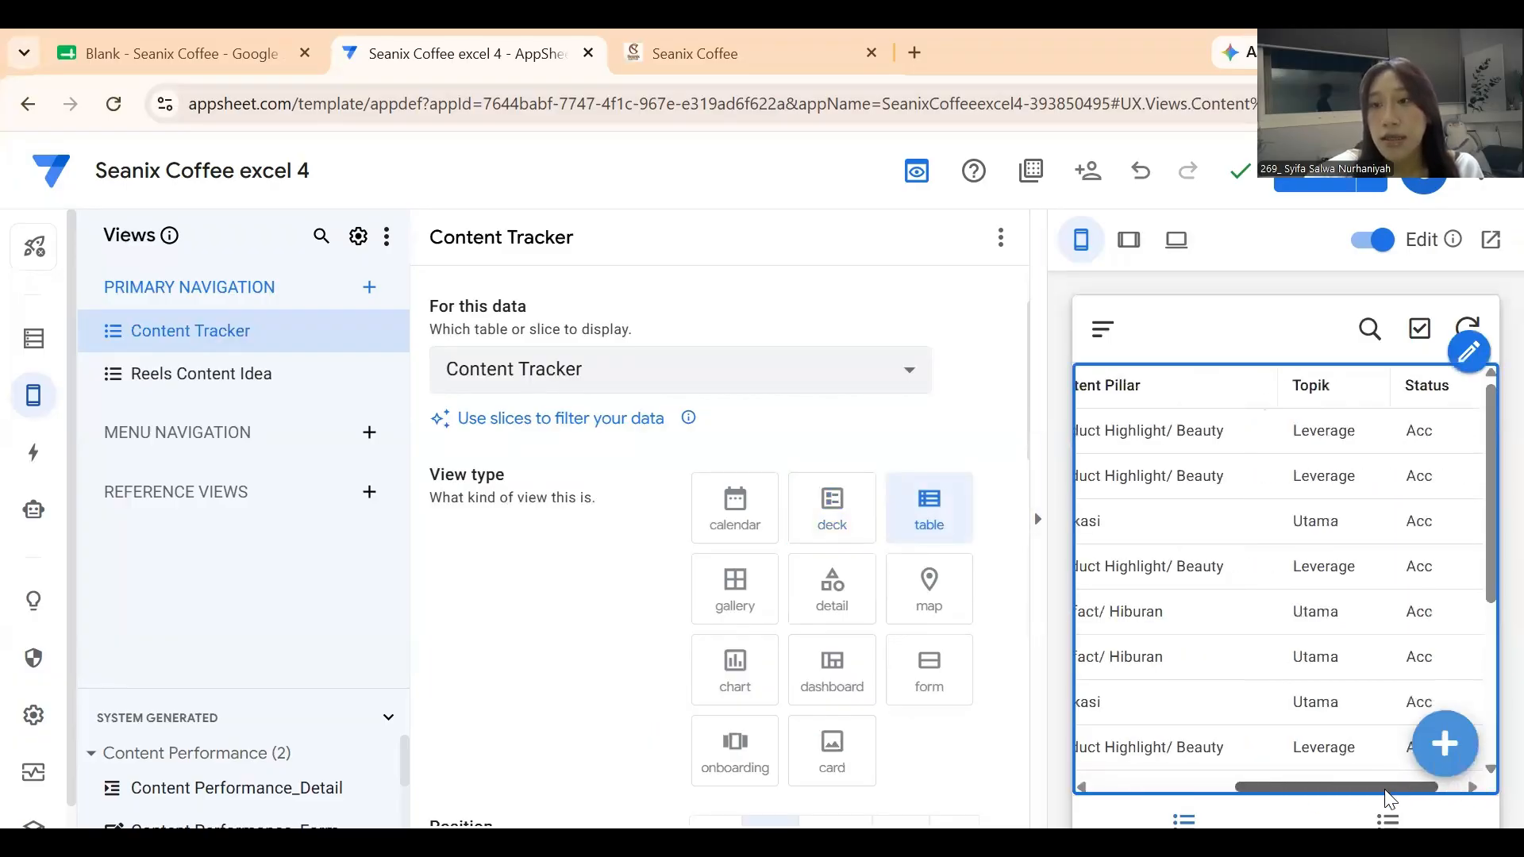
scroll(1302, 788, "left", 2)
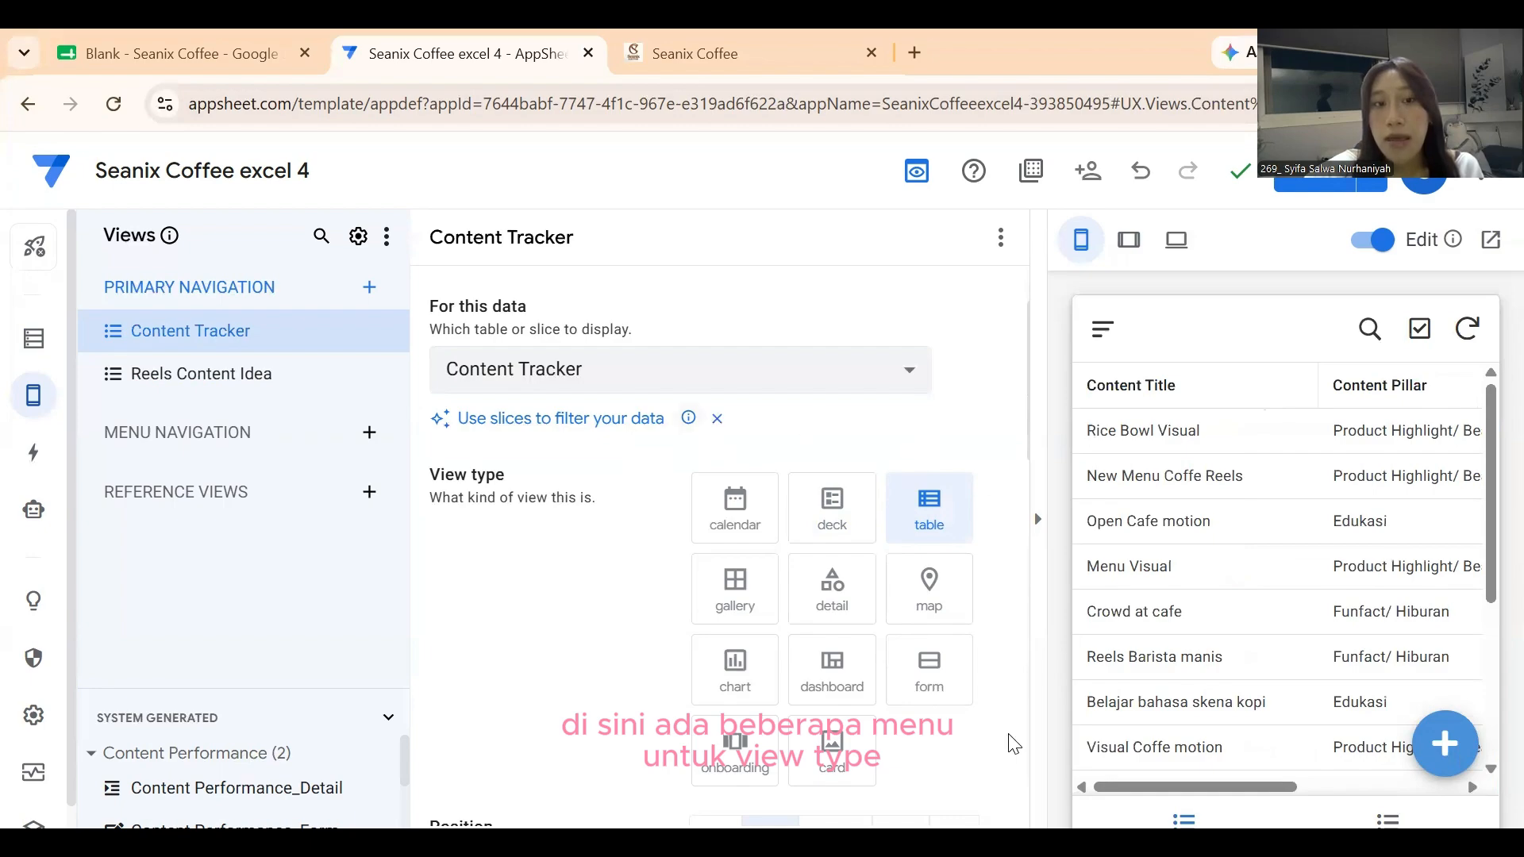
Set the Content Tracker view type to card and look through the content cards in the app preview.
scroll(920, 698, "down", 2)
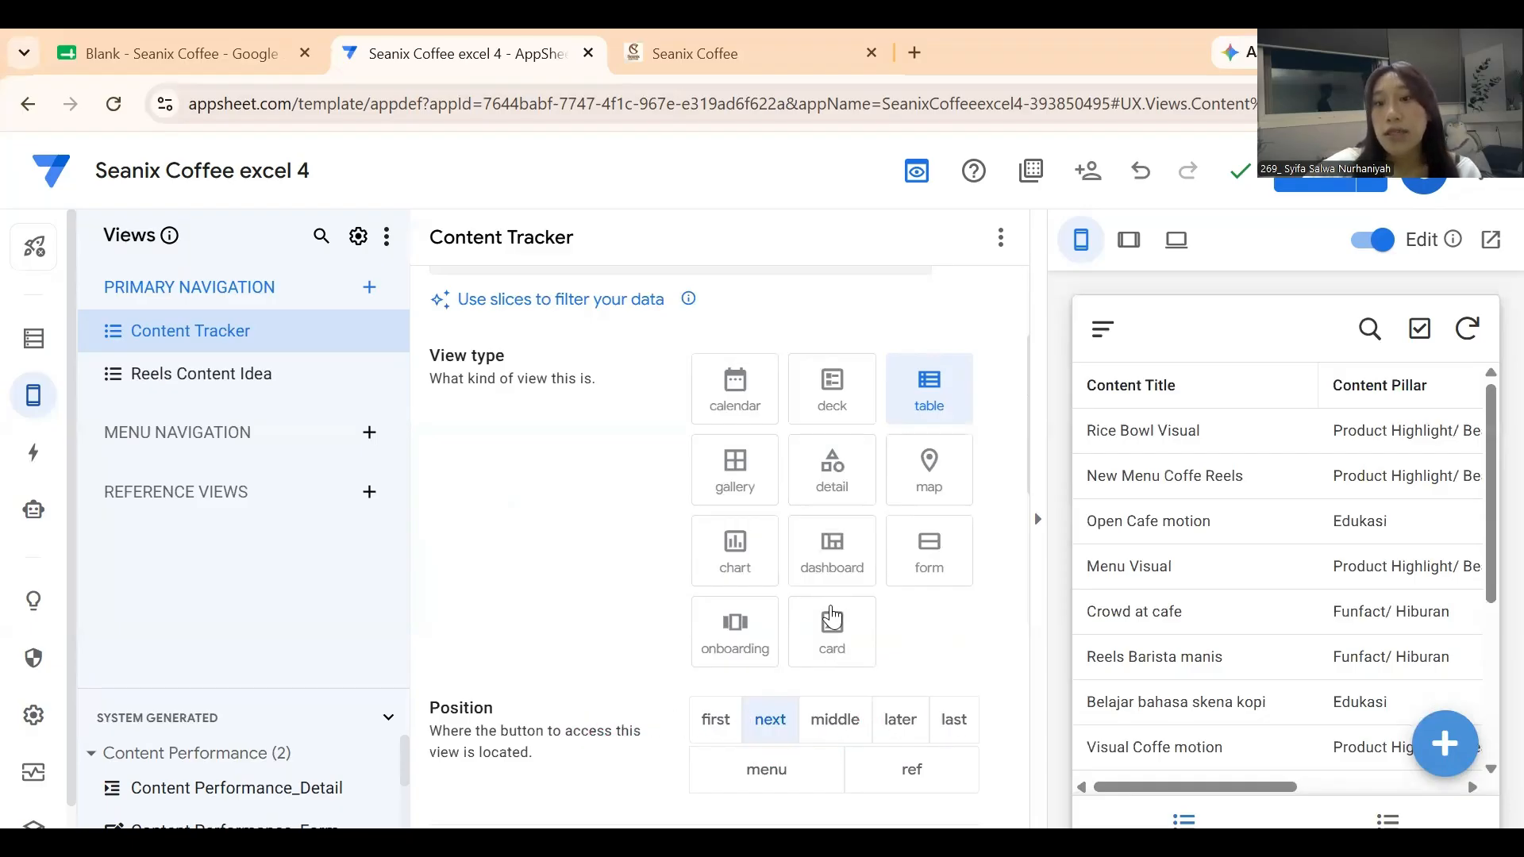
left_click(832, 629)
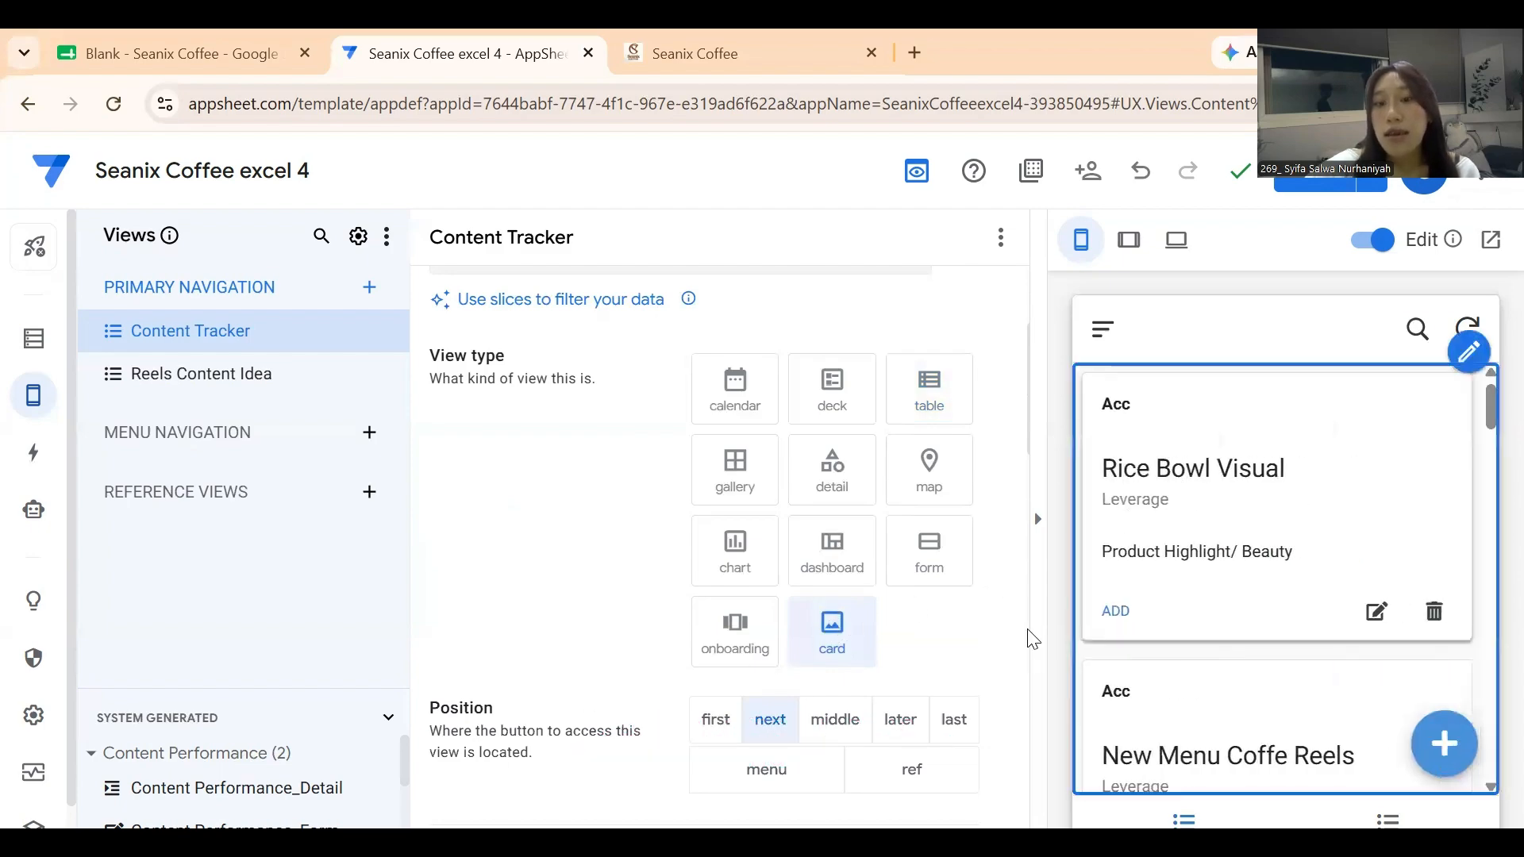
scroll(1253, 585, "down", 2)
scroll(1332, 554, "up", 2)
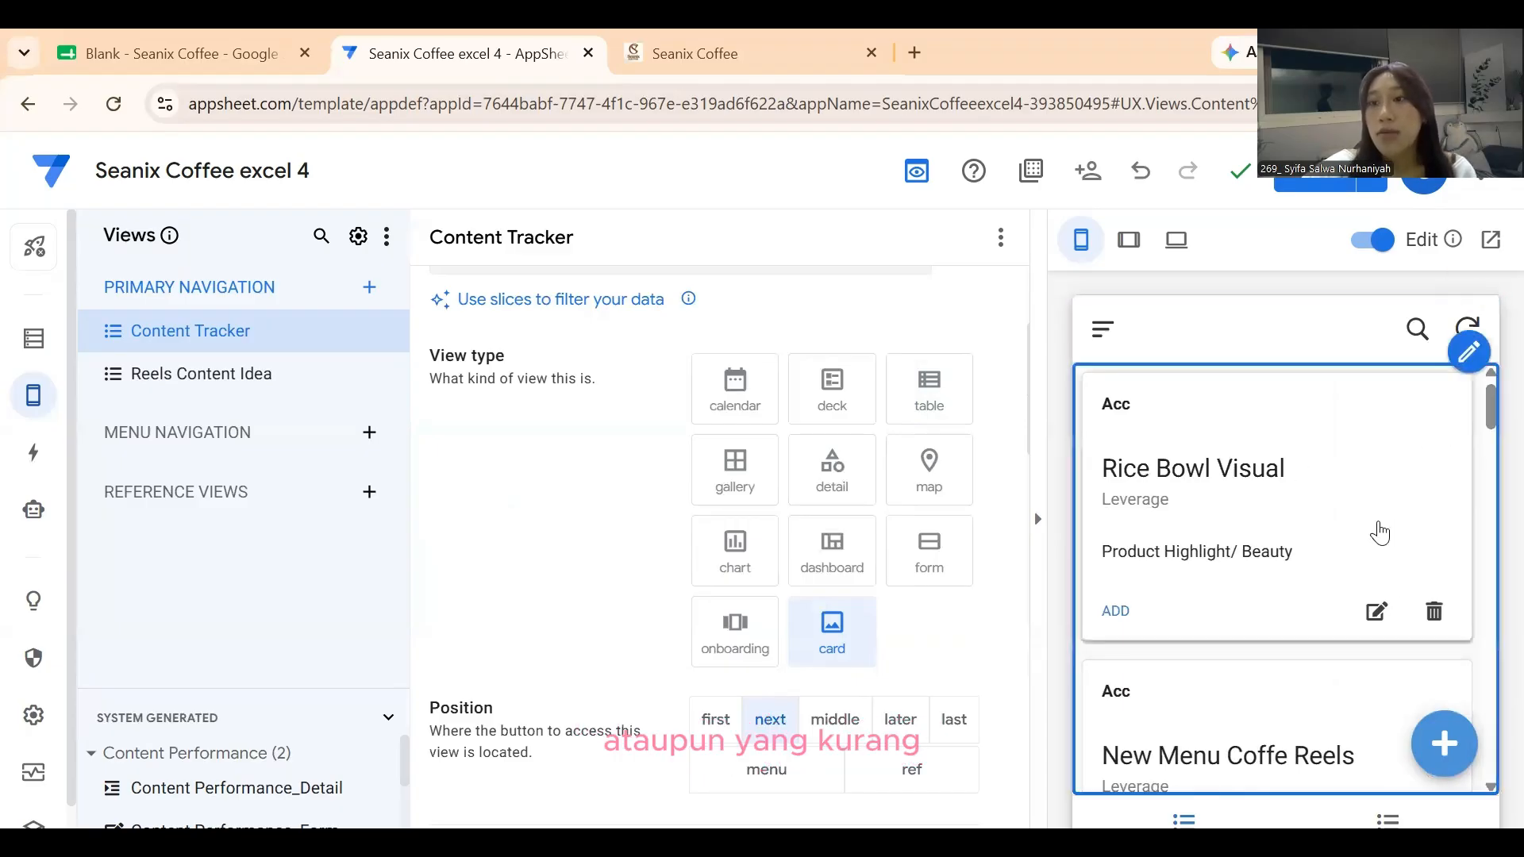
scroll(1218, 540, "down", 5)
scroll(1221, 536, "down", 4)
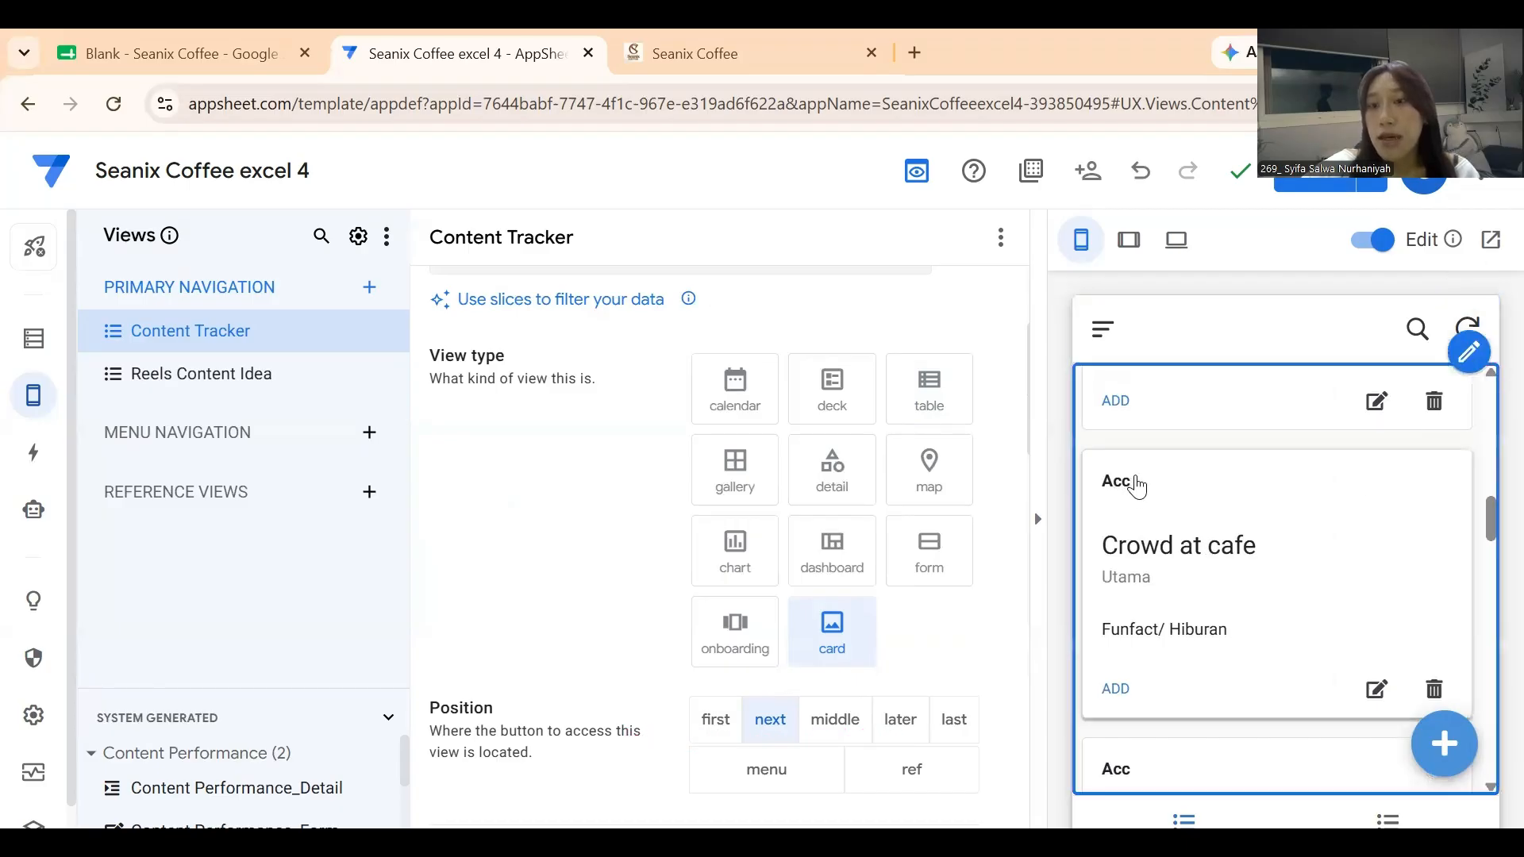
scroll(1140, 492, "down", 3)
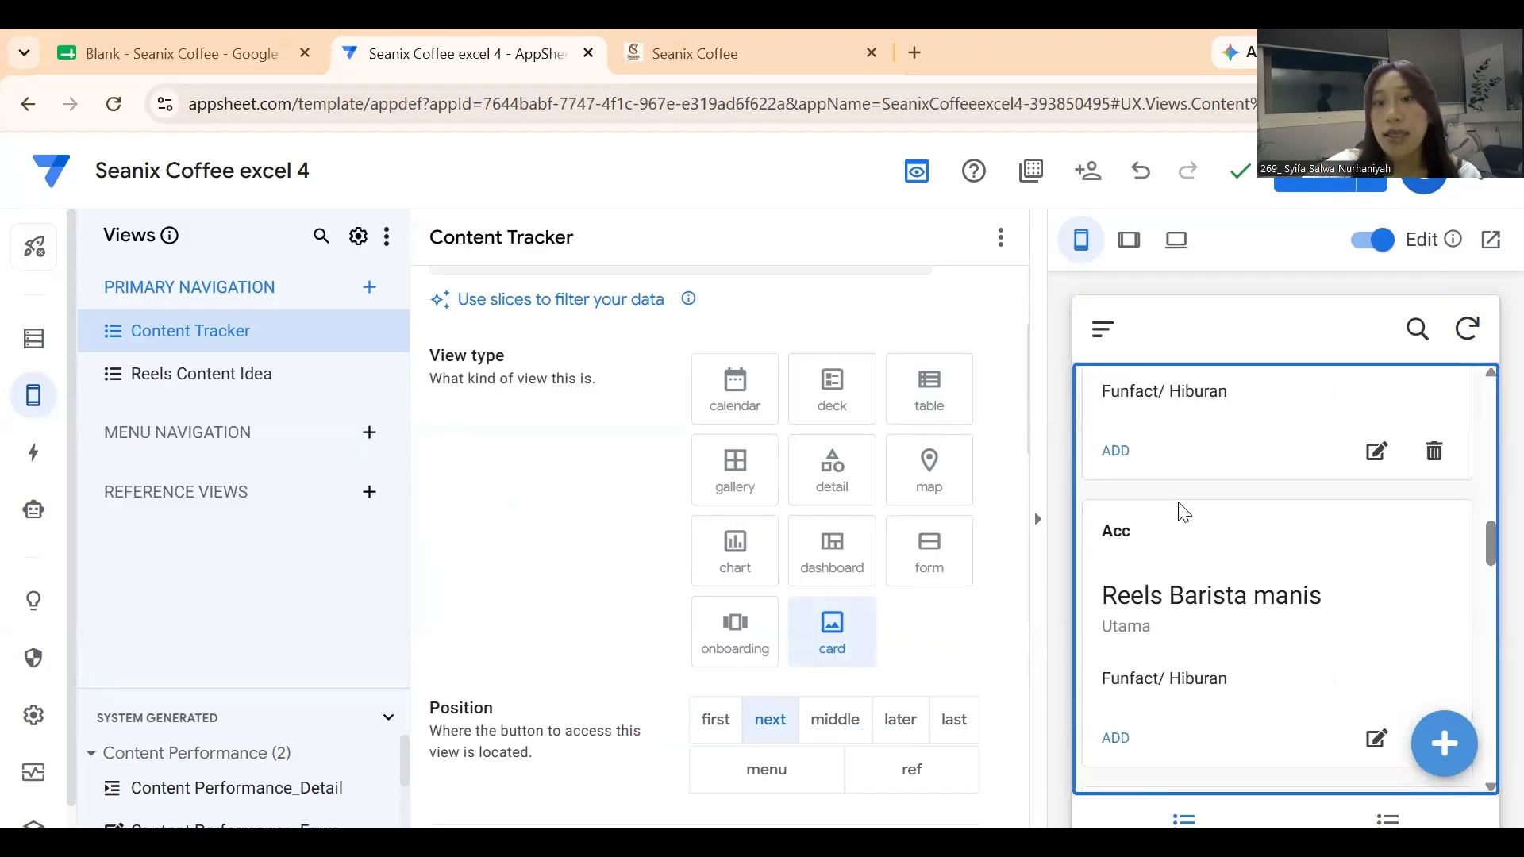
scroll(1221, 548, "down", 3)
Find an icon for the Content Tracker view by searching for "che" and choose the solid check circle.
scroll(912, 646, "down", 5)
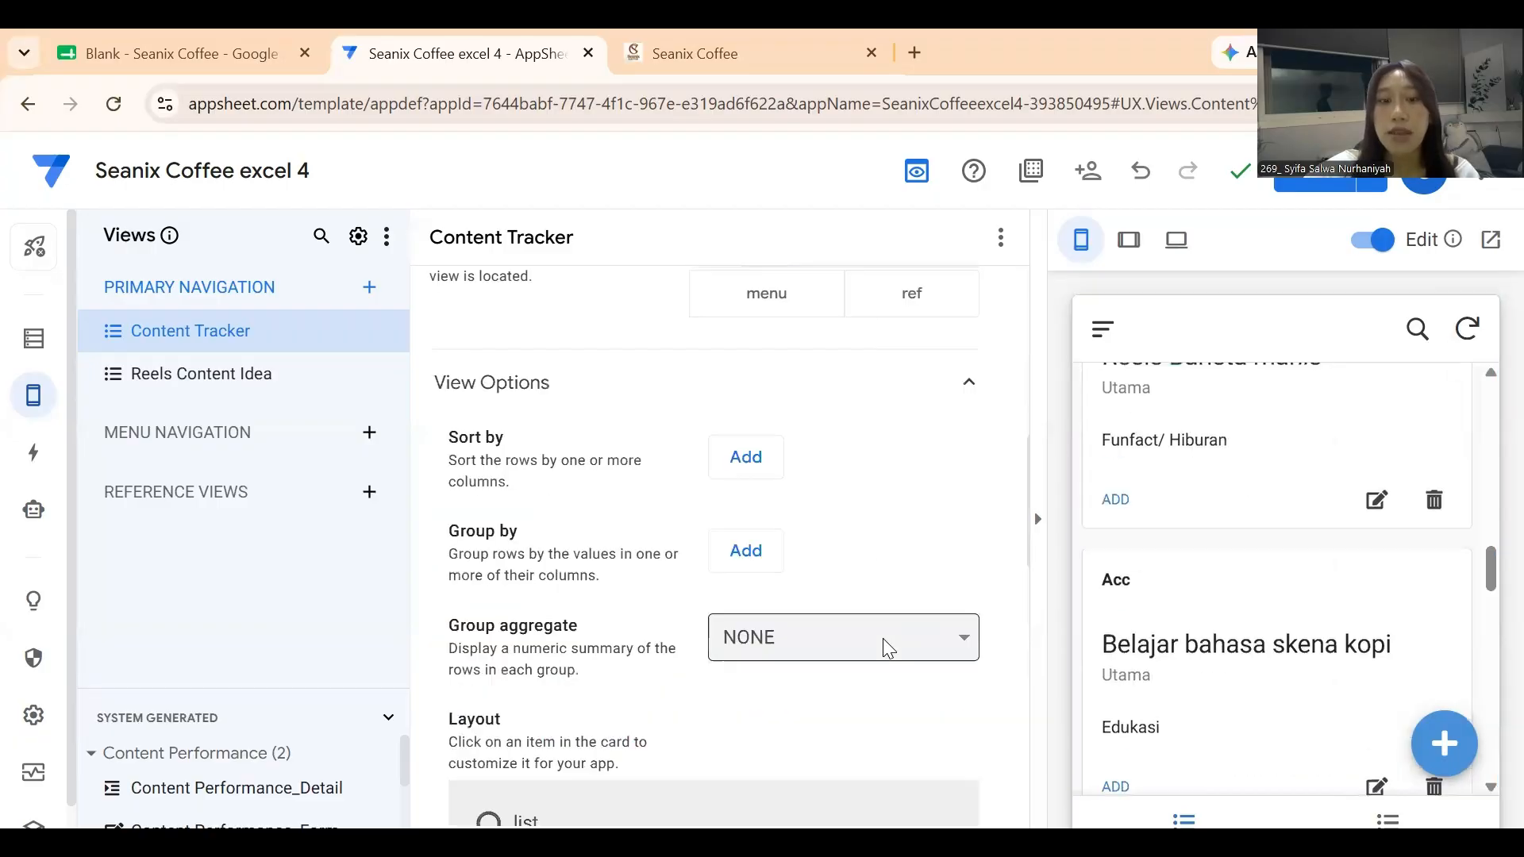
scroll(784, 559, "down", 6)
scroll(770, 565, "up", 3)
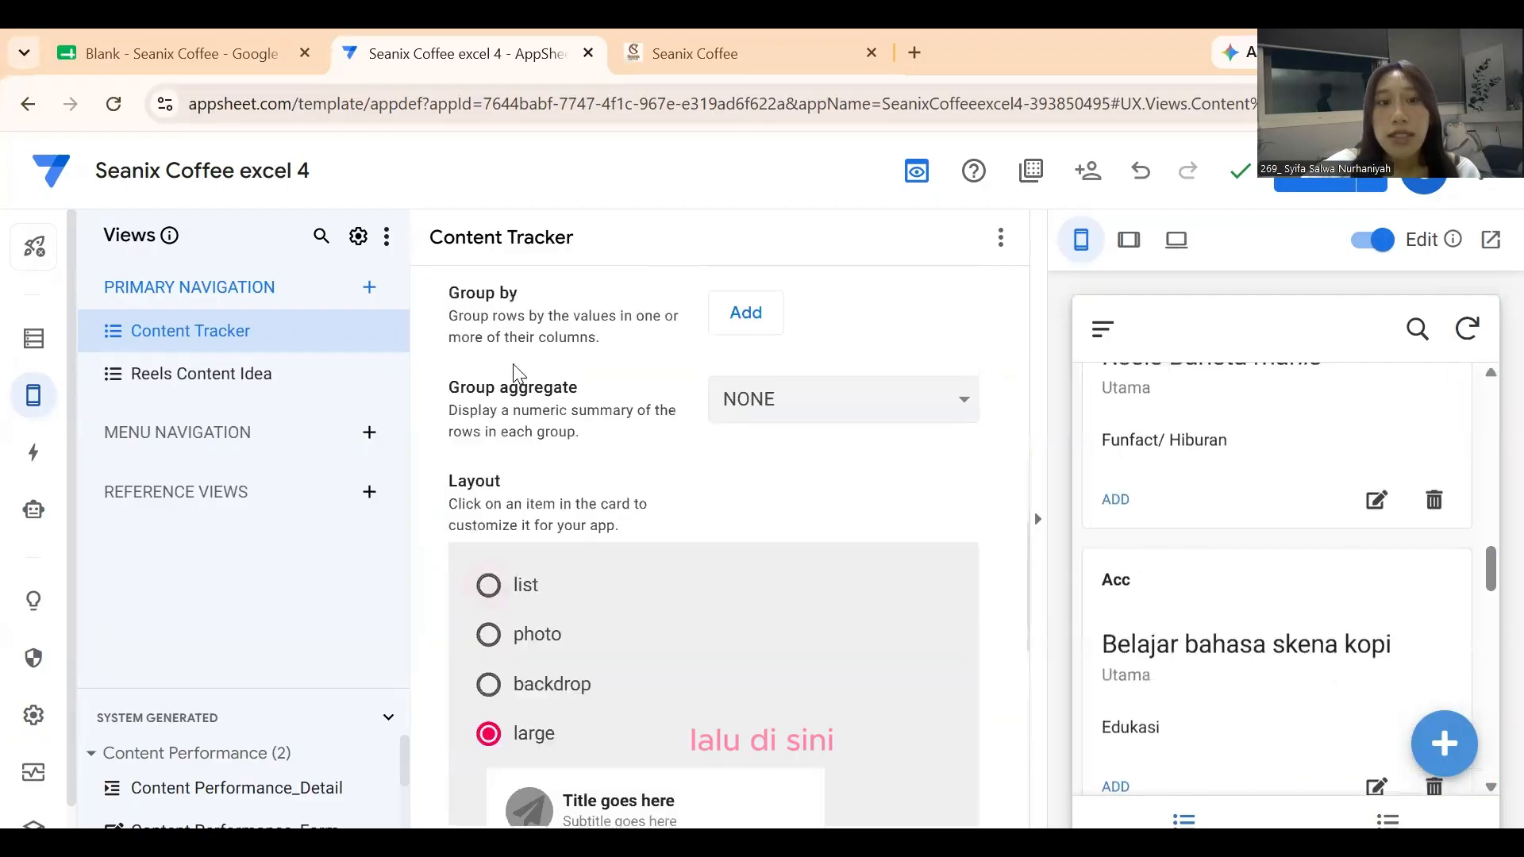
scroll(533, 604, "down", 8)
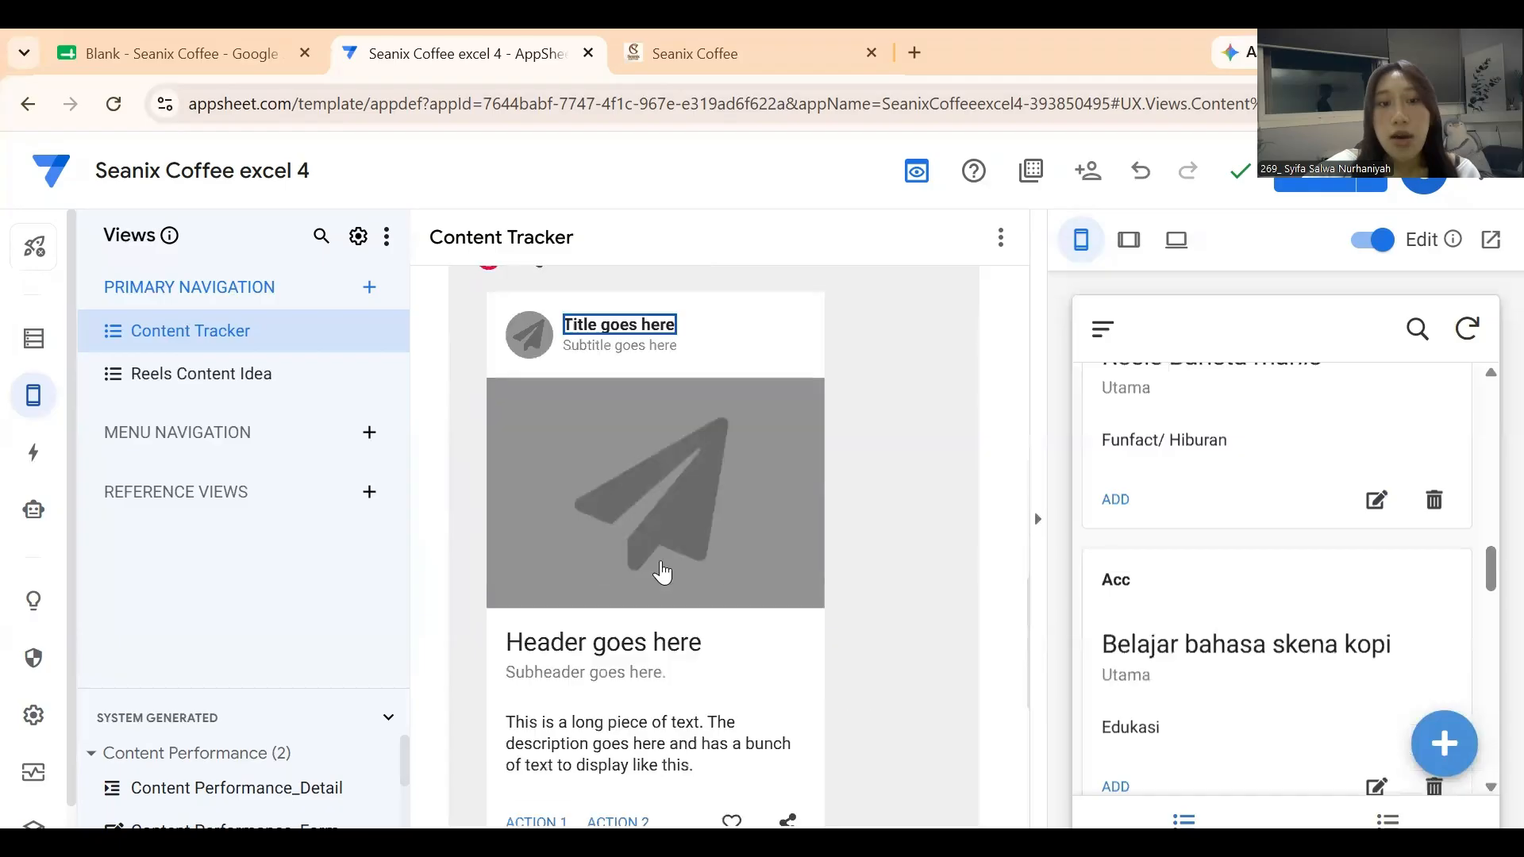
left_click(909, 651)
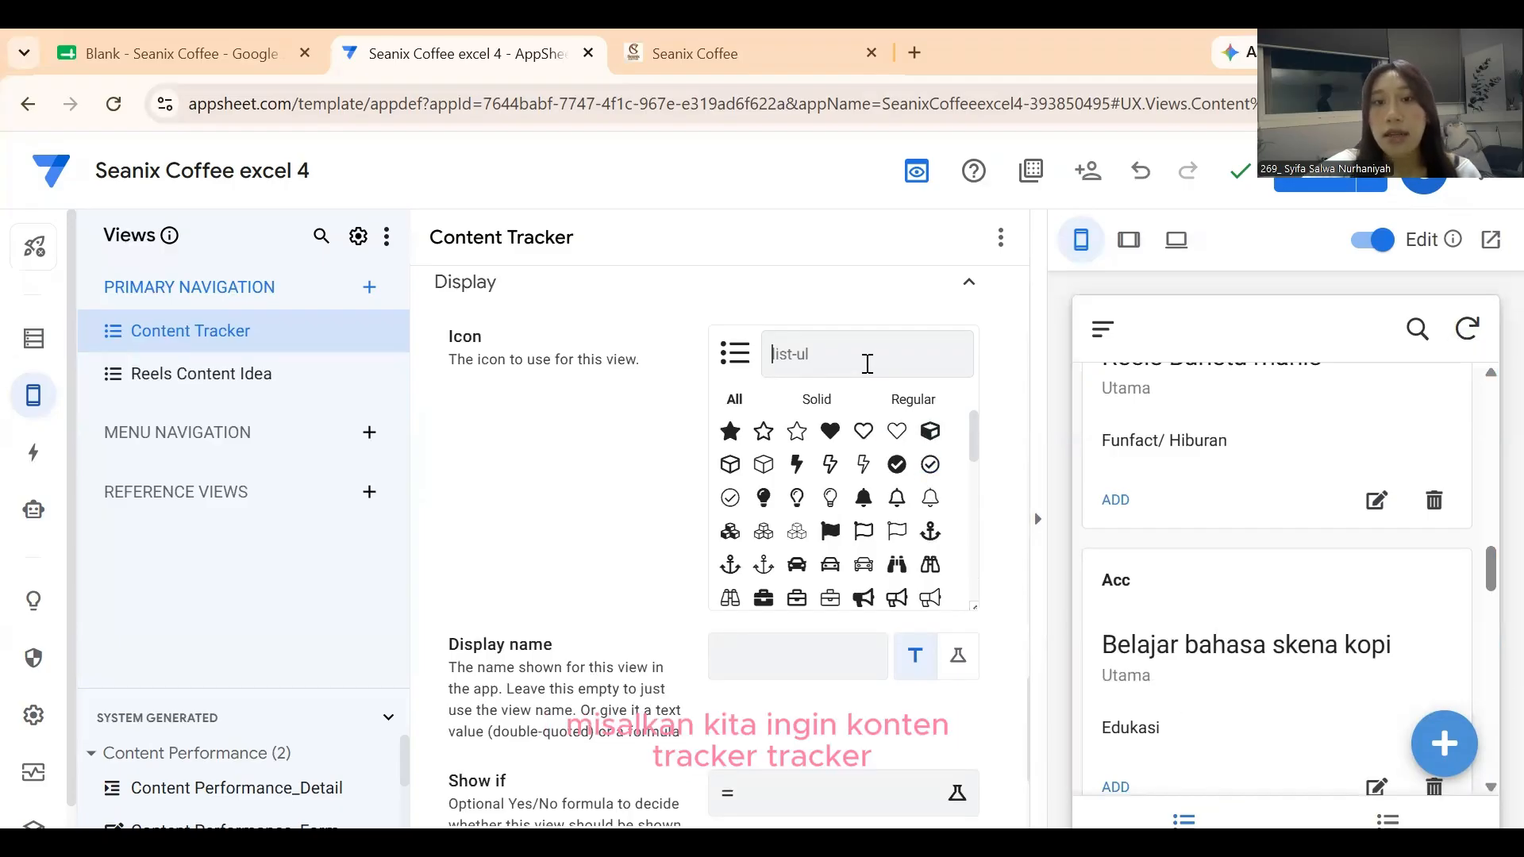
left_click(868, 363)
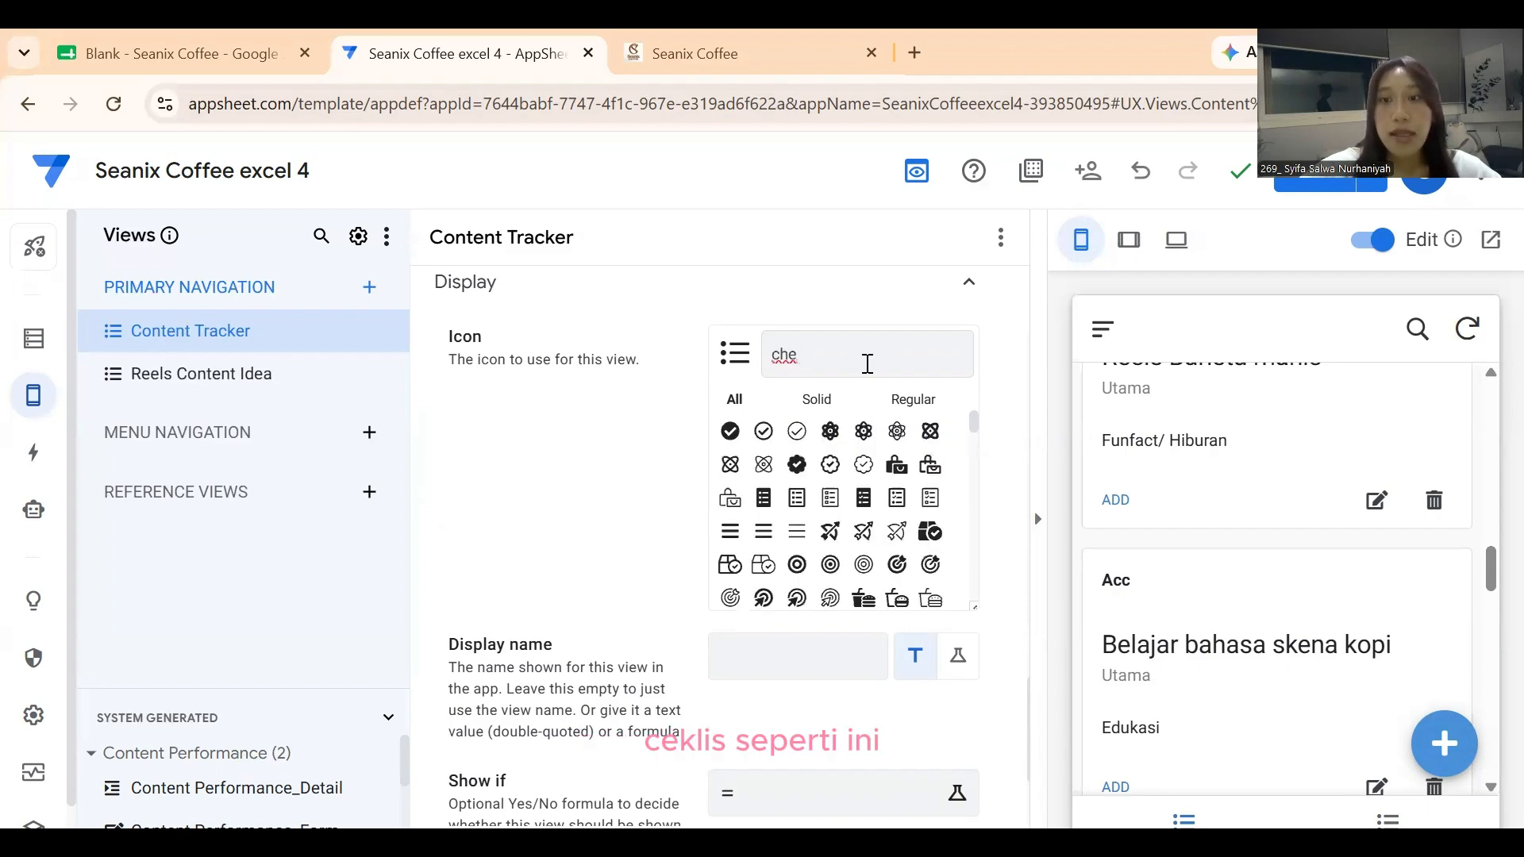
left_click(730, 431)
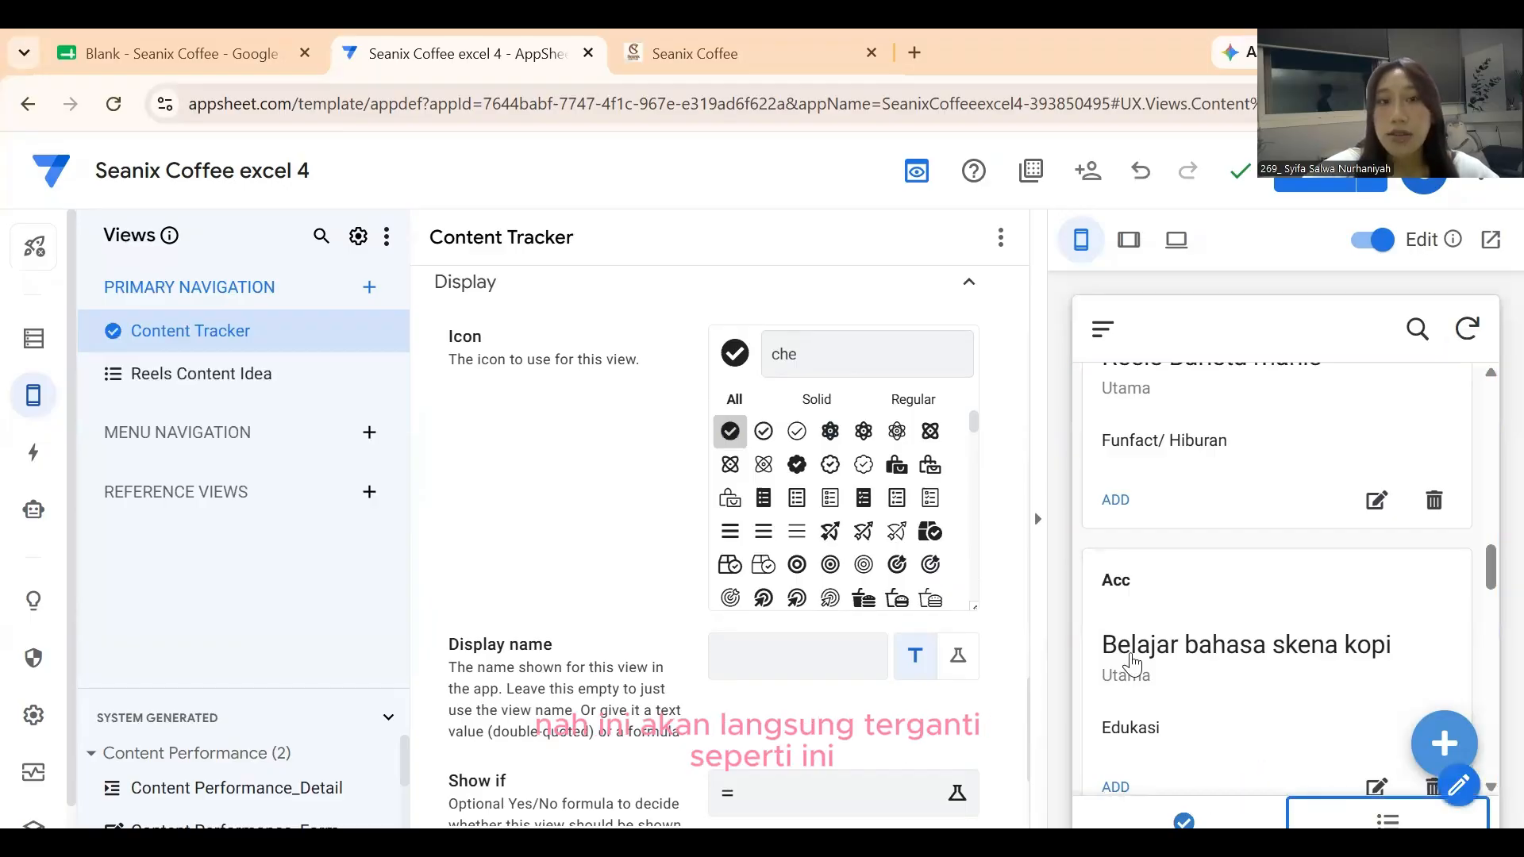
Add another primary navigation view and set its data source to the Content Performance table.
scroll(891, 721, "down", 3)
scroll(454, 386, "up", 7)
scroll(454, 387, "up", 10)
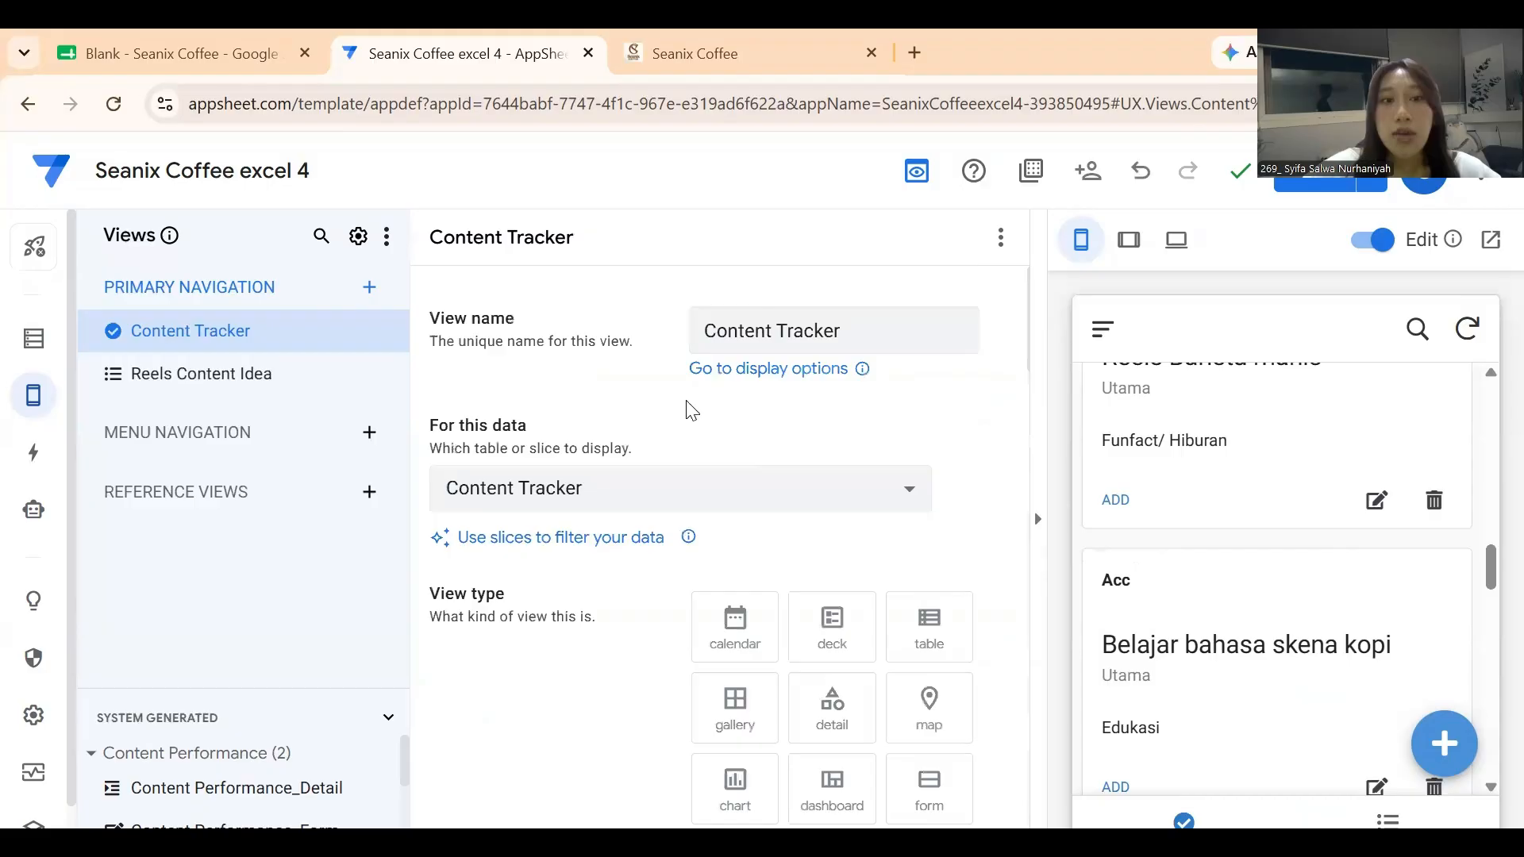
left_click(369, 287)
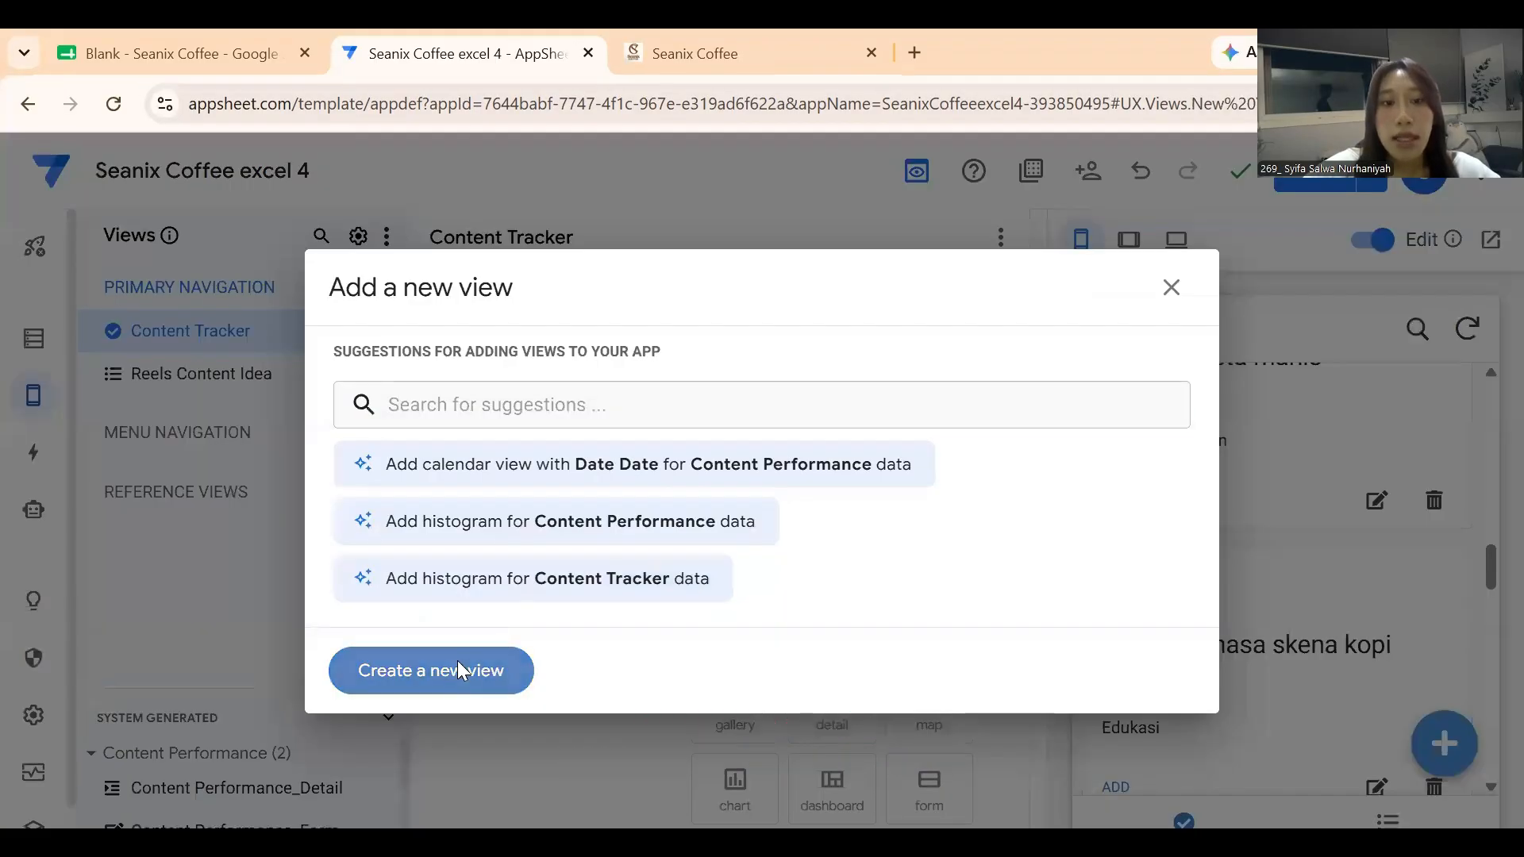
left_click(457, 673)
left_click(701, 502)
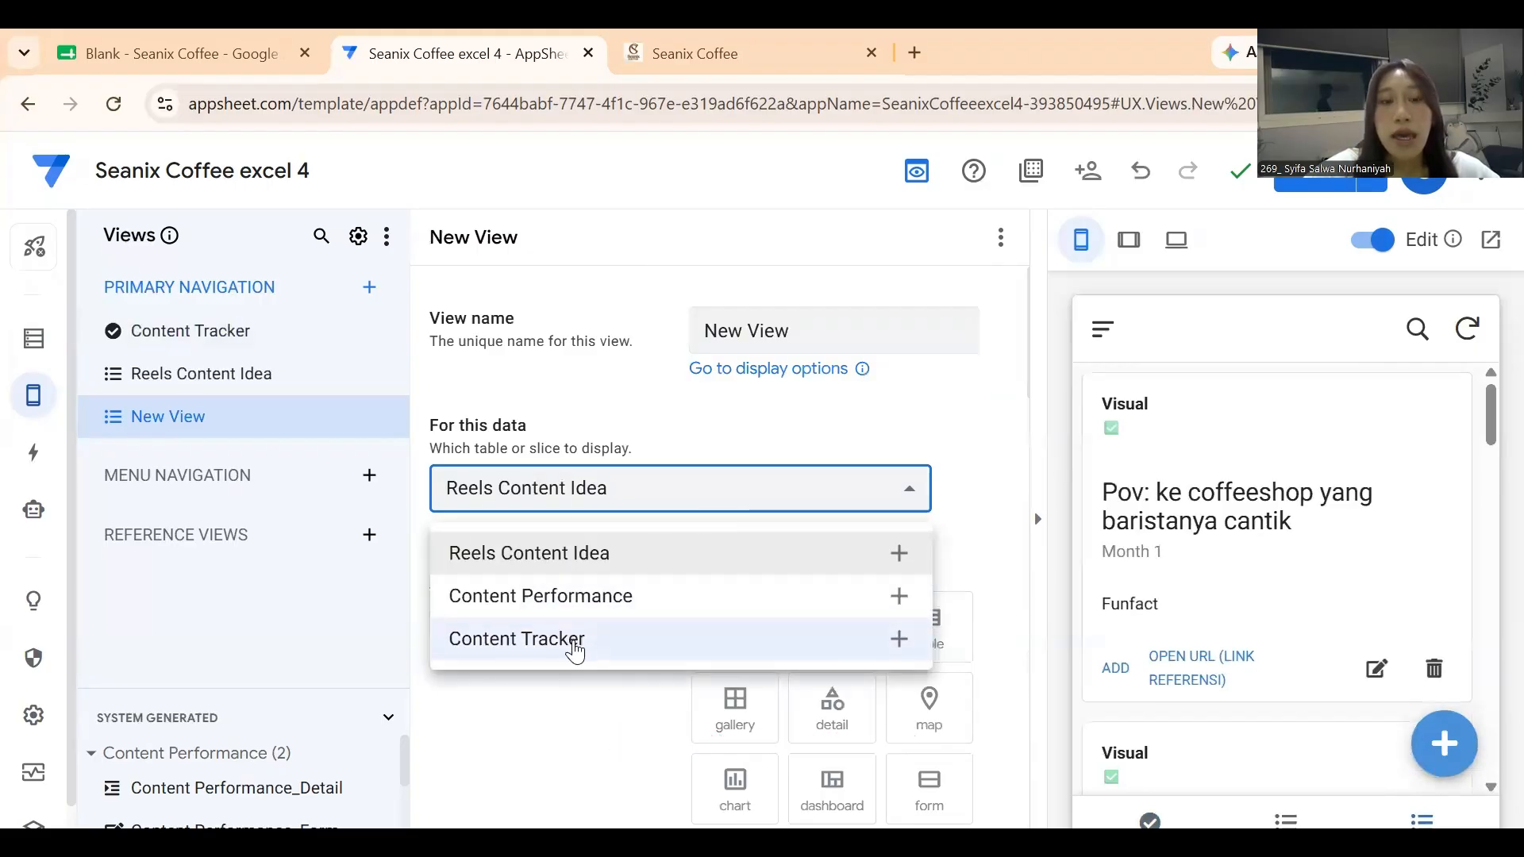
left_click(604, 606)
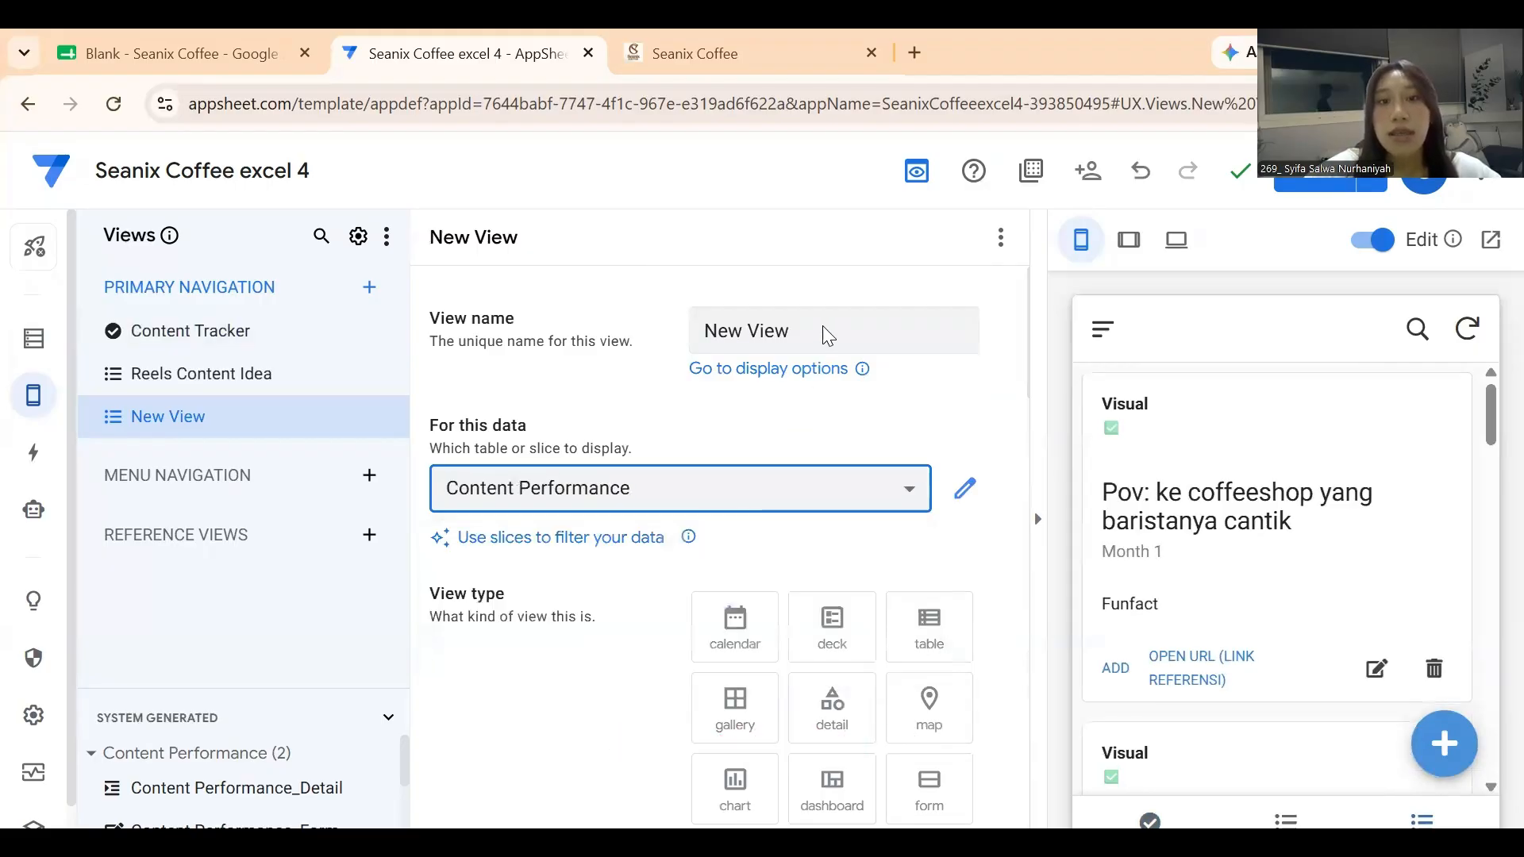
Name the new Content Performance view "Conten Perfomance".
left_click(797, 333)
left_click_drag(797, 333, 683, 329)
type("C")
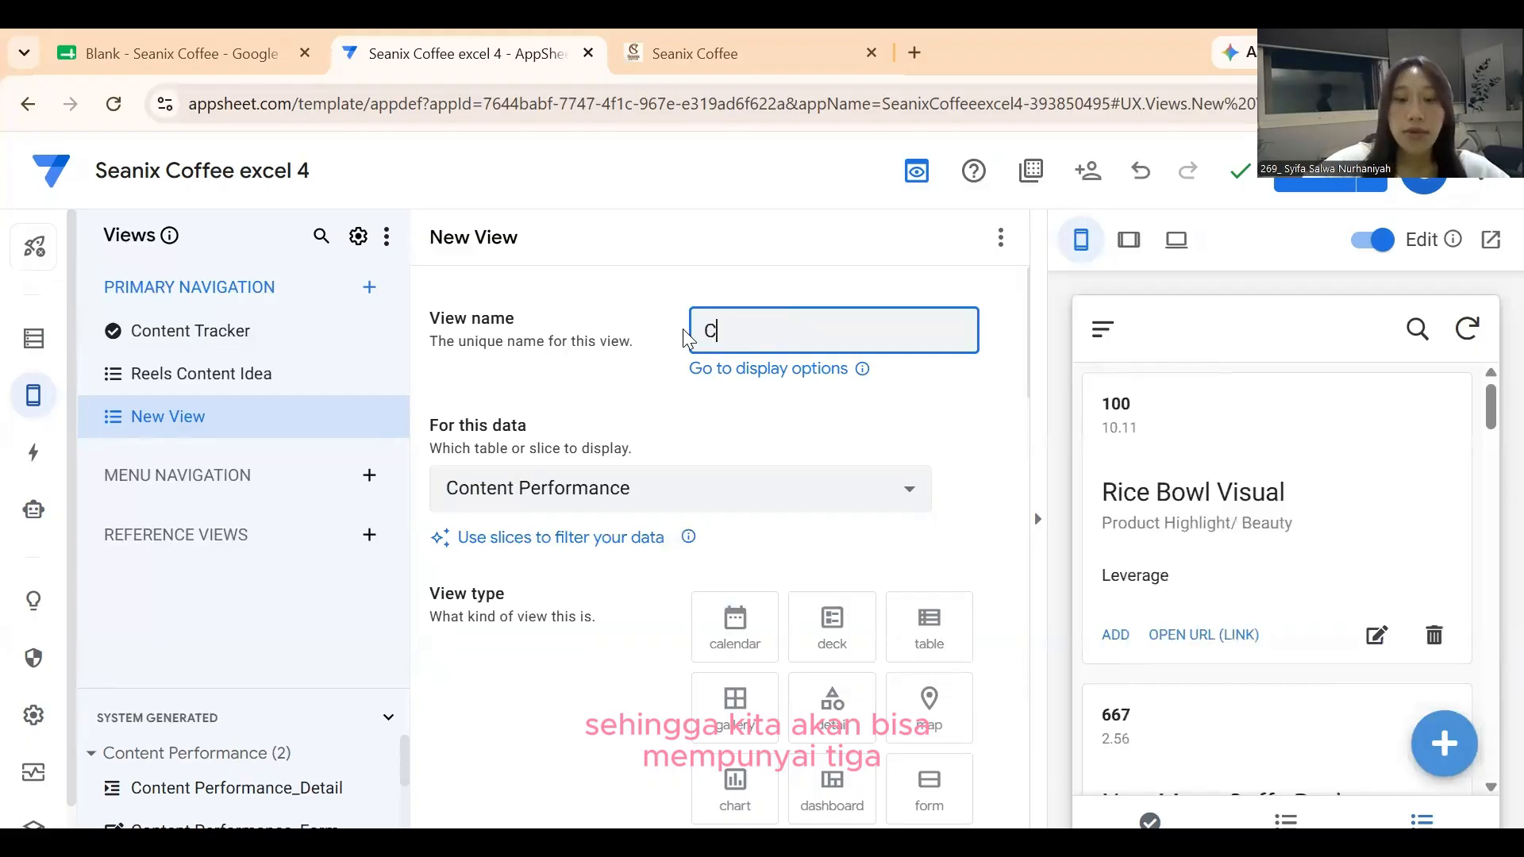
type("onten Per")
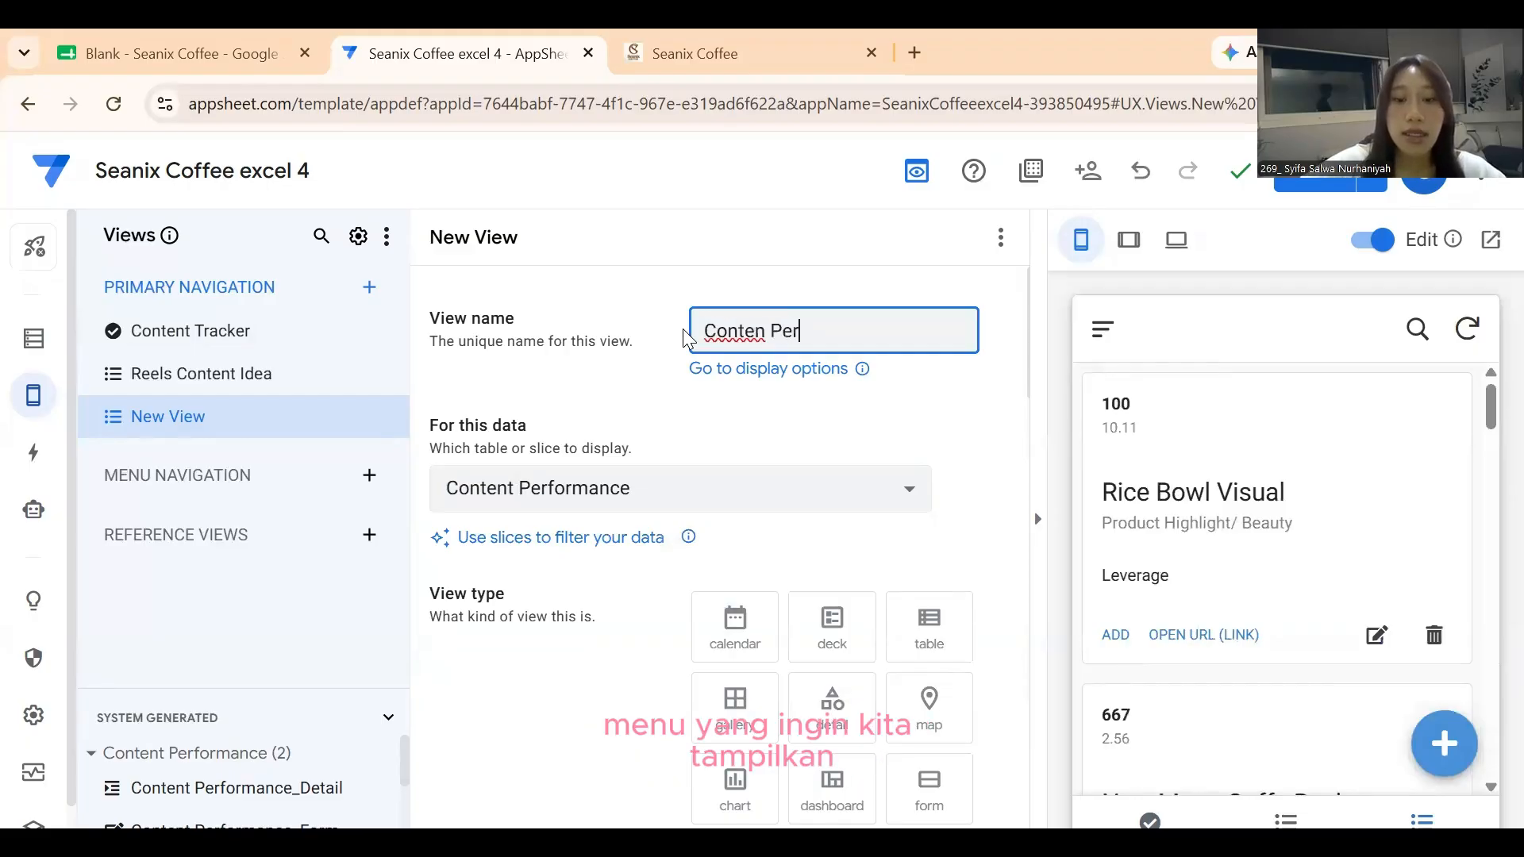
type("fomance")
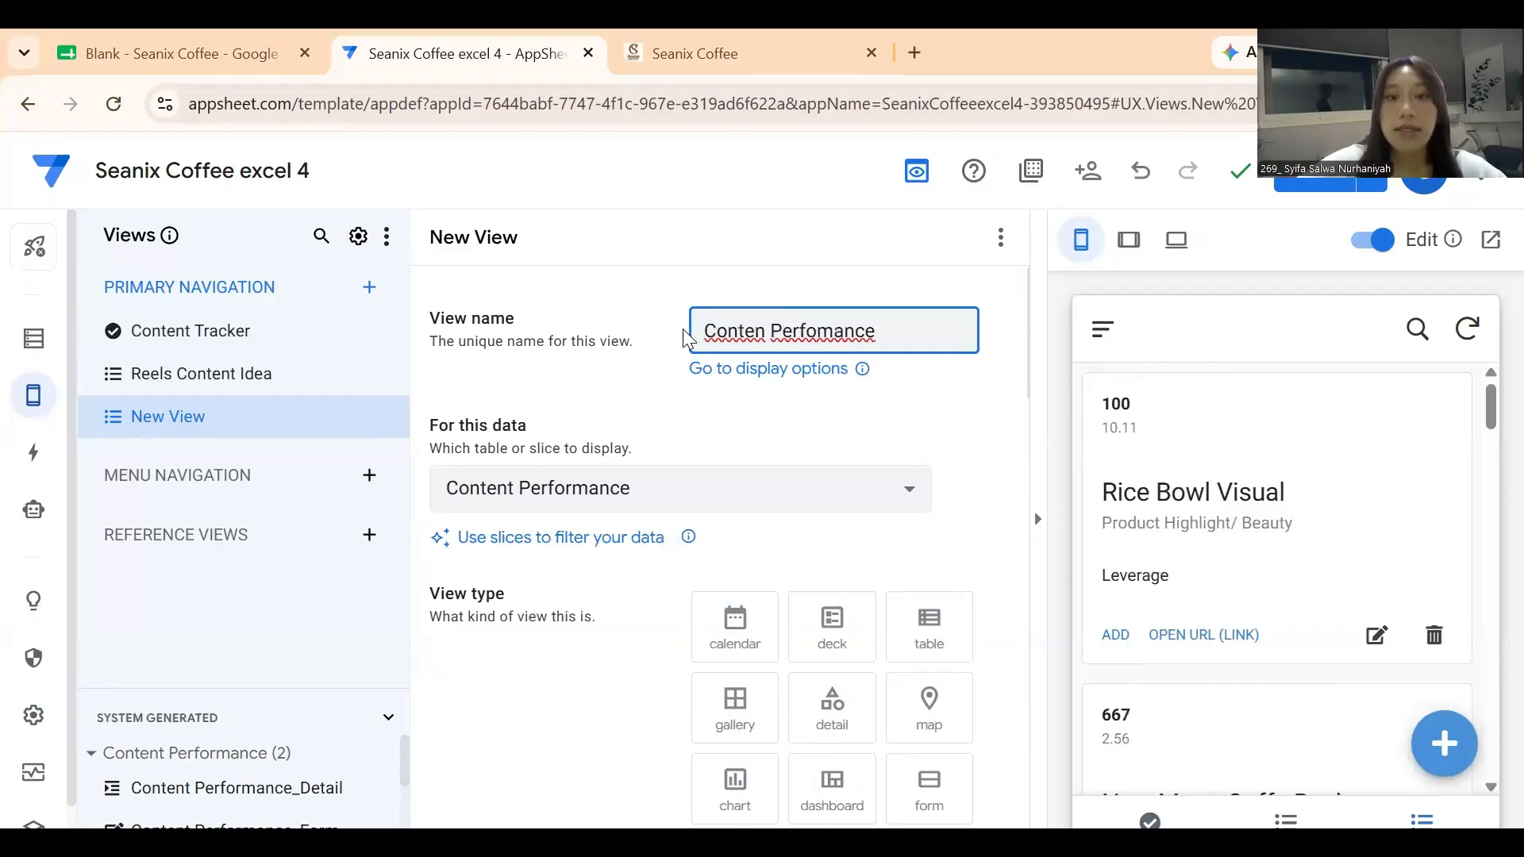
Set the Conten Perfomance view type to table and look through its rows and columns in the app preview.
left_click(934, 655)
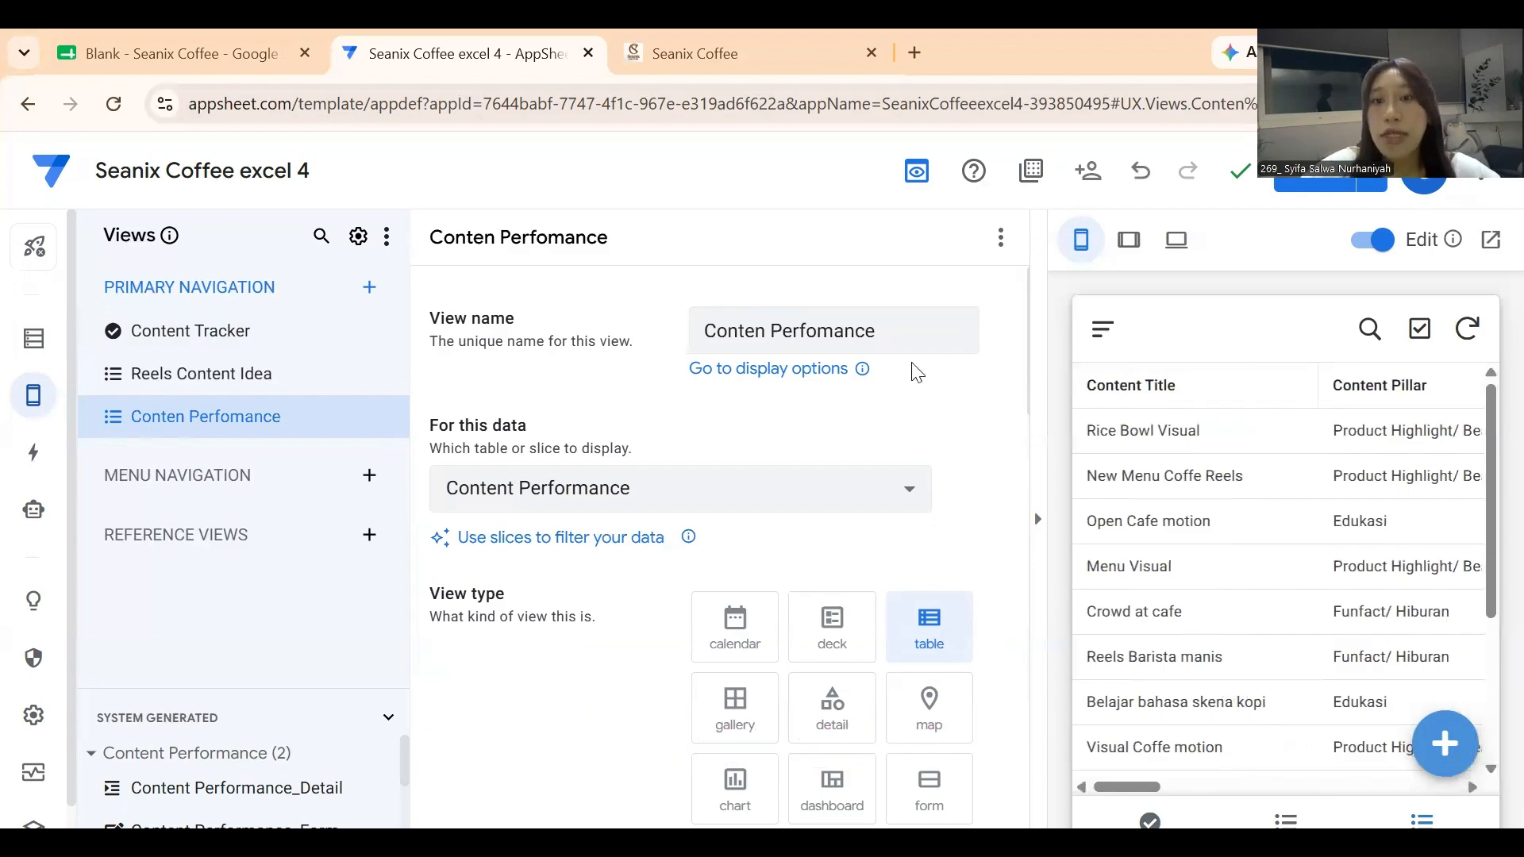
left_click_drag(1147, 773, 1104, 750)
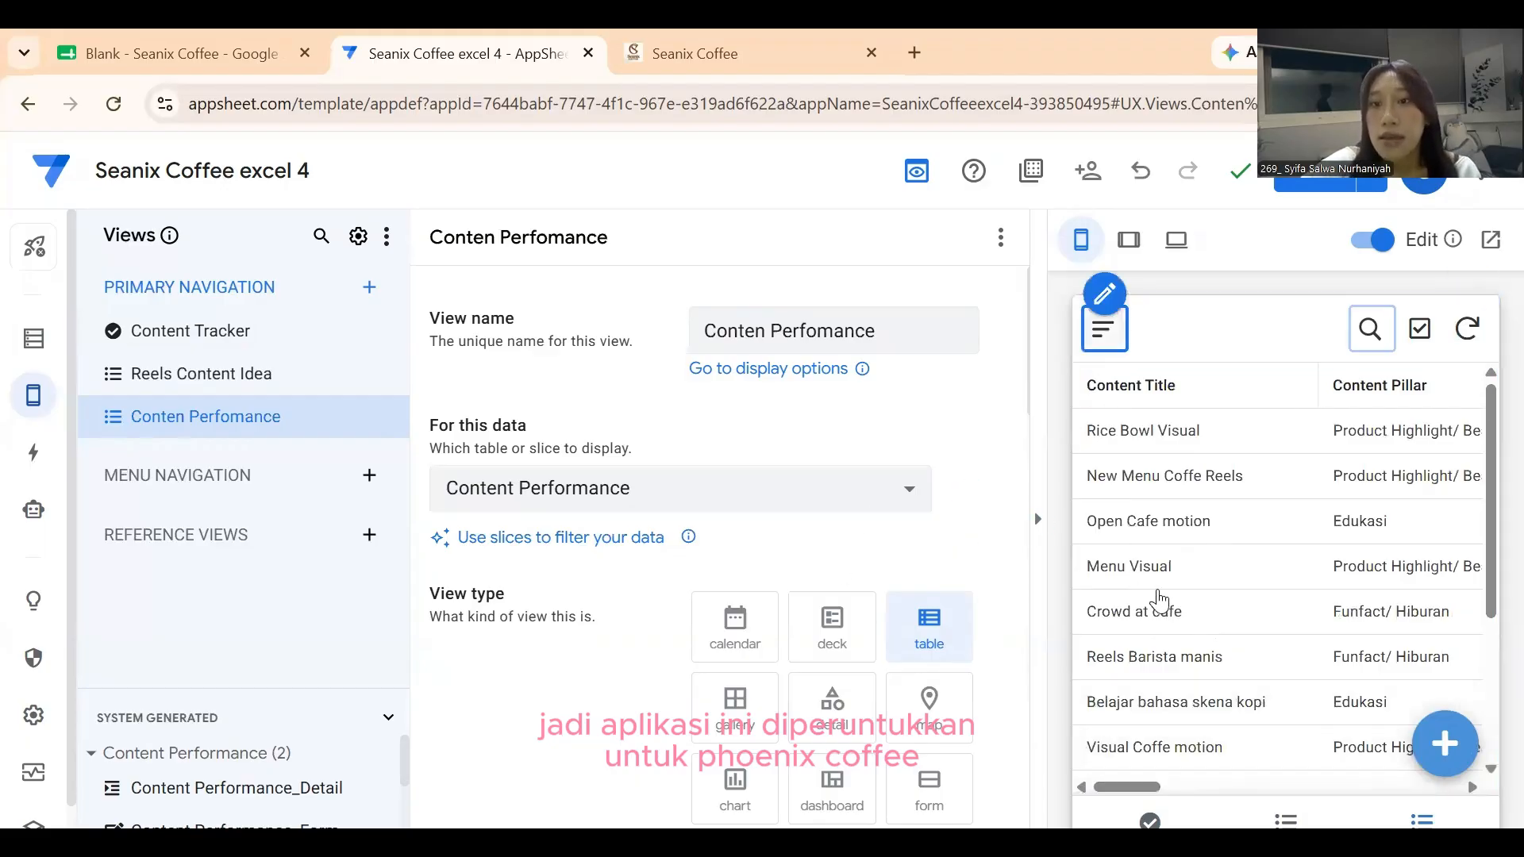
scroll(1198, 625, "down", 3)
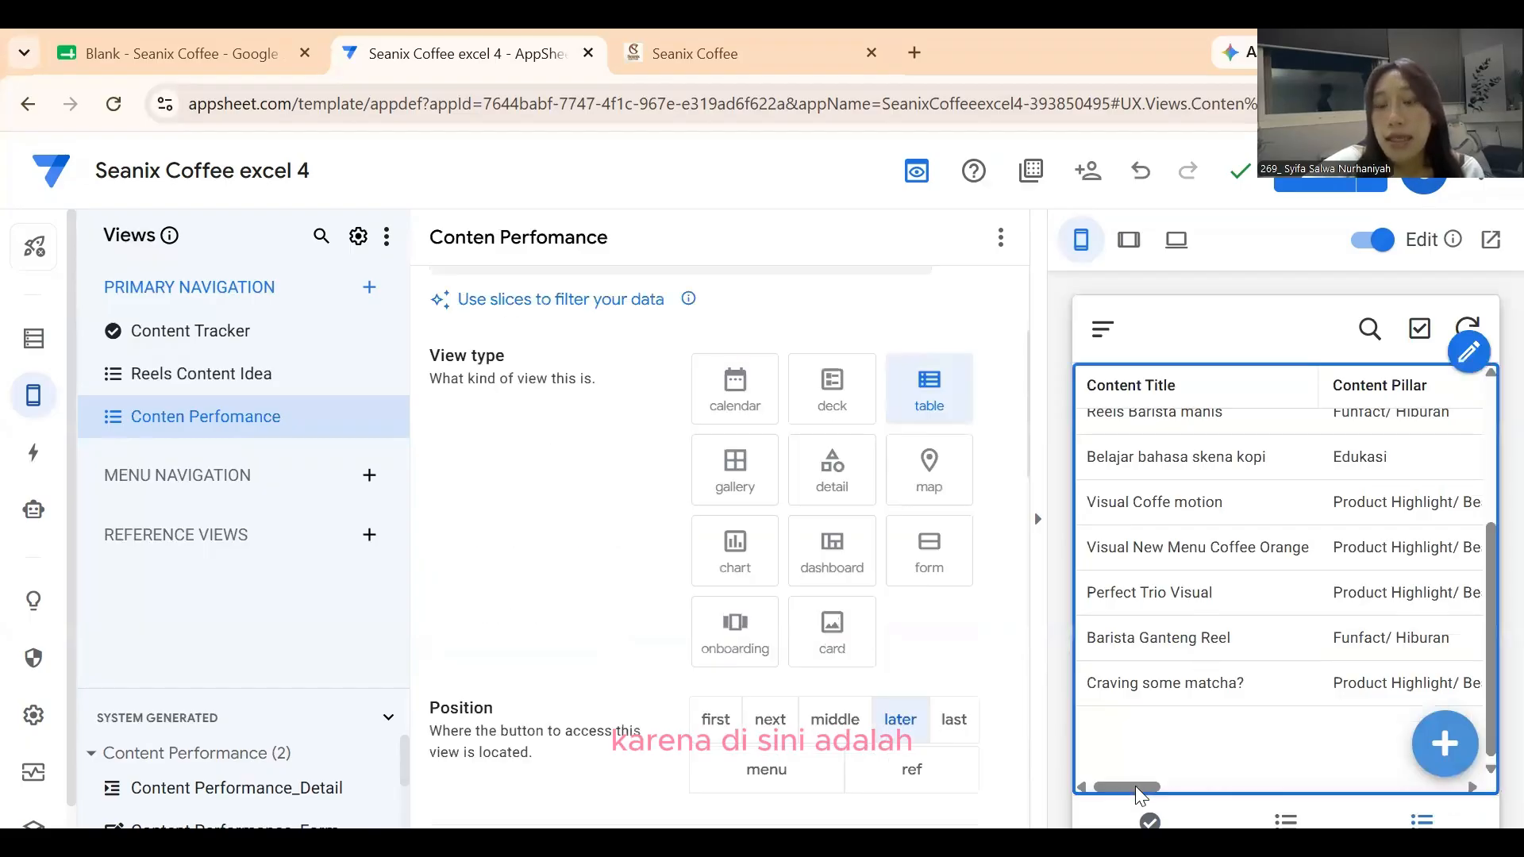
scroll(1136, 786, "down", 3)
left_click_drag(1120, 787, 1330, 786)
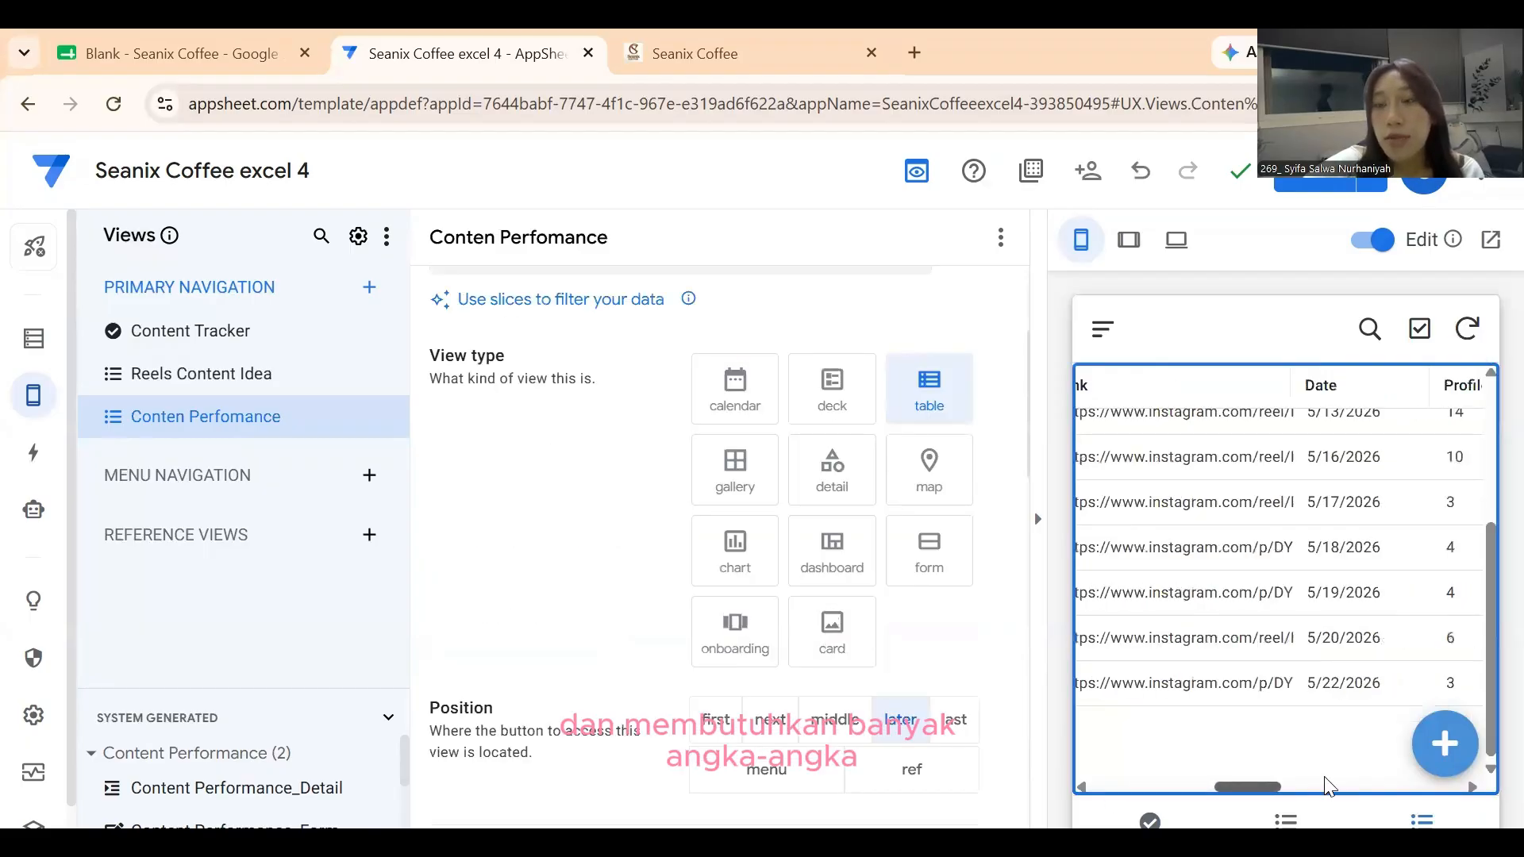
scroll(1421, 763, "right", 5)
scroll(1183, 514, "right", 2)
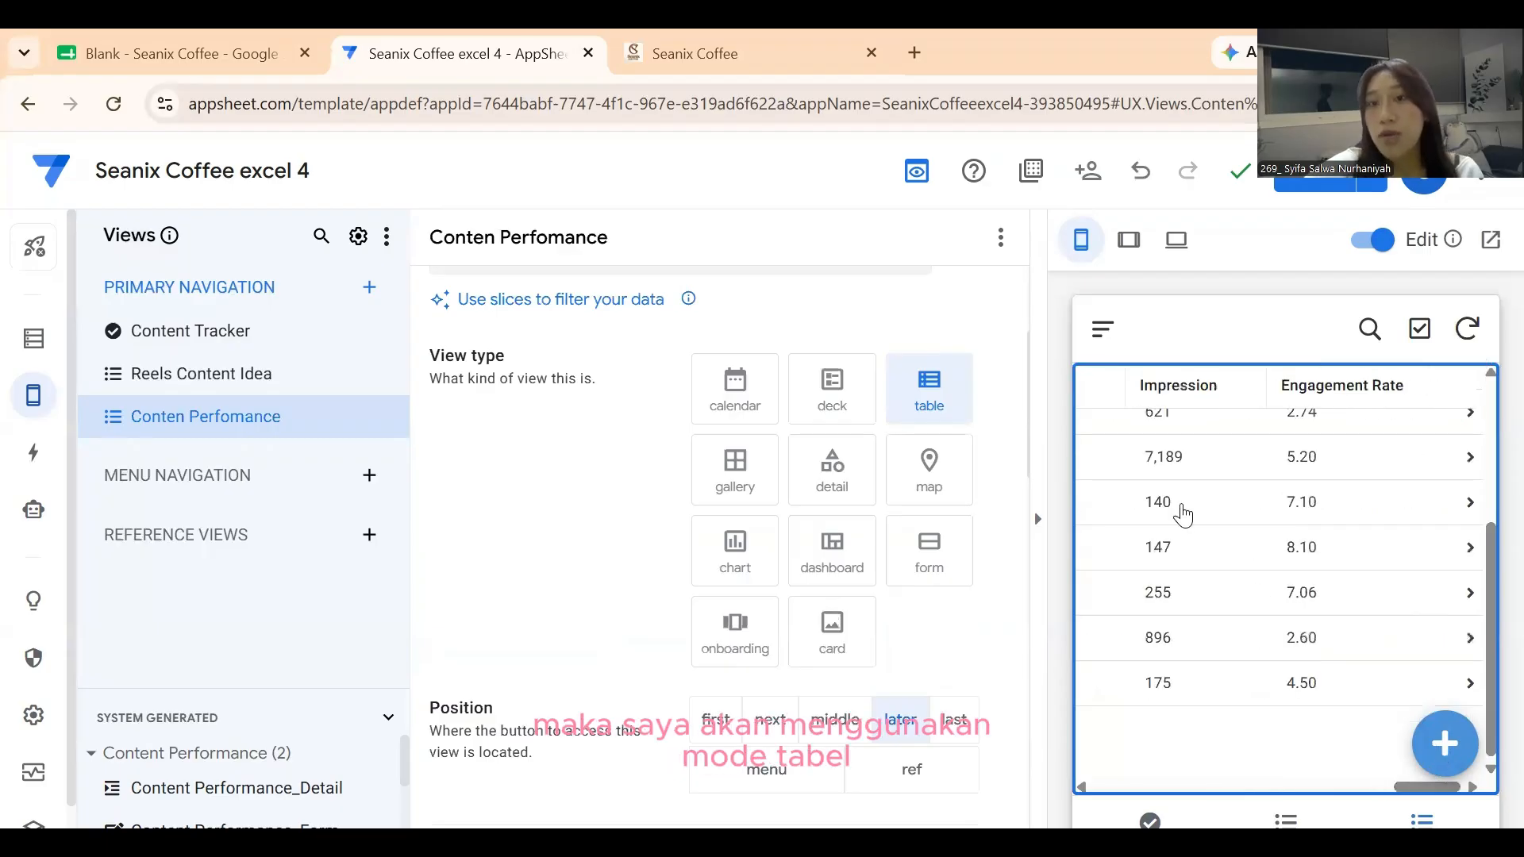
Find an icon for the Conten Perfomance view by searching for "chart" and choose the solid bar chart with a trend line.
scroll(889, 516, "down", 10)
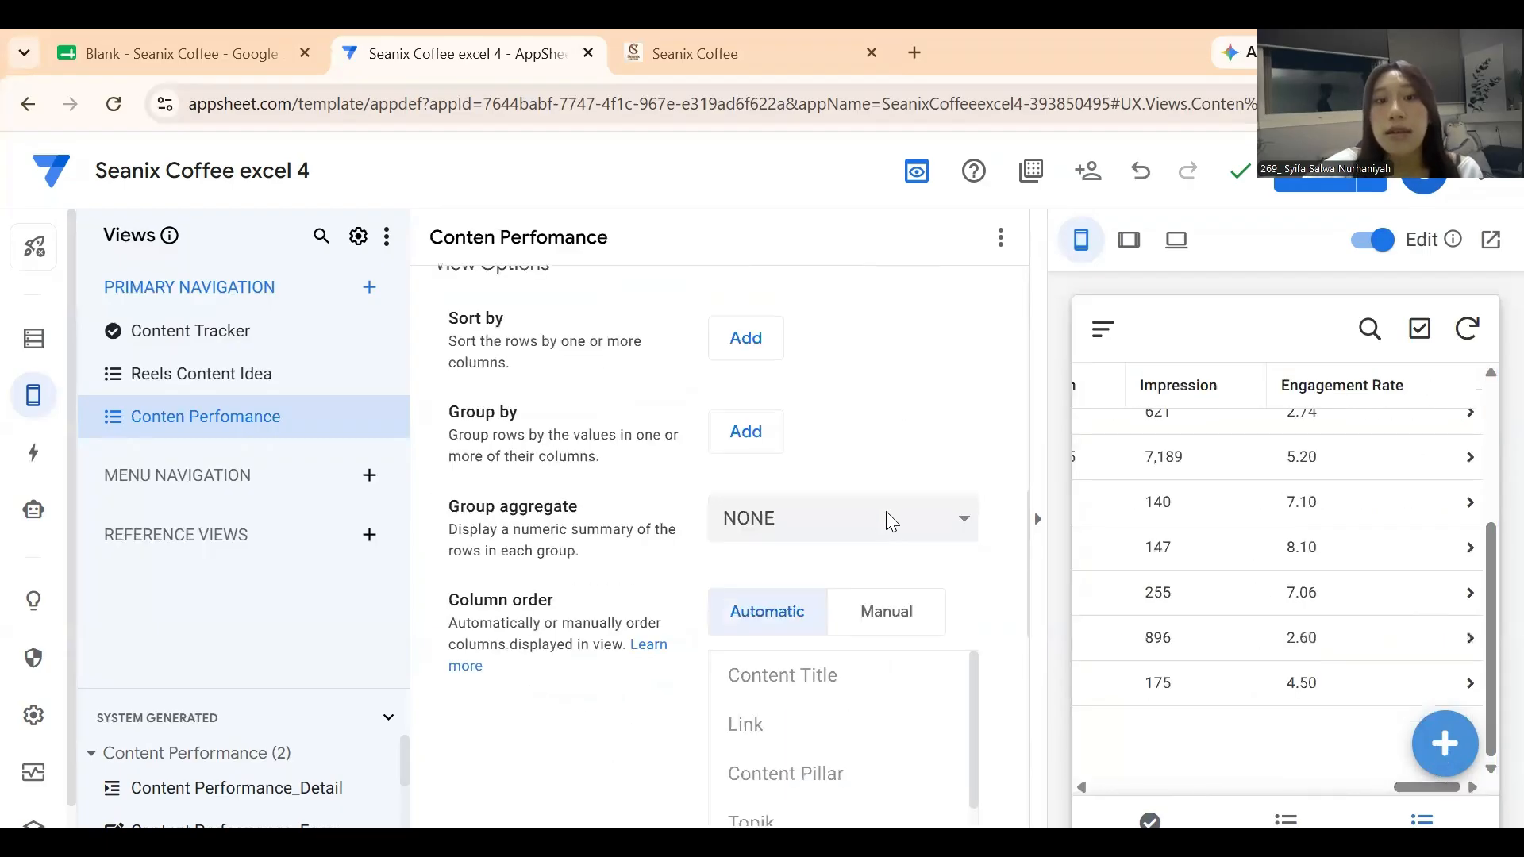
scroll(889, 513, "down", 5)
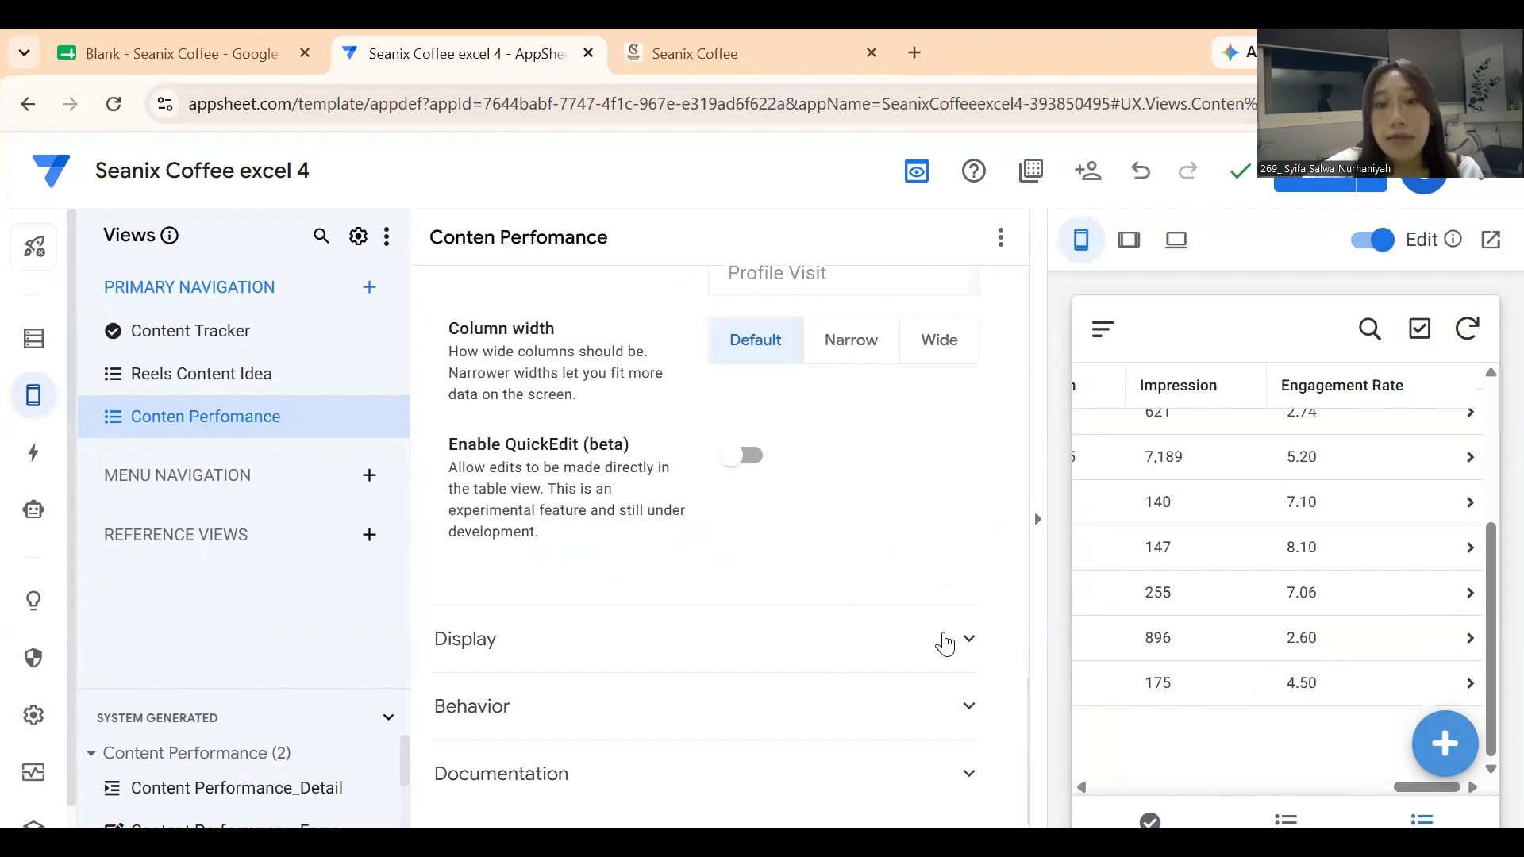
left_click(945, 644)
scroll(794, 615, "down", 3)
scroll(834, 627, "down", 3)
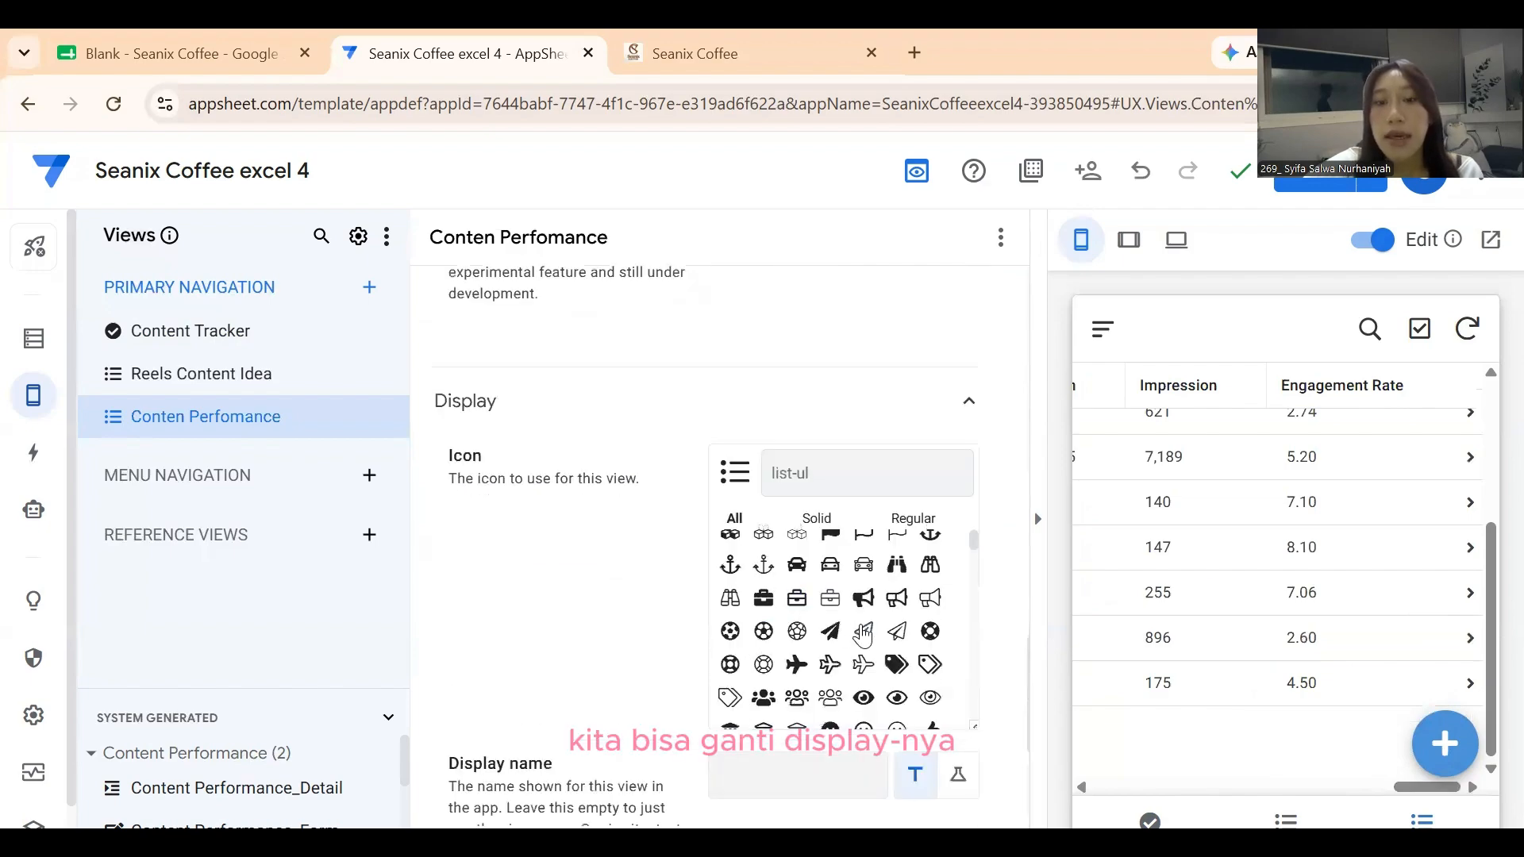
scroll(864, 635, "down", 3)
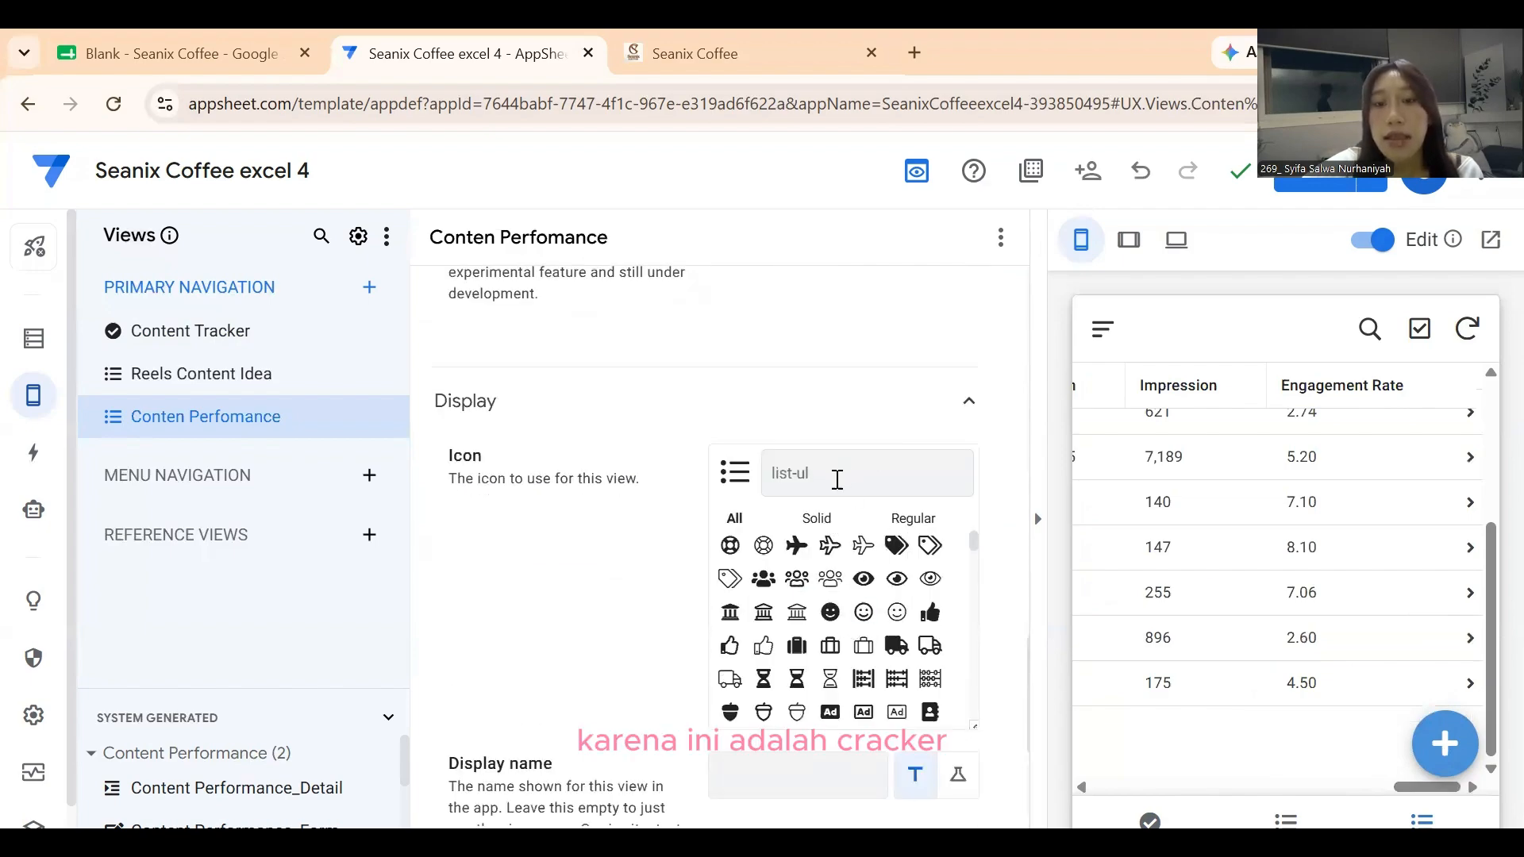
type("chart")
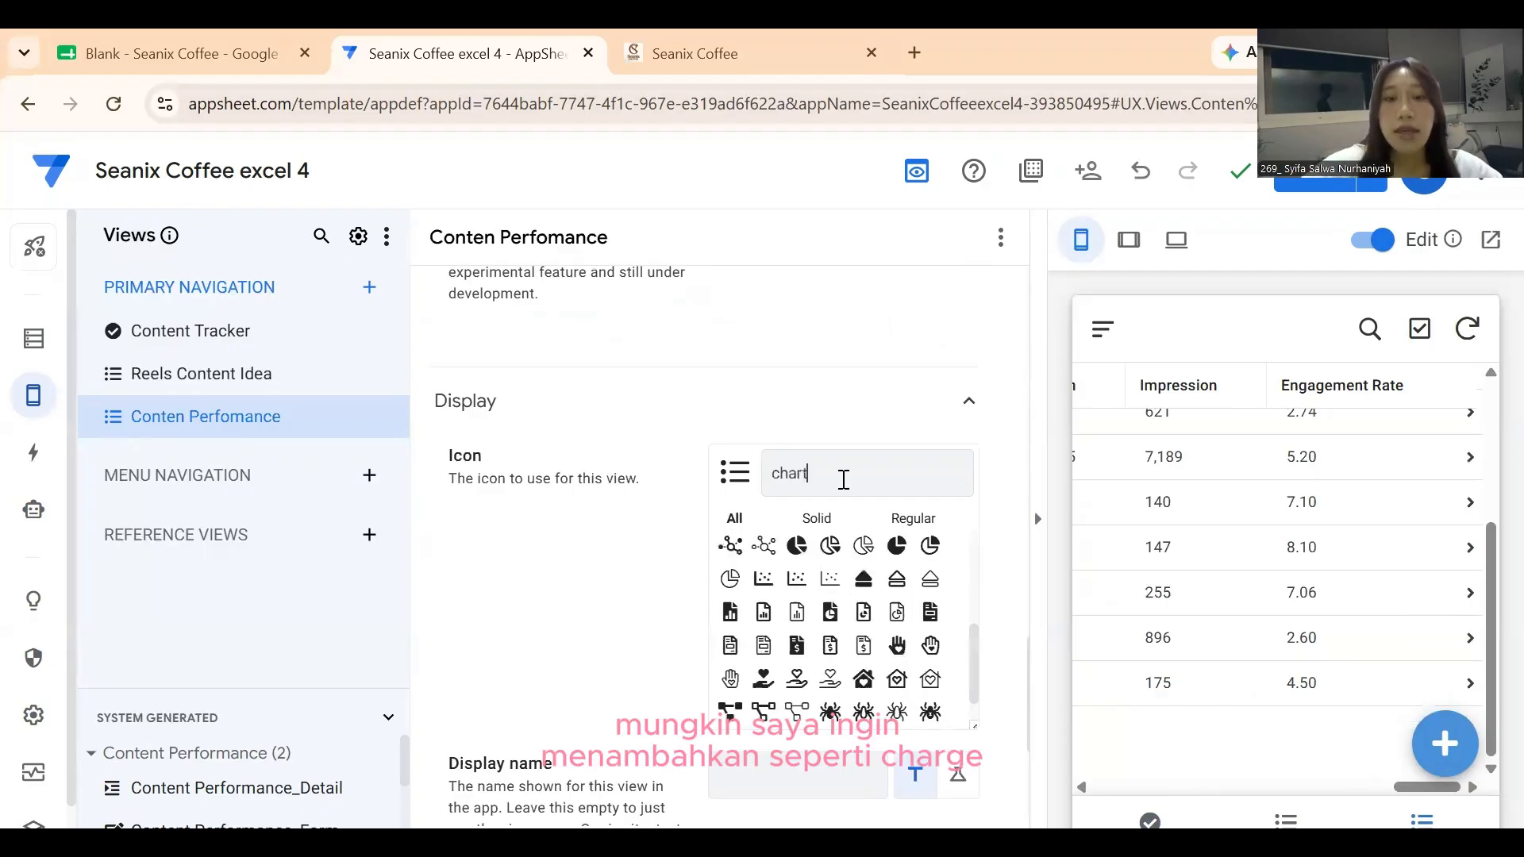
left_click(731, 540)
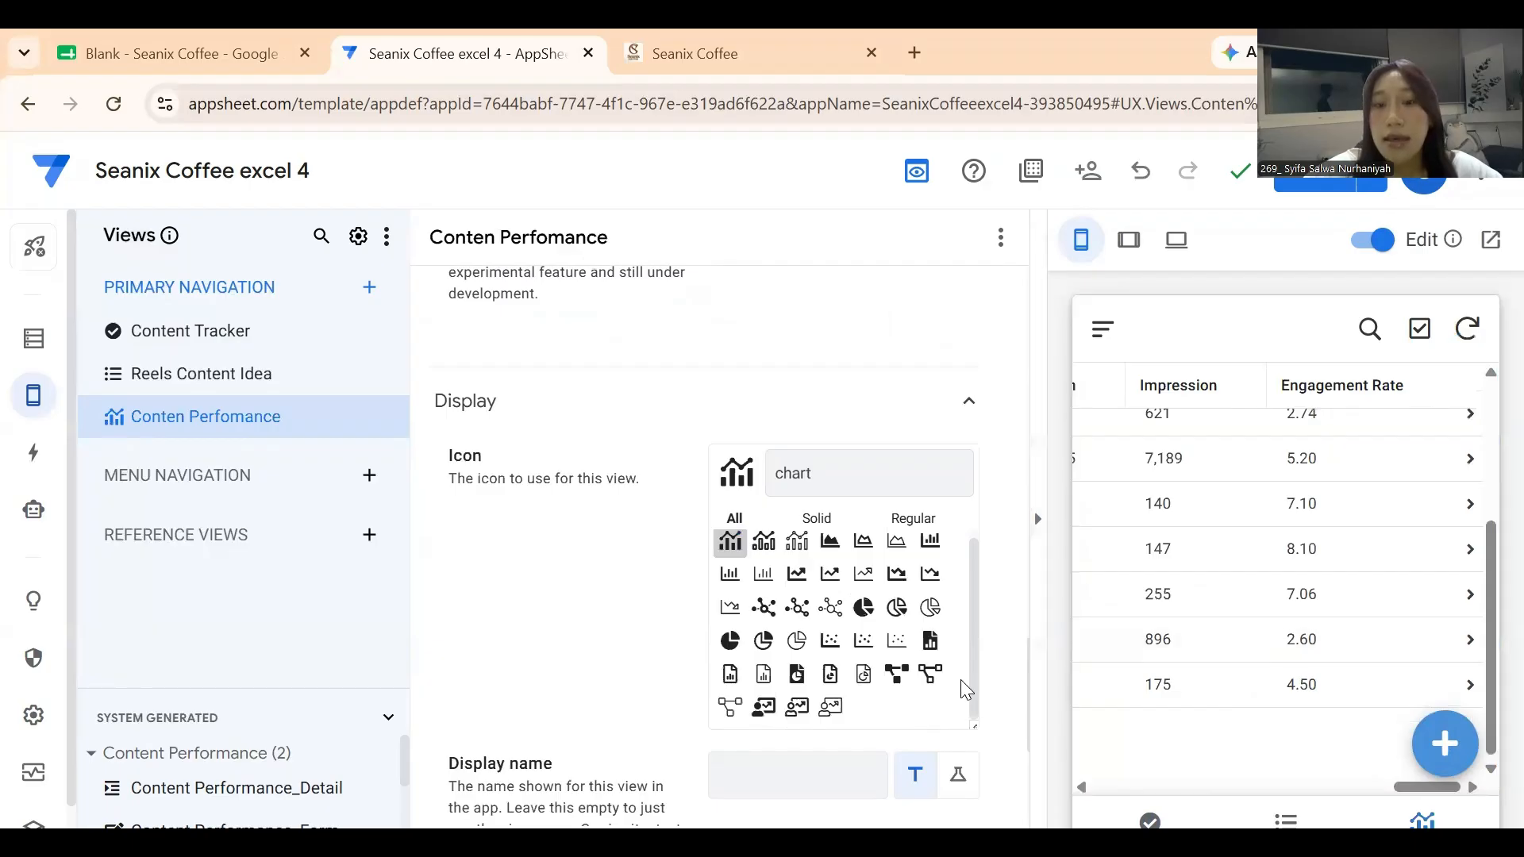
left_click(968, 404)
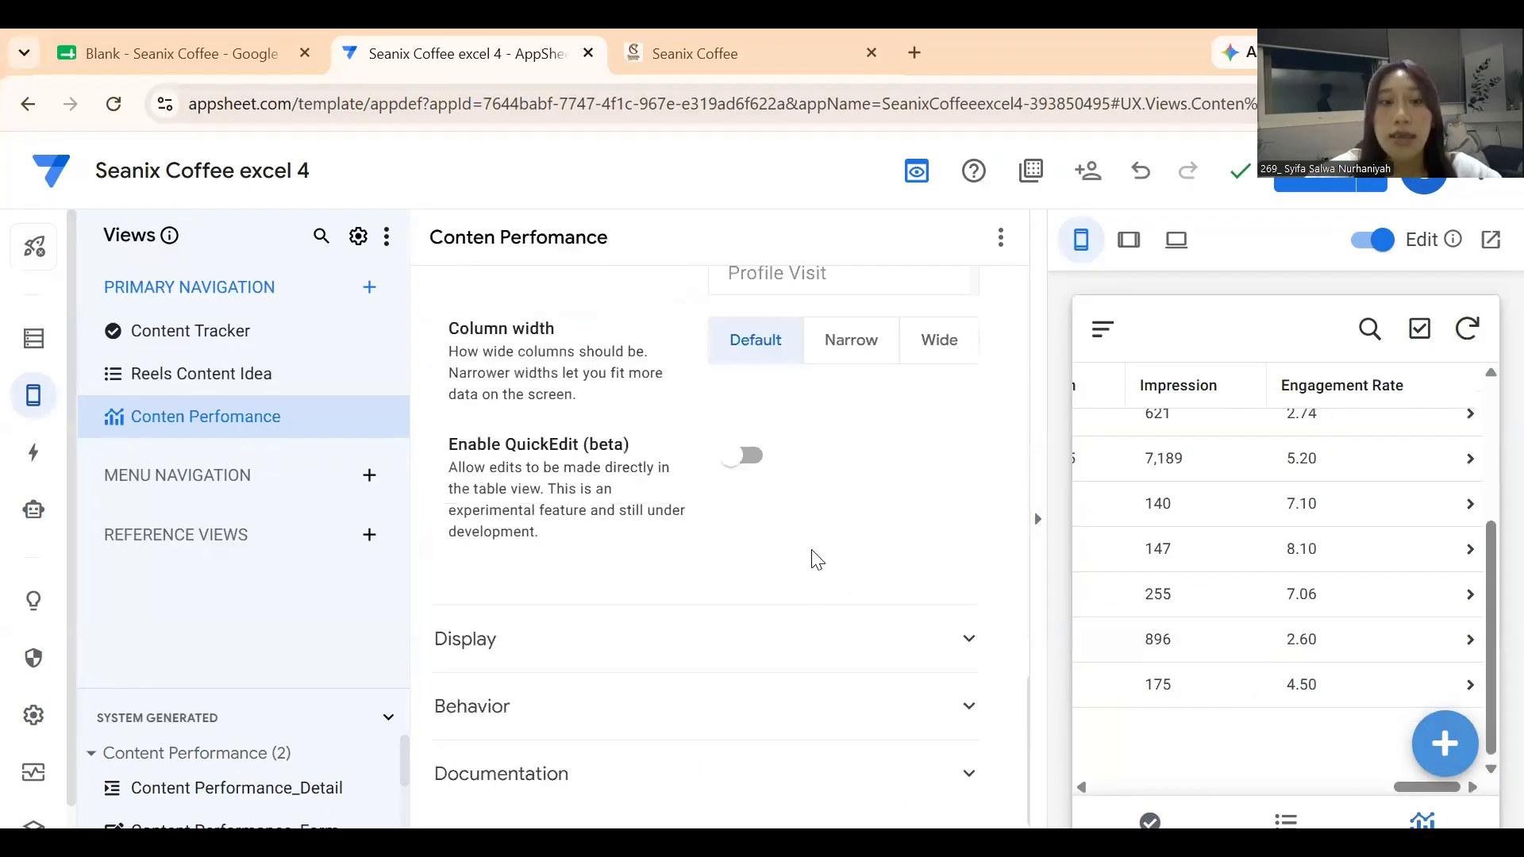
Look over the Behavior and Documentation settings of the Conten Perfomance view.
left_click(780, 701)
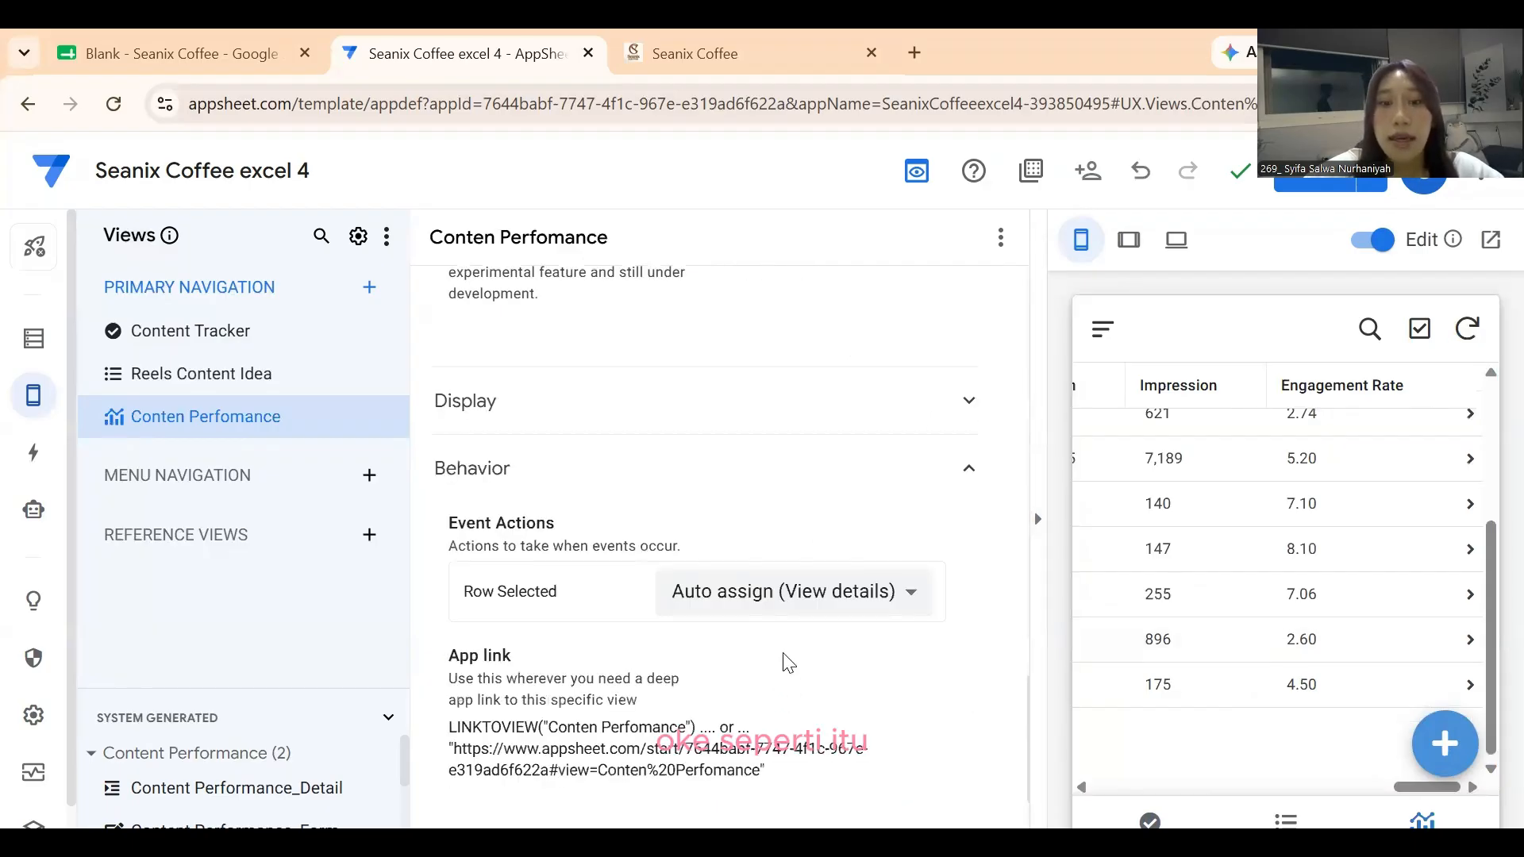
left_click(977, 467)
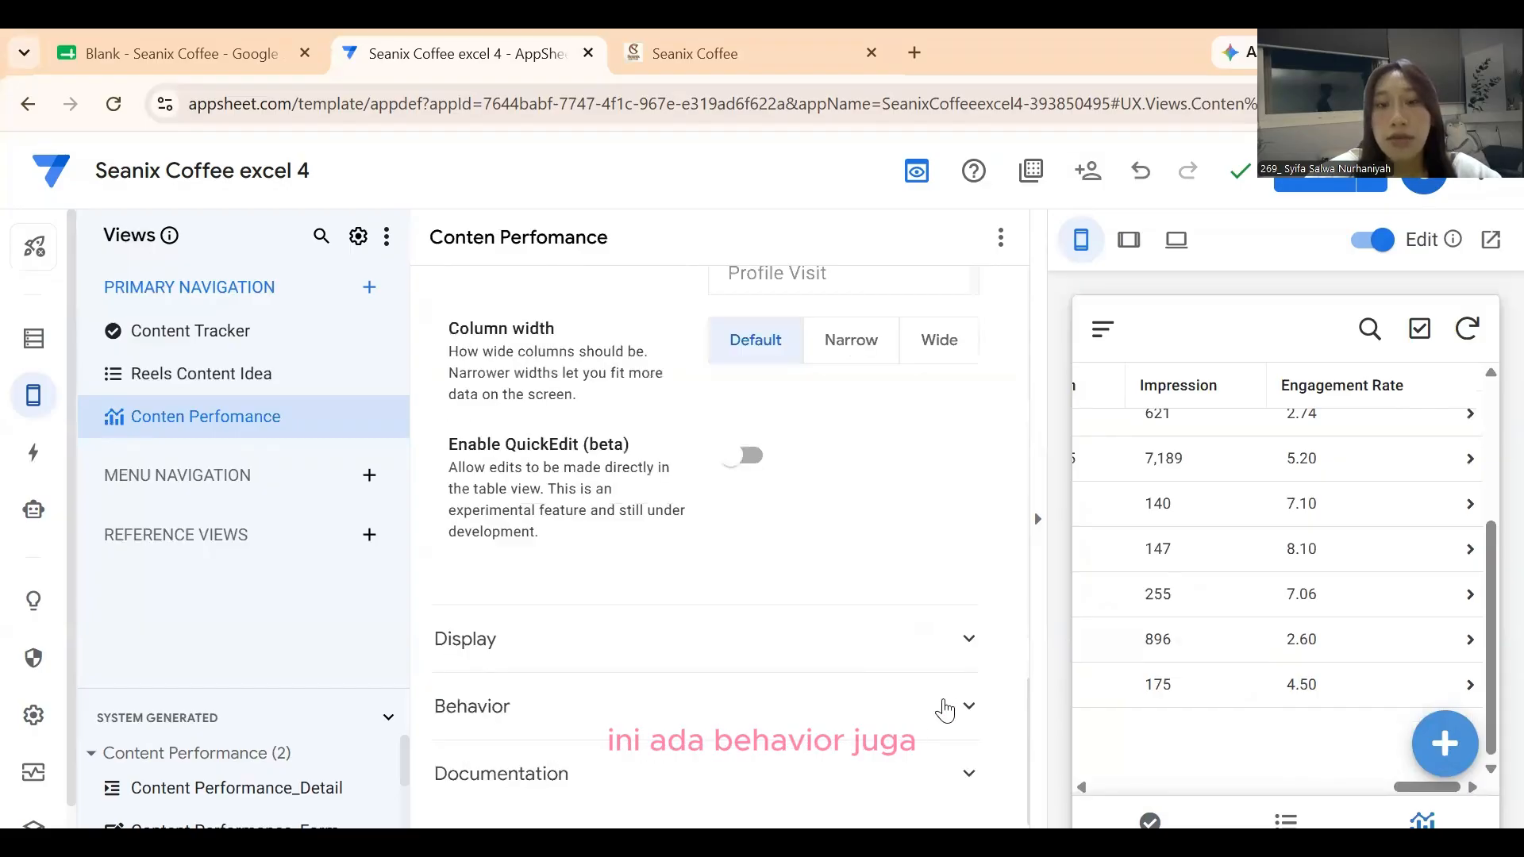
left_click(945, 707)
left_click(972, 467)
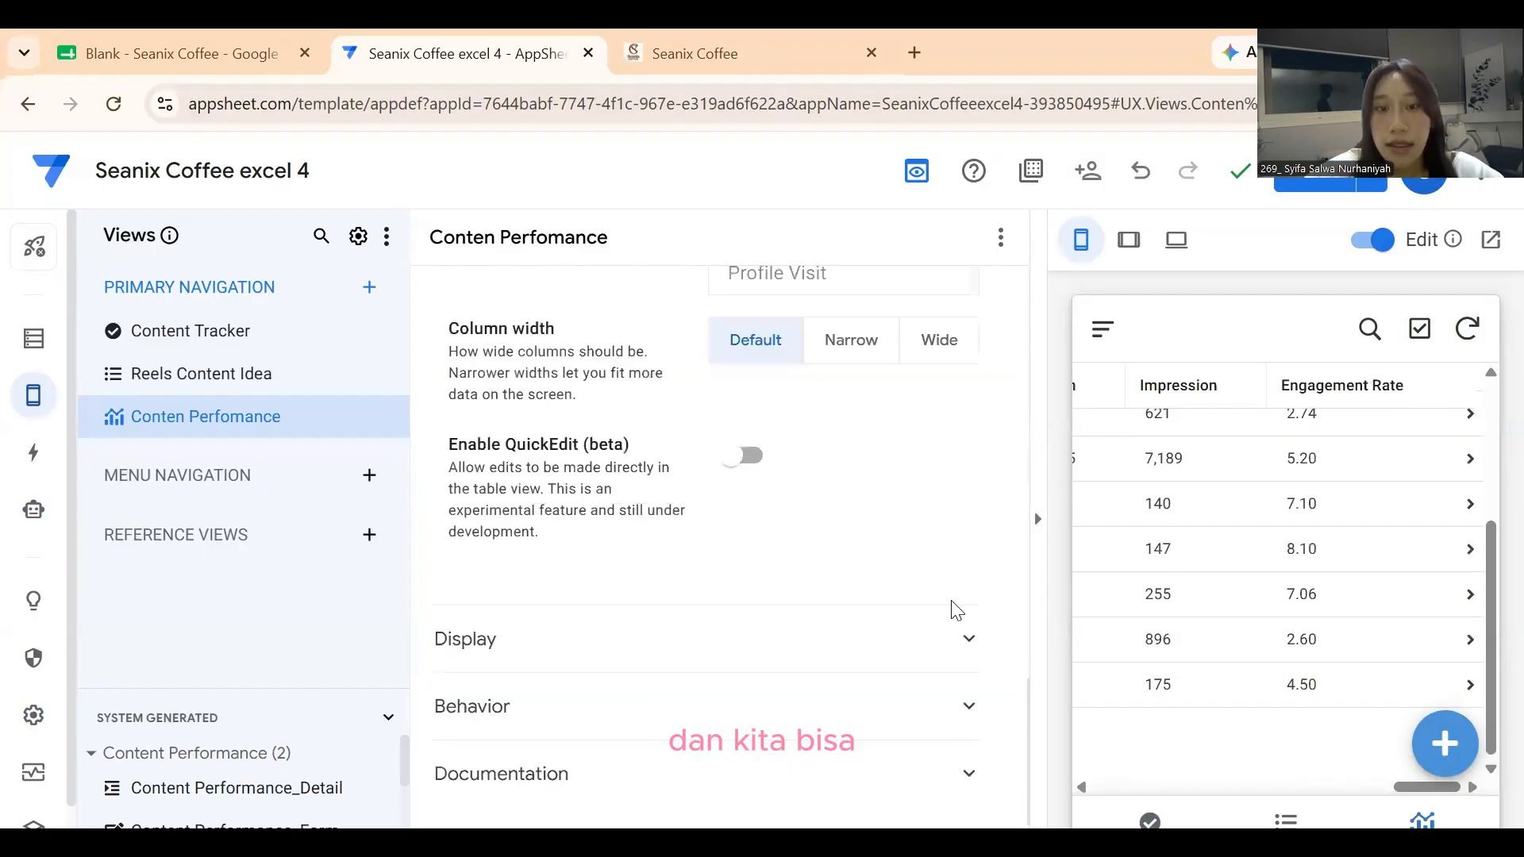
left_click(944, 777)
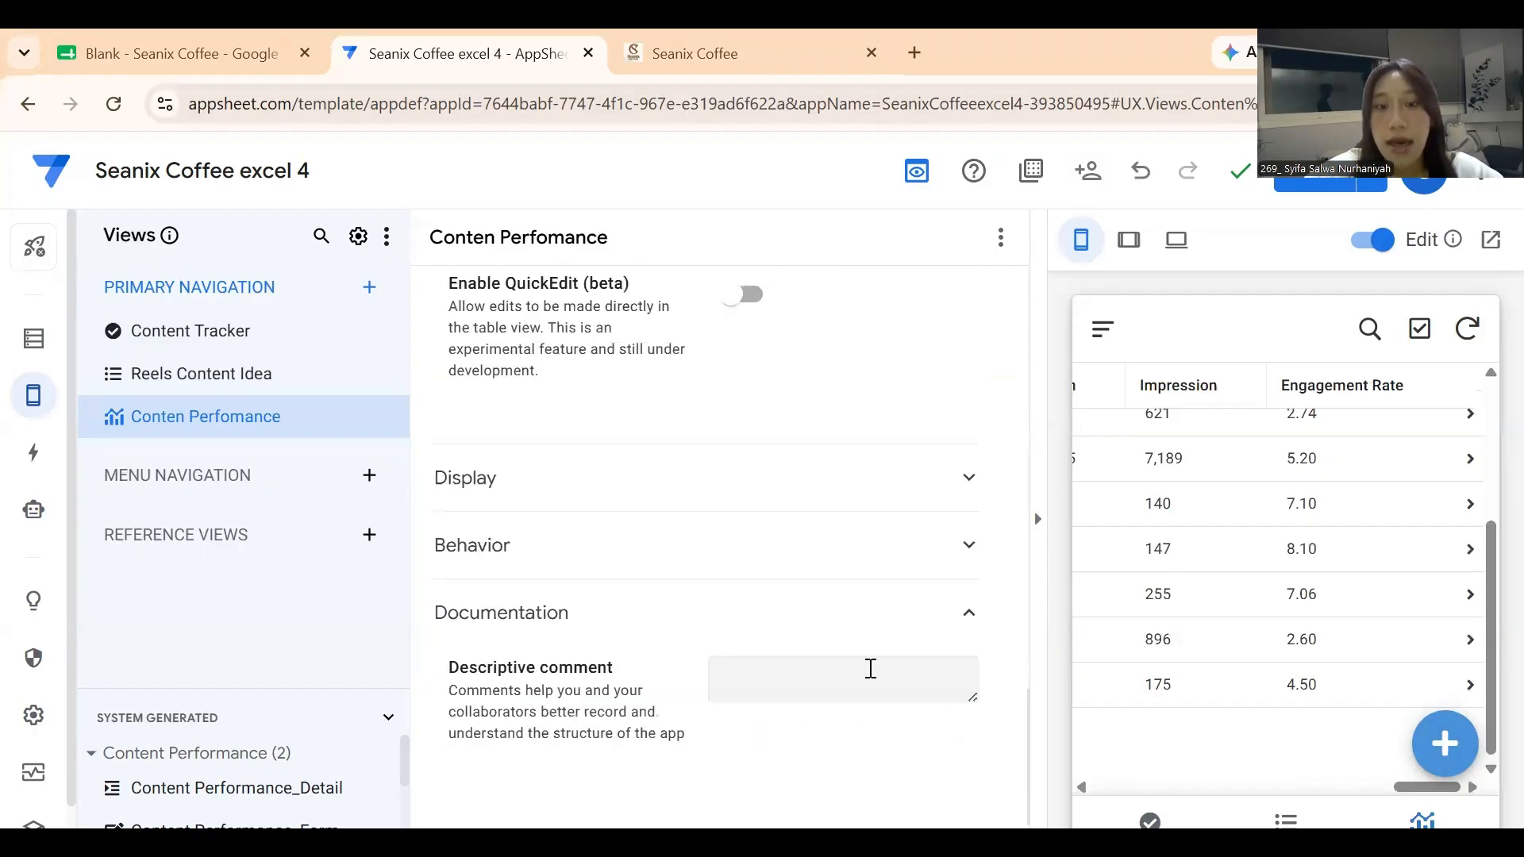
left_click(965, 619)
scroll(878, 622, "up", 5)
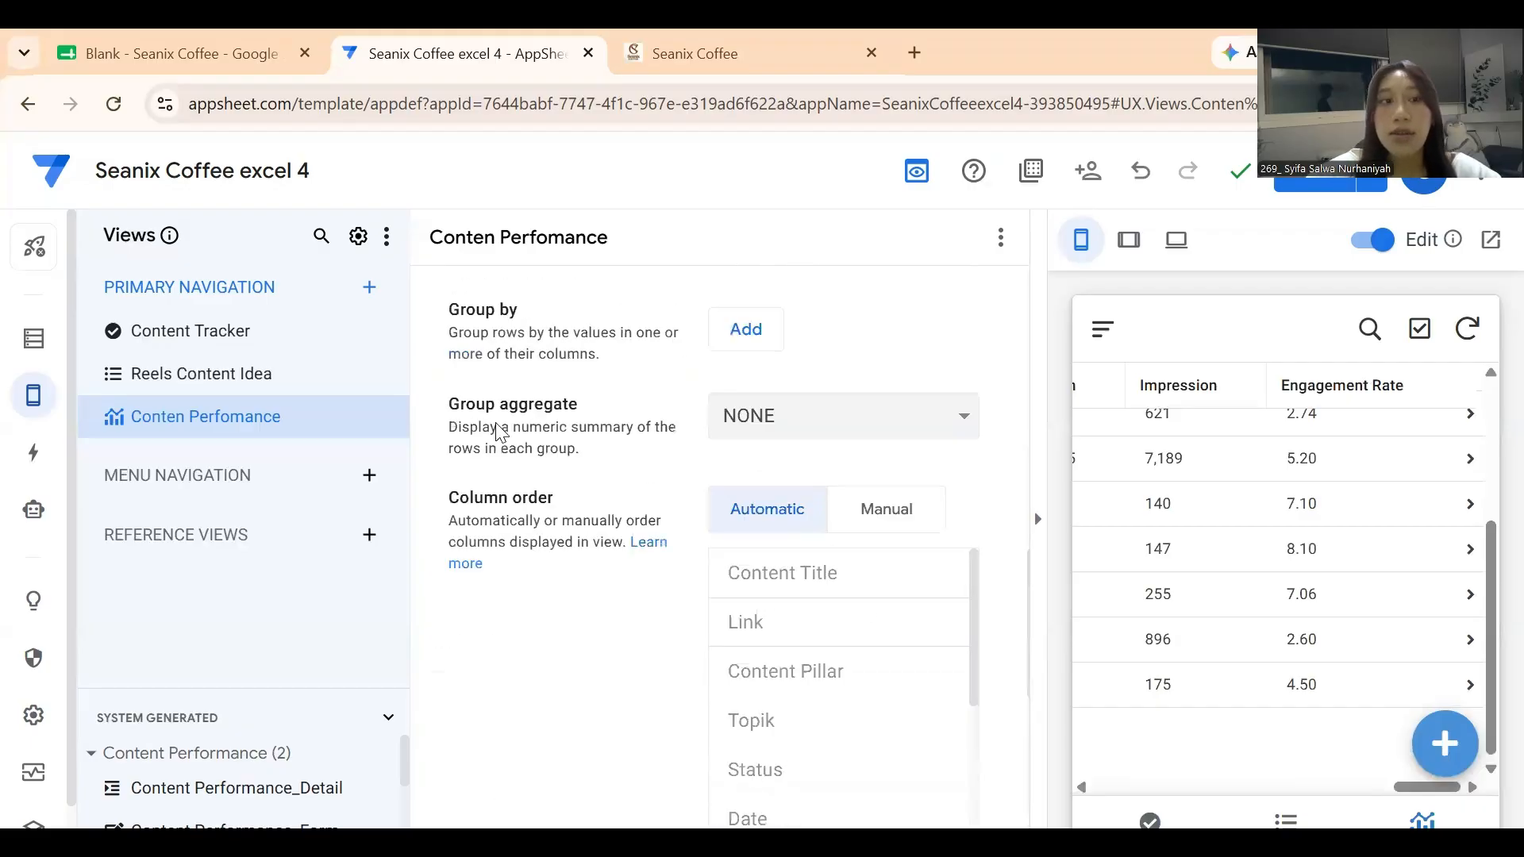
Open the Reels Content Idea view, check its options for moving between navigation groups, and look through its settings.
left_click(309, 375)
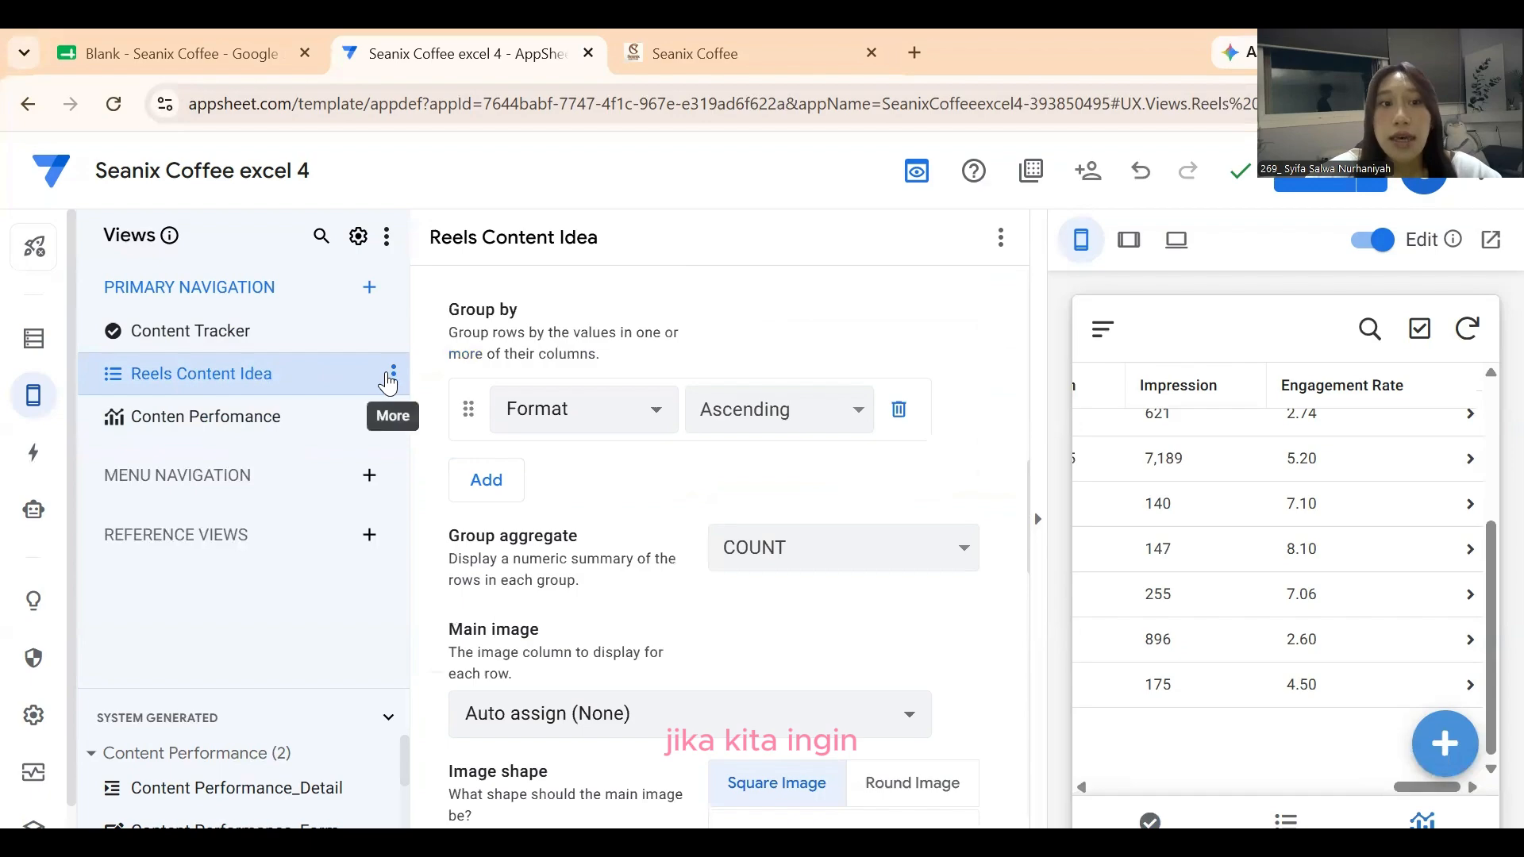
left_click(392, 375)
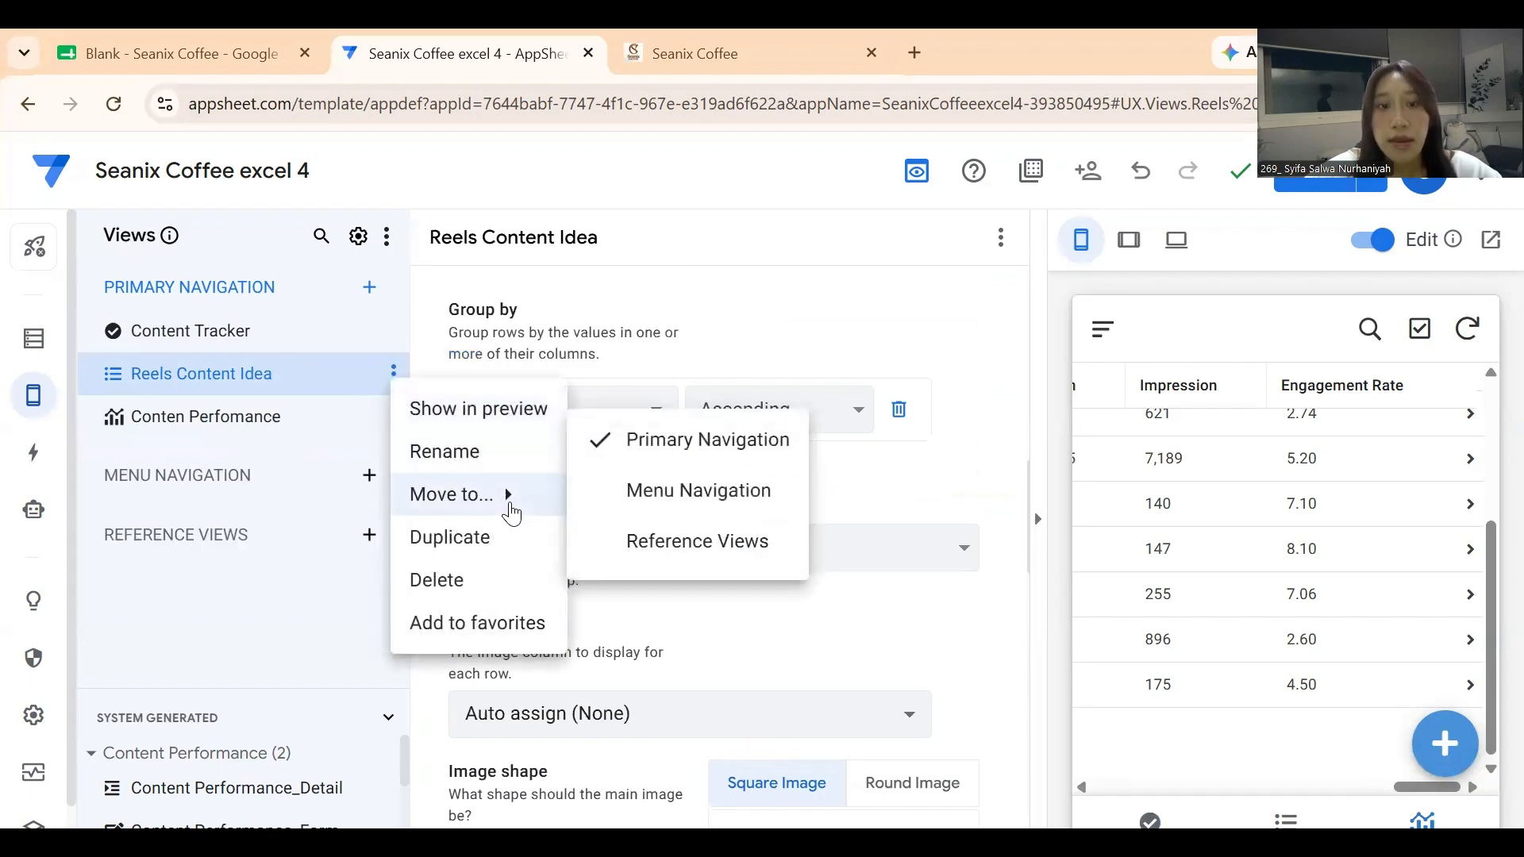
left_click(715, 575)
scroll(837, 571, "down", 15)
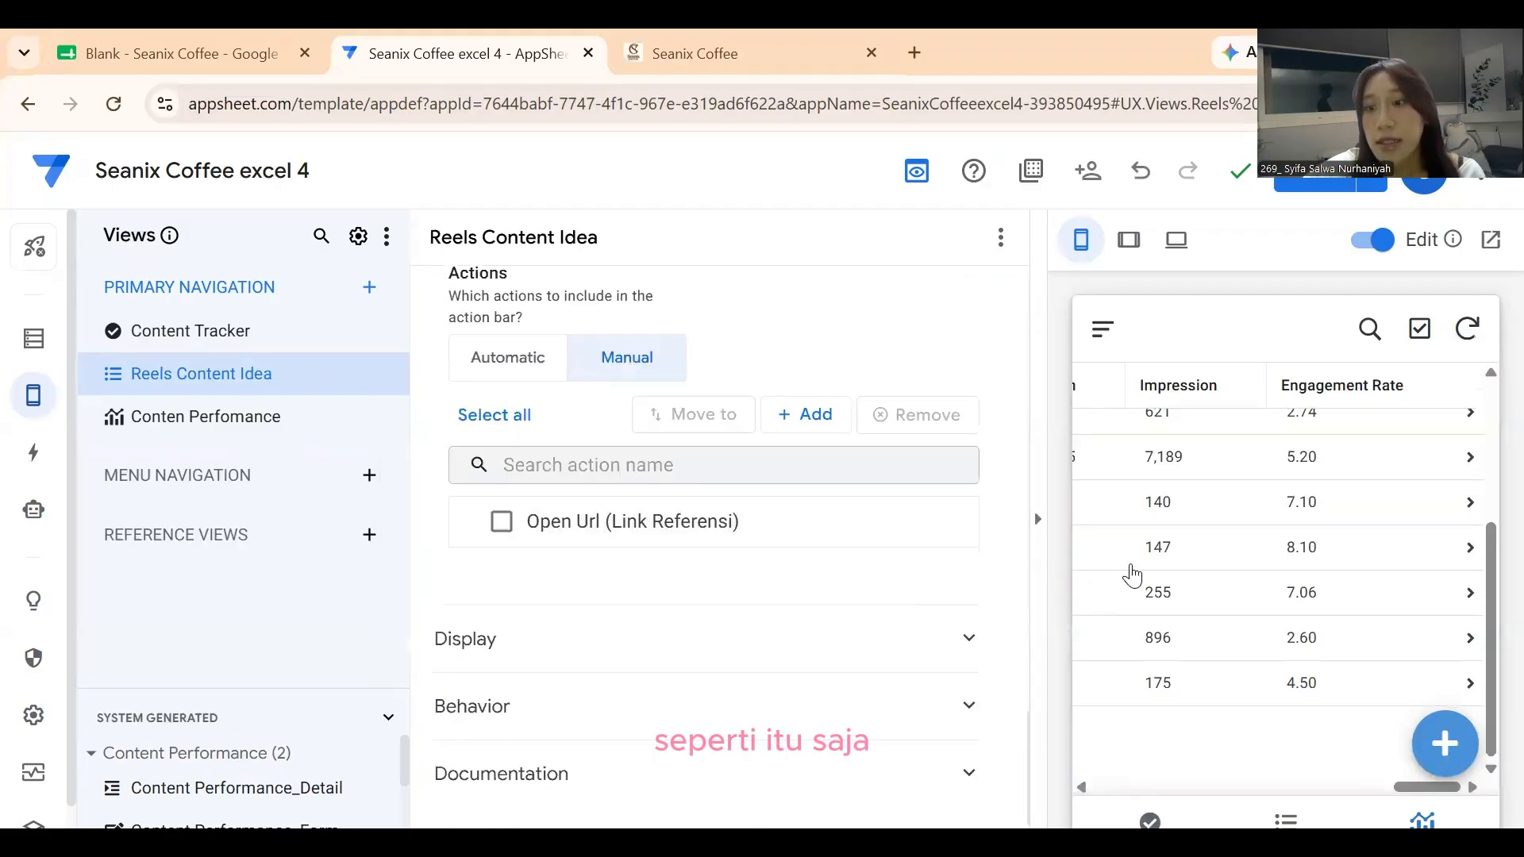
scroll(1191, 540, "up", 3)
scroll(1389, 527, "down", 3)
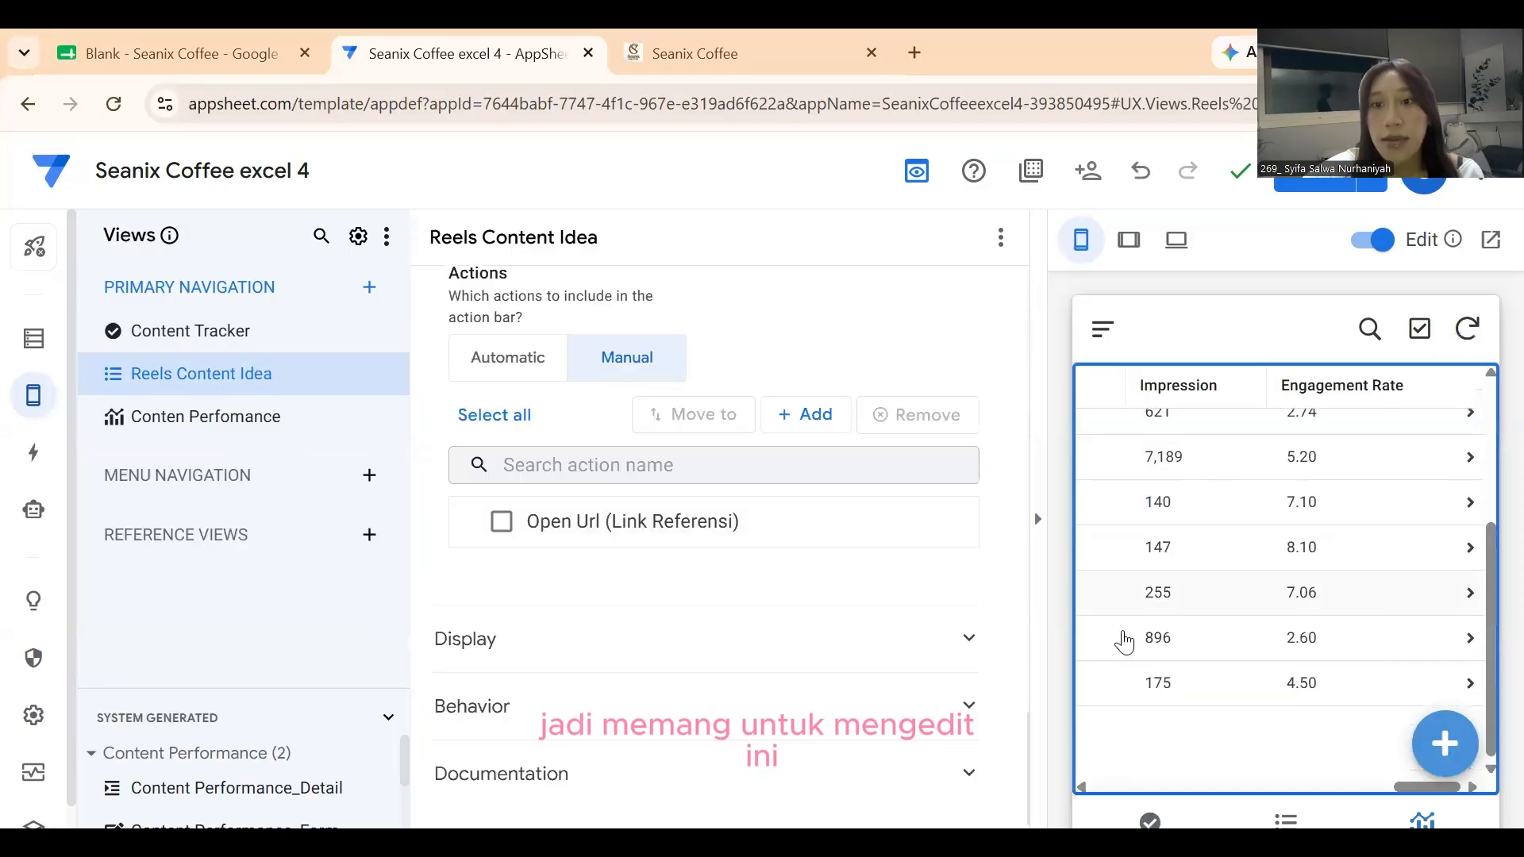
Look at the column setup of the Content Performance data table, and return to the views.
left_click(46, 355)
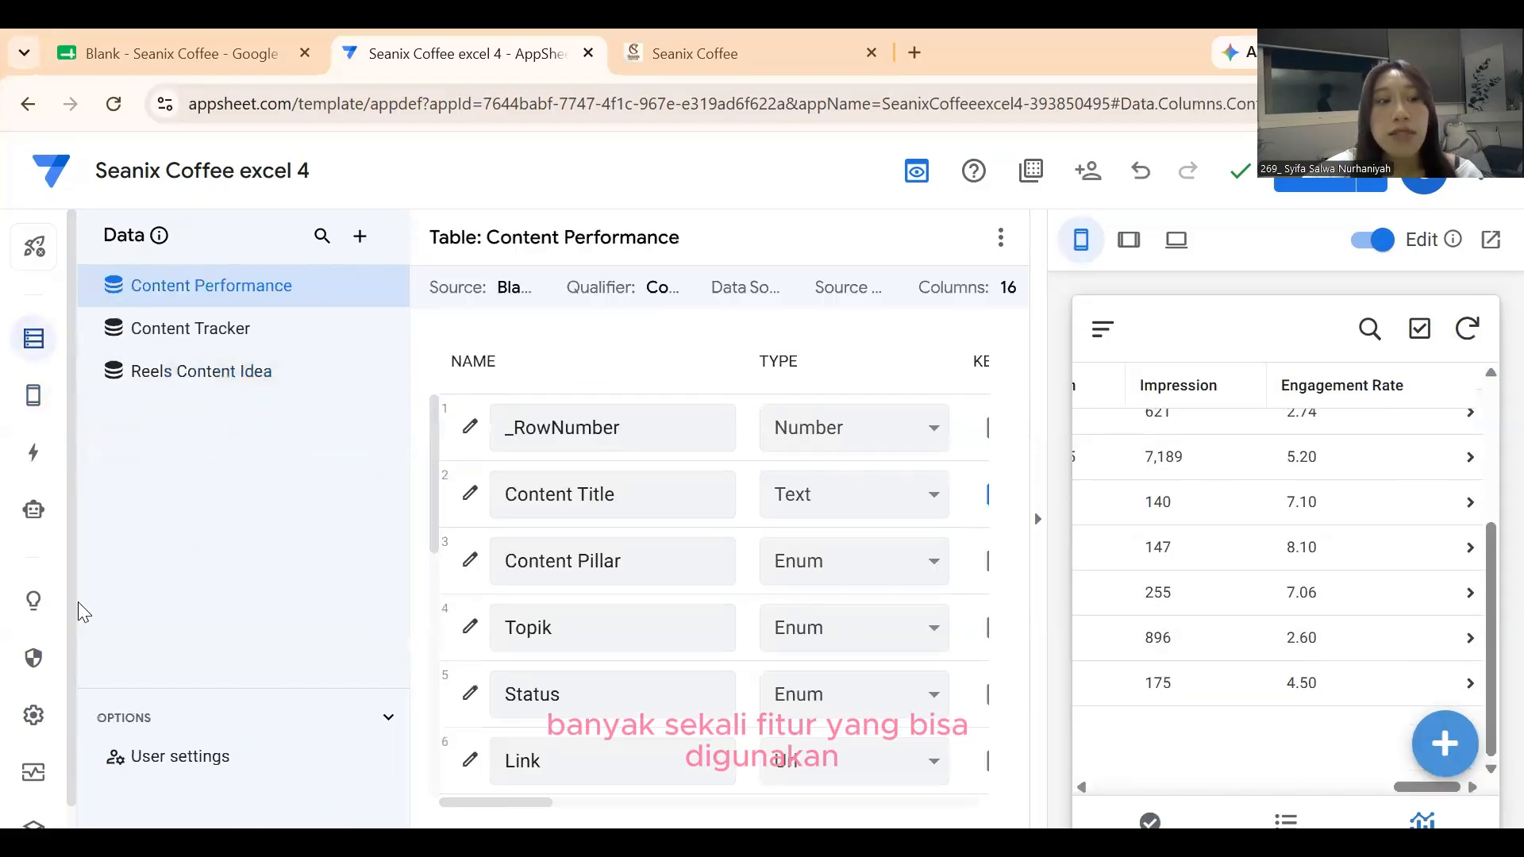
mouse_move(40, 399)
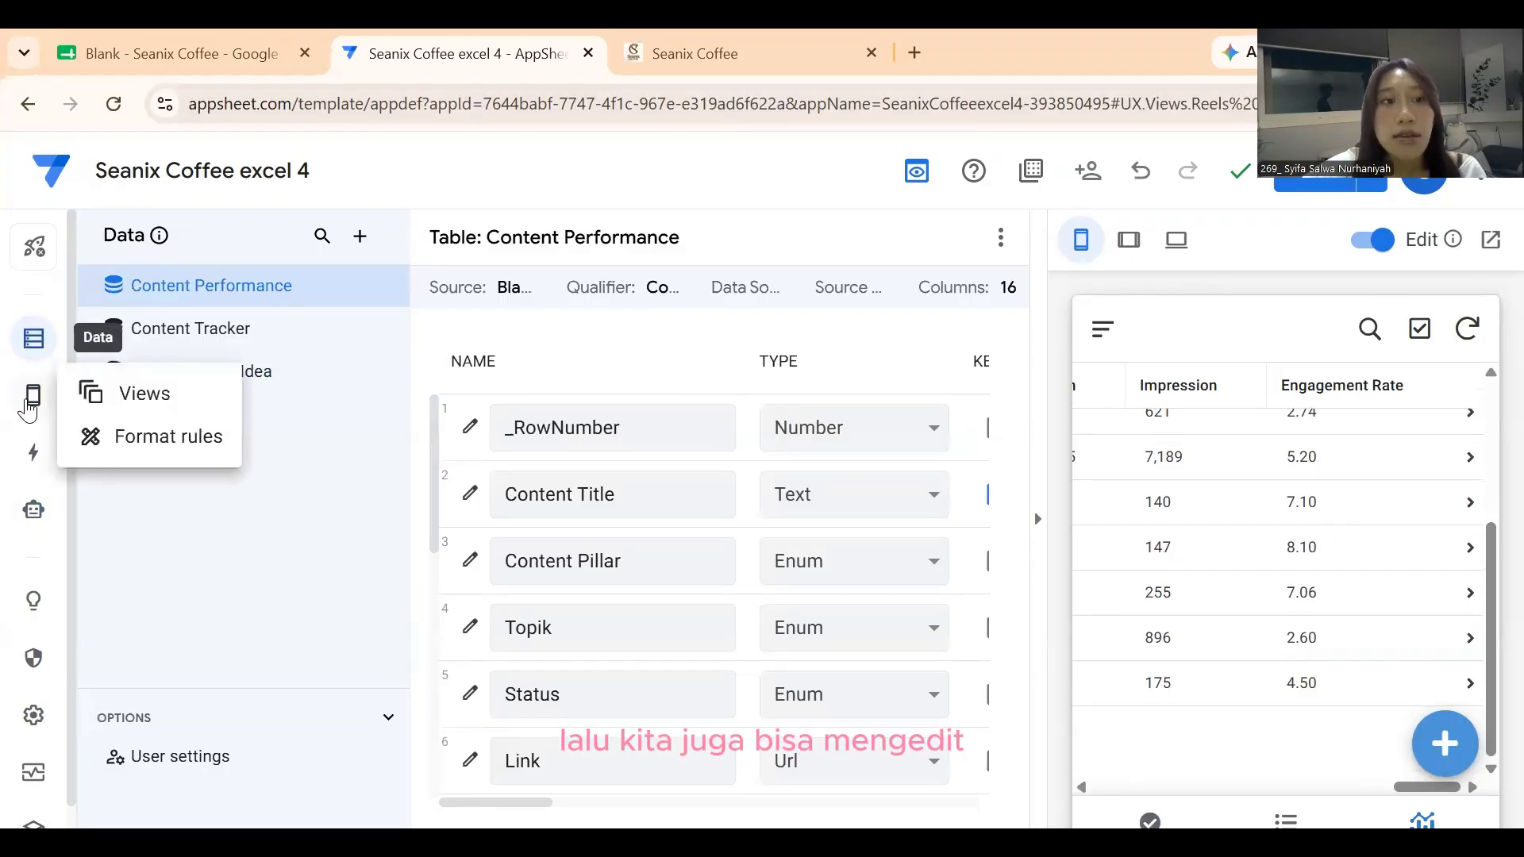
left_click(30, 405)
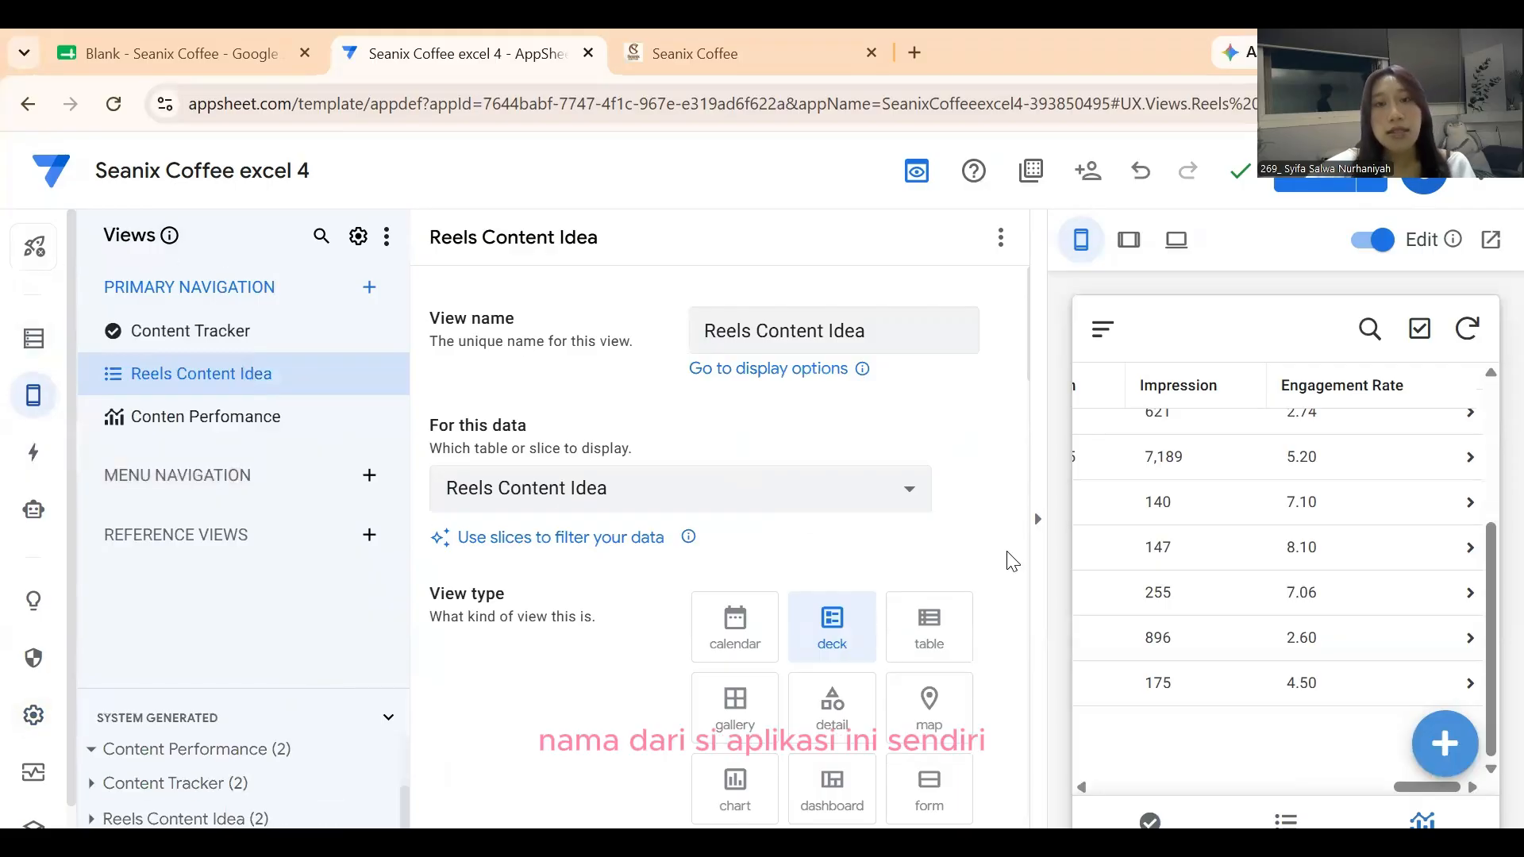
Open the Theme & Brand settings from the app logo in the preview's app menu and review the theme, color and image options.
left_click(1103, 329)
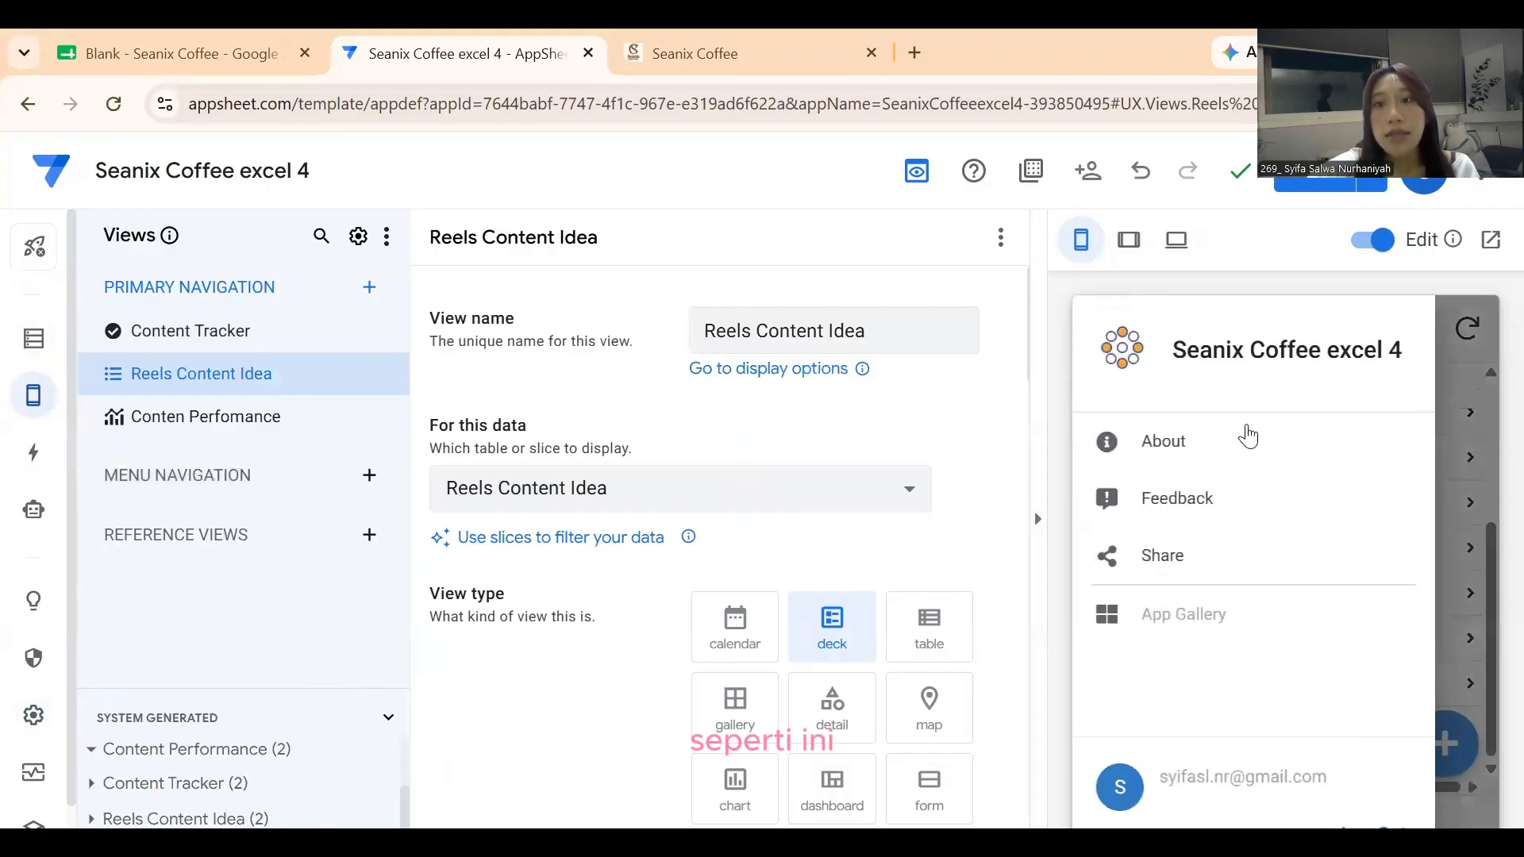
mouse_move(1219, 366)
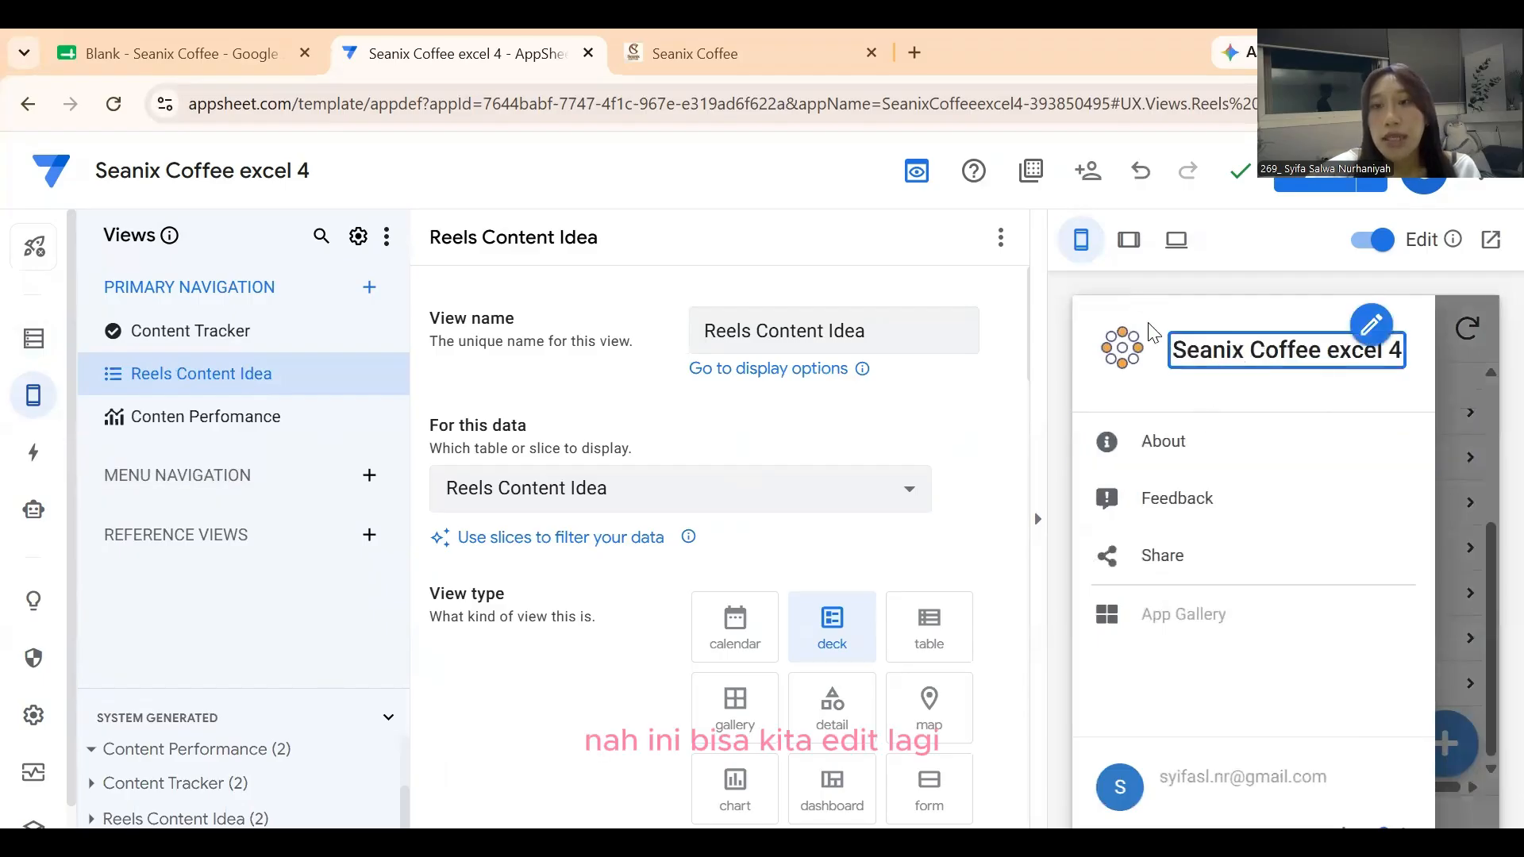
left_click(1117, 316)
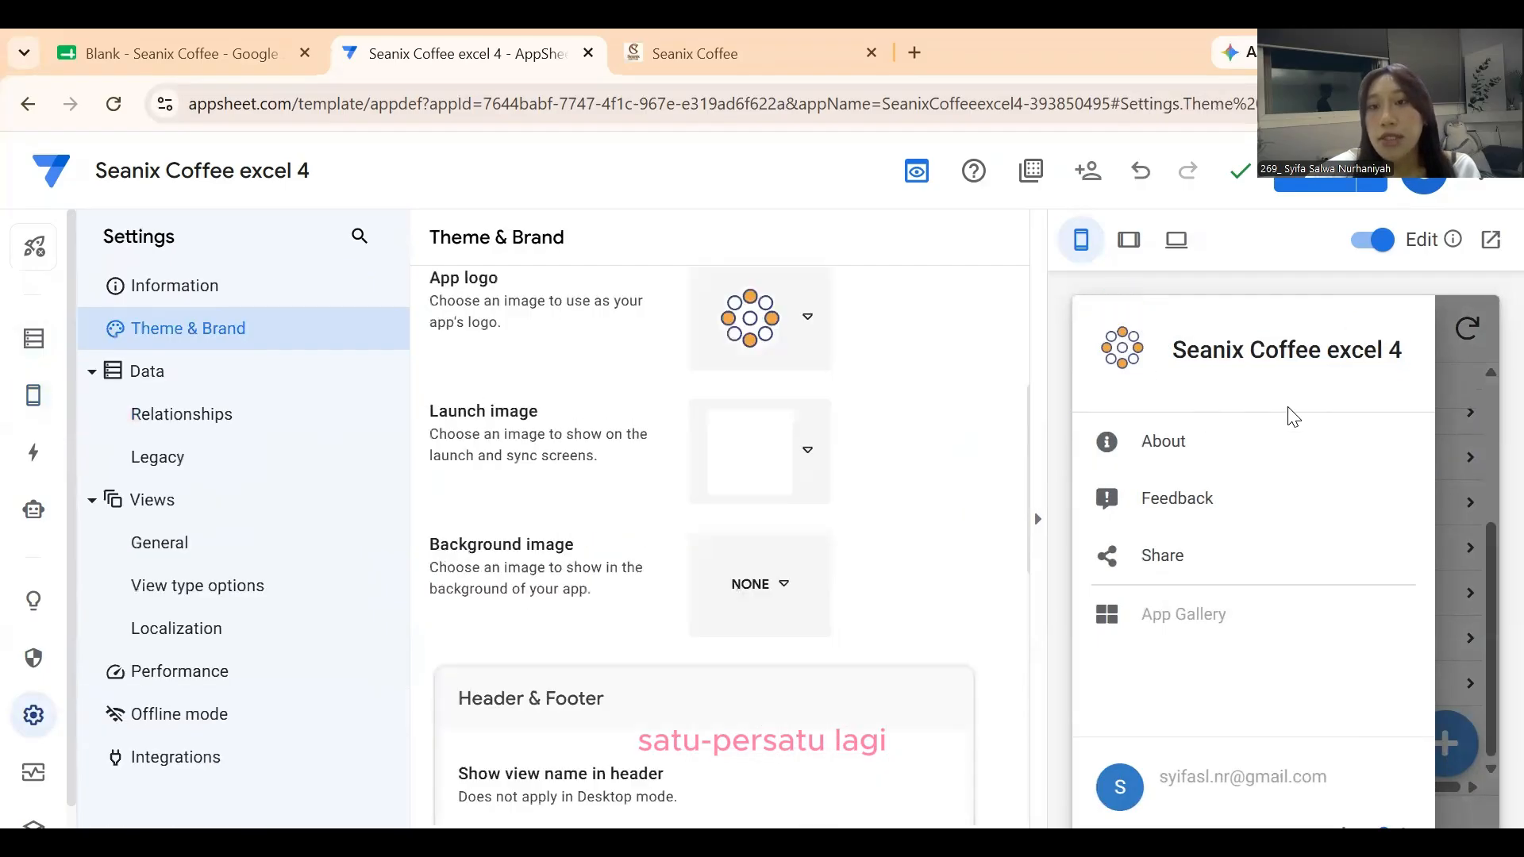
scroll(699, 358, "up", 5)
scroll(815, 669, "down", 2)
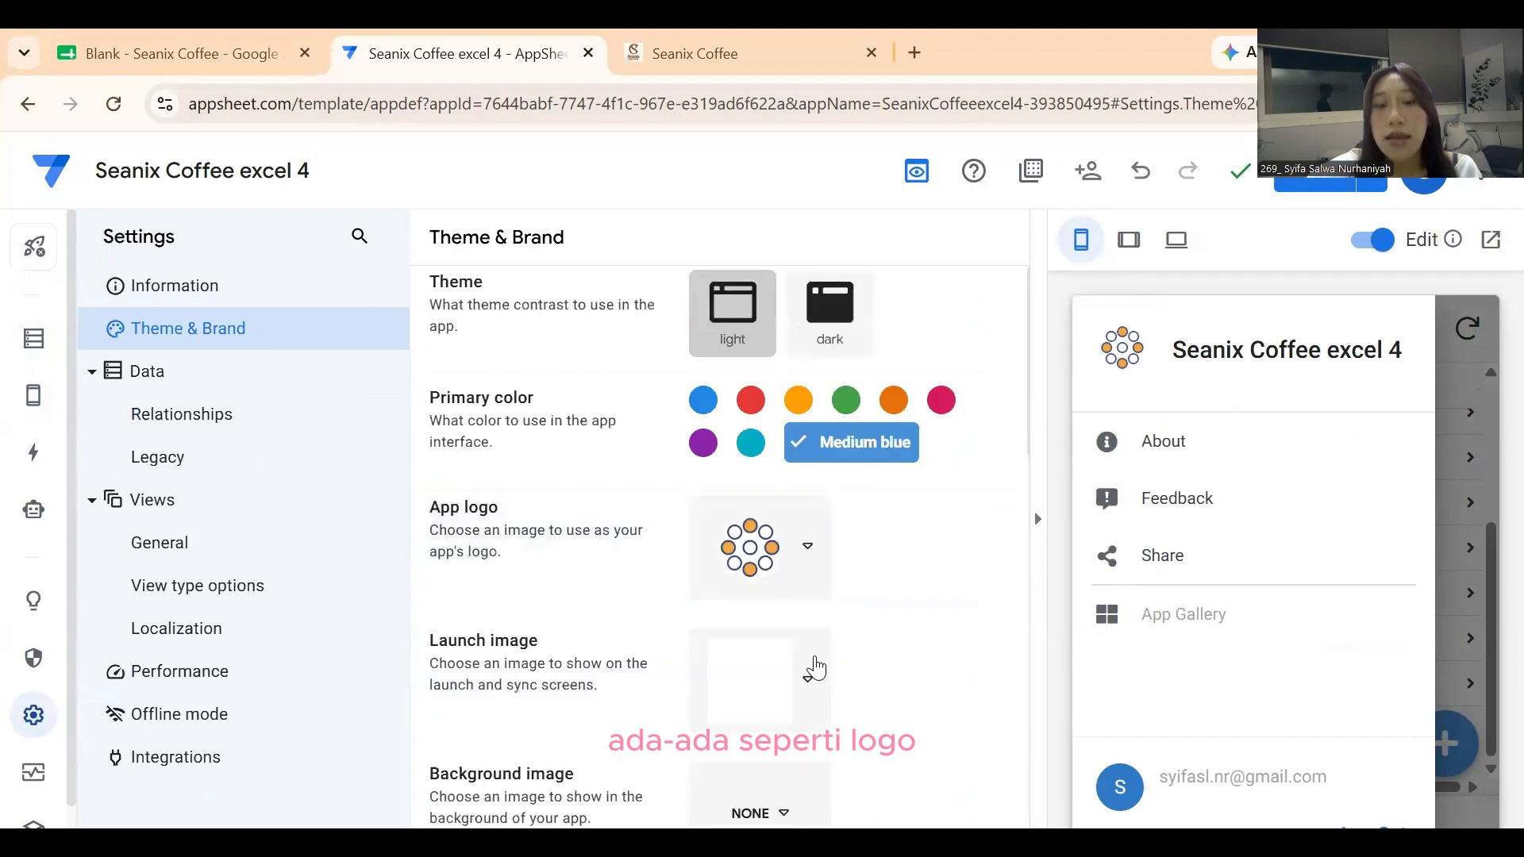
scroll(782, 626, "down", 3)
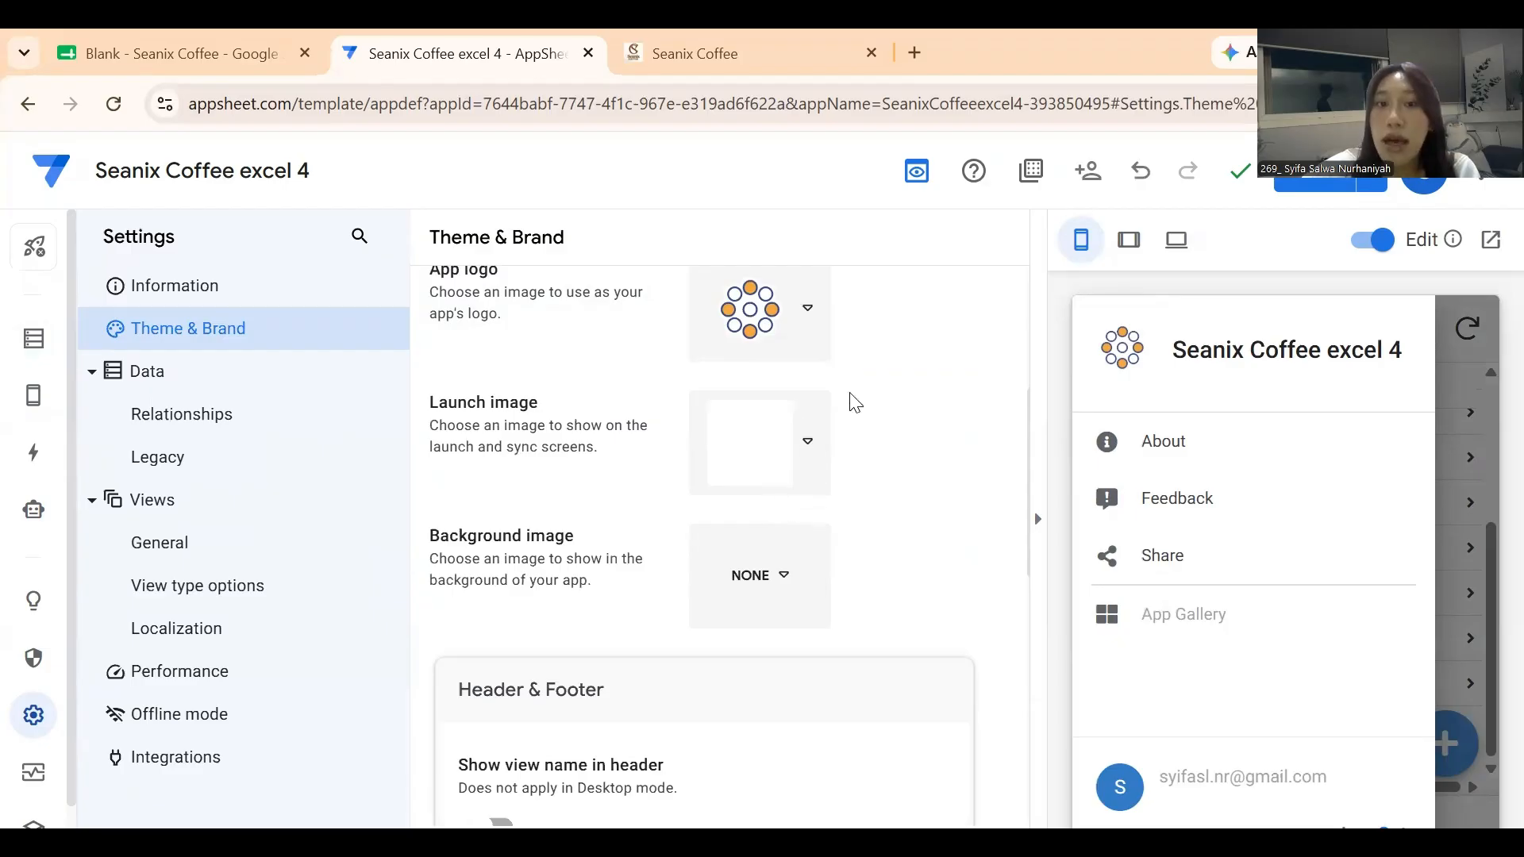
Set the app's header and footer style to Accented Footer and close the preview's app menu to view the footer.
scroll(868, 554, "down", 9)
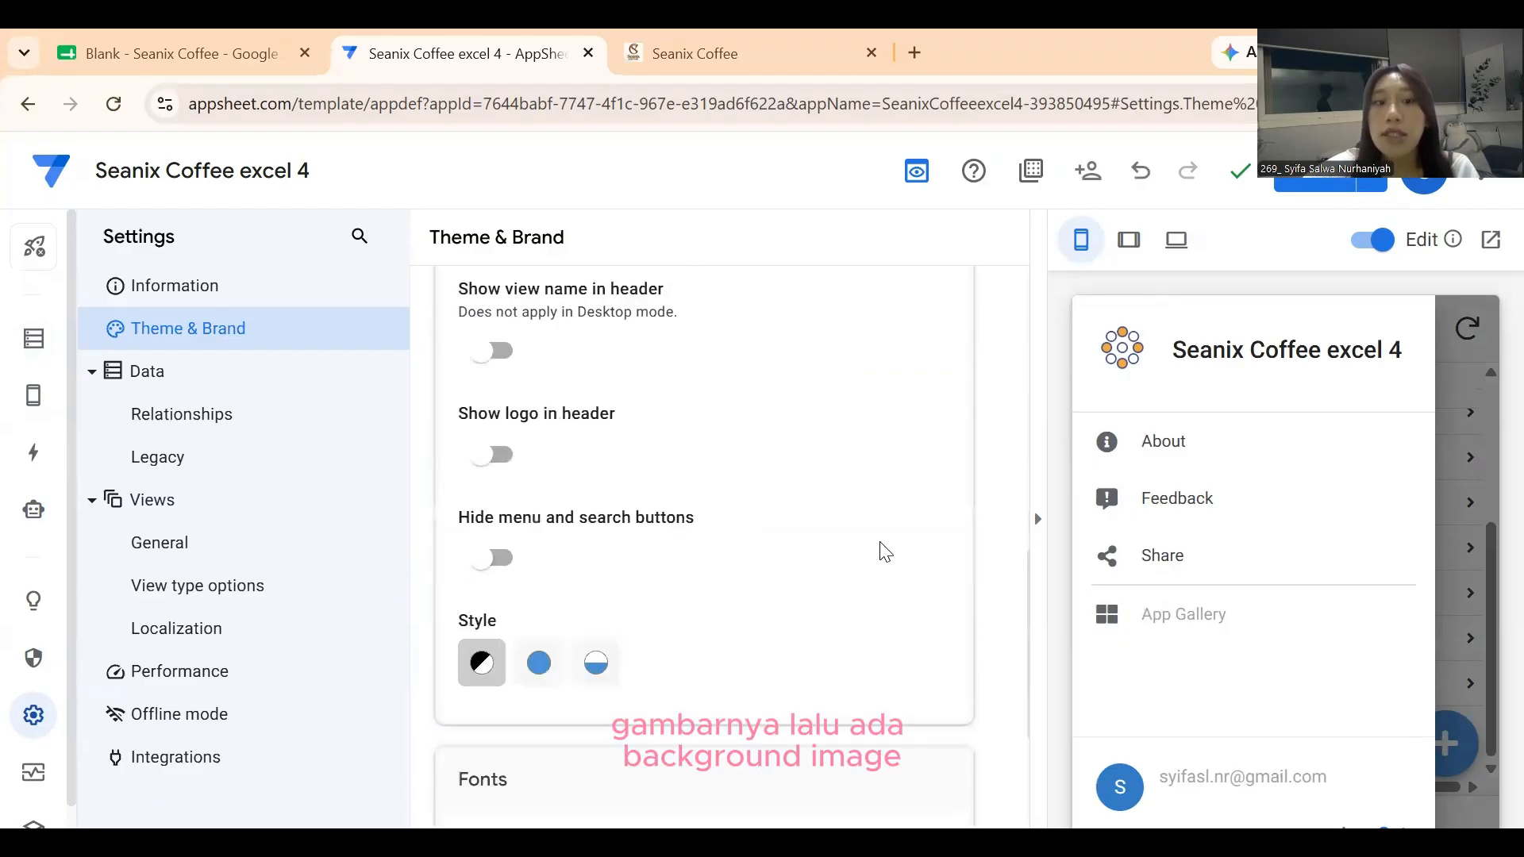
left_click(593, 429)
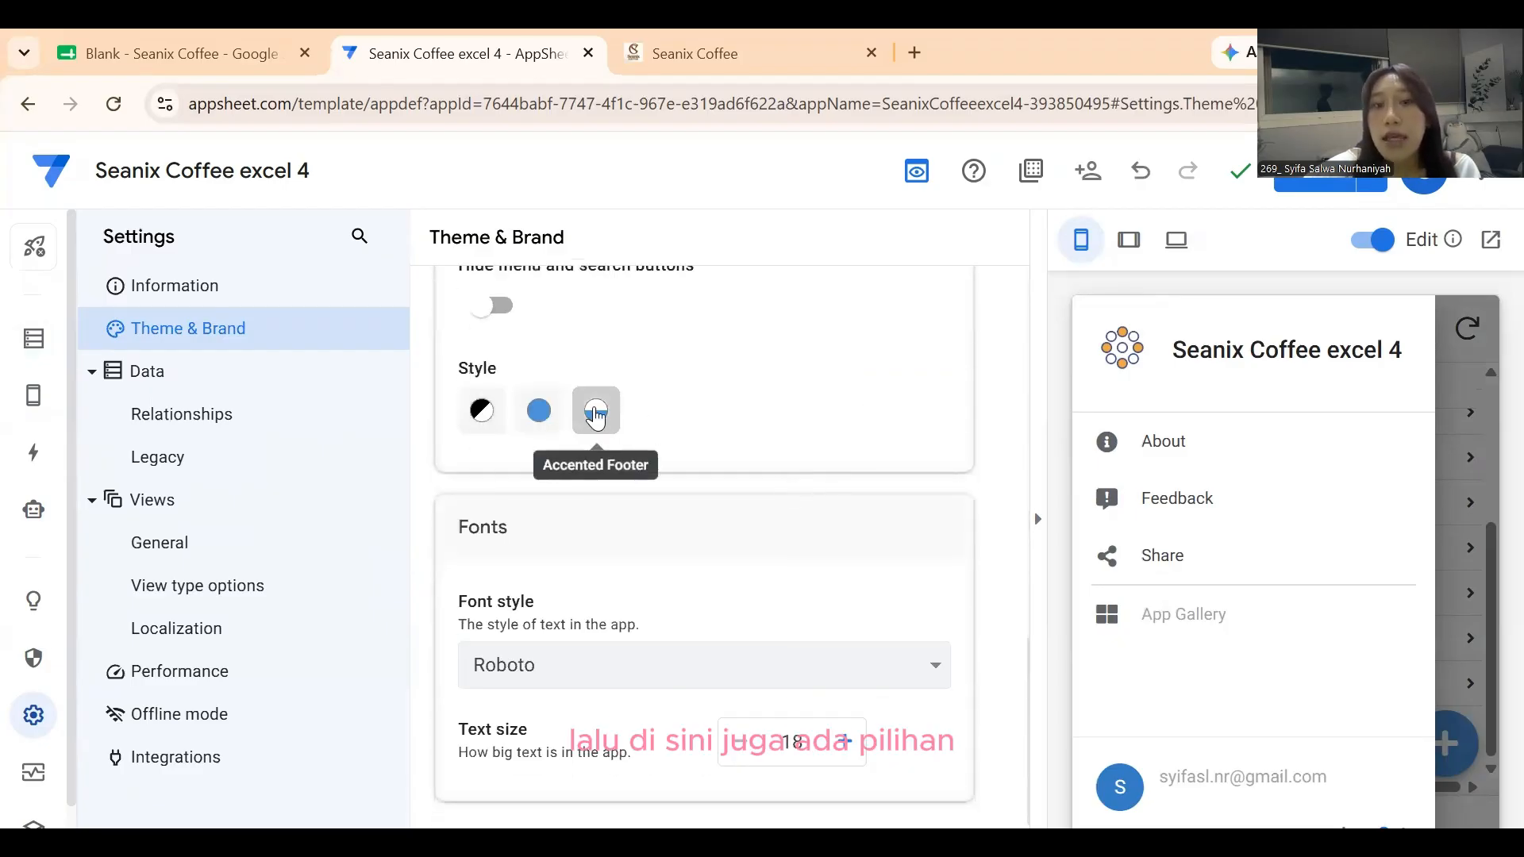
left_click(1487, 403)
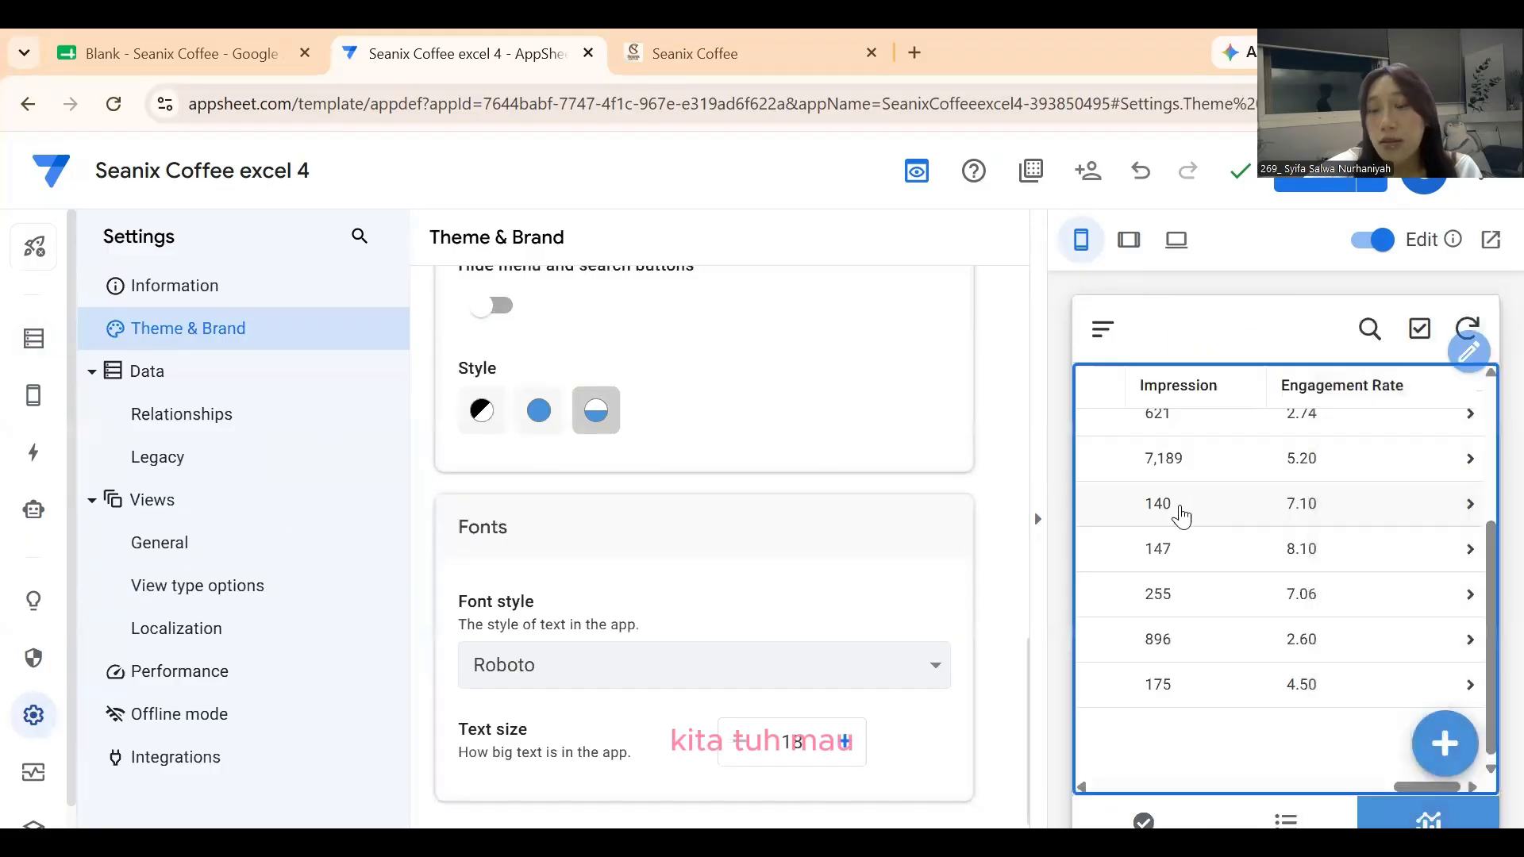
Try the Colored and black-and-white header and footer styles, and return the style to Accented Footer.
left_click(538, 421)
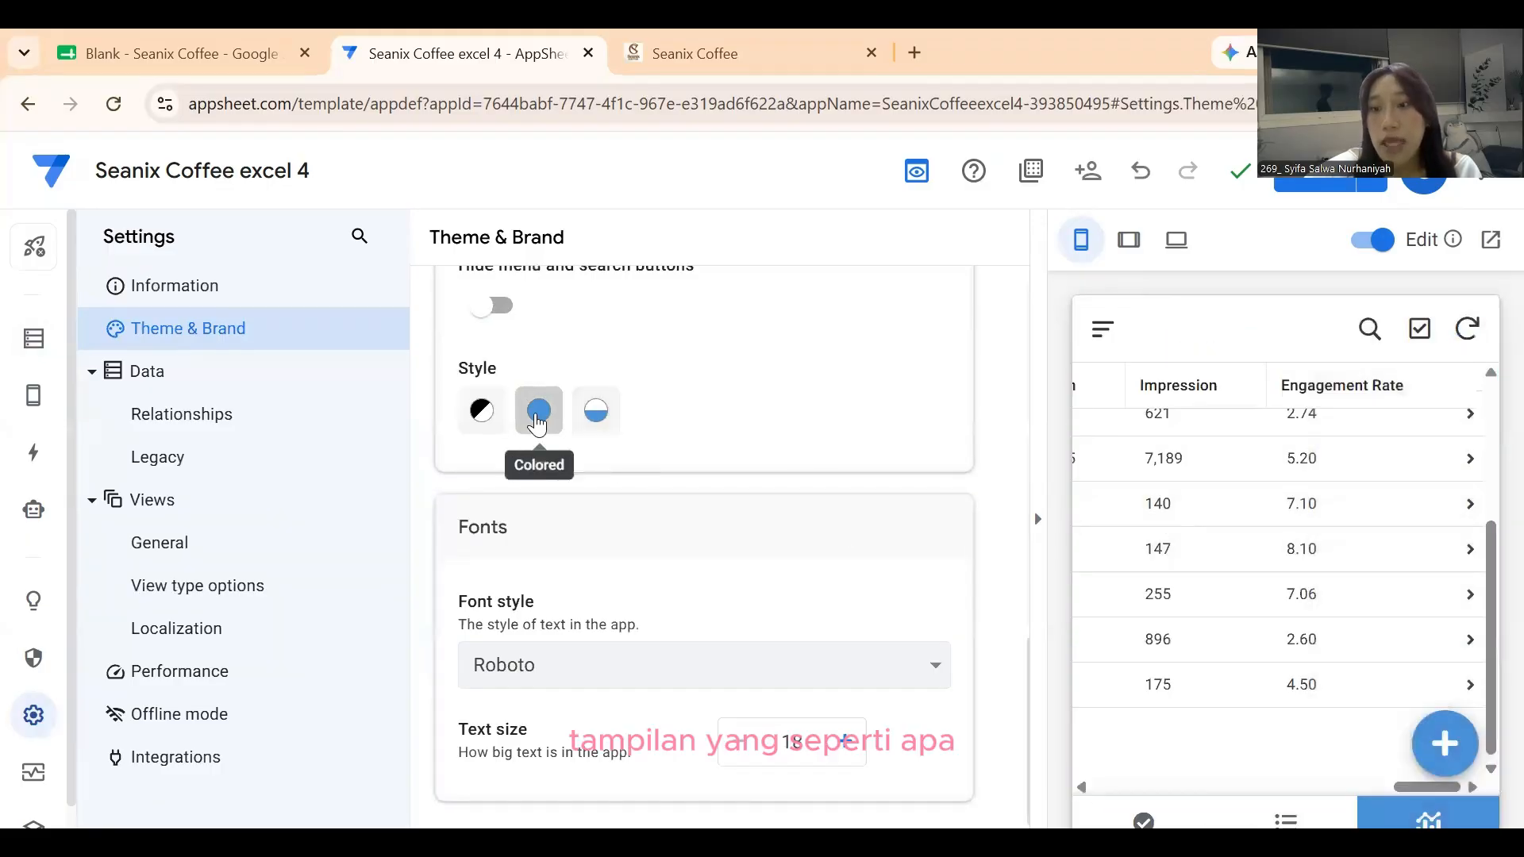
left_click(482, 413)
left_click(589, 416)
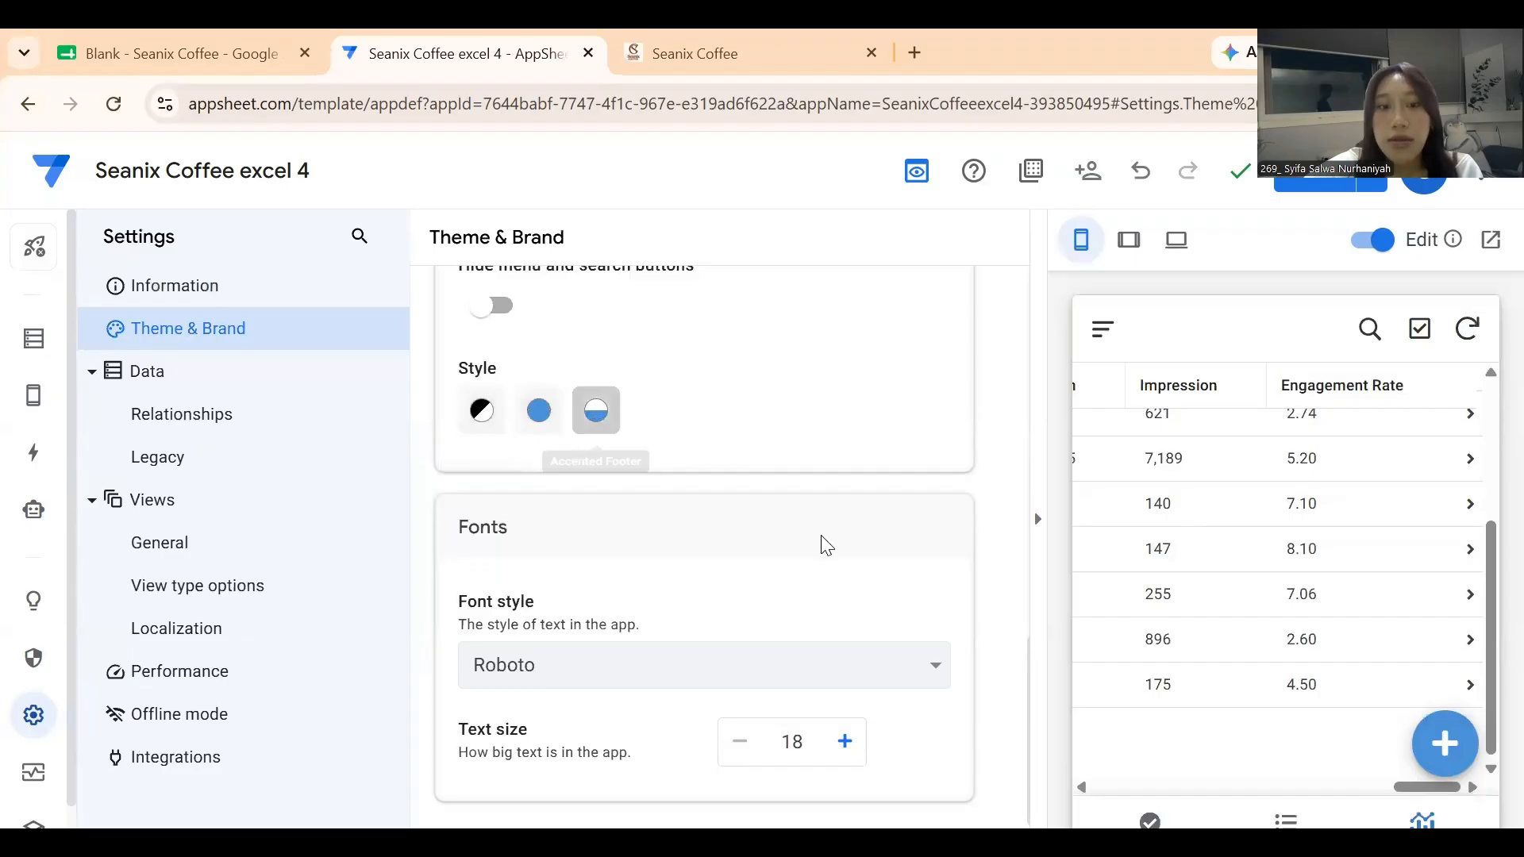
scroll(932, 503, "up", 10)
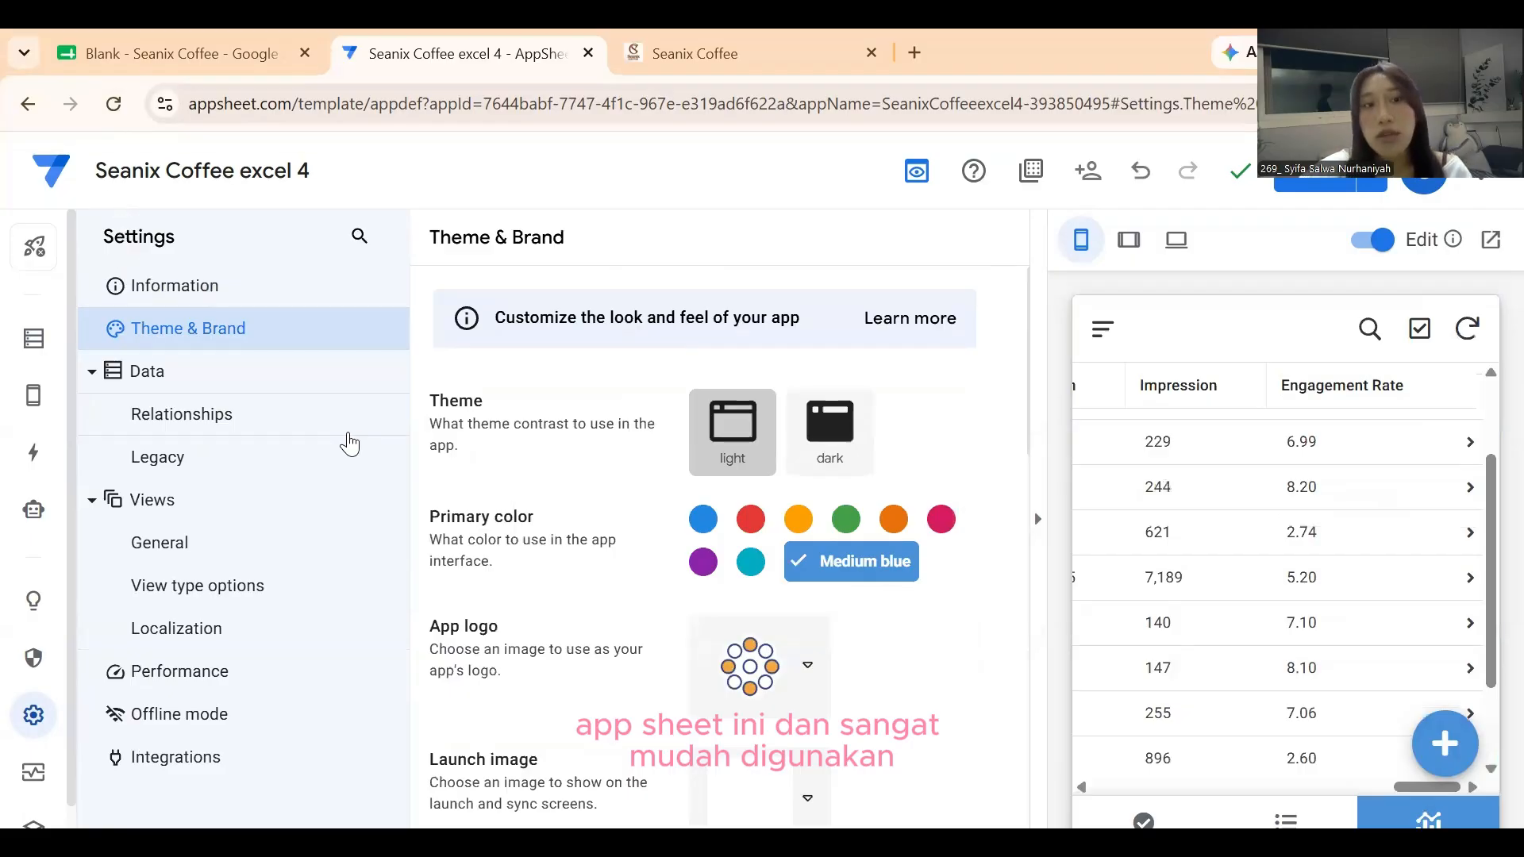
Look at the source spreadsheet and the app editor, and open the Reels Content Idea view in the finished Seanix Coffee app.
left_click(140, 51)
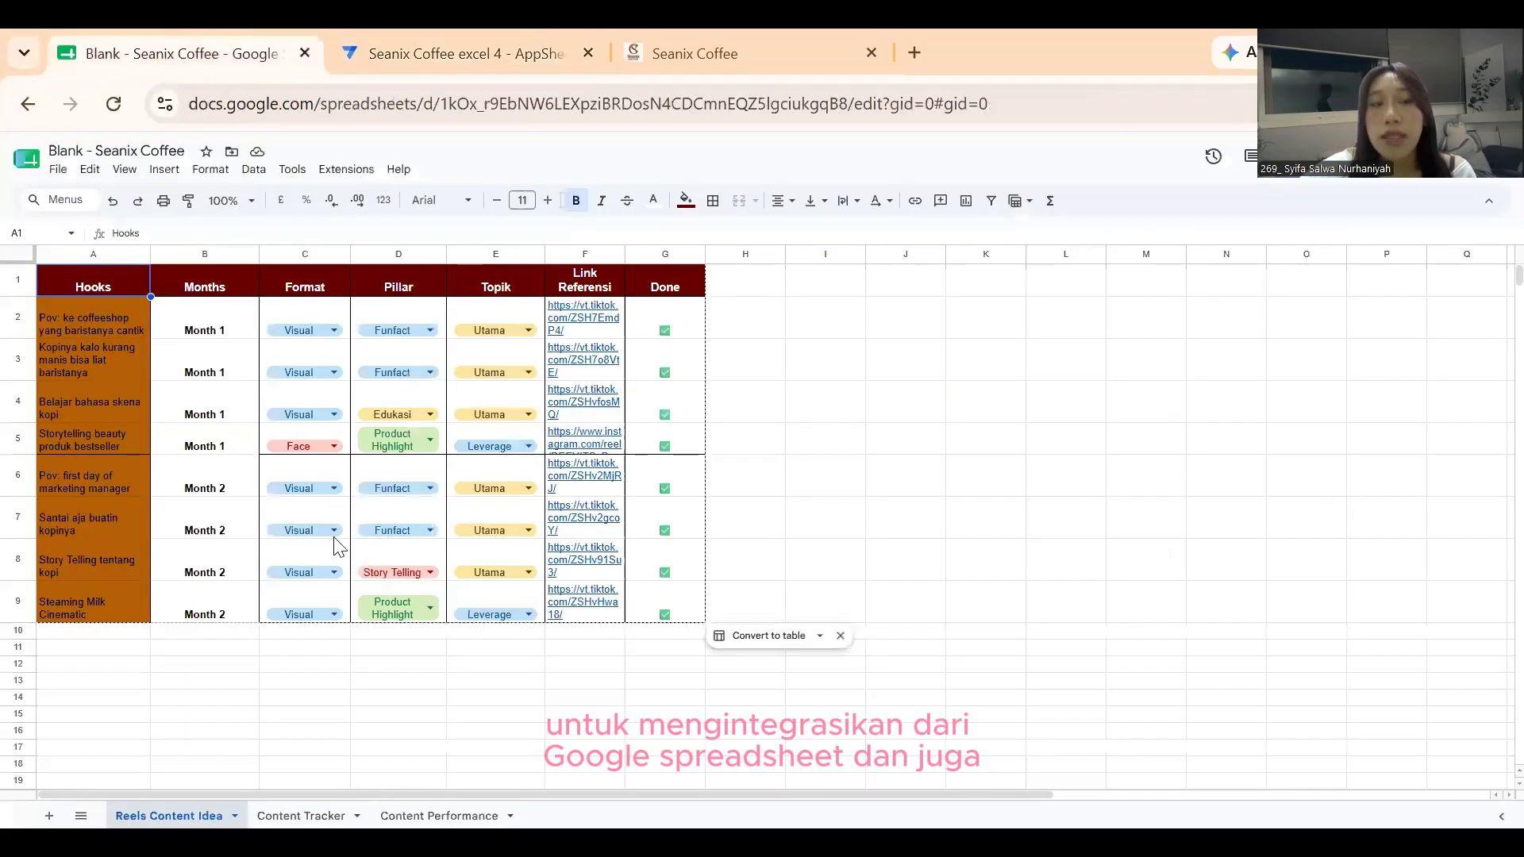
left_click(459, 55)
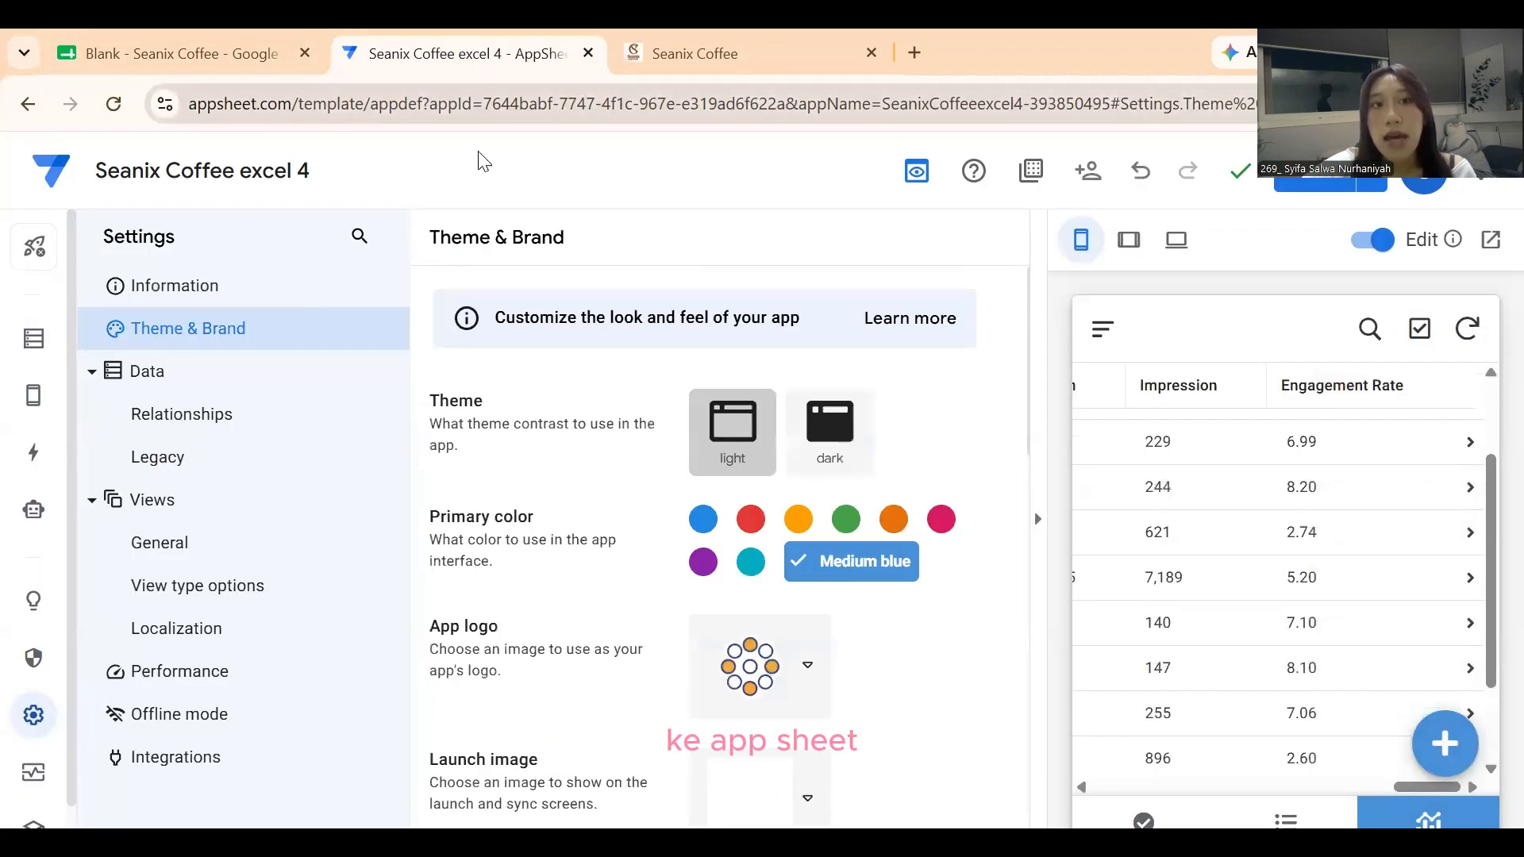
left_click(645, 67)
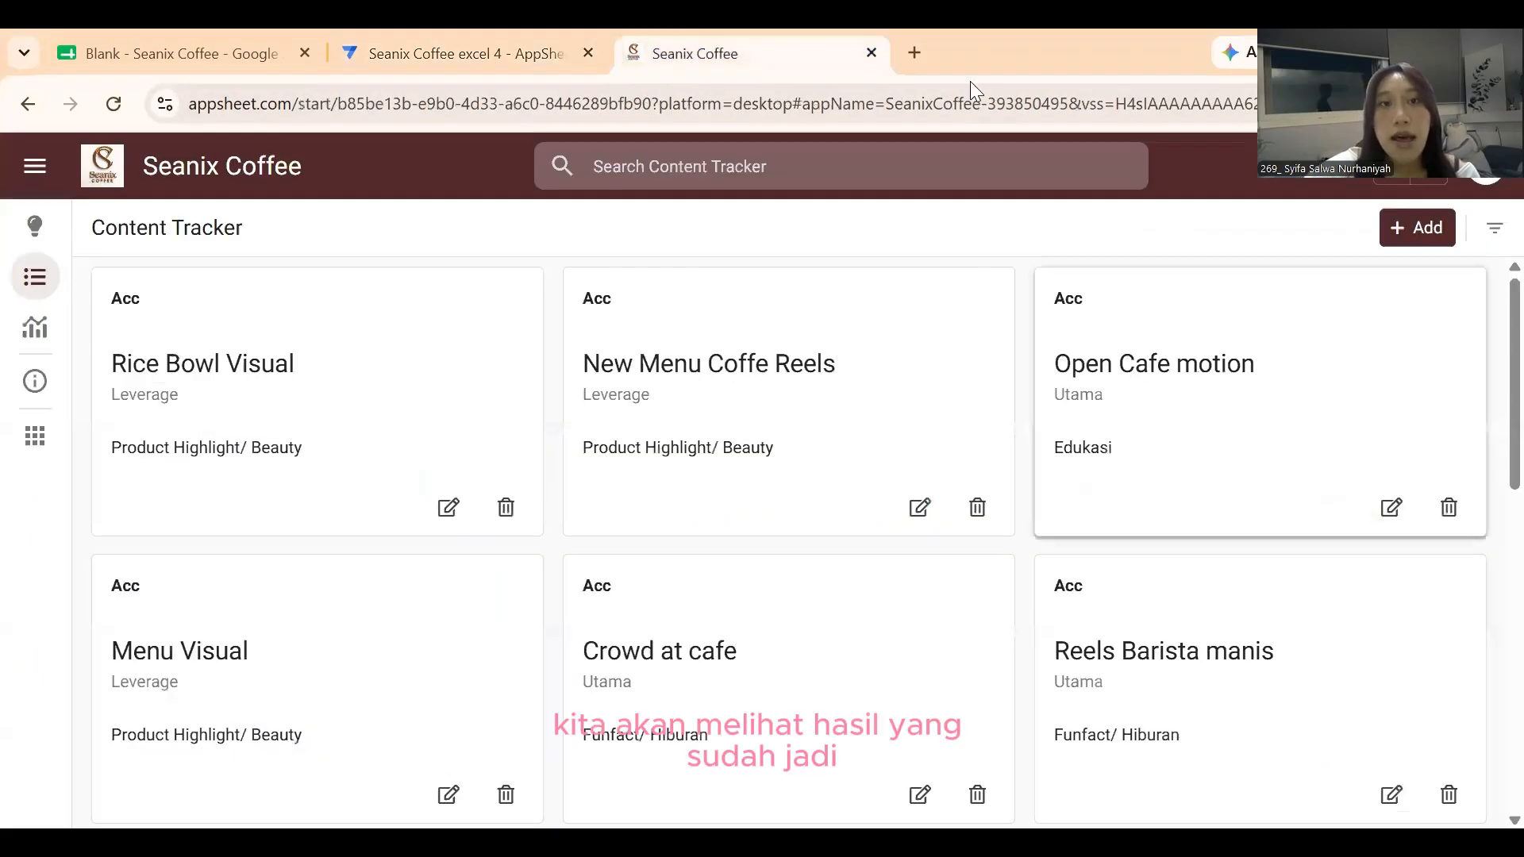
left_click(34, 227)
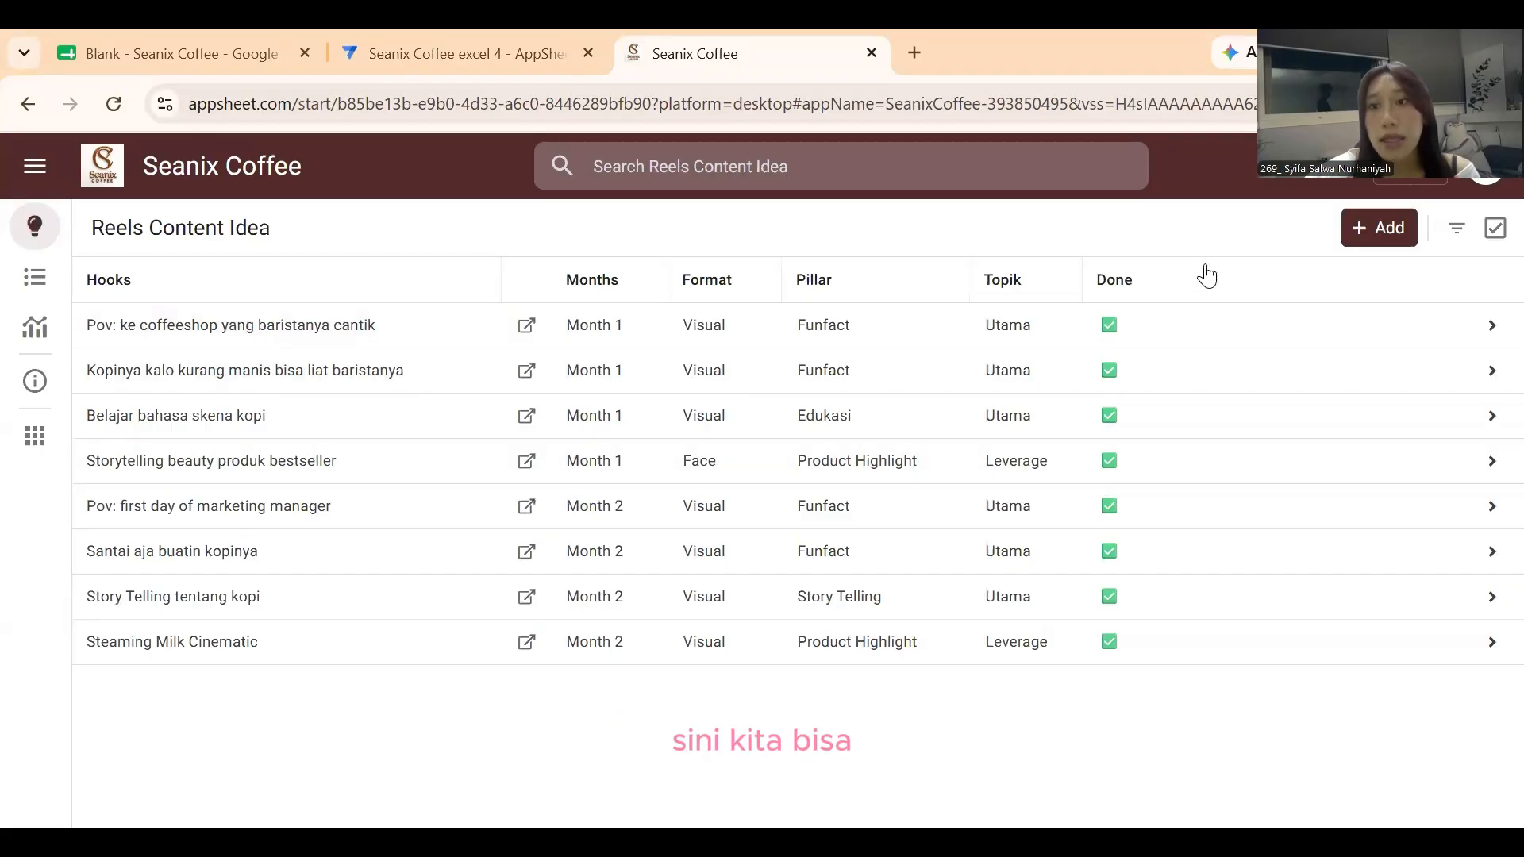
Start a new Reels Content Idea entry and look through the choices for its Format field.
left_click(1373, 237)
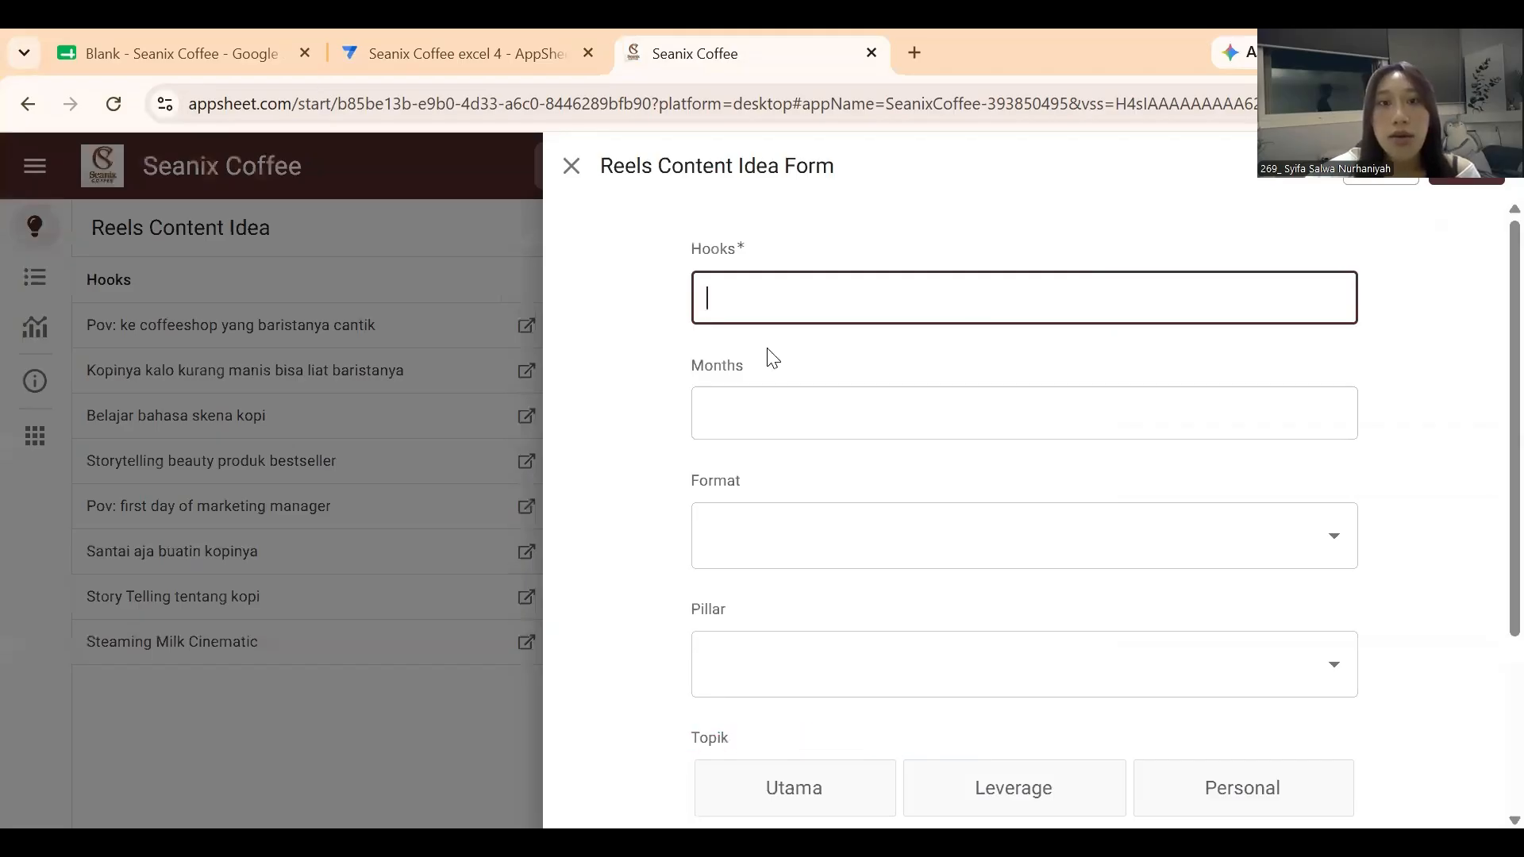
key("Tab")
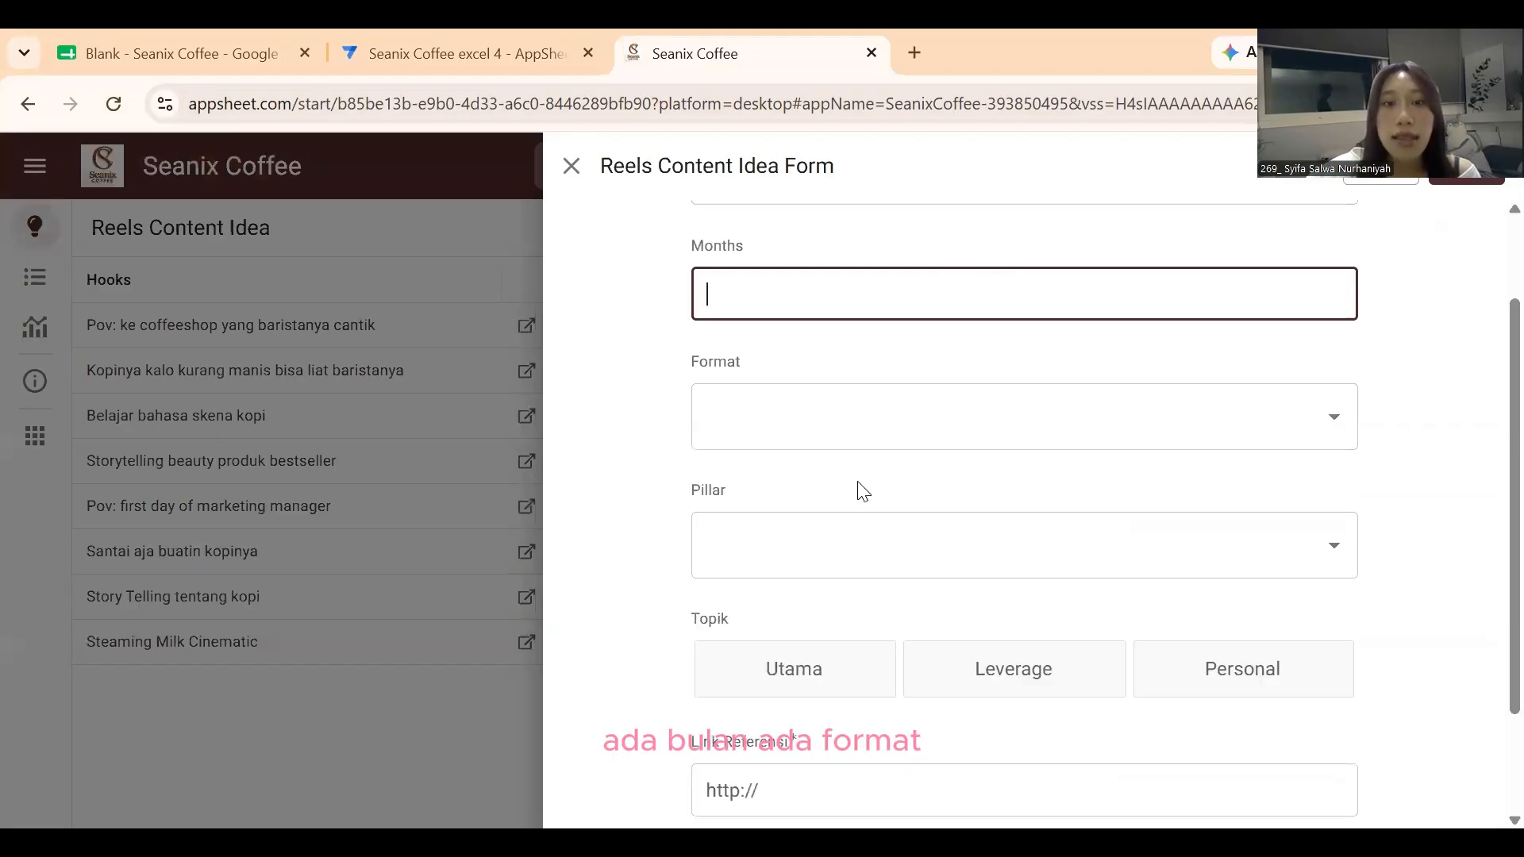
left_click(882, 429)
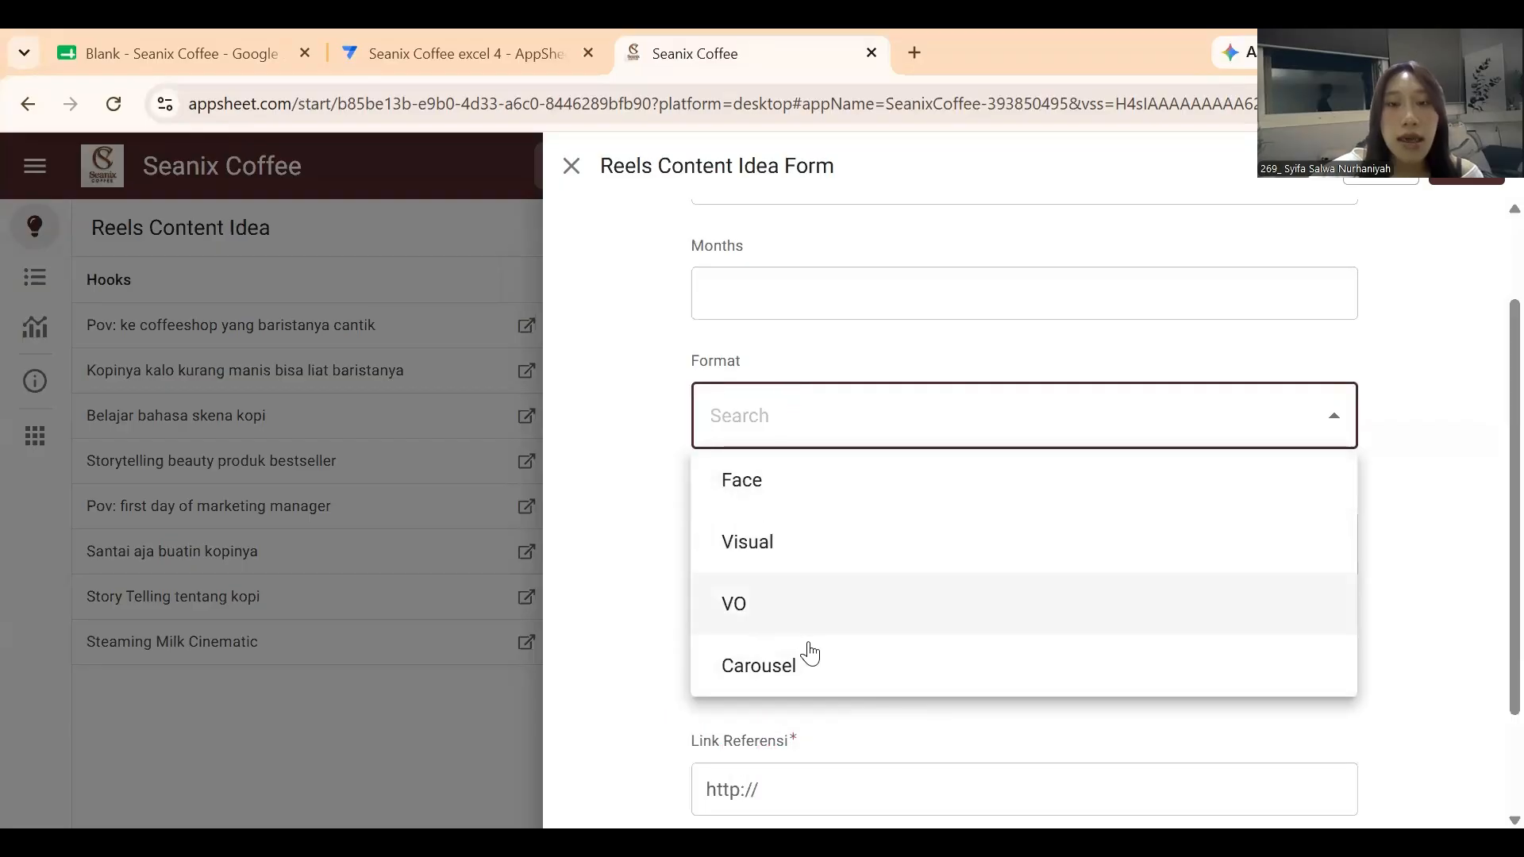
left_click(841, 414)
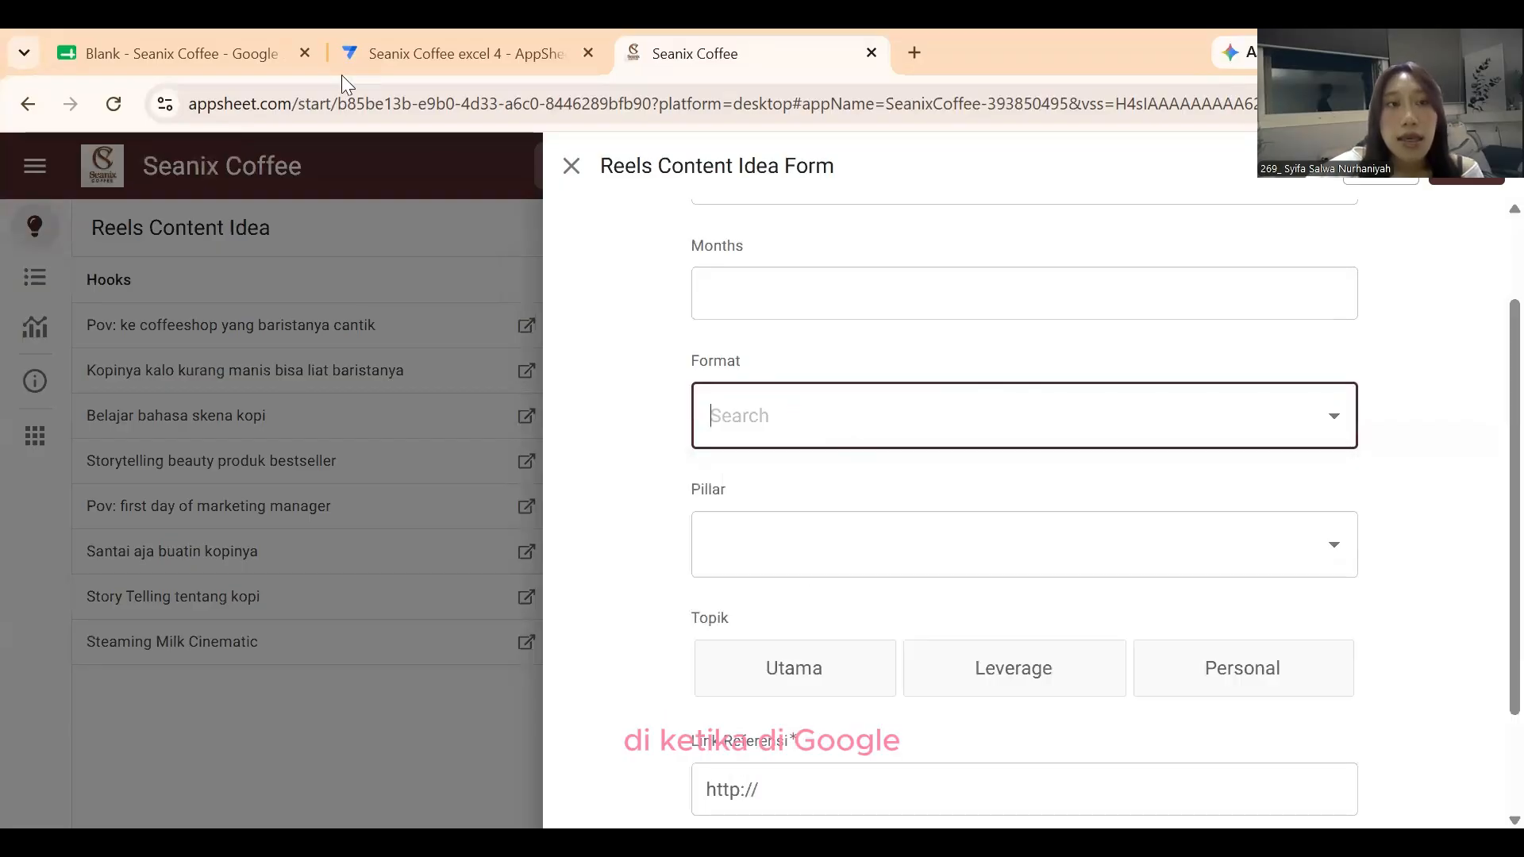
Switch to the Google Sheets spreadsheet and examine the Format and Pillar dropdown options in row 2, leaving the cells unedited.
left_click(188, 32)
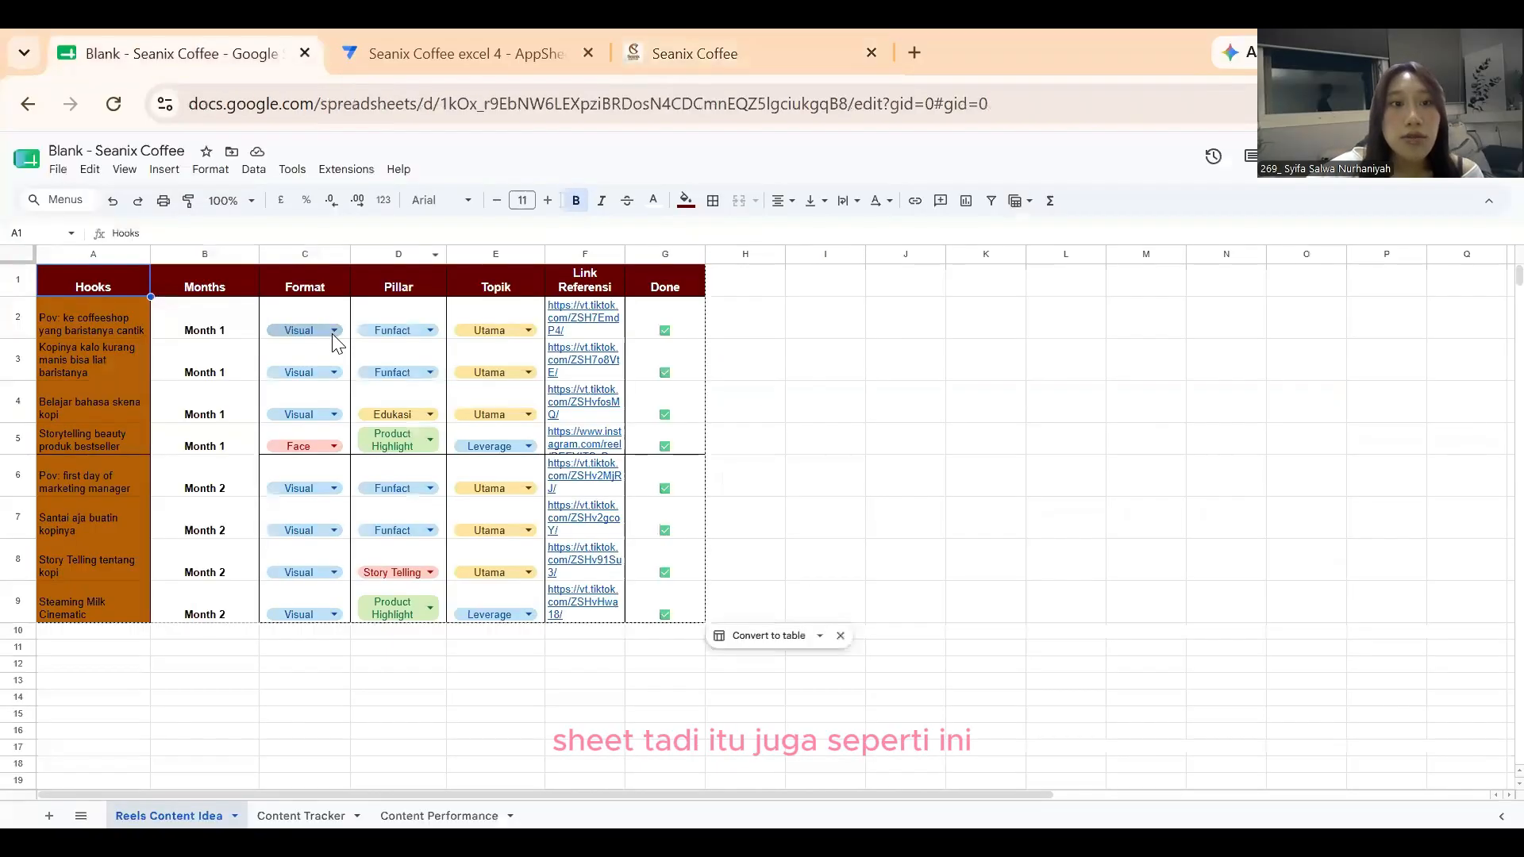
left_click(333, 337)
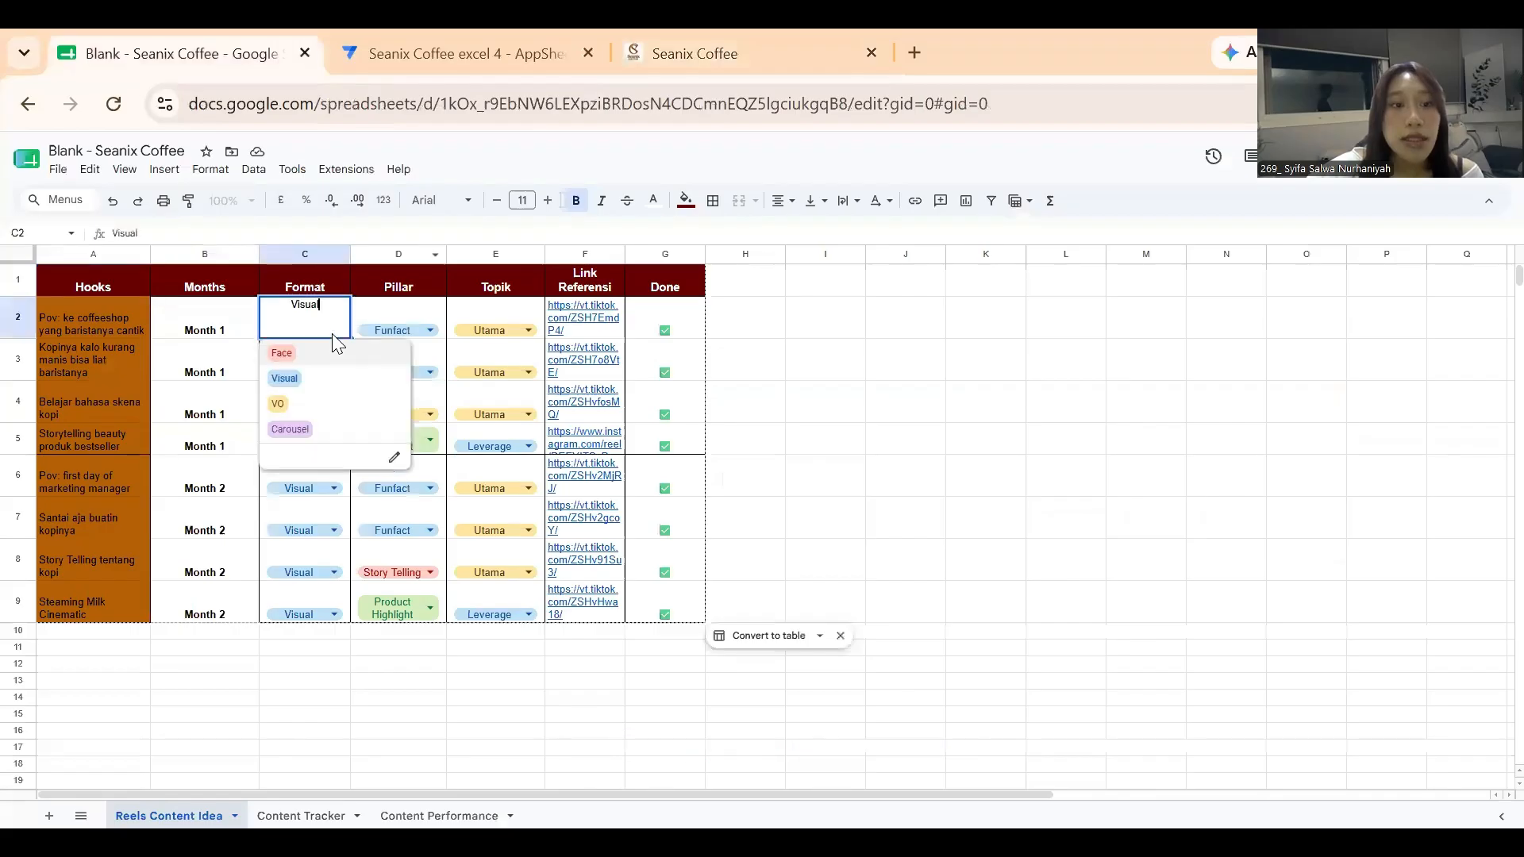
left_click(385, 332)
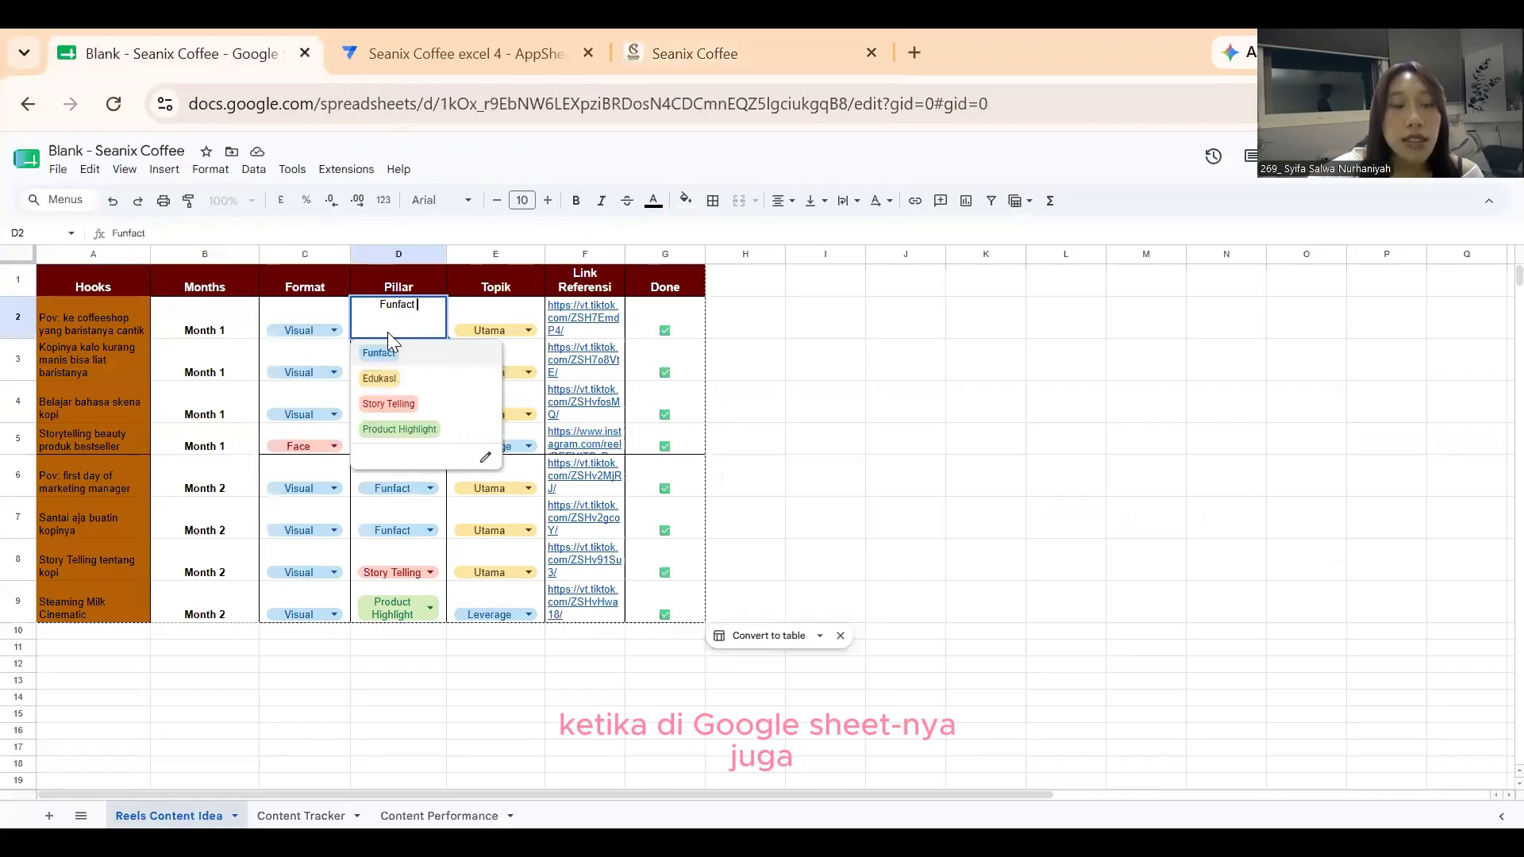
left_click(327, 333)
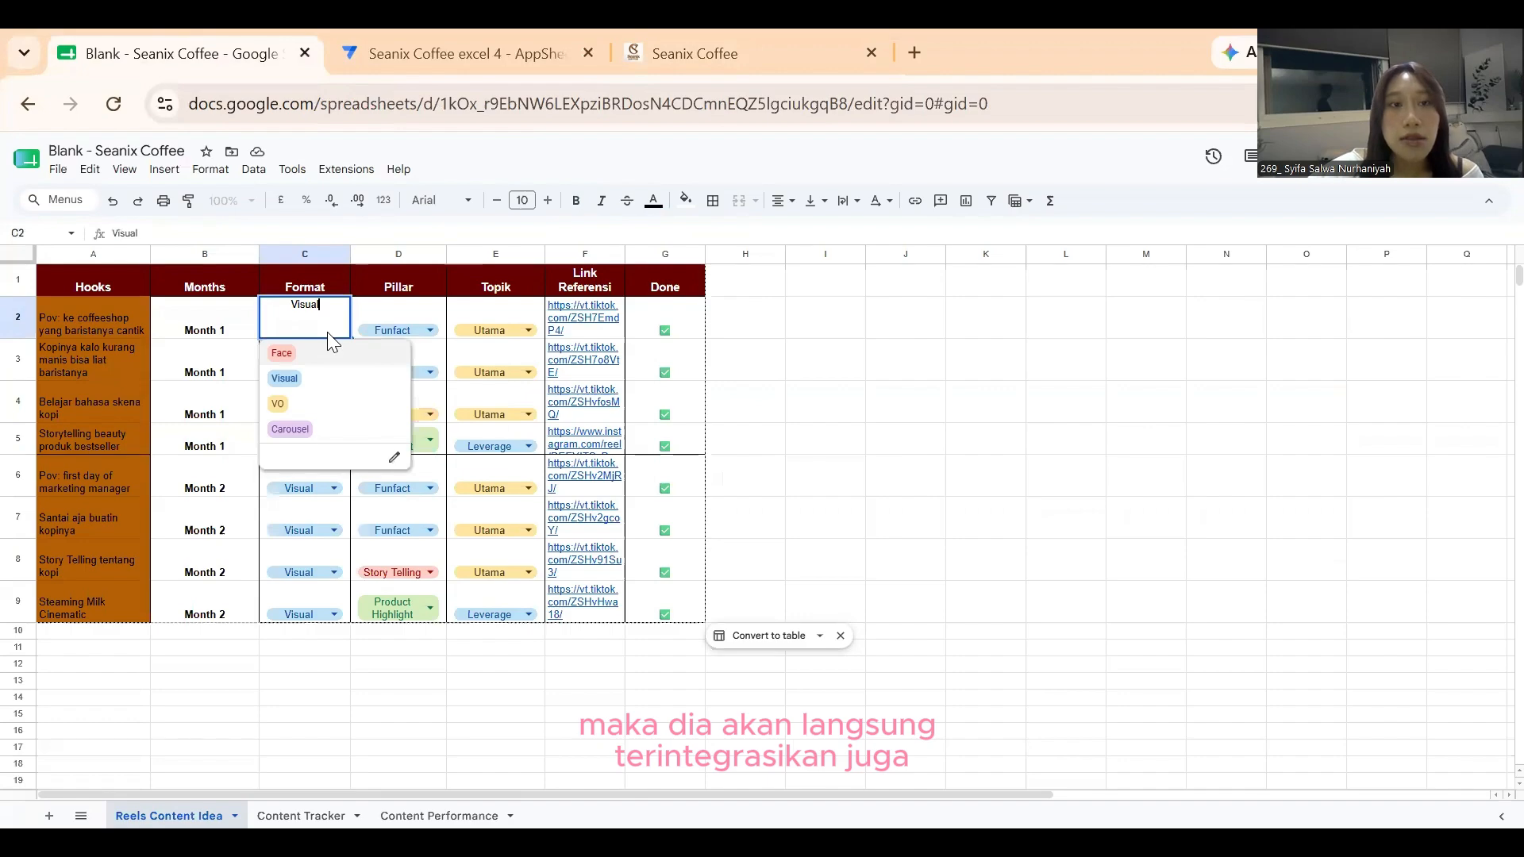
left_click(958, 411)
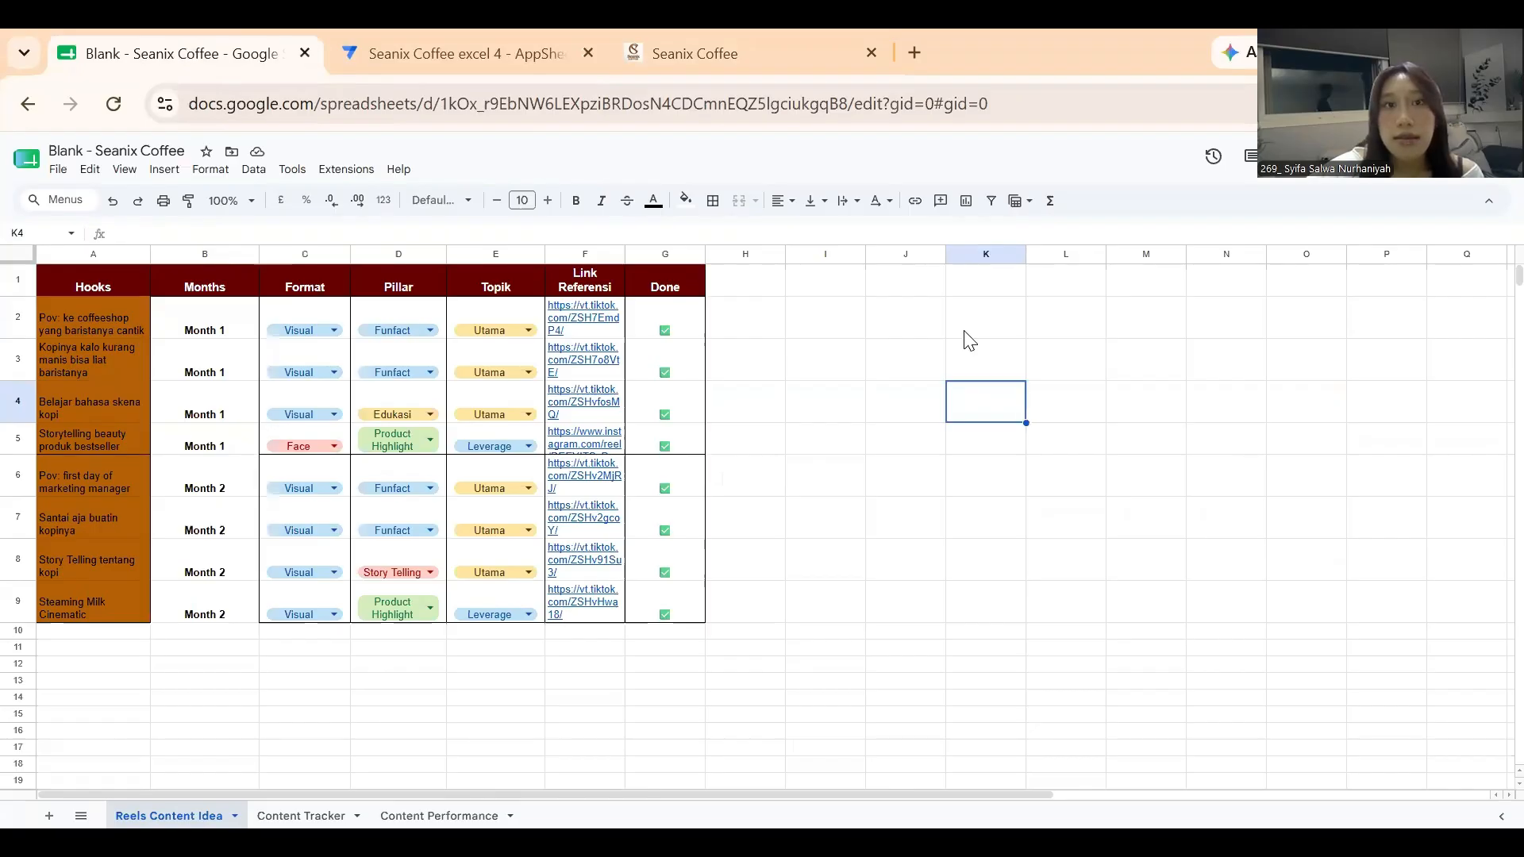
Return to the new-entry form, go through its Pillar, Link Referensi and Done fields, and pick Leverage as the Topik.
left_click(699, 68)
scroll(857, 505, "down", 2)
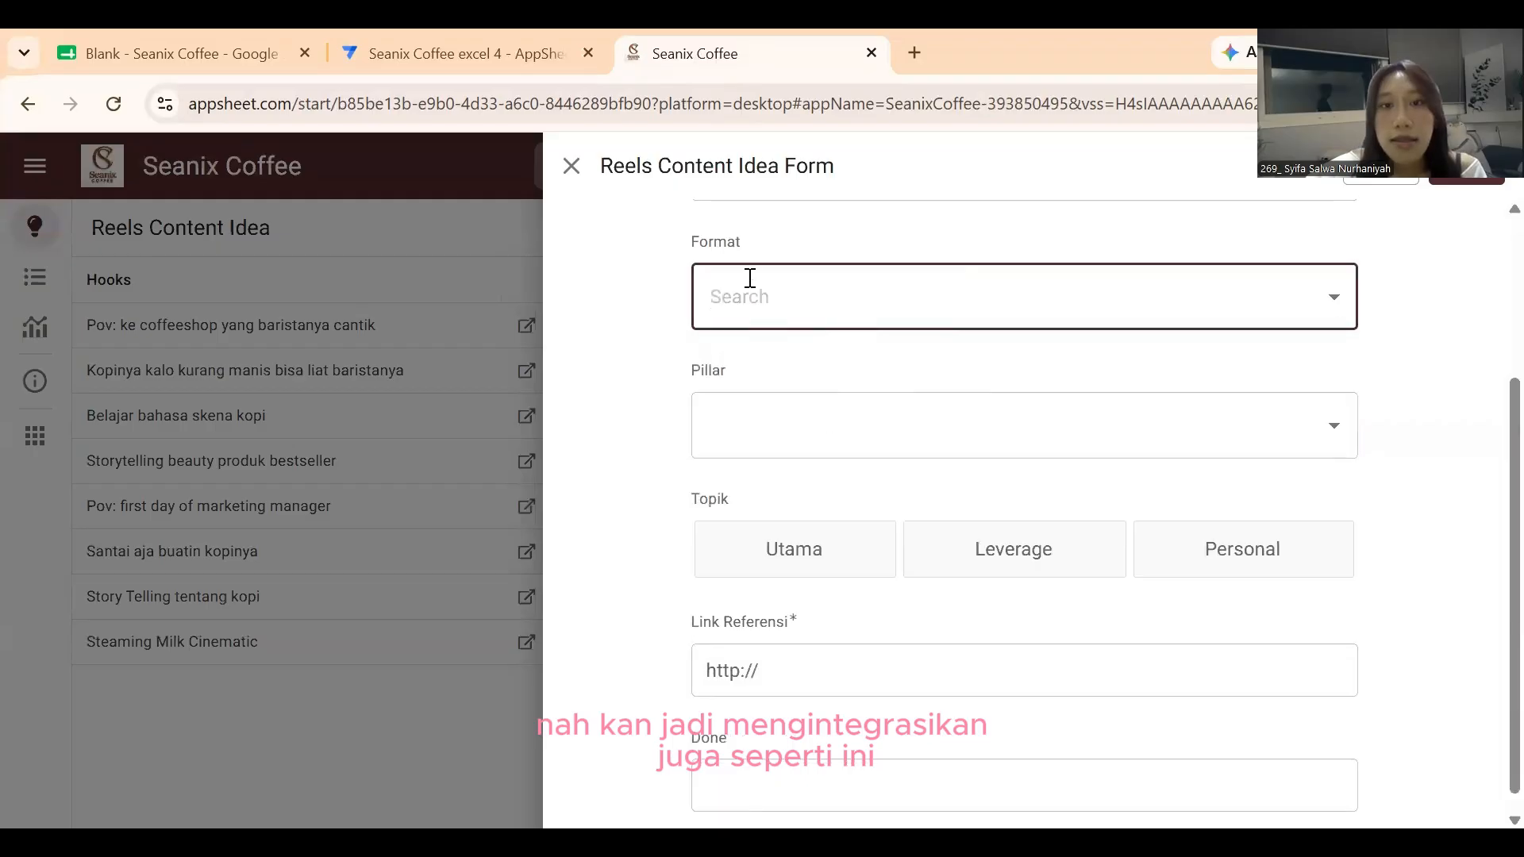
left_click(784, 423)
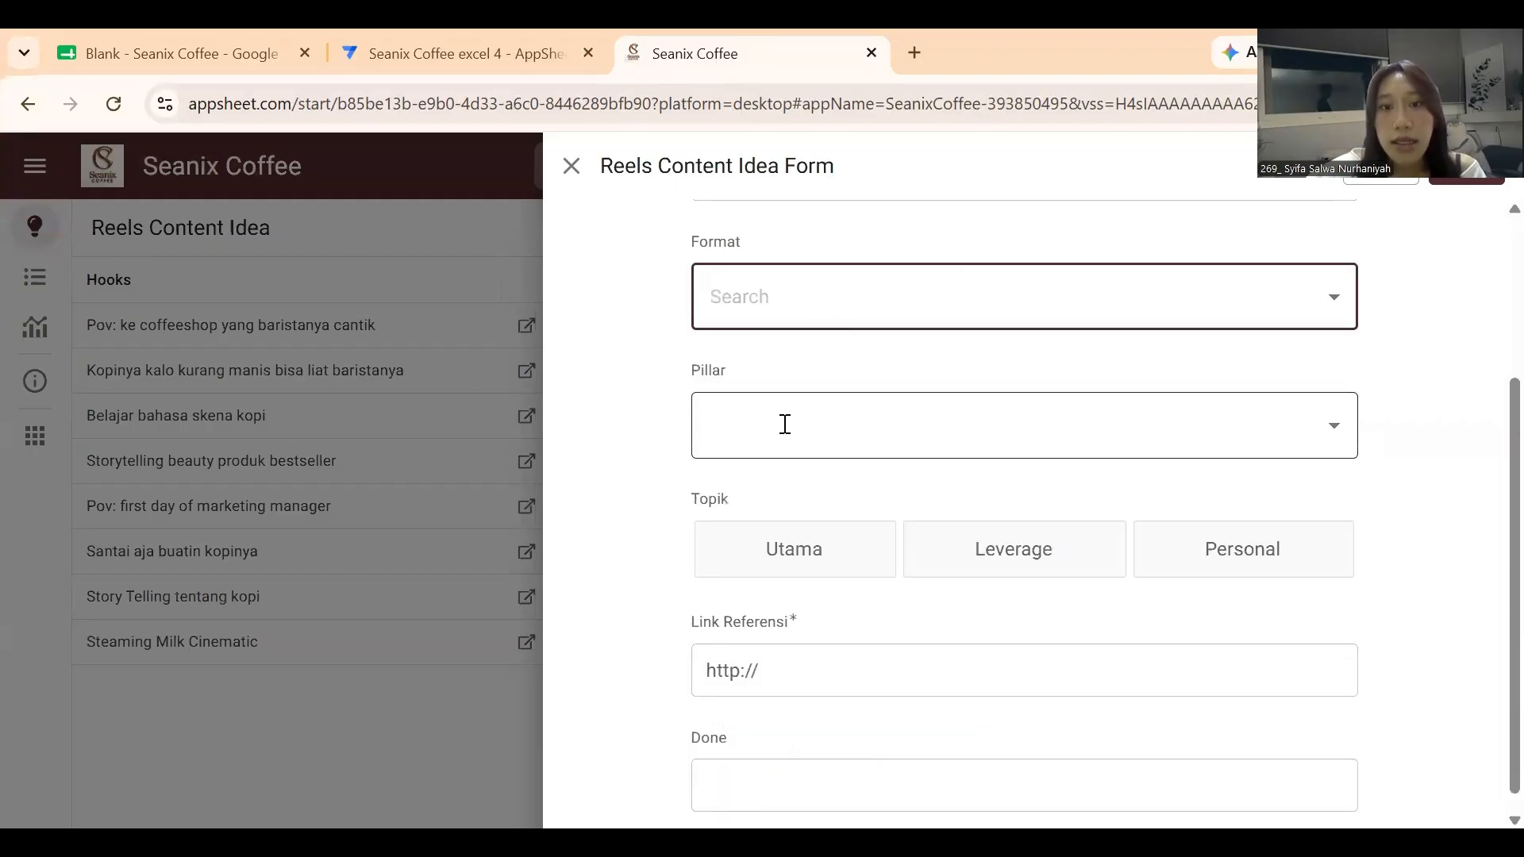
left_click(630, 435)
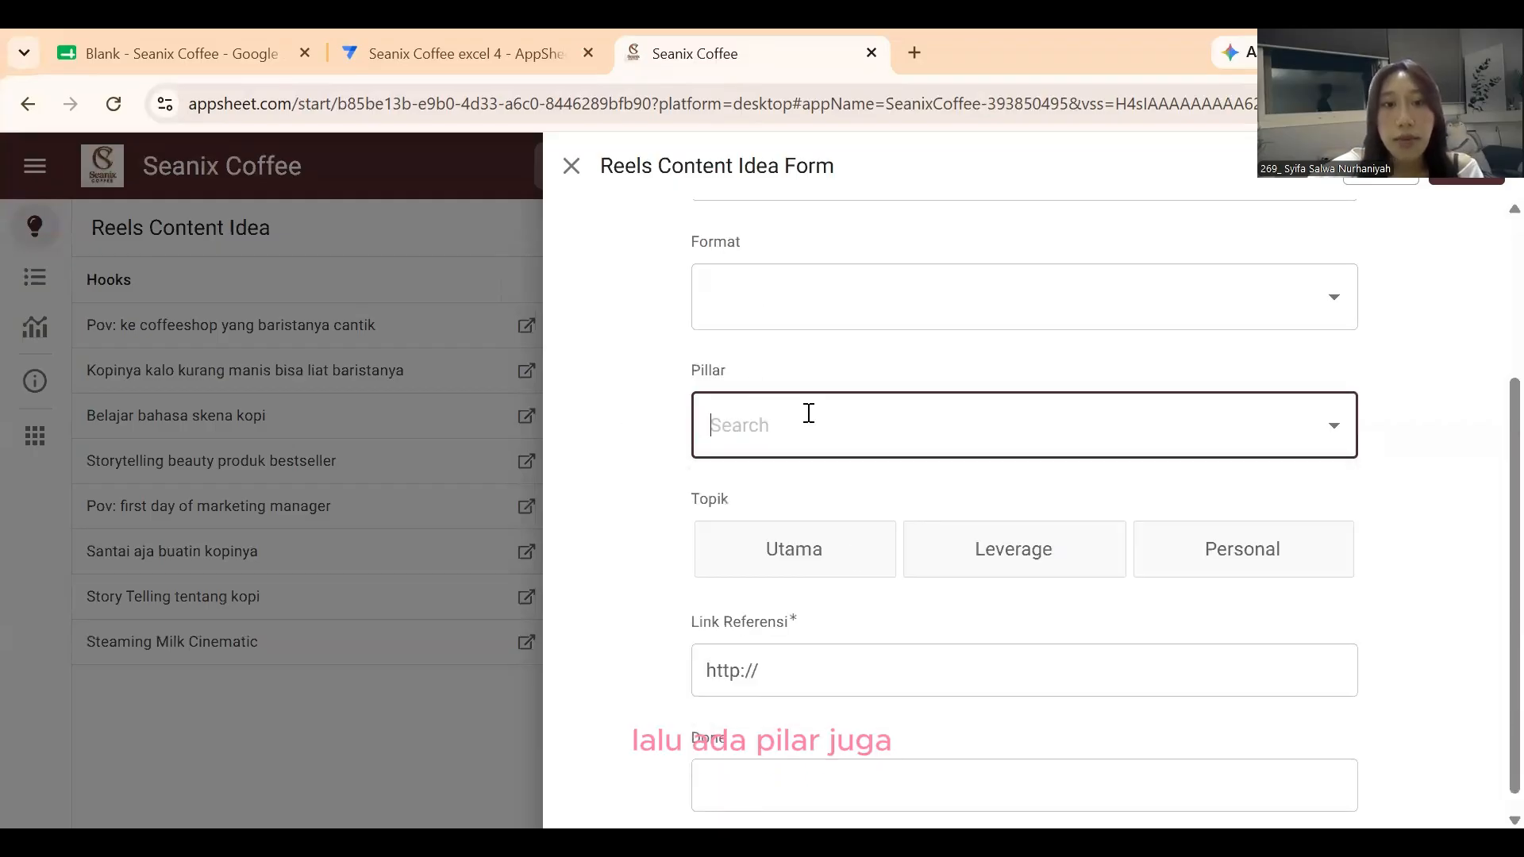
left_click(1013, 538)
left_click(985, 647)
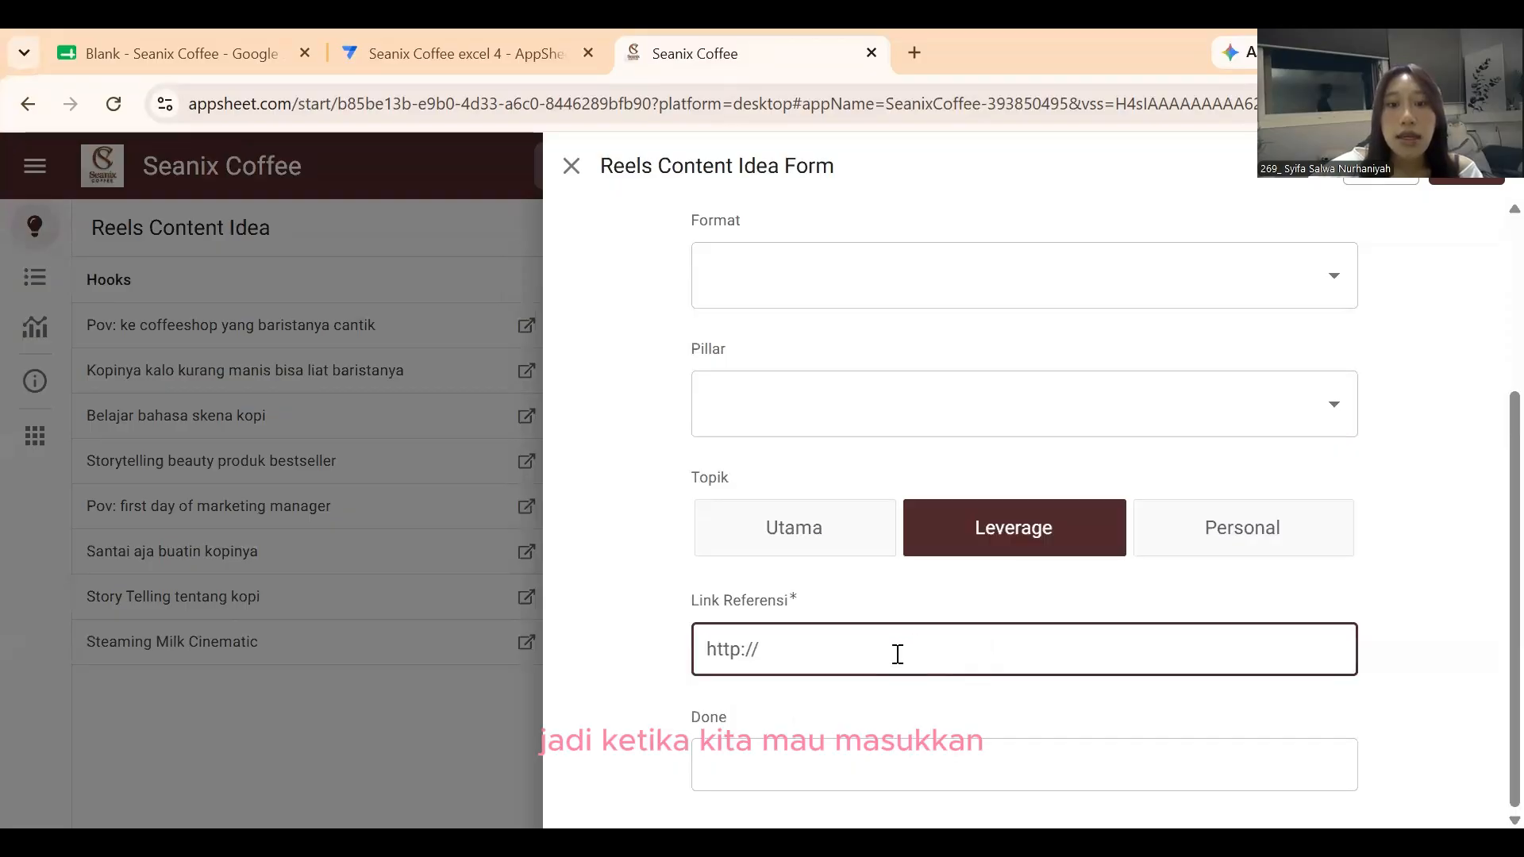
left_click(823, 774)
Enter "Matcha Yuk" as the entry's Hooks text and 3 as its Months value.
scroll(841, 469, "up", 3)
left_click(823, 311)
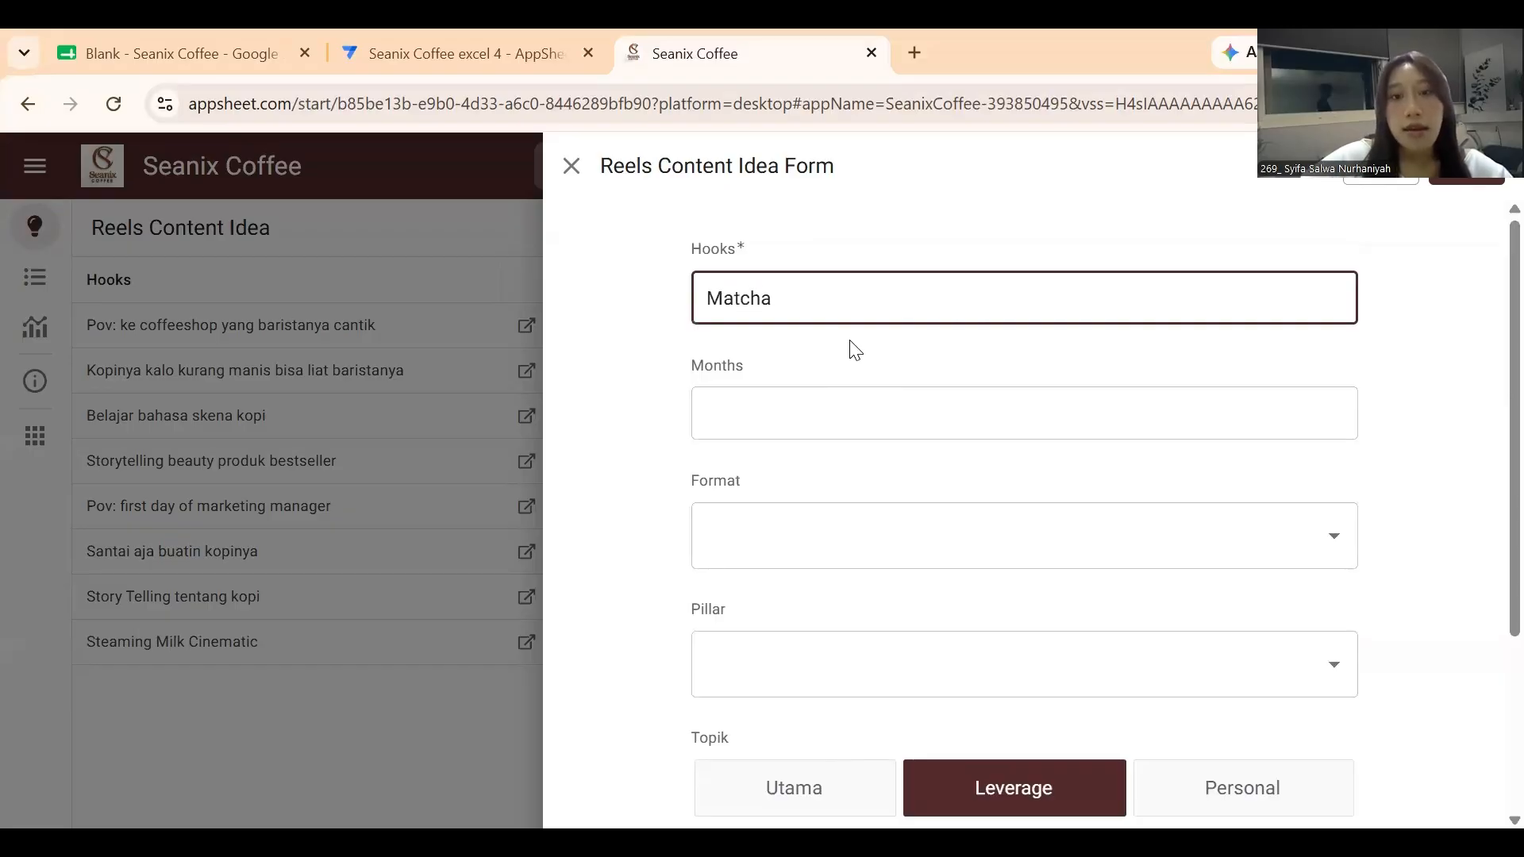
type("Yuk")
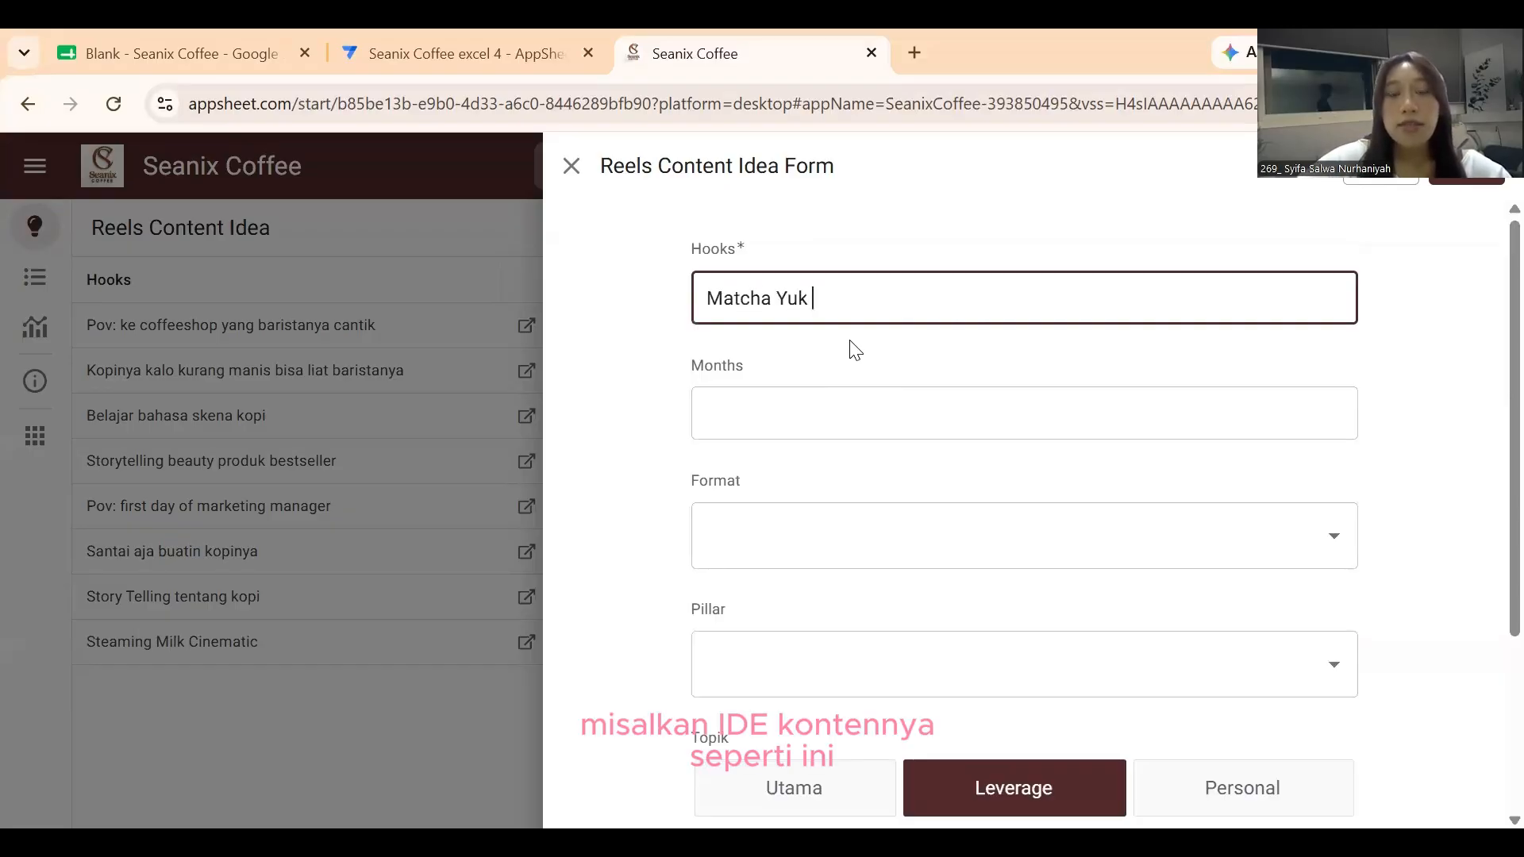
left_click(838, 404)
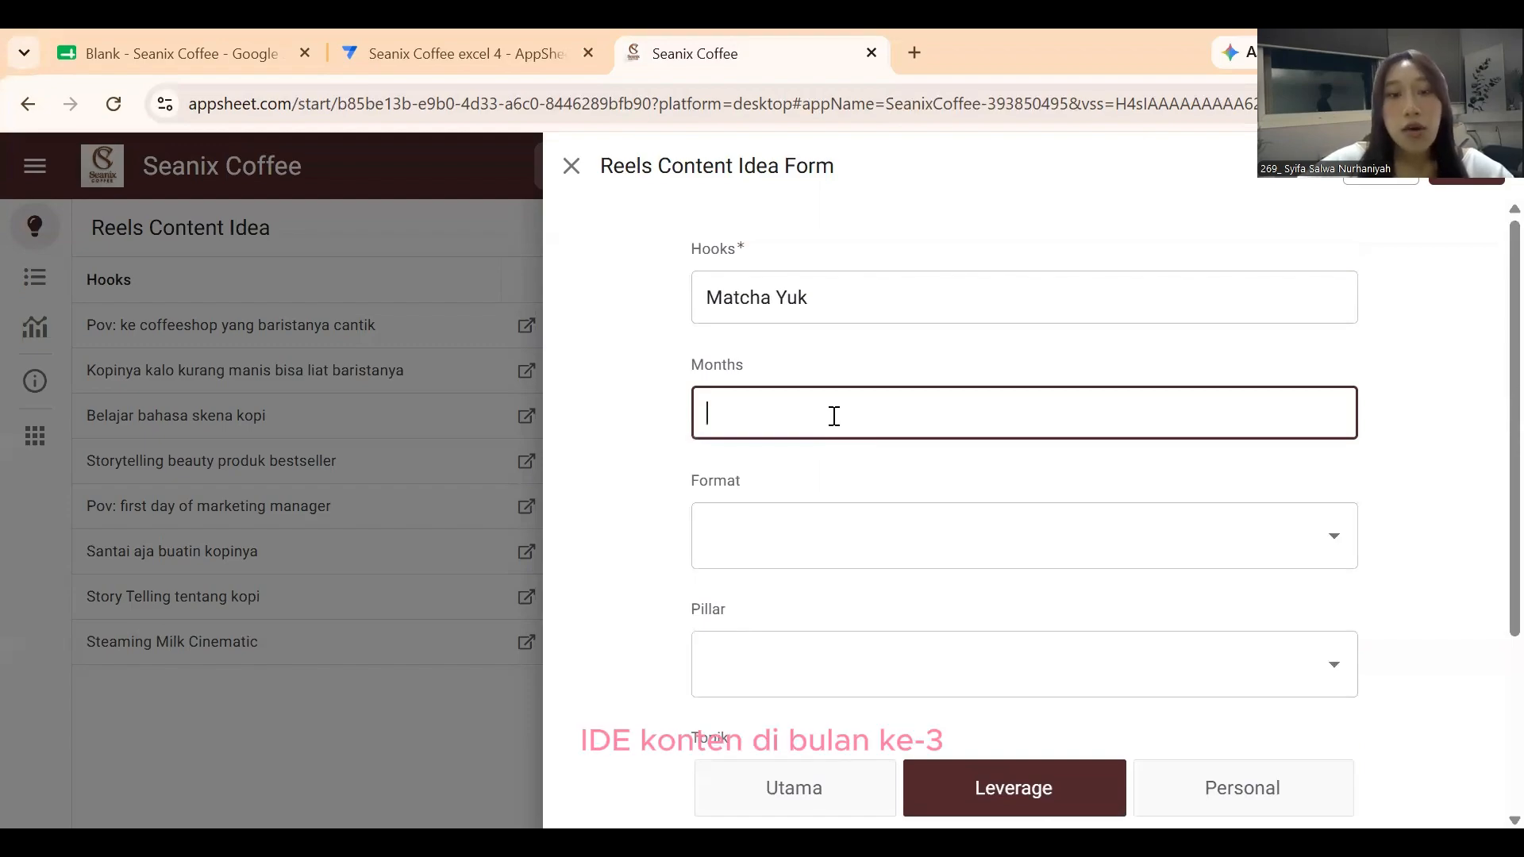
type("3")
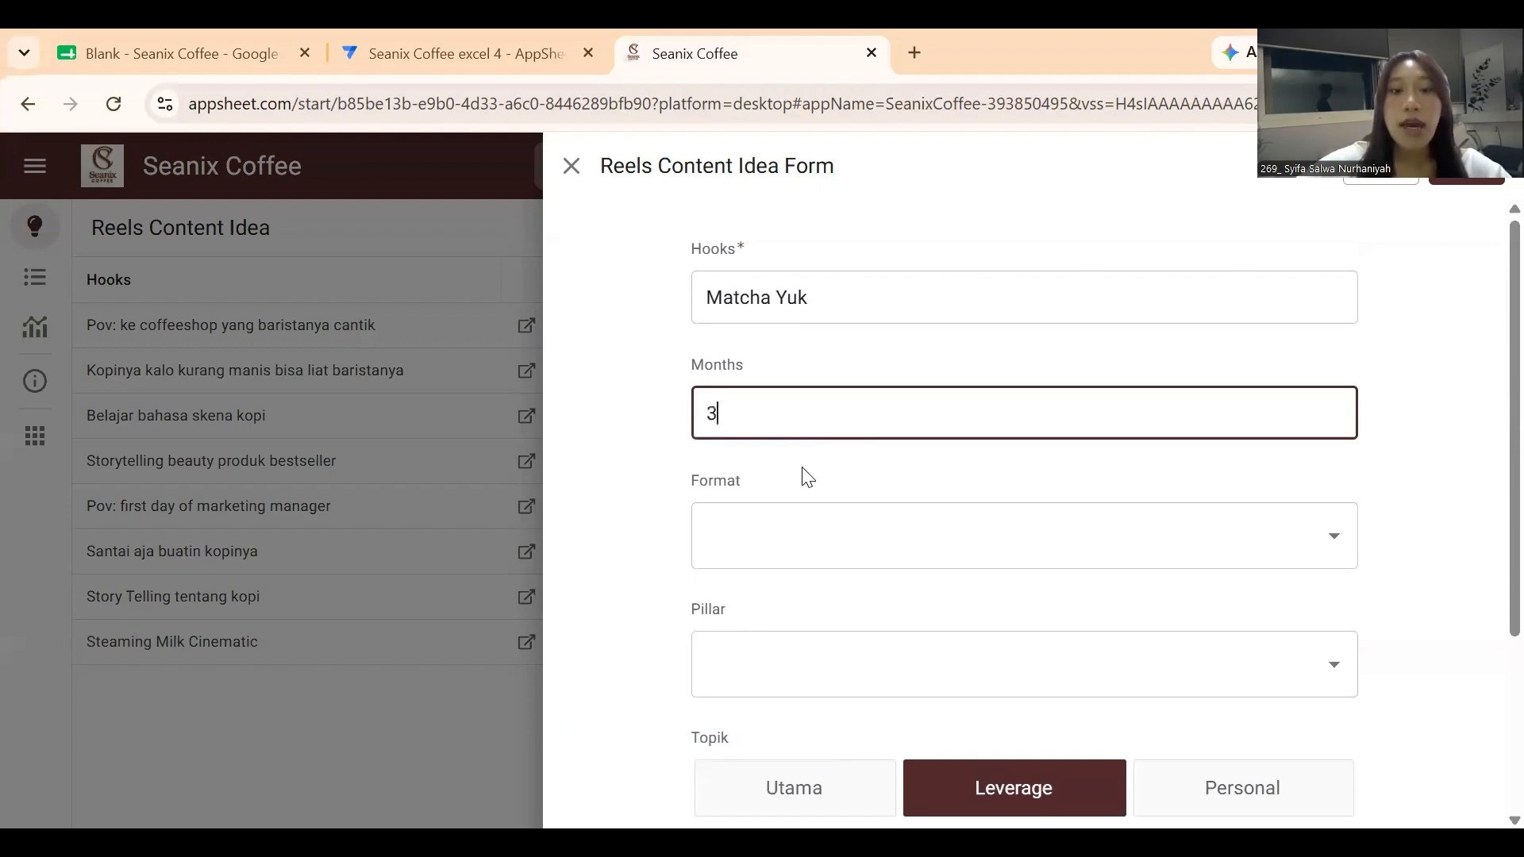
Set the entry's Format to Face and its Pillar to Product Highlight.
left_click(783, 545)
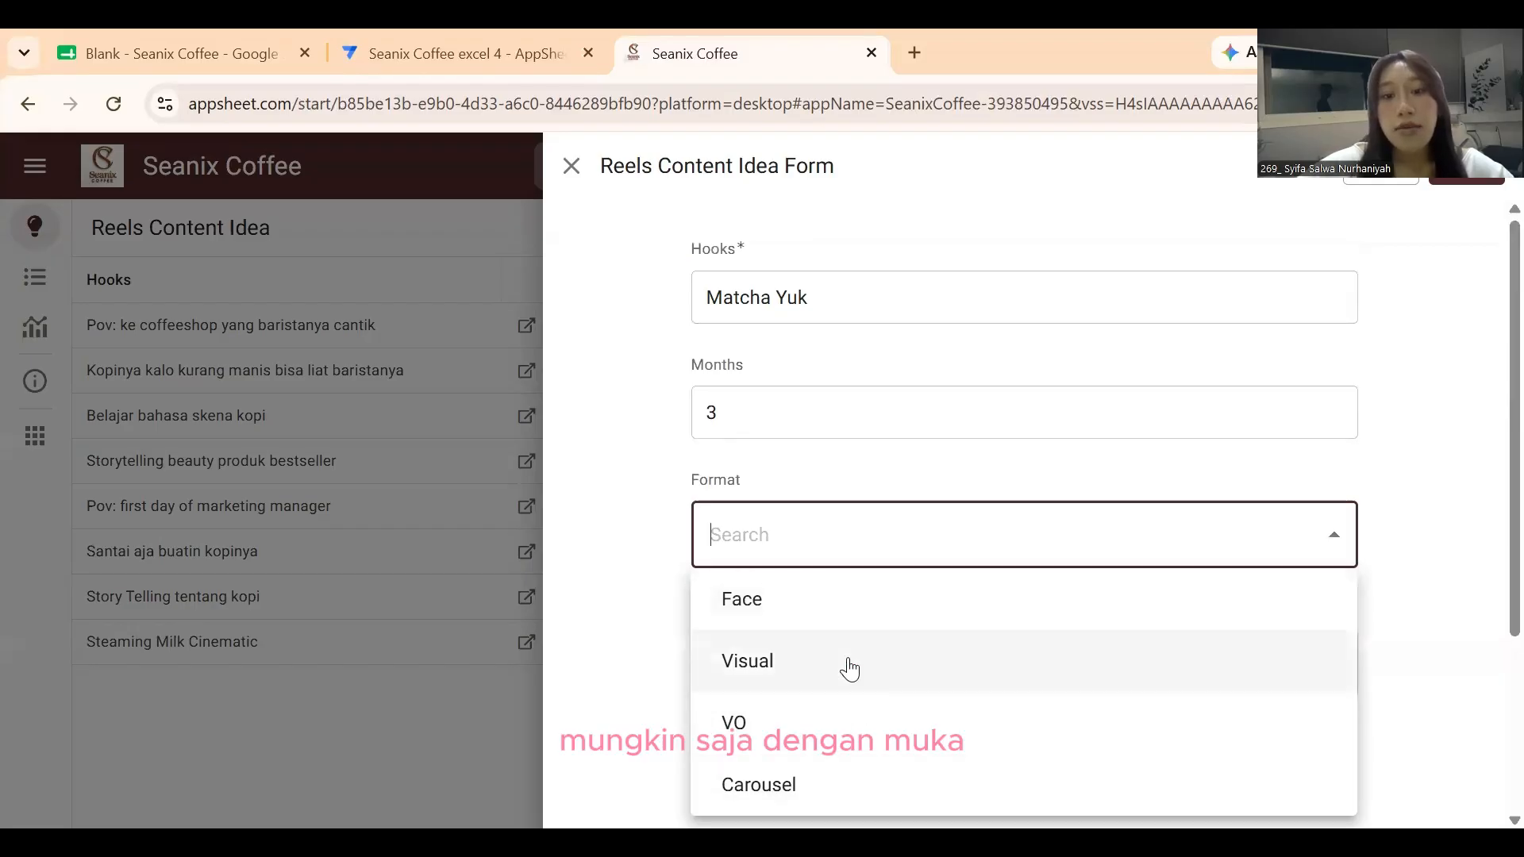
left_click(836, 599)
left_click(826, 657)
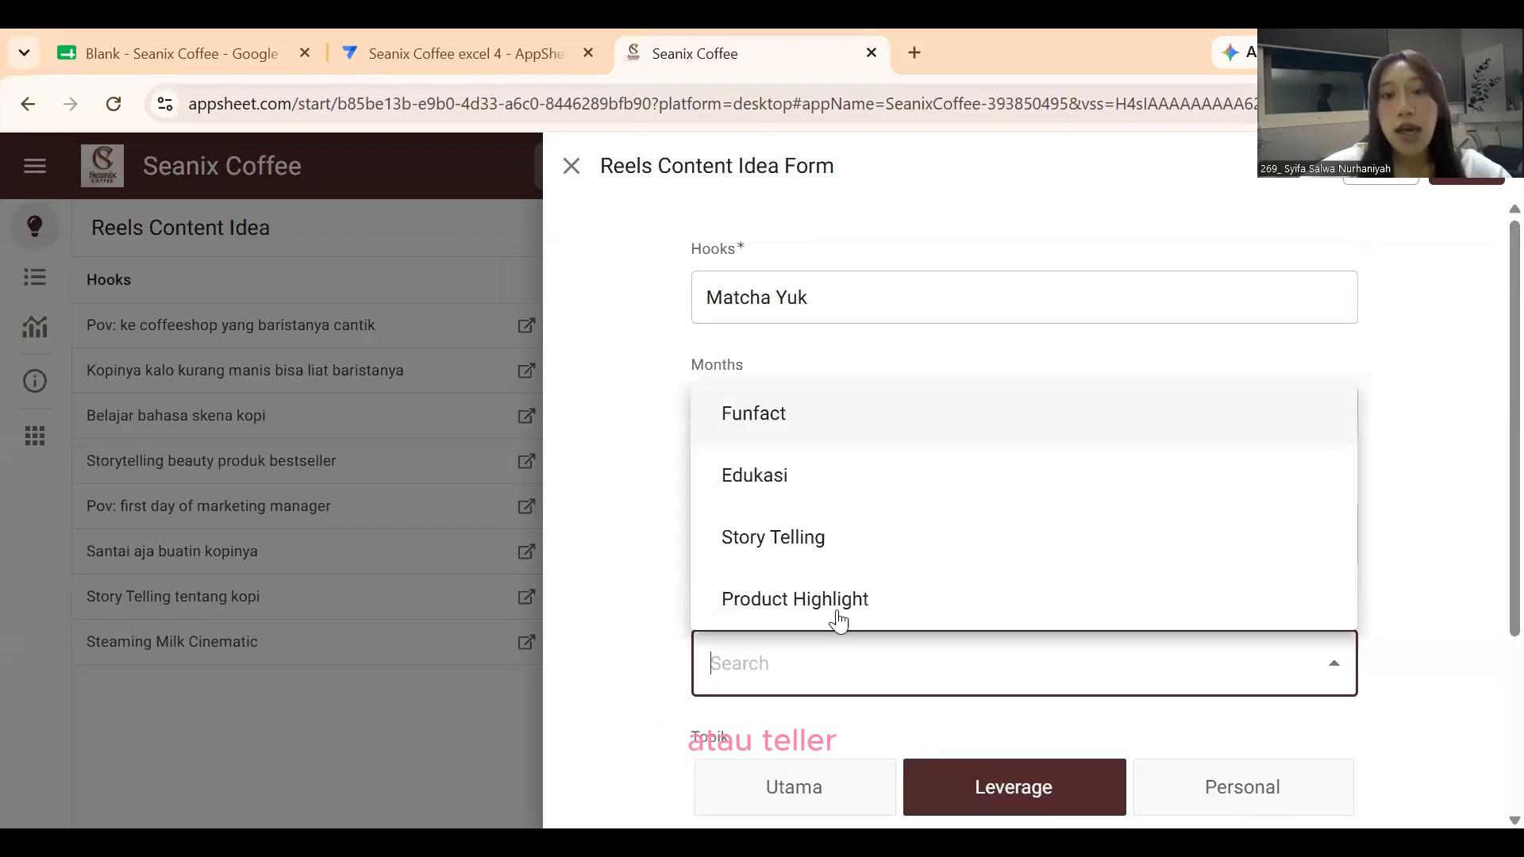
left_click(826, 600)
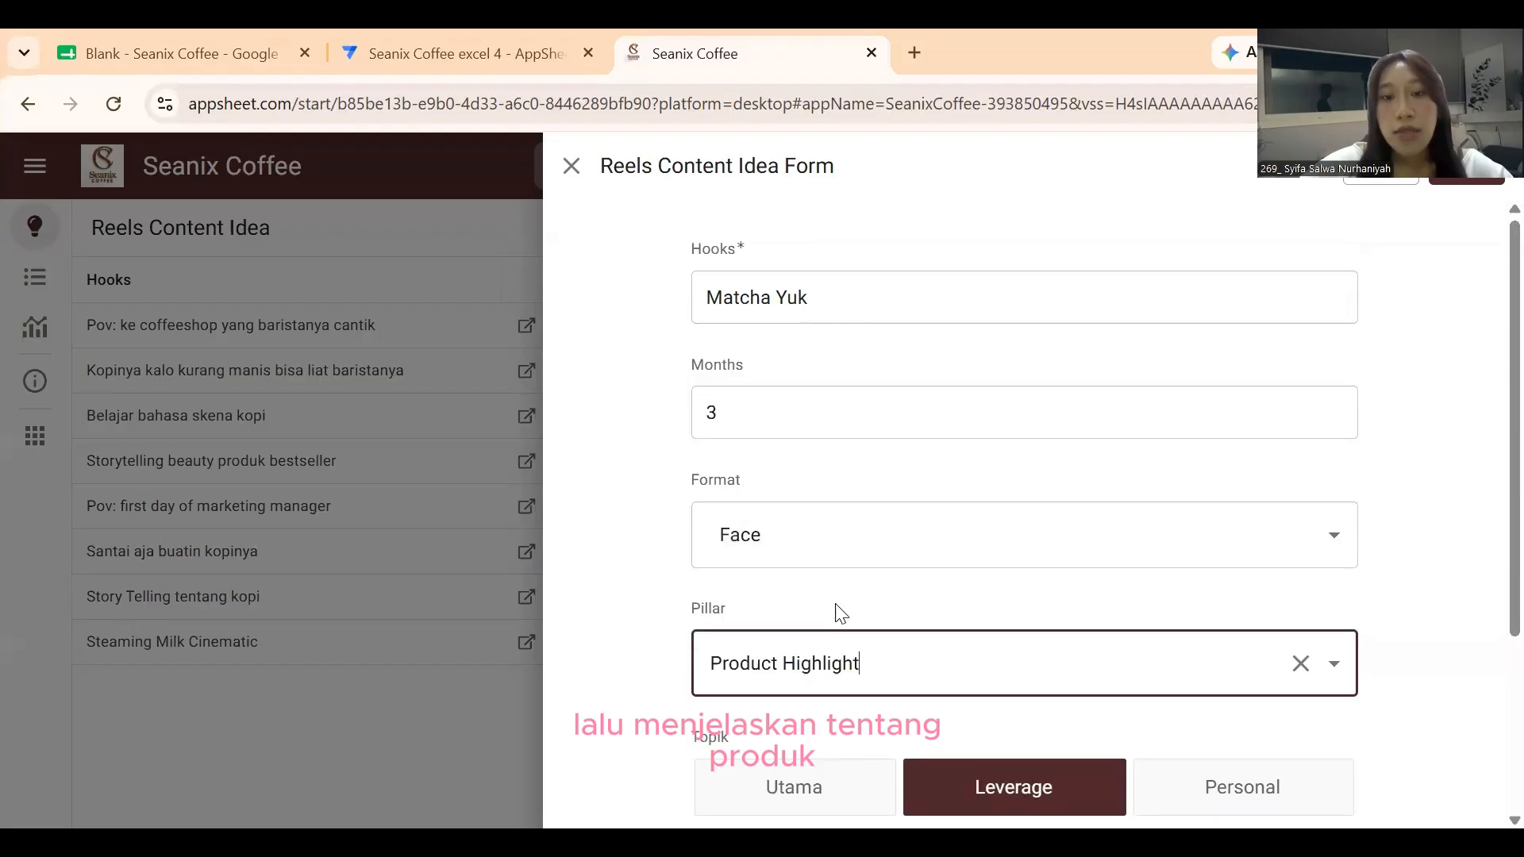
scroll(970, 545, "down", 1)
scroll(1020, 489, "down", 2)
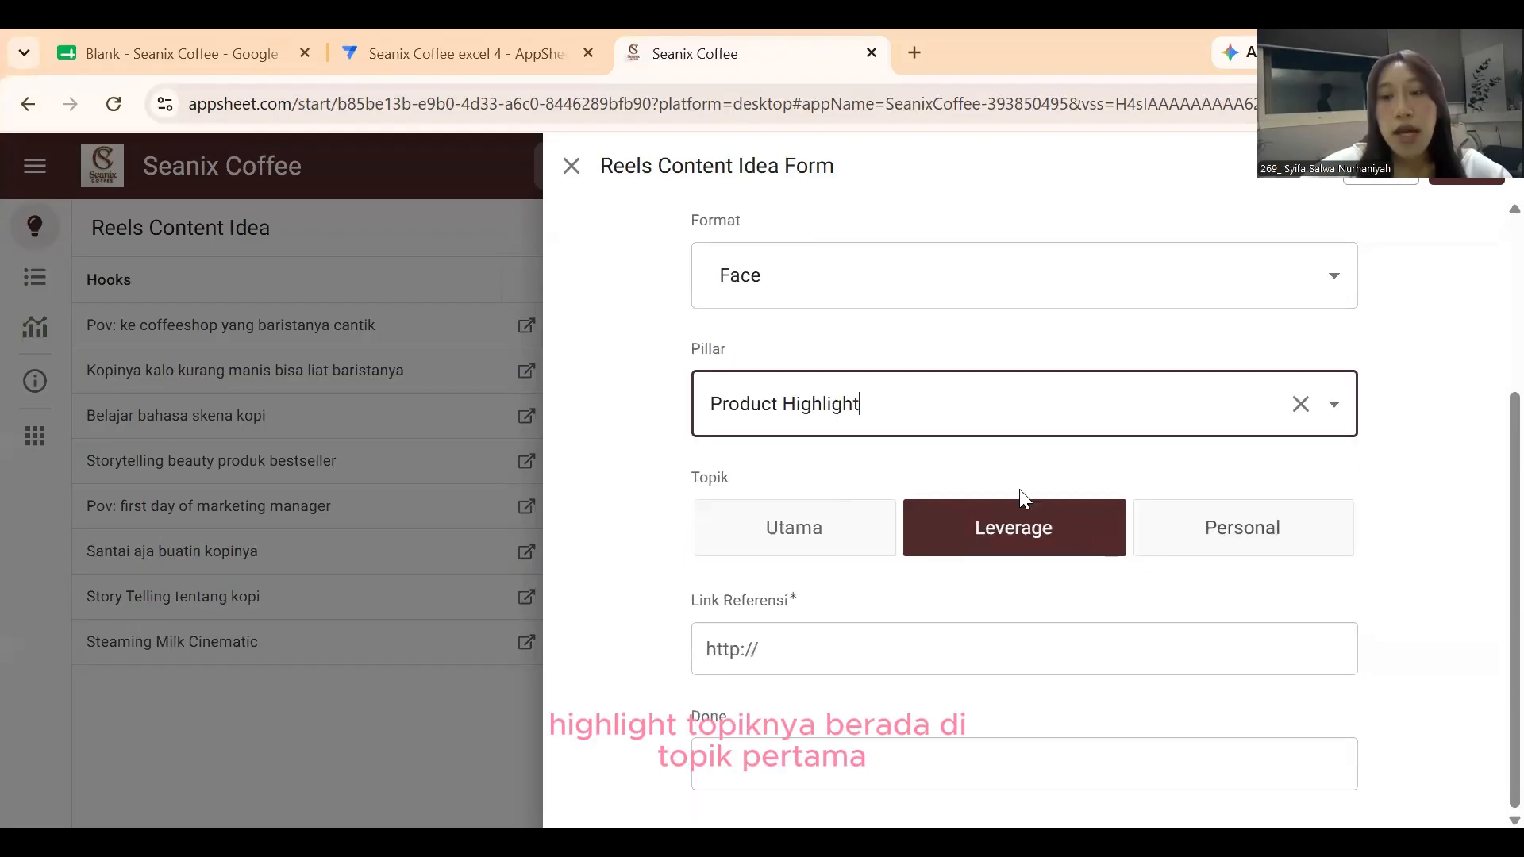
left_click(797, 546)
left_click(983, 546)
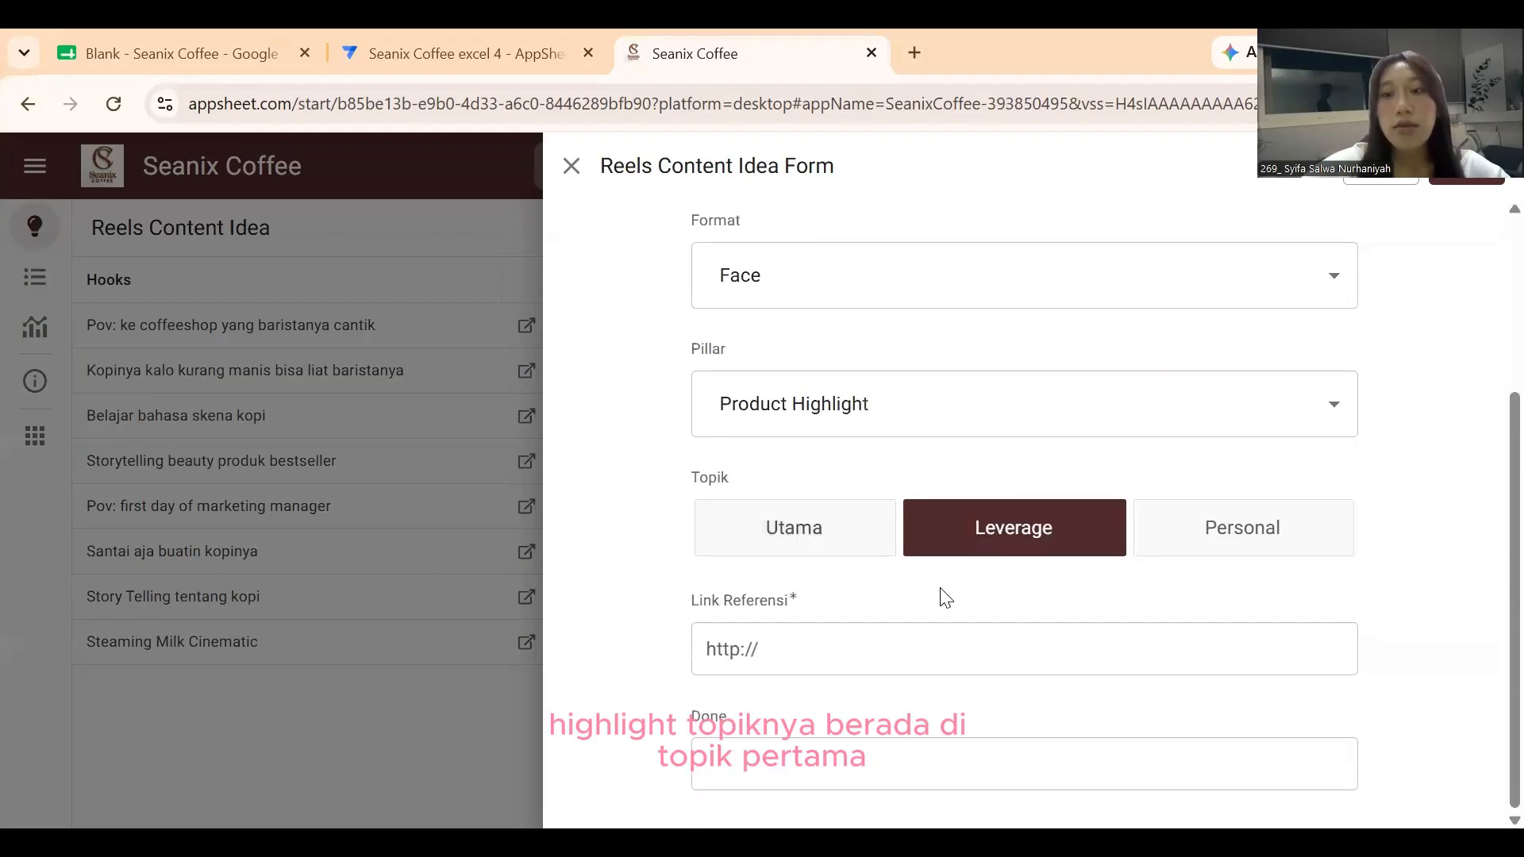
left_click(817, 652)
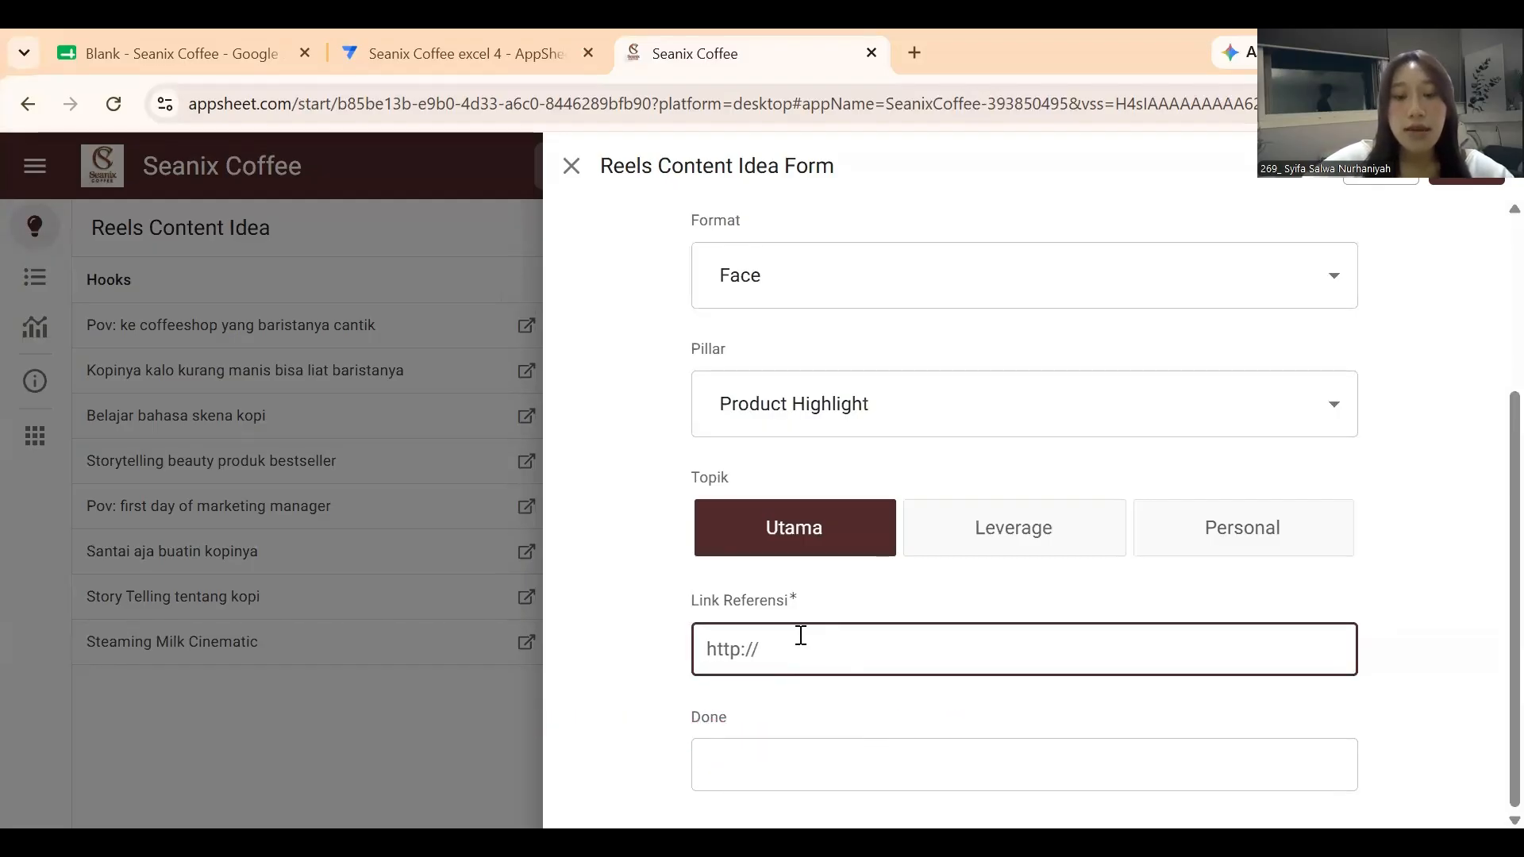
type("www.")
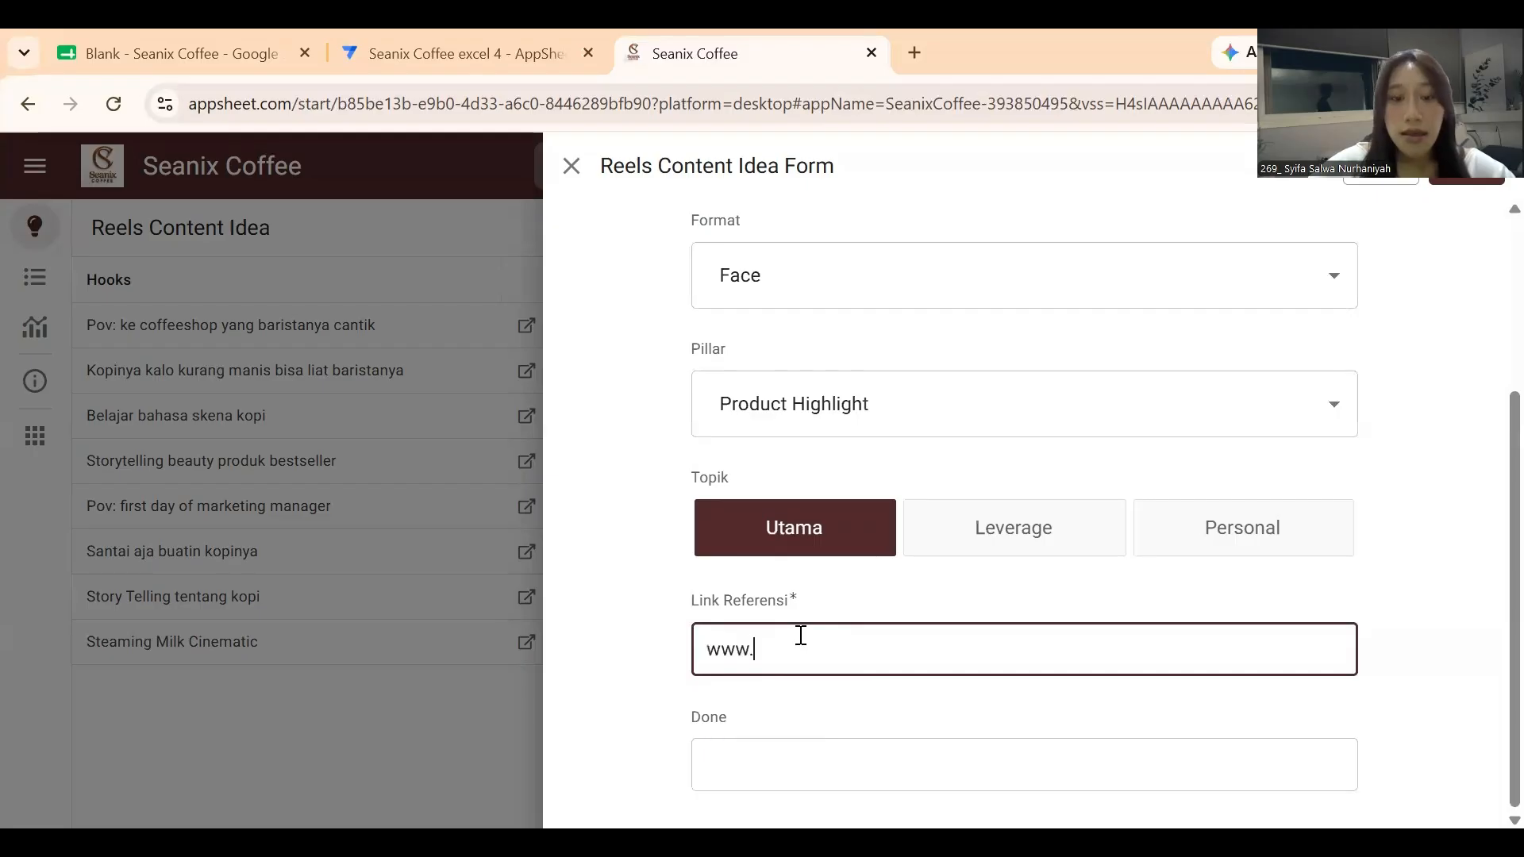
type("math")
key("BackSpace")
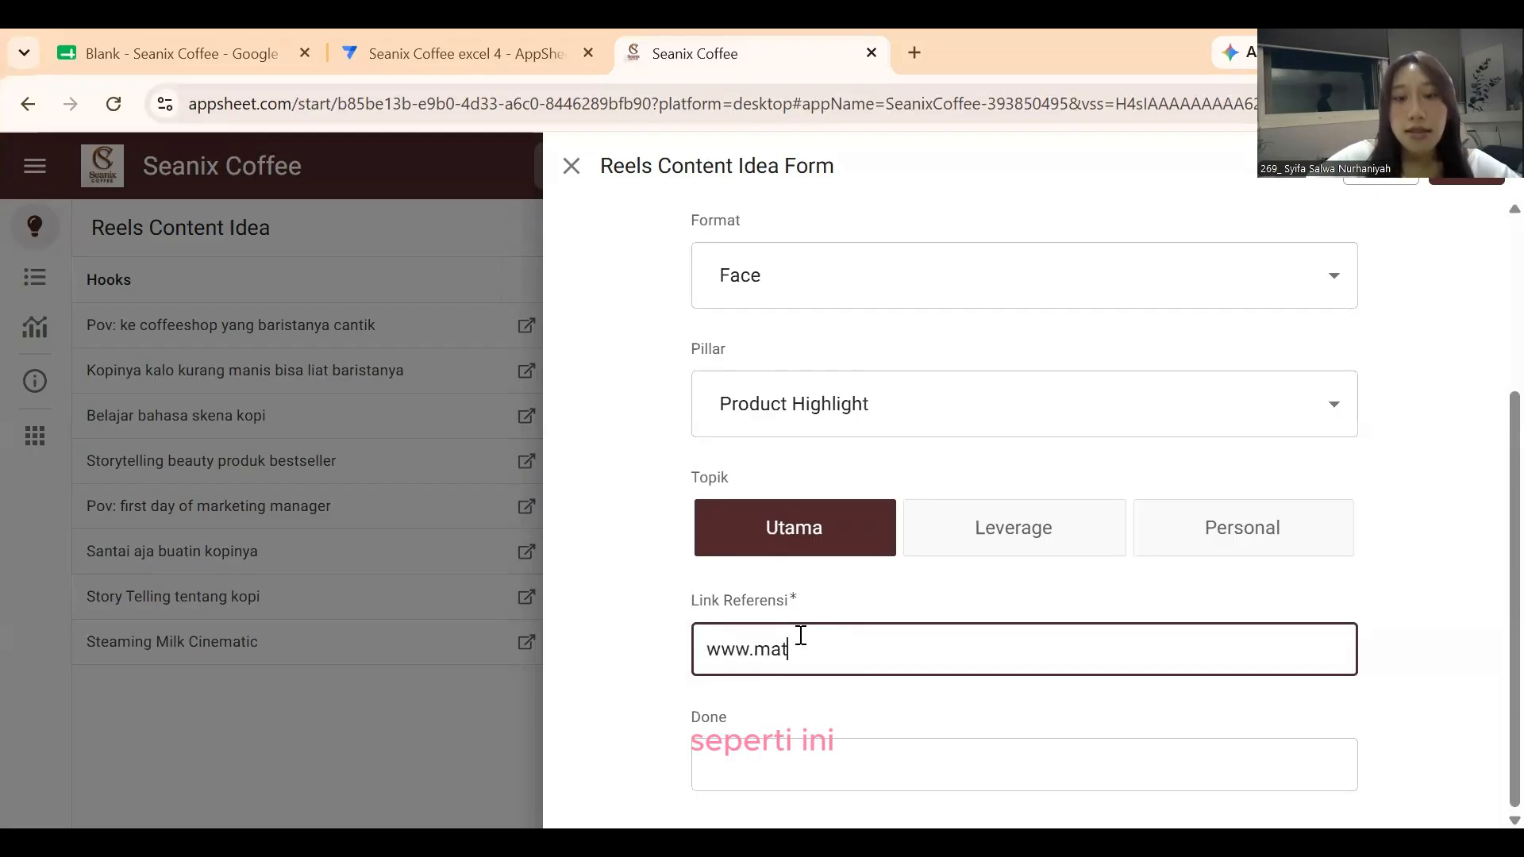
type("chaenak")
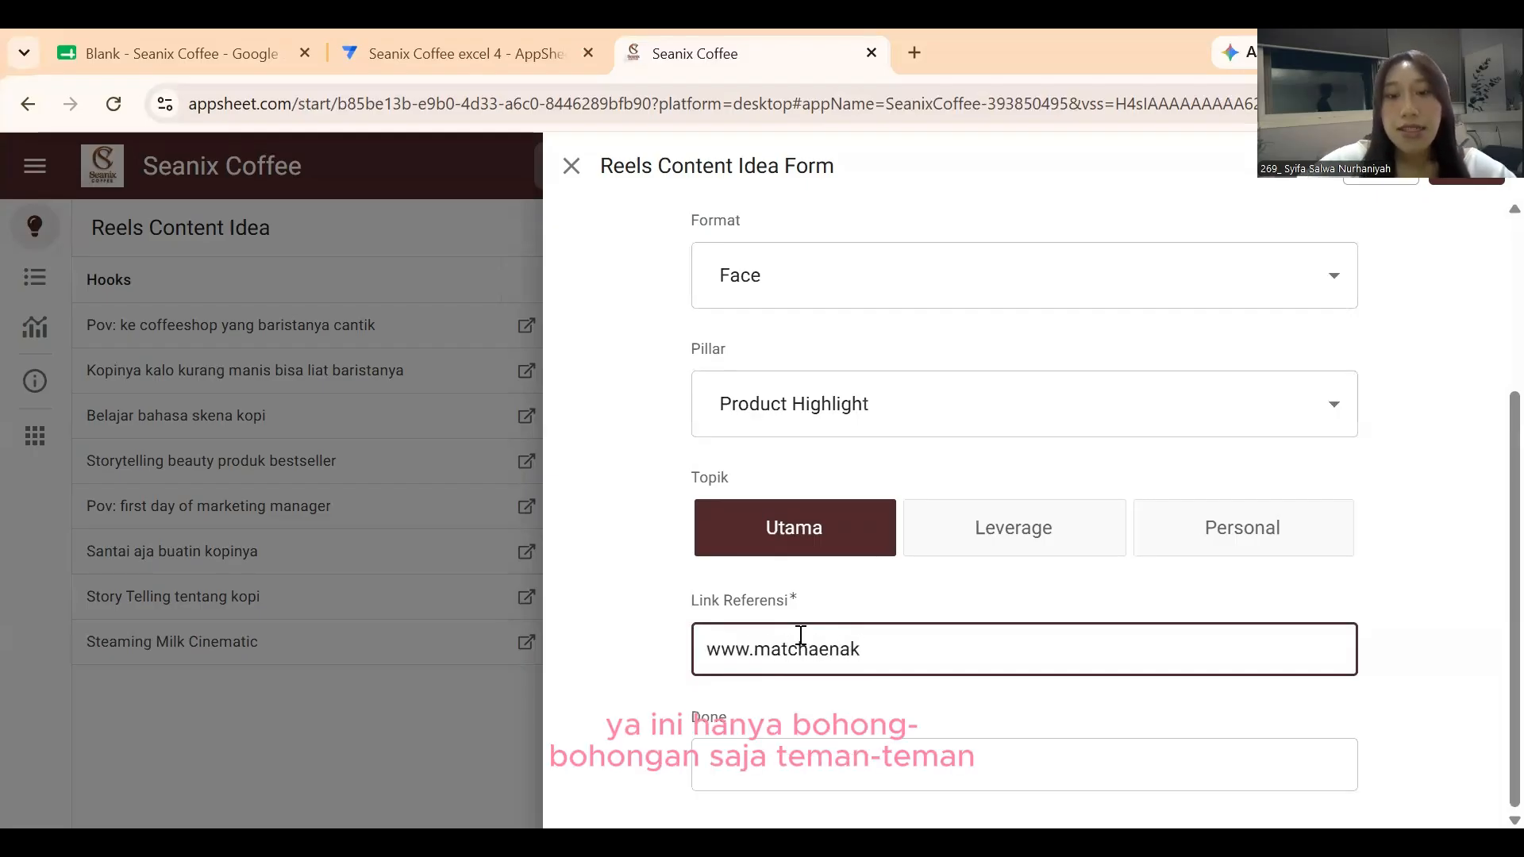
Enter "done" in the entry's Done field and save the new Reels Content Idea entry.
left_click(835, 763)
type("done")
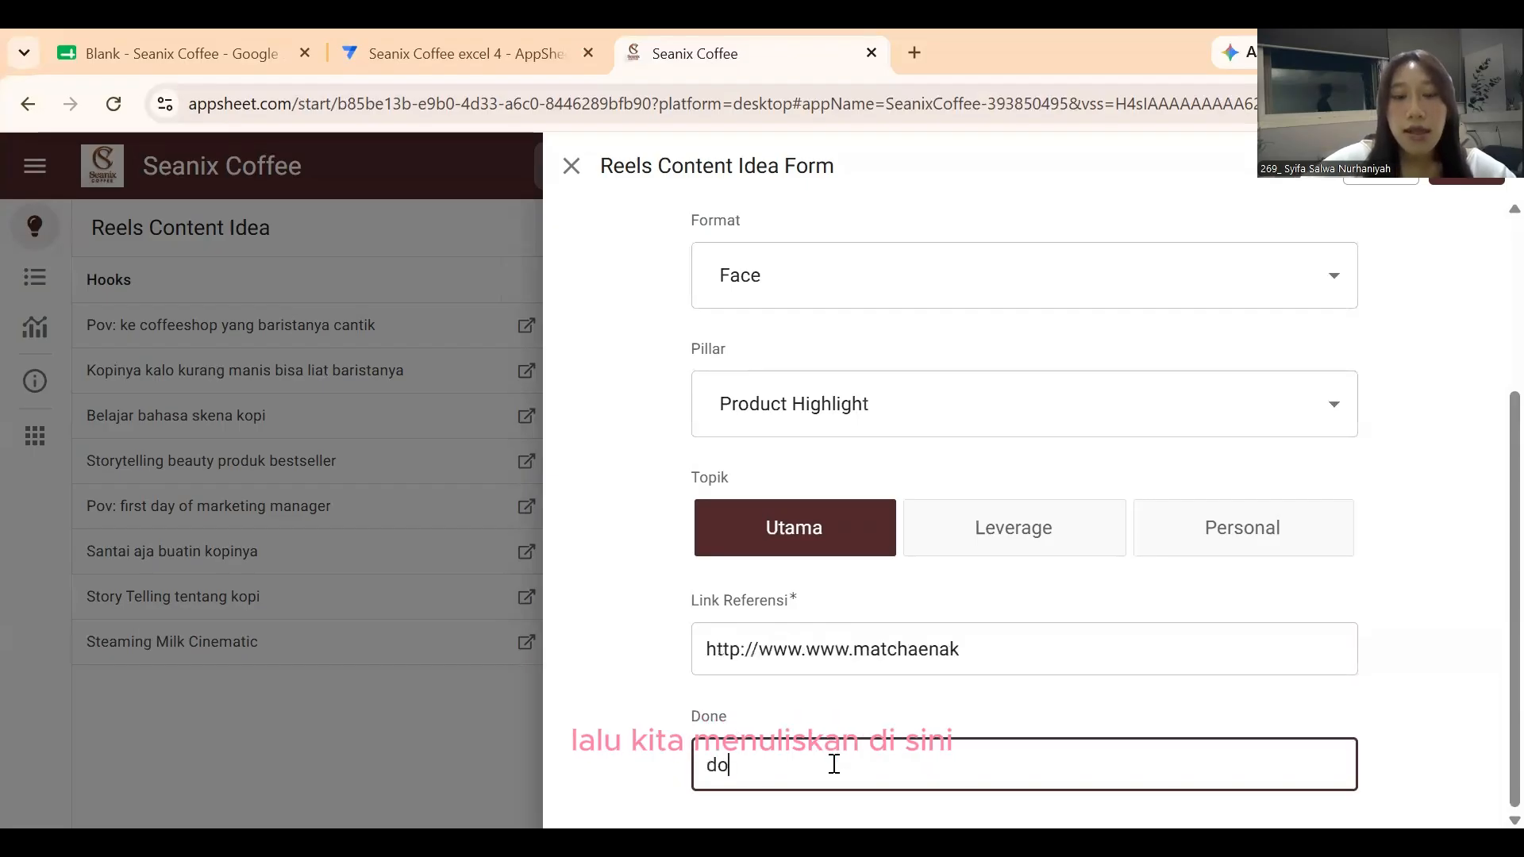
left_click(1475, 182)
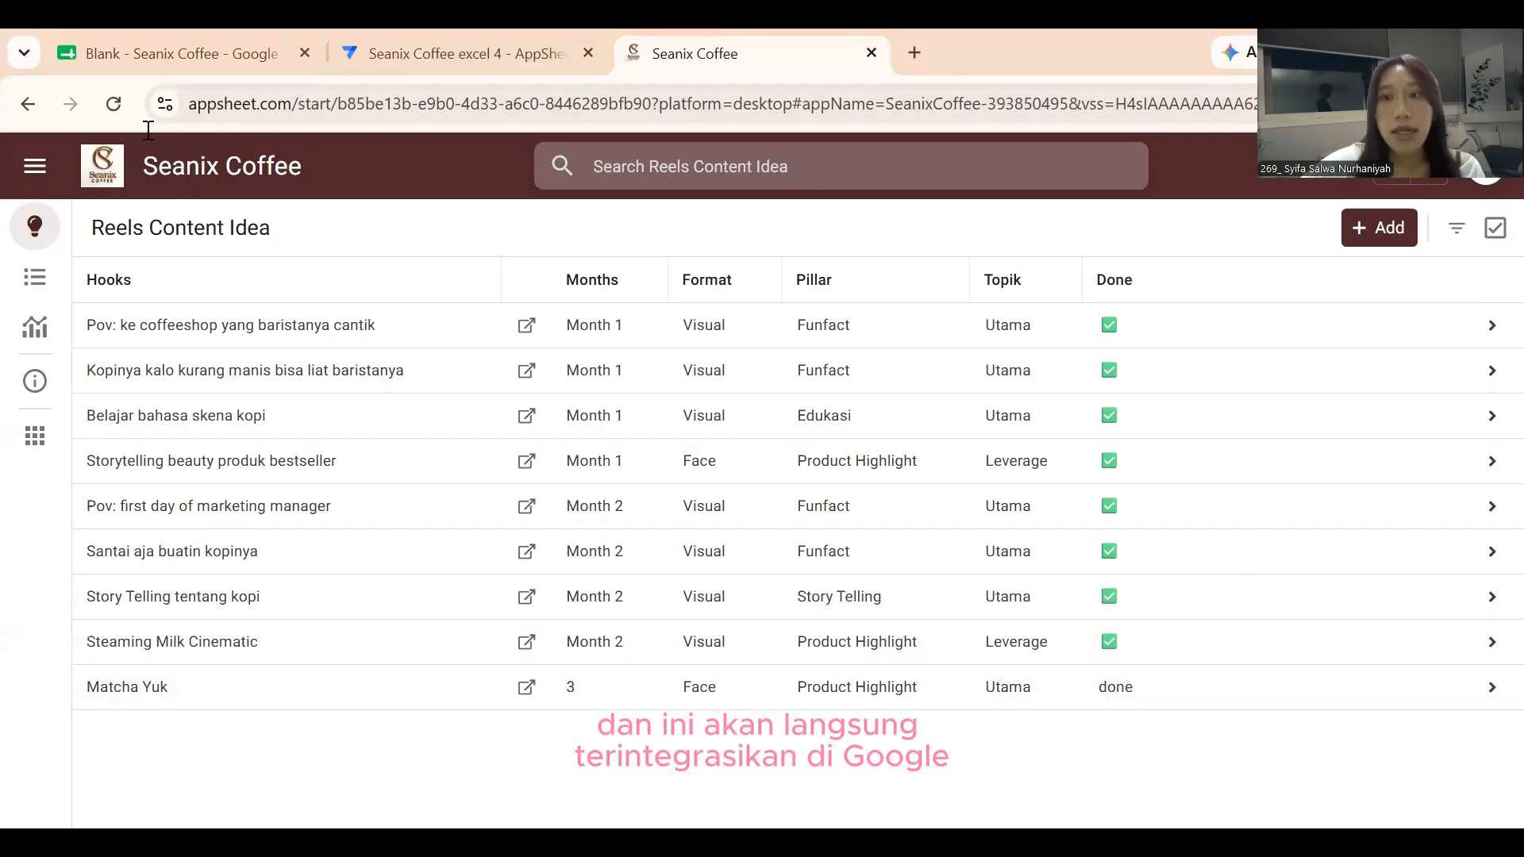
Switch to the Google Sheets spreadsheet and check the Matcha Yuk row in the Reels Content Idea sheet.
left_click(203, 39)
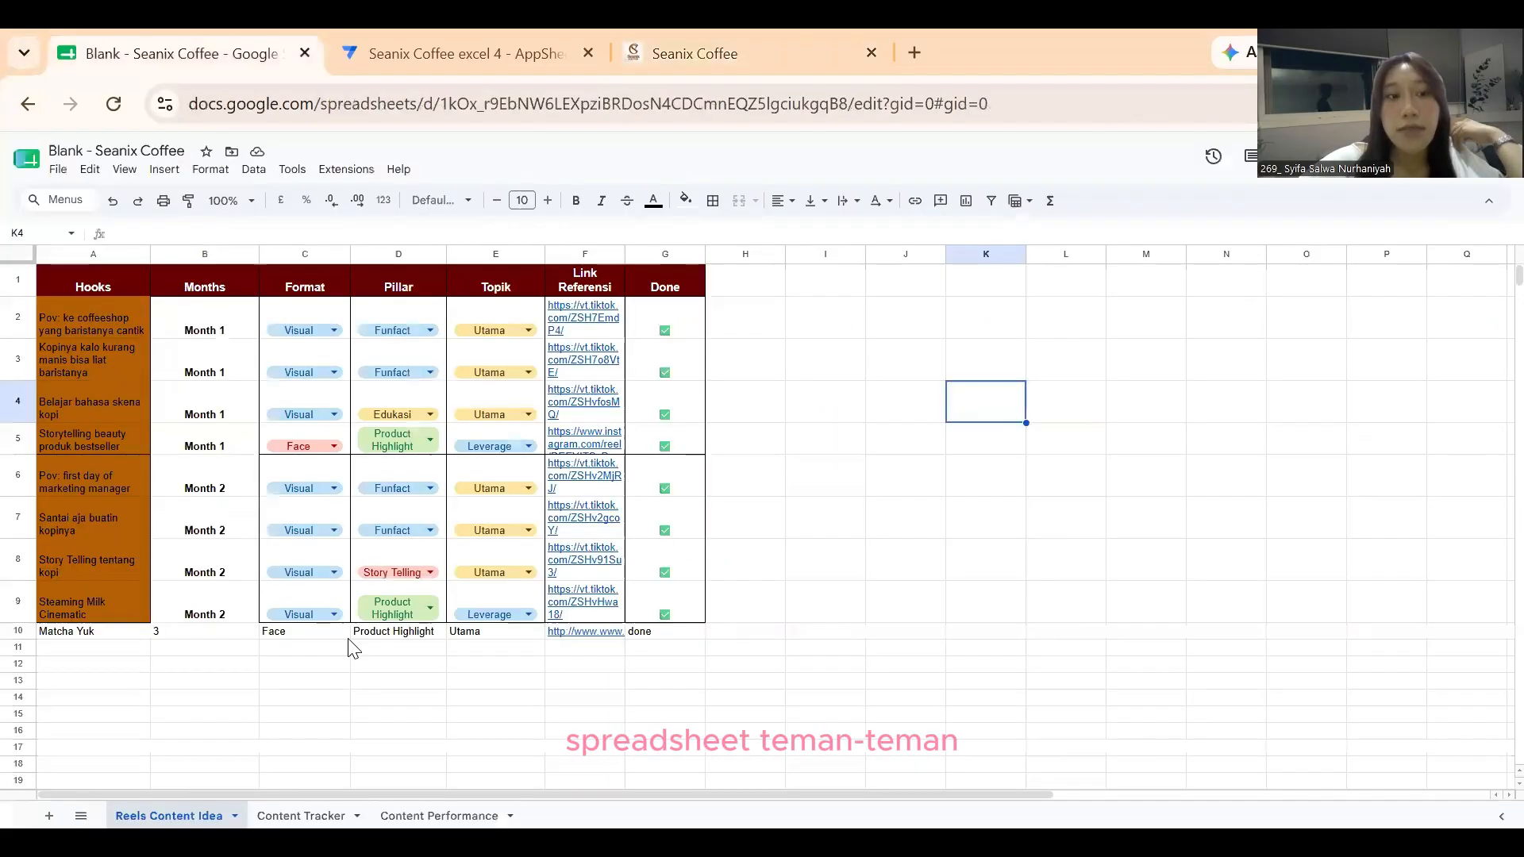
left_click(75, 632)
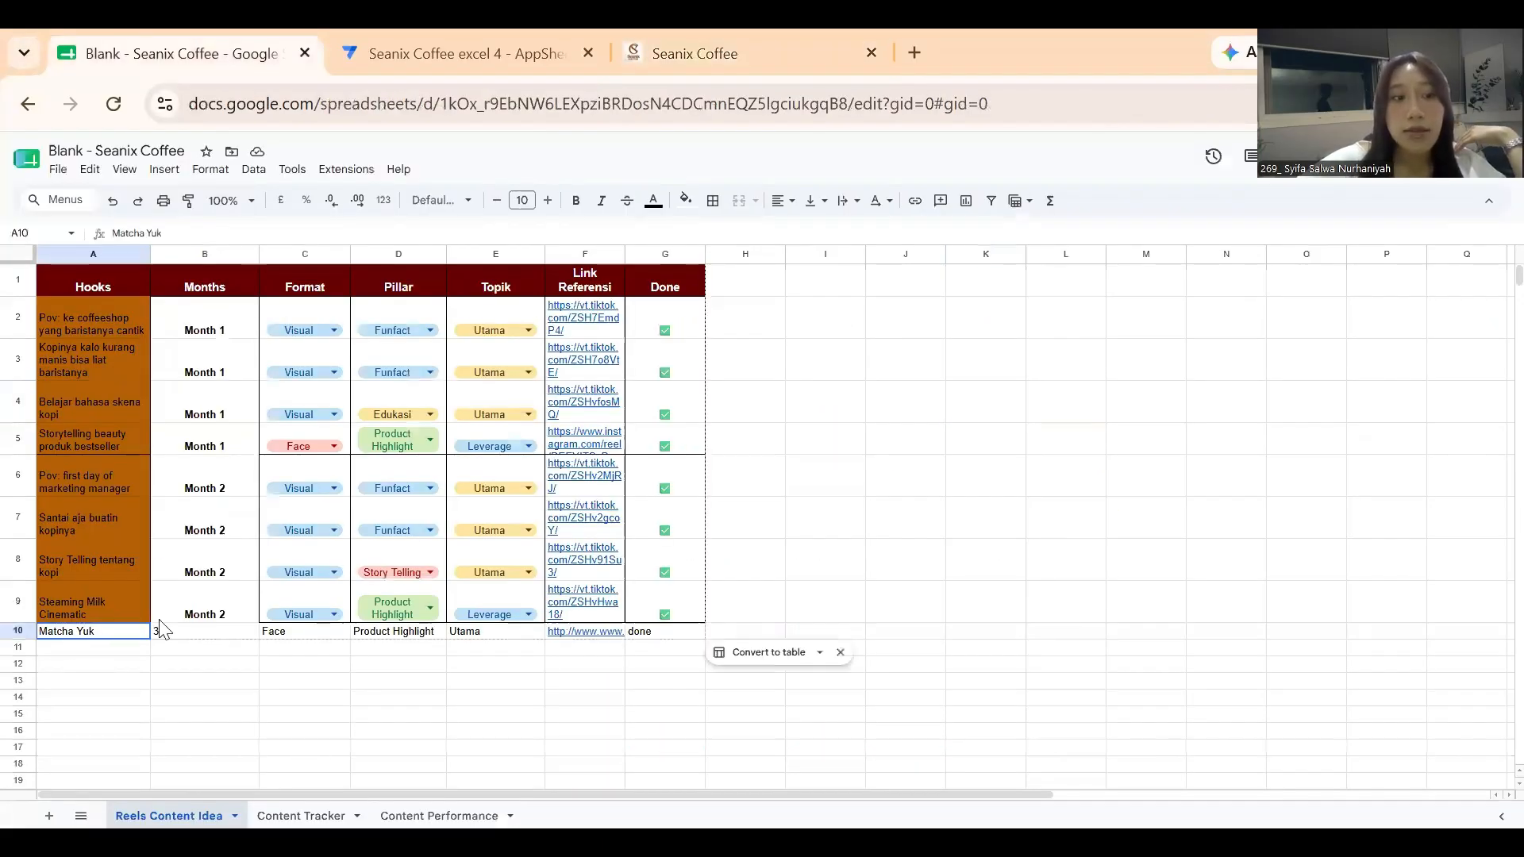
left_click(163, 632, "shift")
left_click(666, 632, "shift")
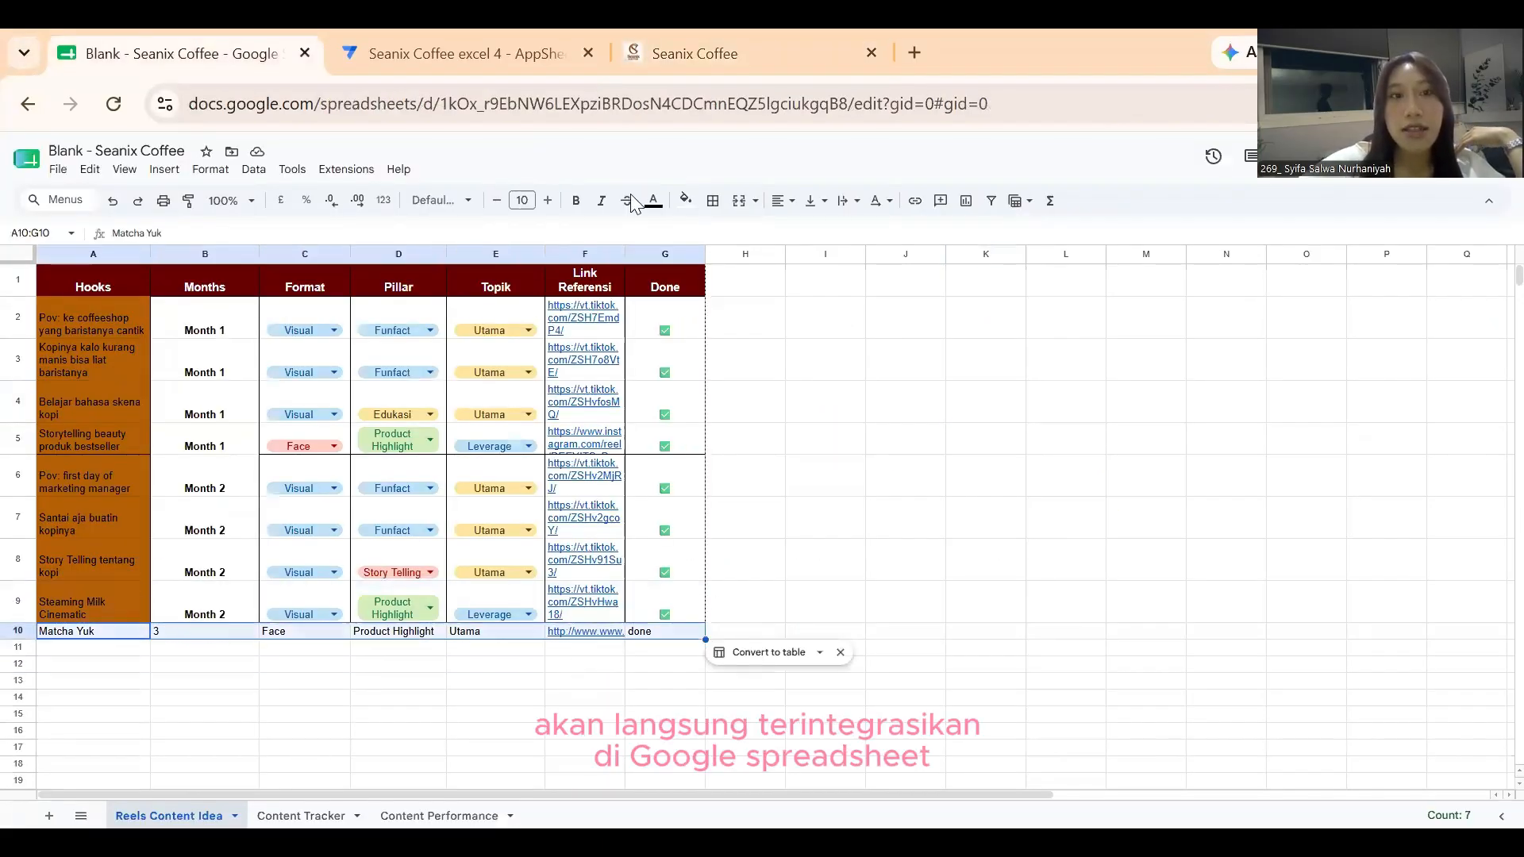
key("ctrl+Tab")
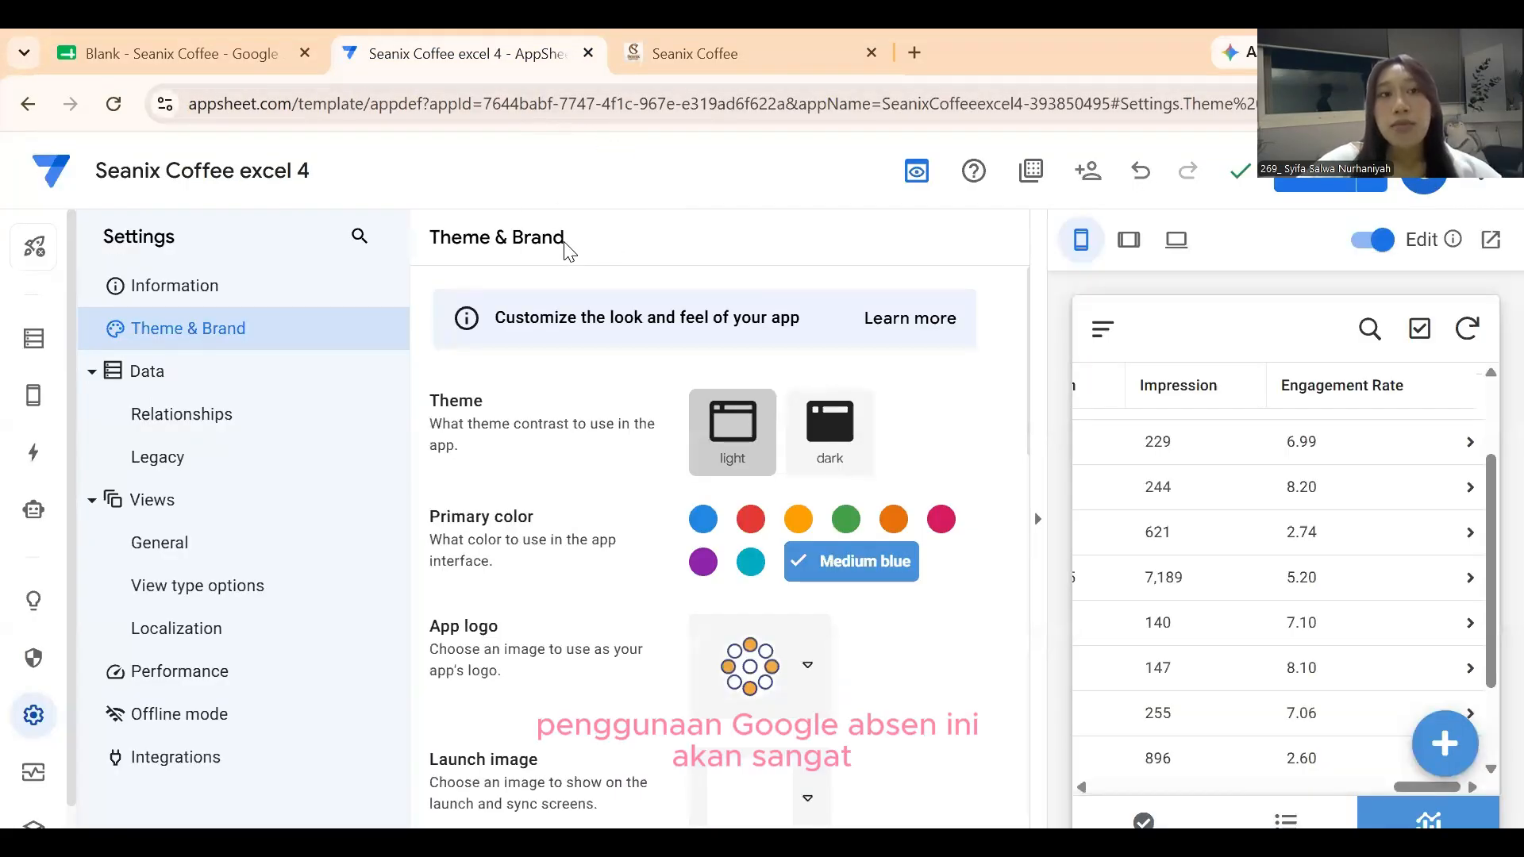
left_click(151, 55)
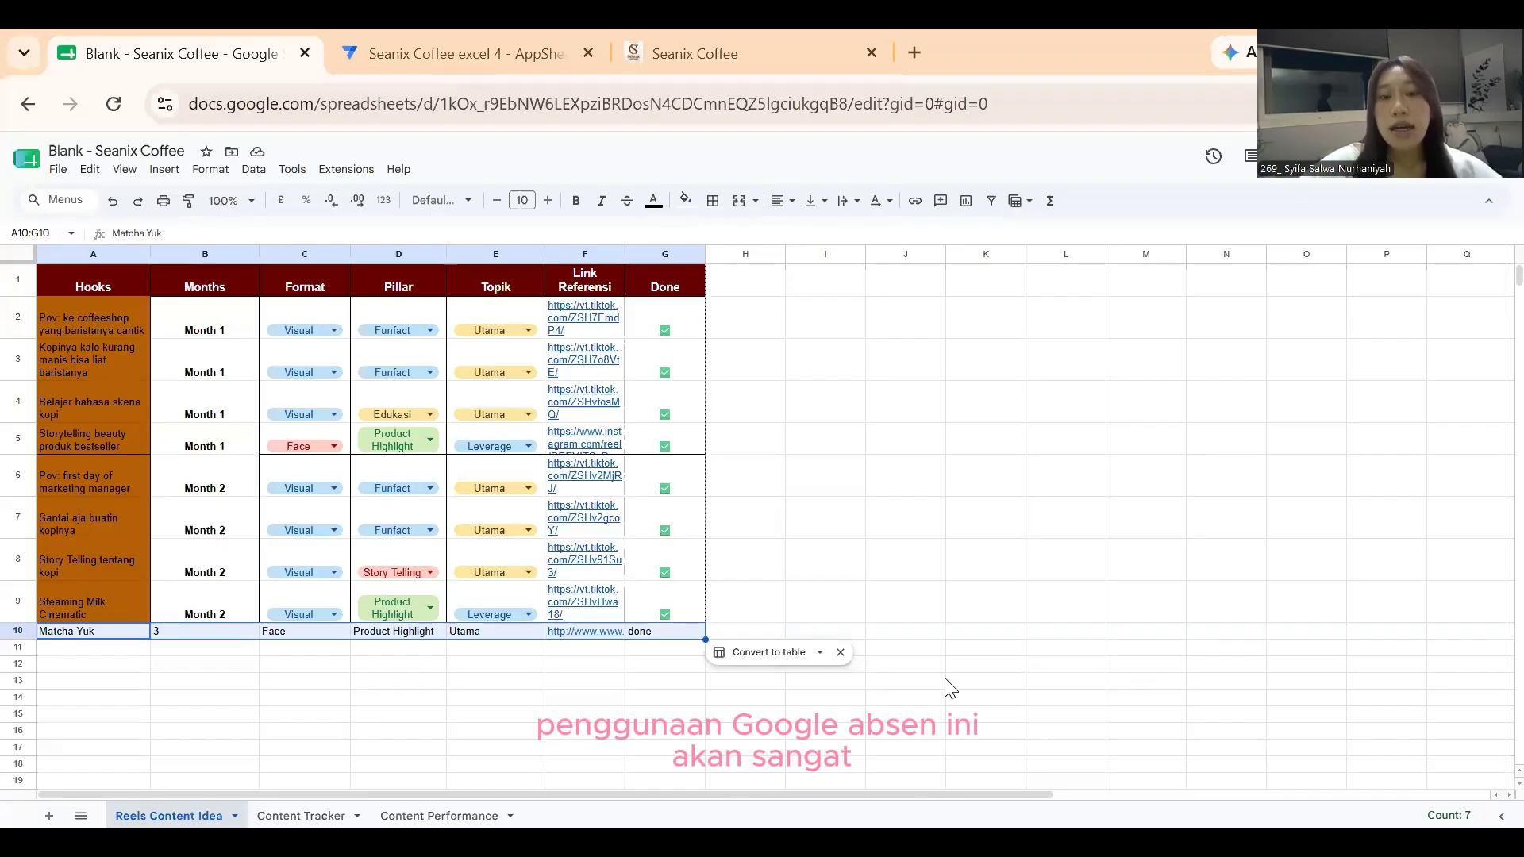
left_click_drag(1039, 794, 1048, 794)
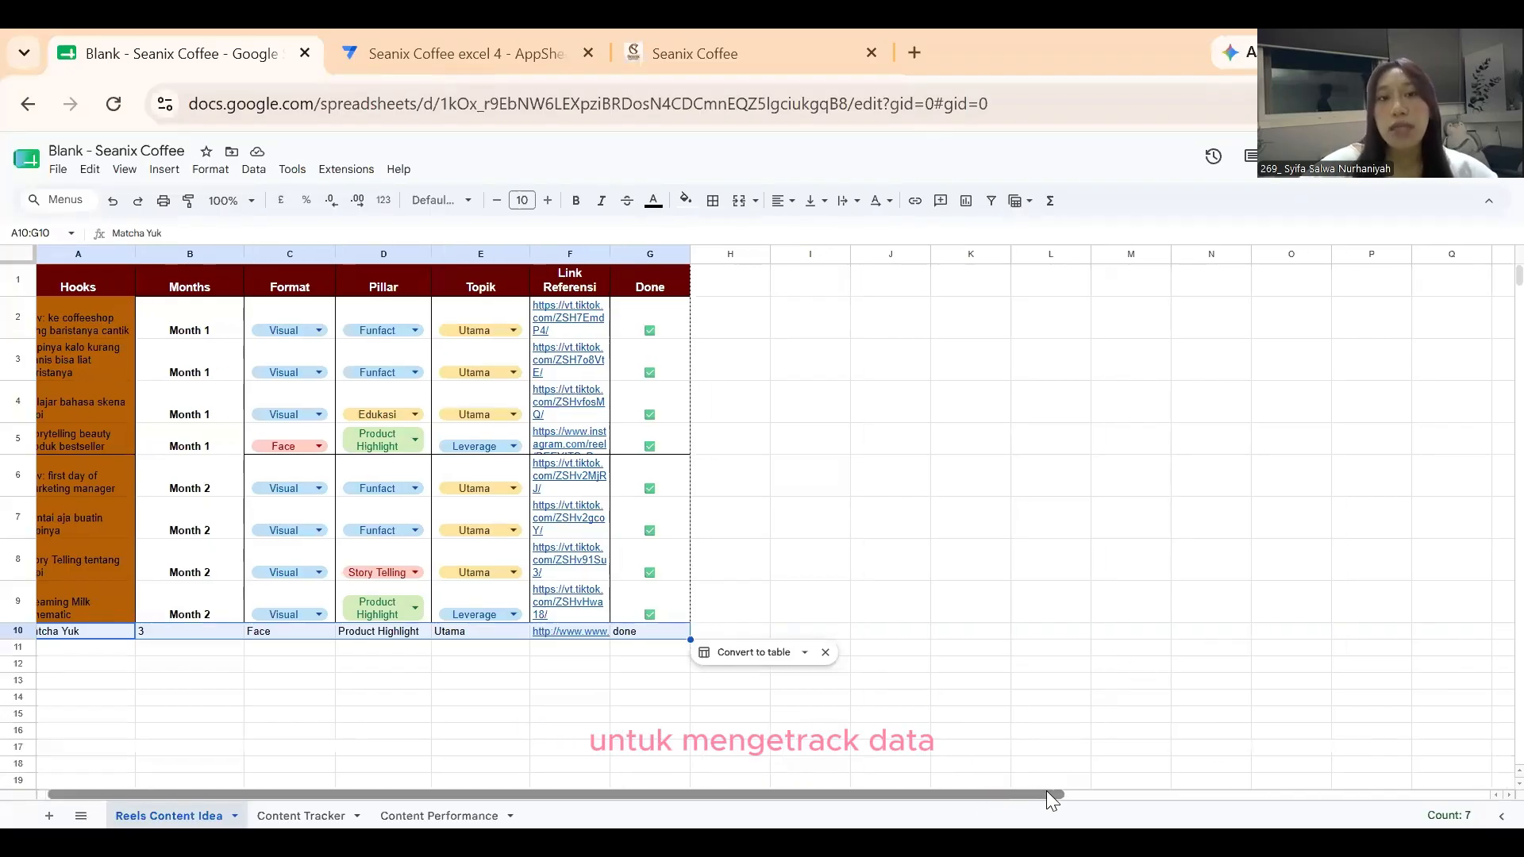
scroll(794, 512, "right", 2)
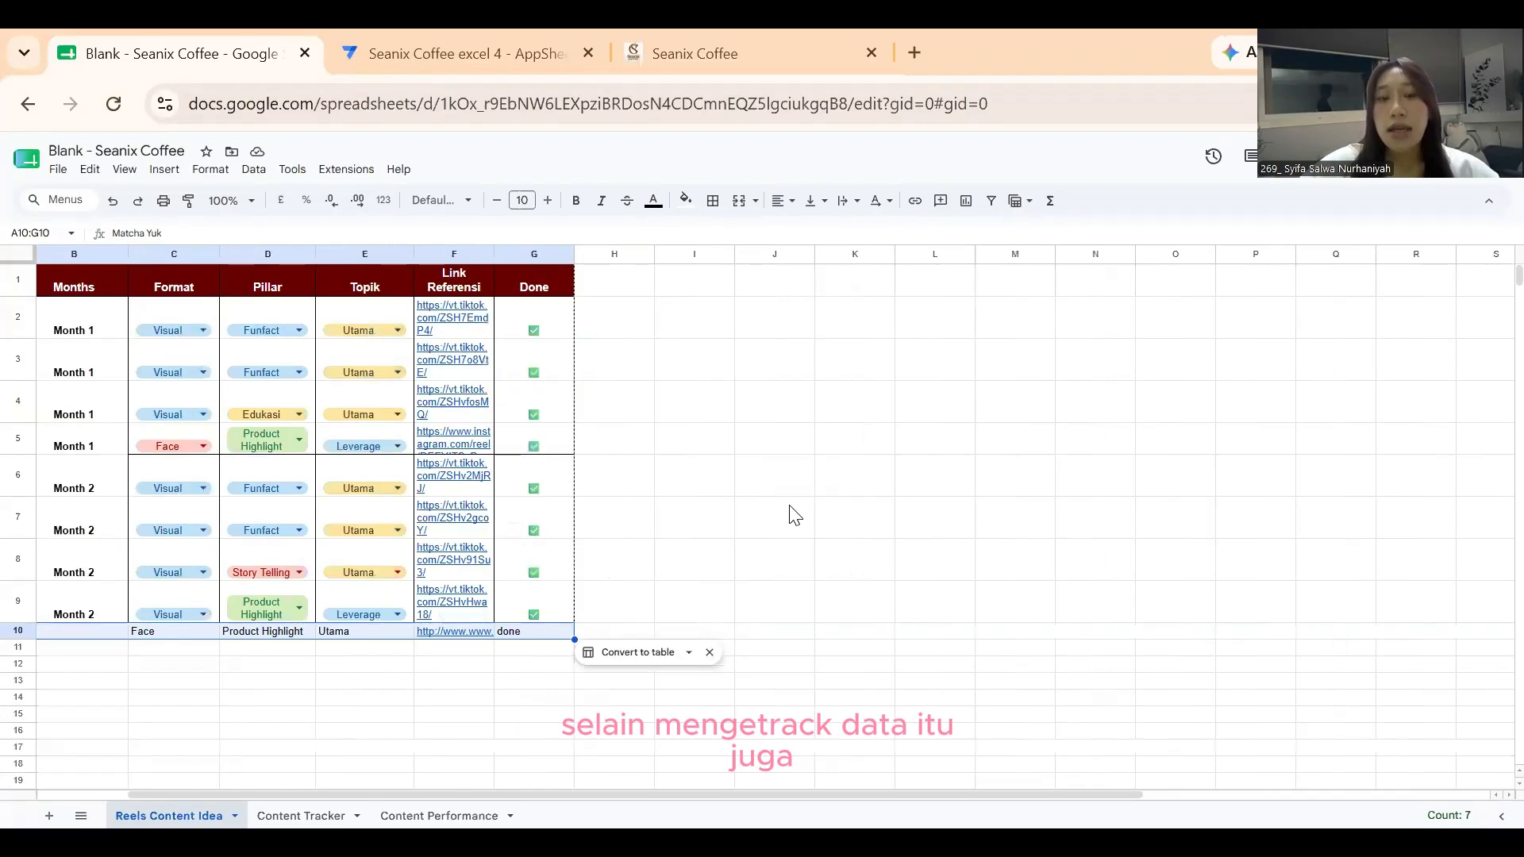
Switch to the Seanix Coffee app and look through its Content Tracker and Monthly ER views.
left_click(756, 74)
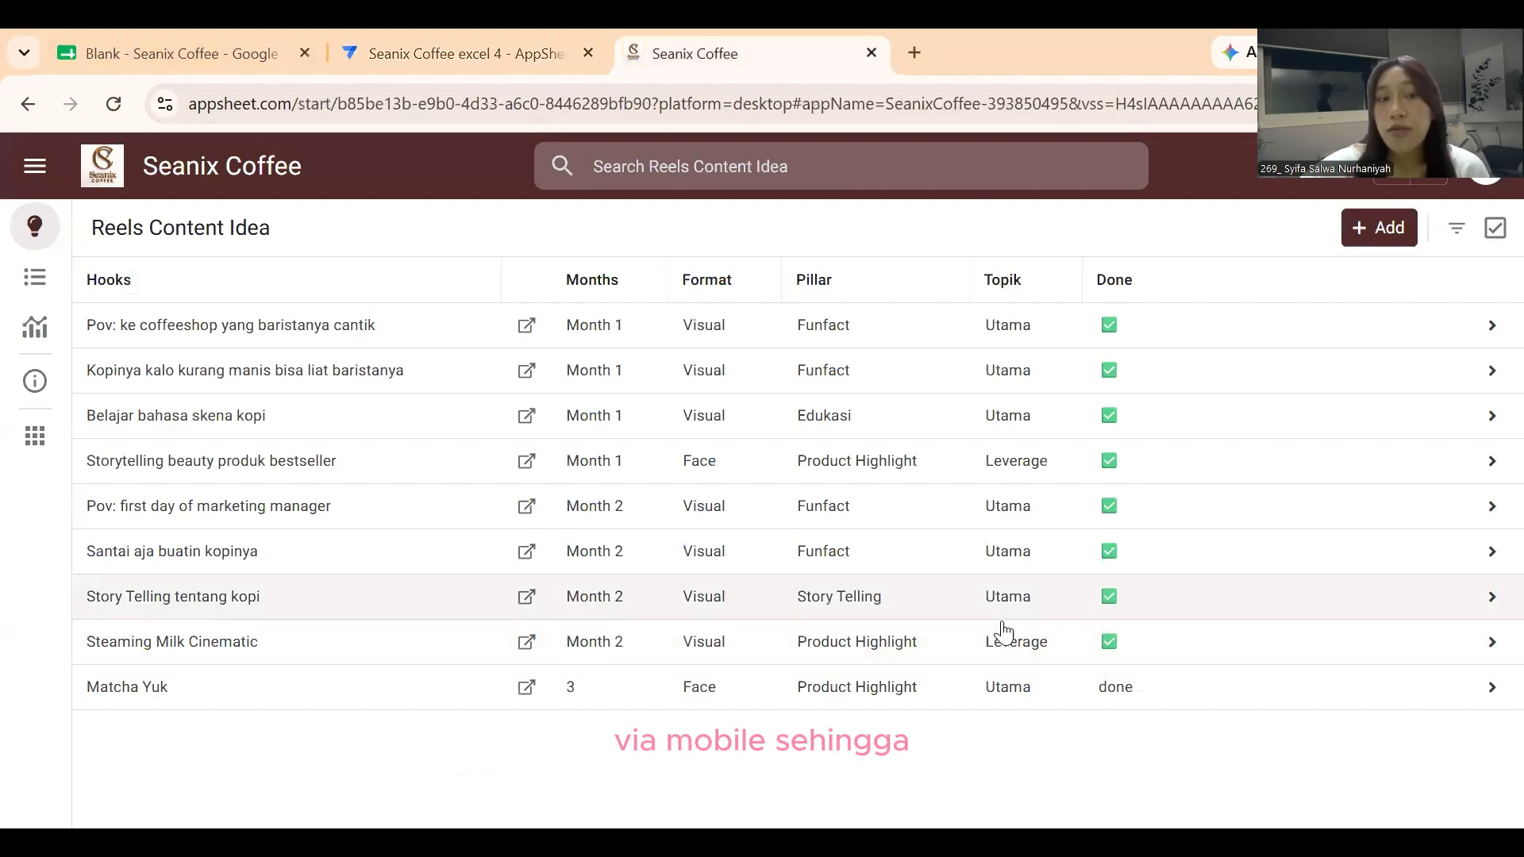
left_click(32, 285)
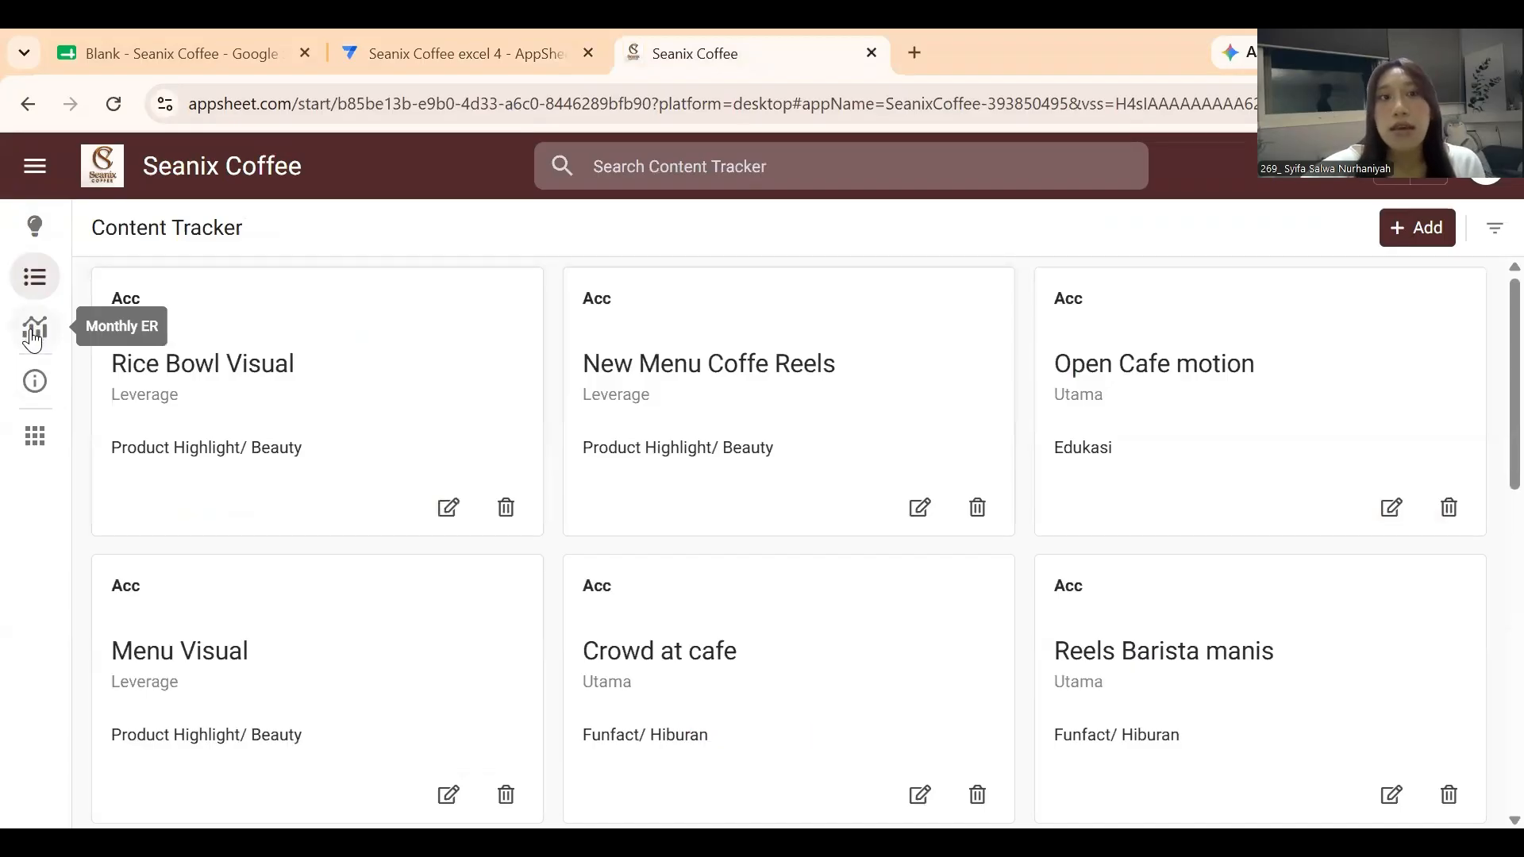
left_click(33, 332)
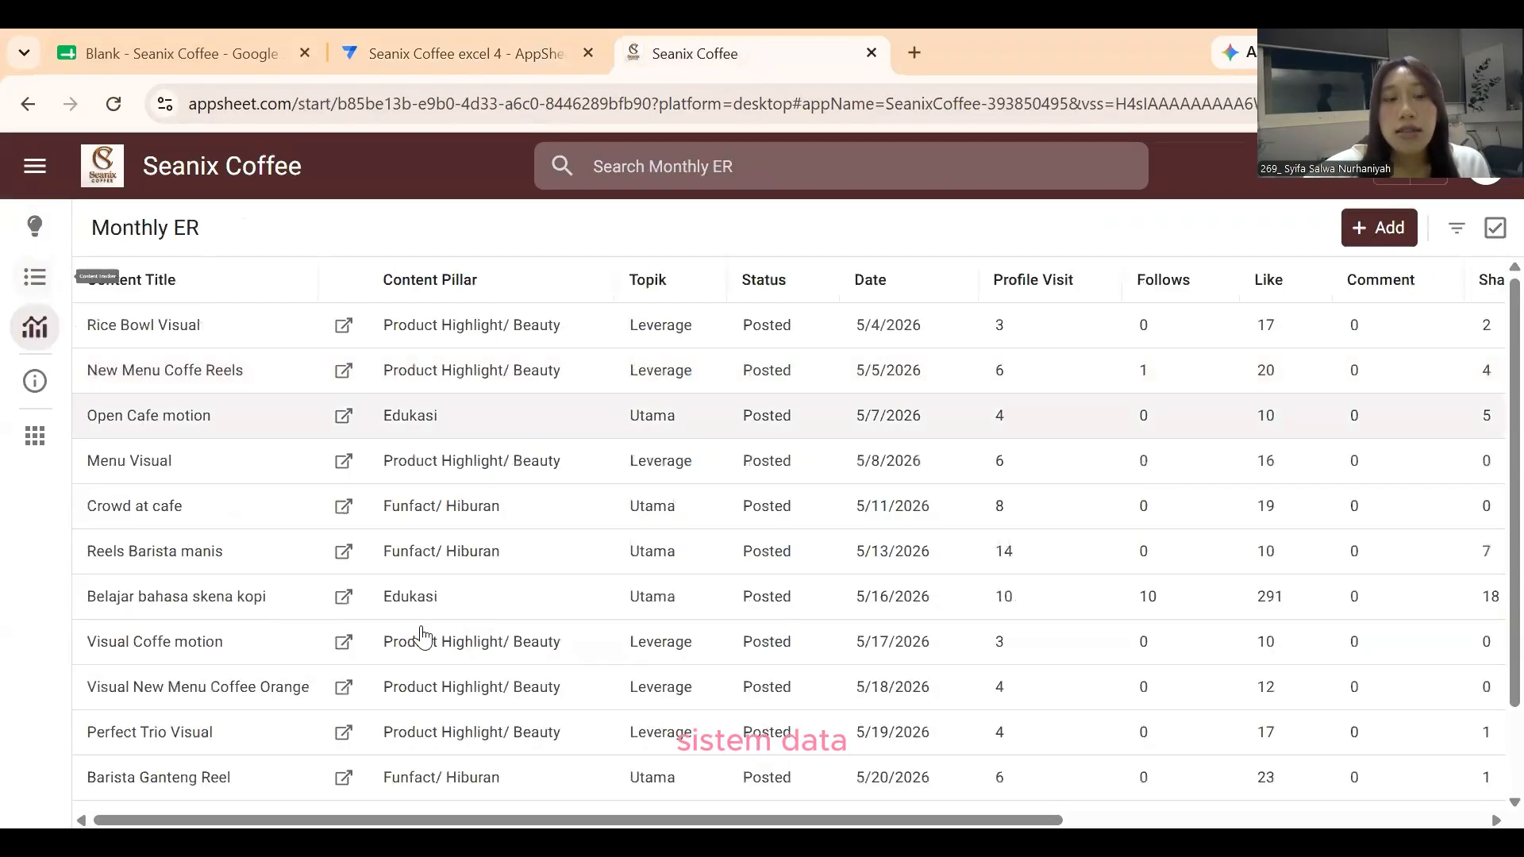
scroll(677, 612, "down", 2)
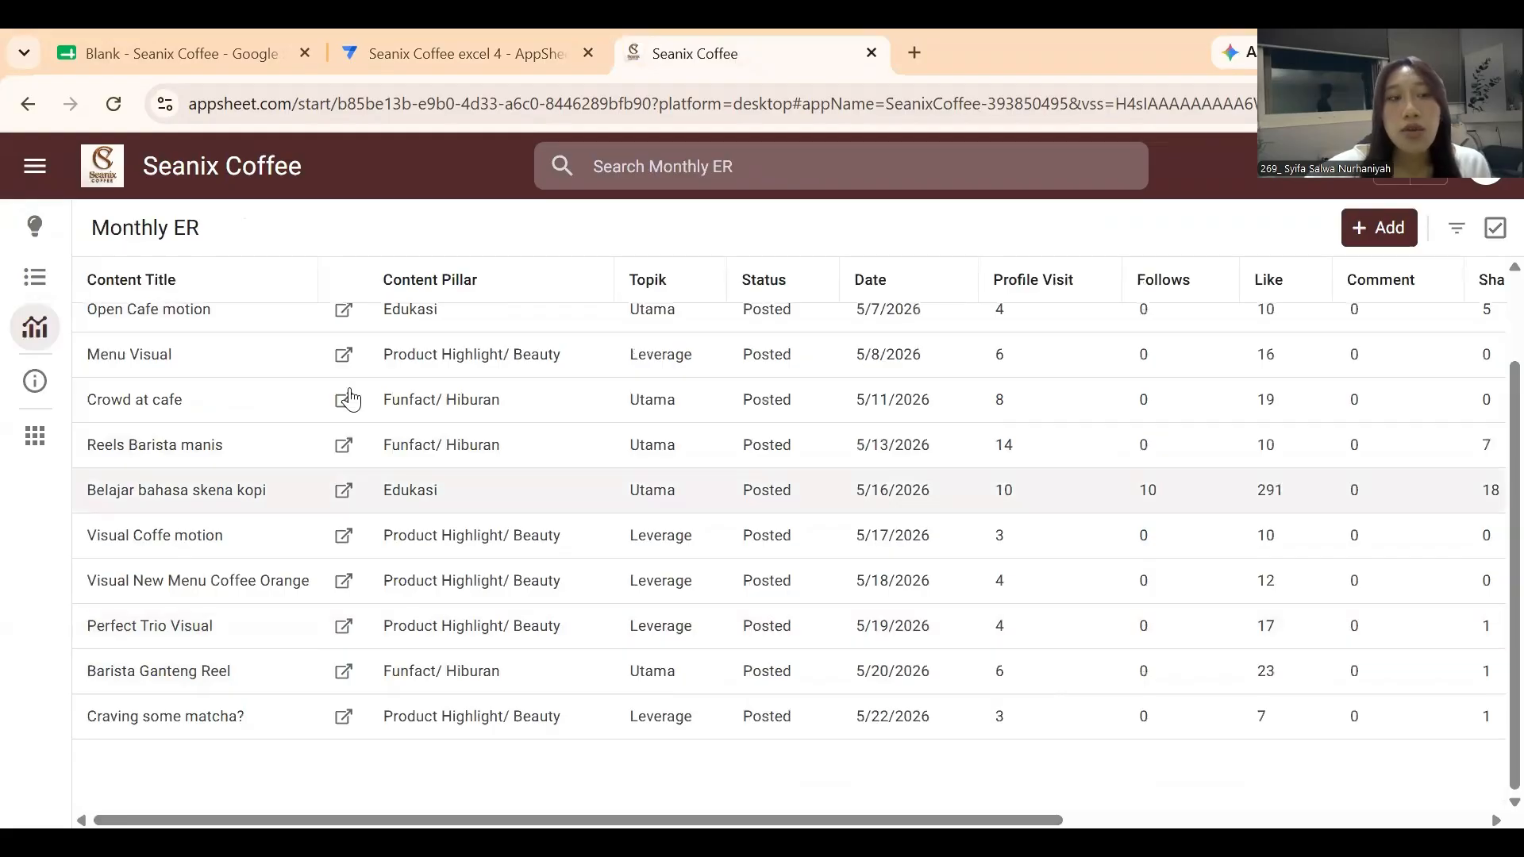
Switch to the Google Sheets spreadsheet and look over its Content Tracker and Content Performance sheets.
left_click(167, 53)
left_click(301, 815)
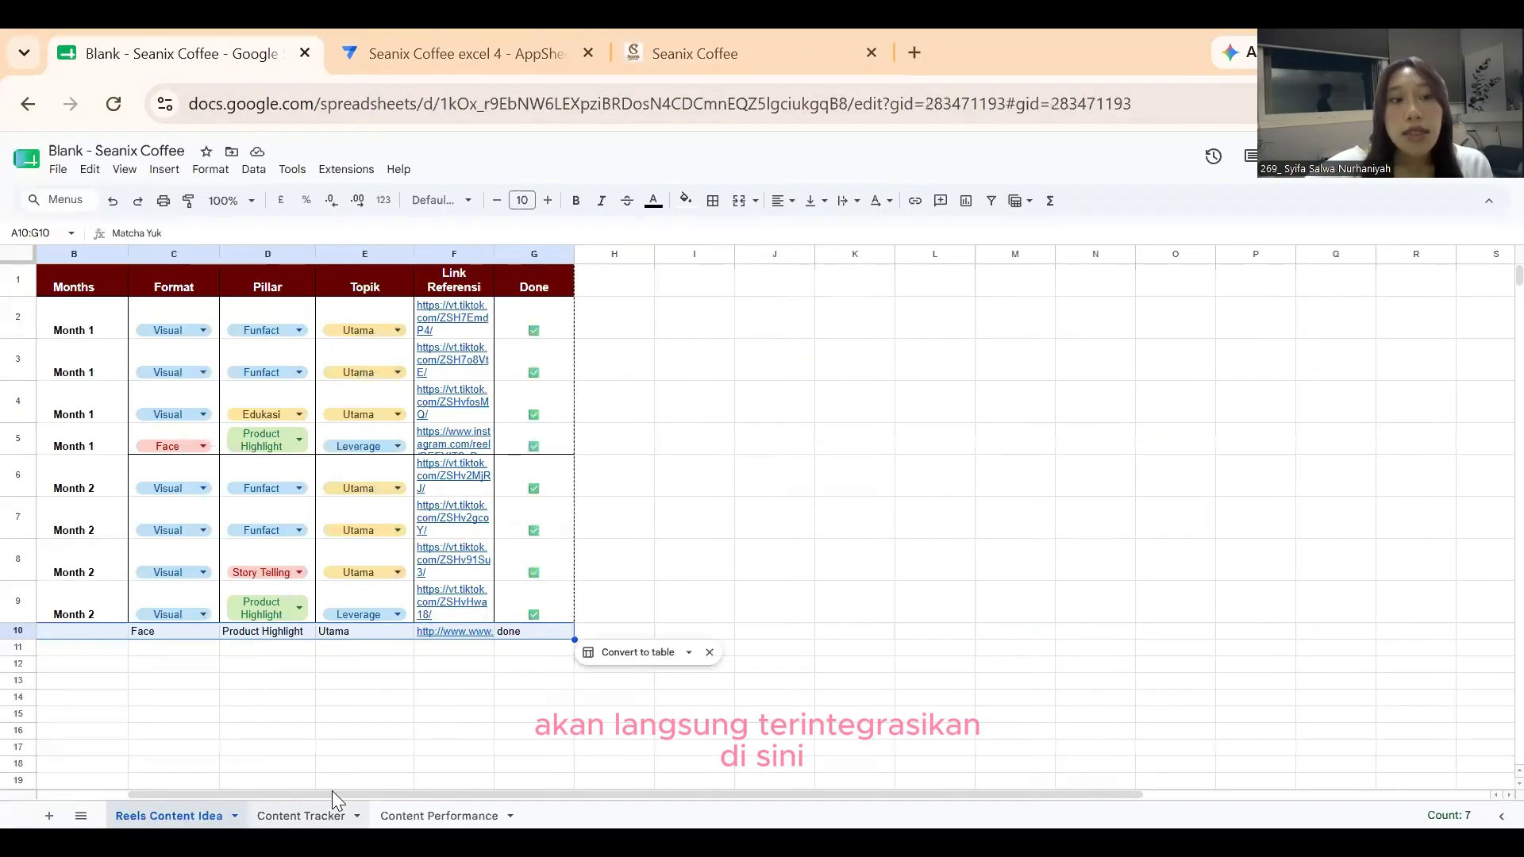
left_click(429, 814)
left_click(298, 814)
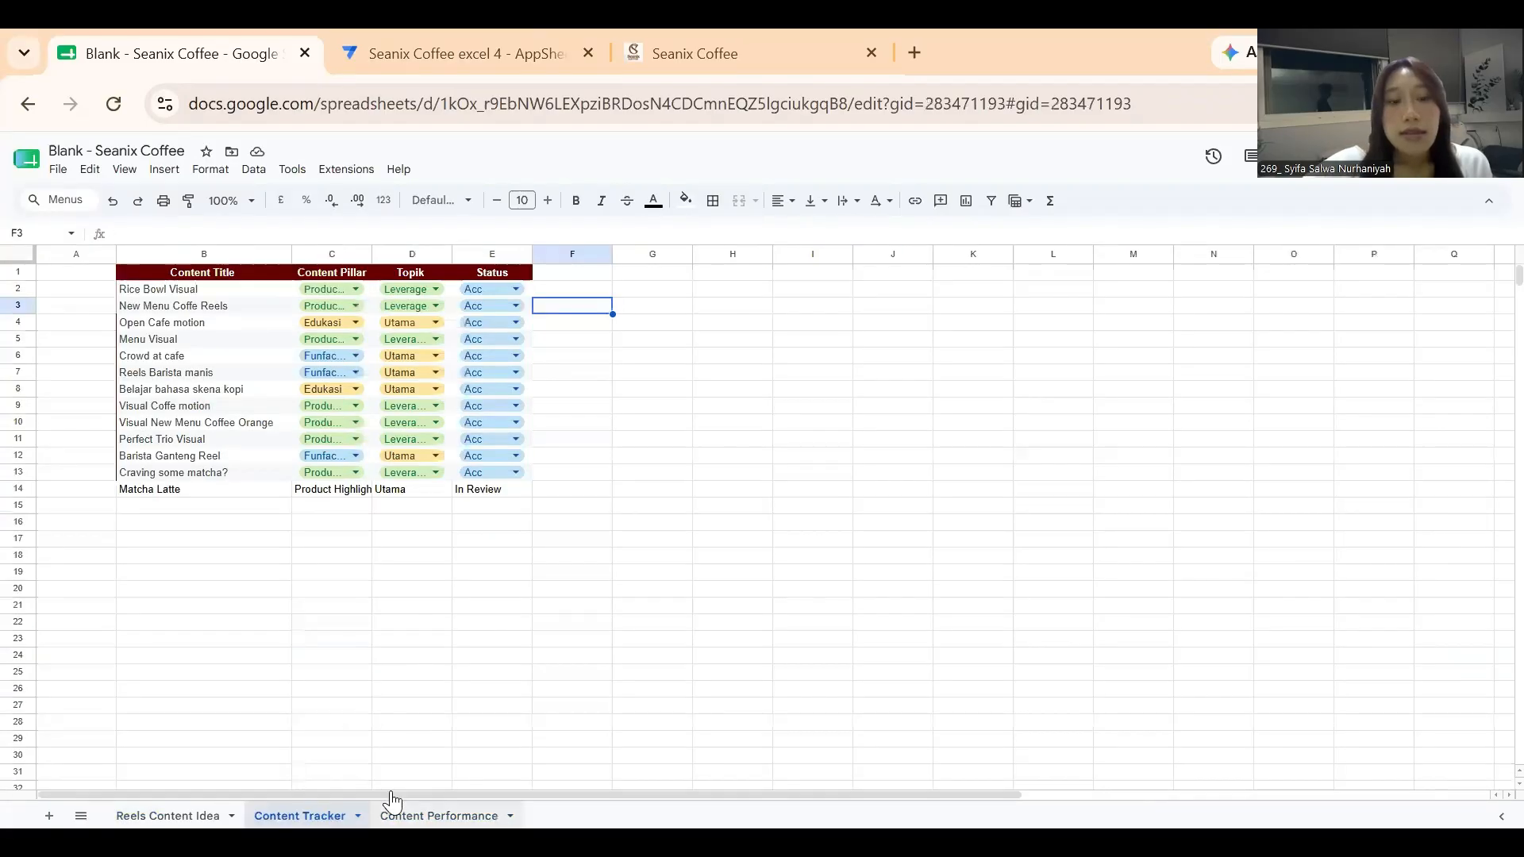
left_click(405, 816)
Return to the Seanix Coffee app, move its browser tab ahead of the others and show the Content Tracker view.
left_click(680, 60)
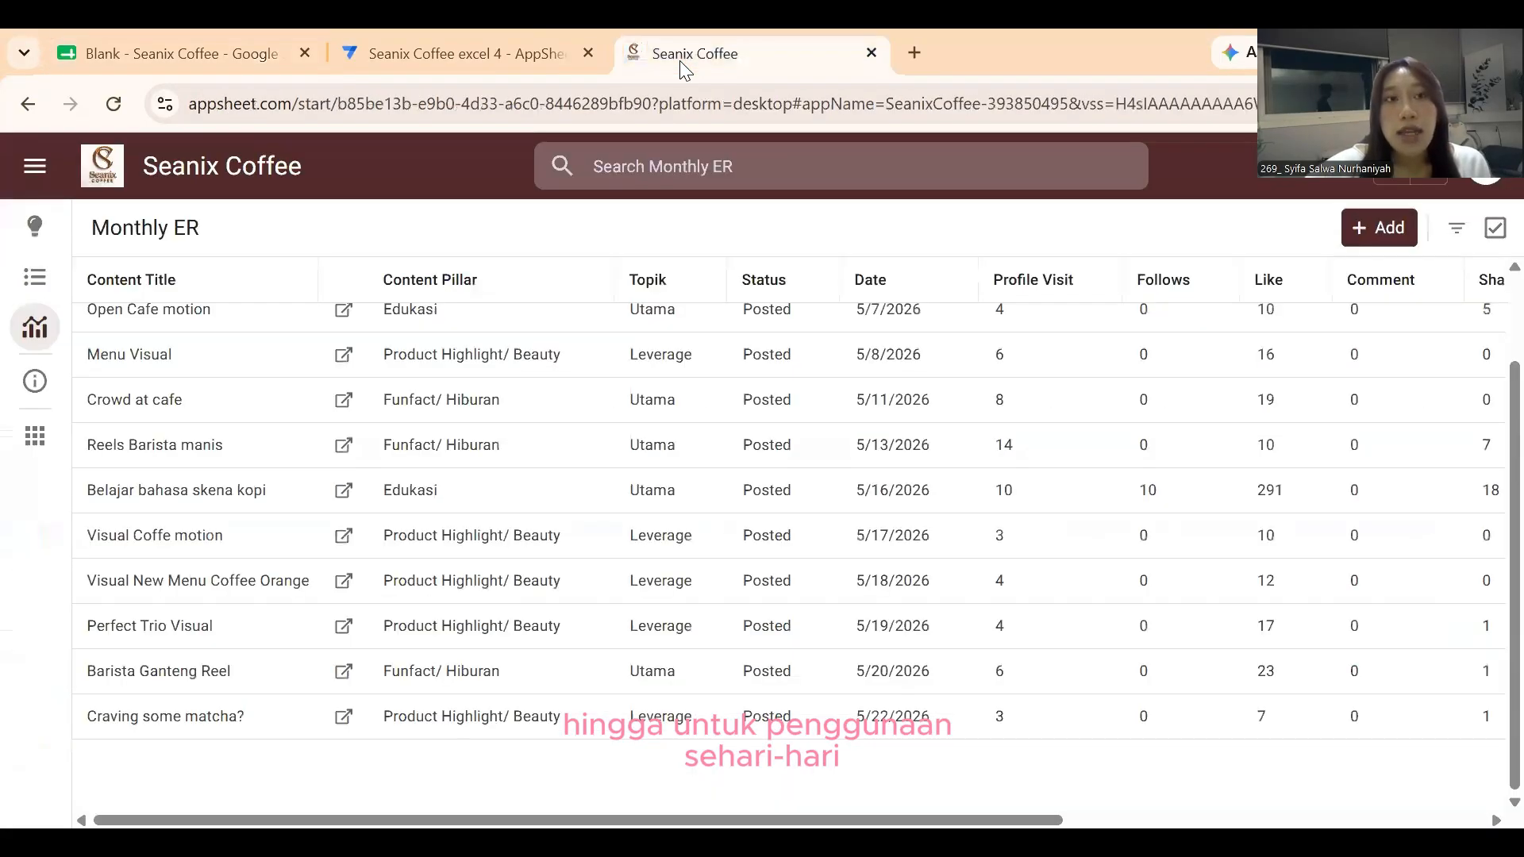
left_click_drag(680, 61, 127, 36)
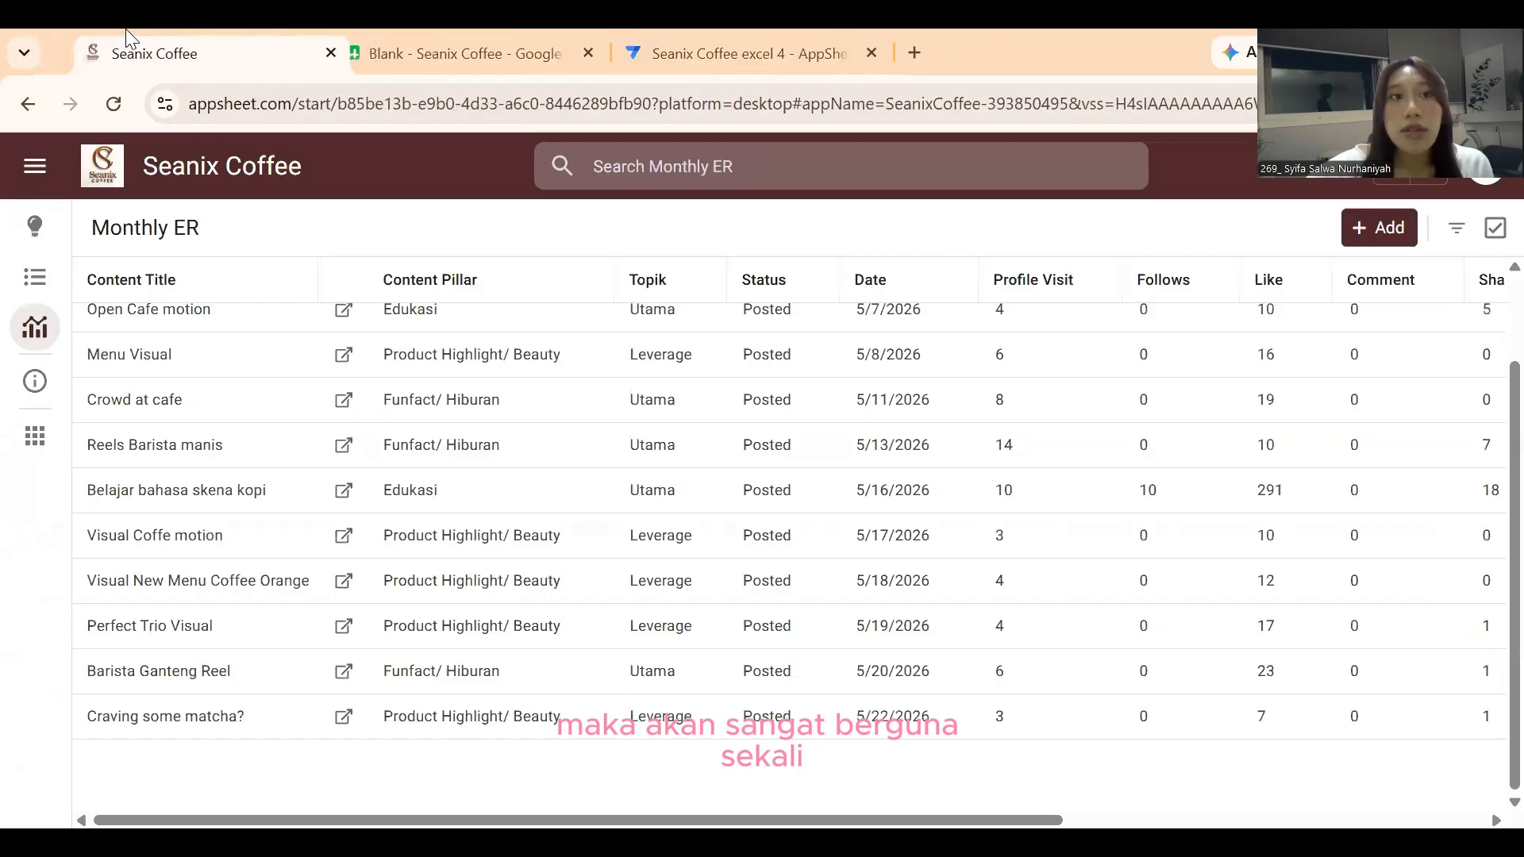
left_click(35, 277)
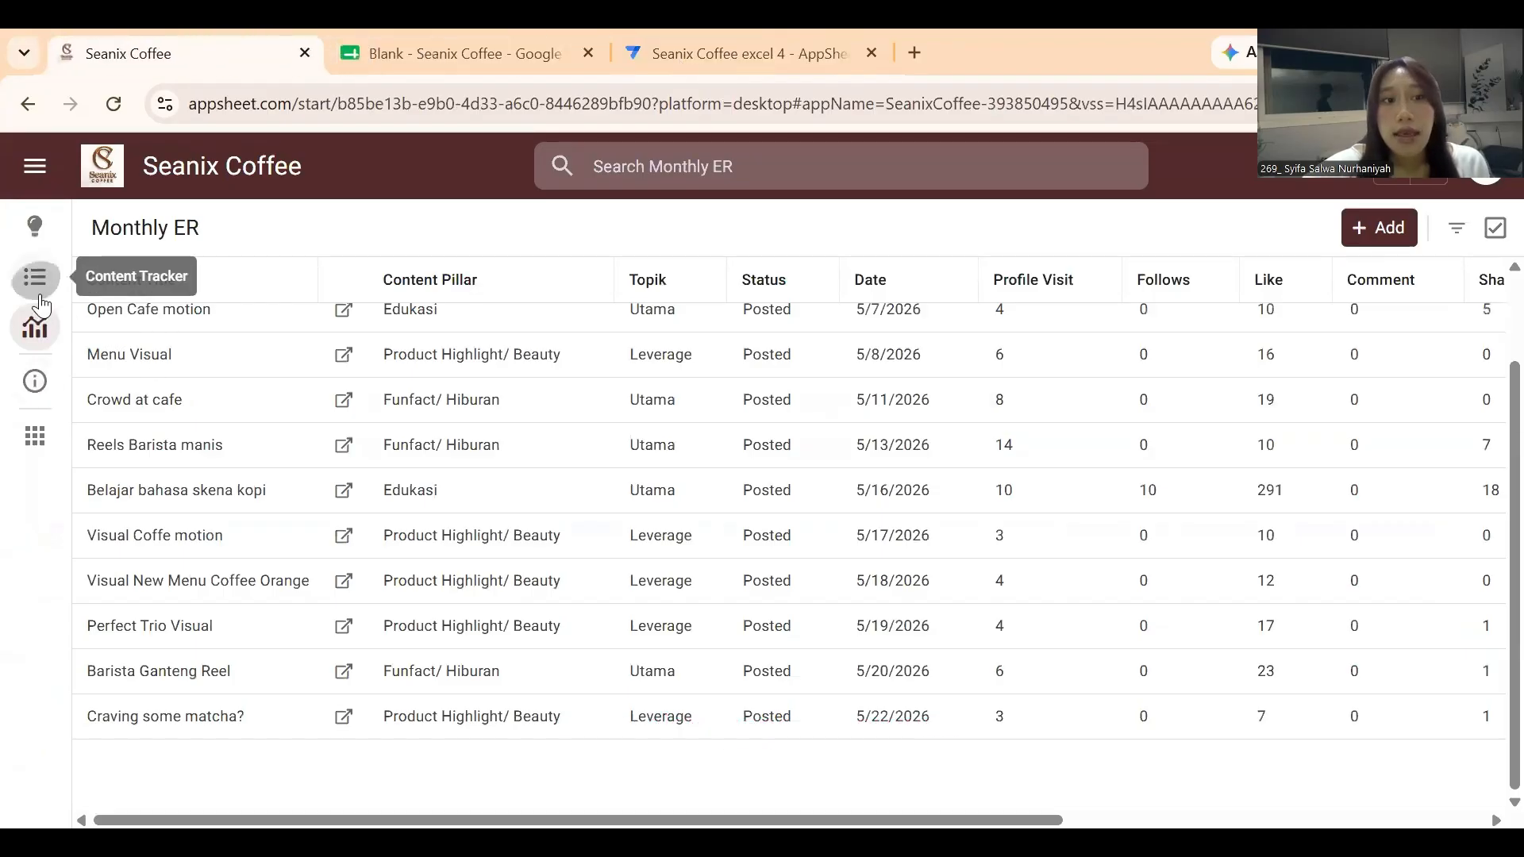
scroll(913, 584, "down", 5)
scroll(913, 584, "down", 4)
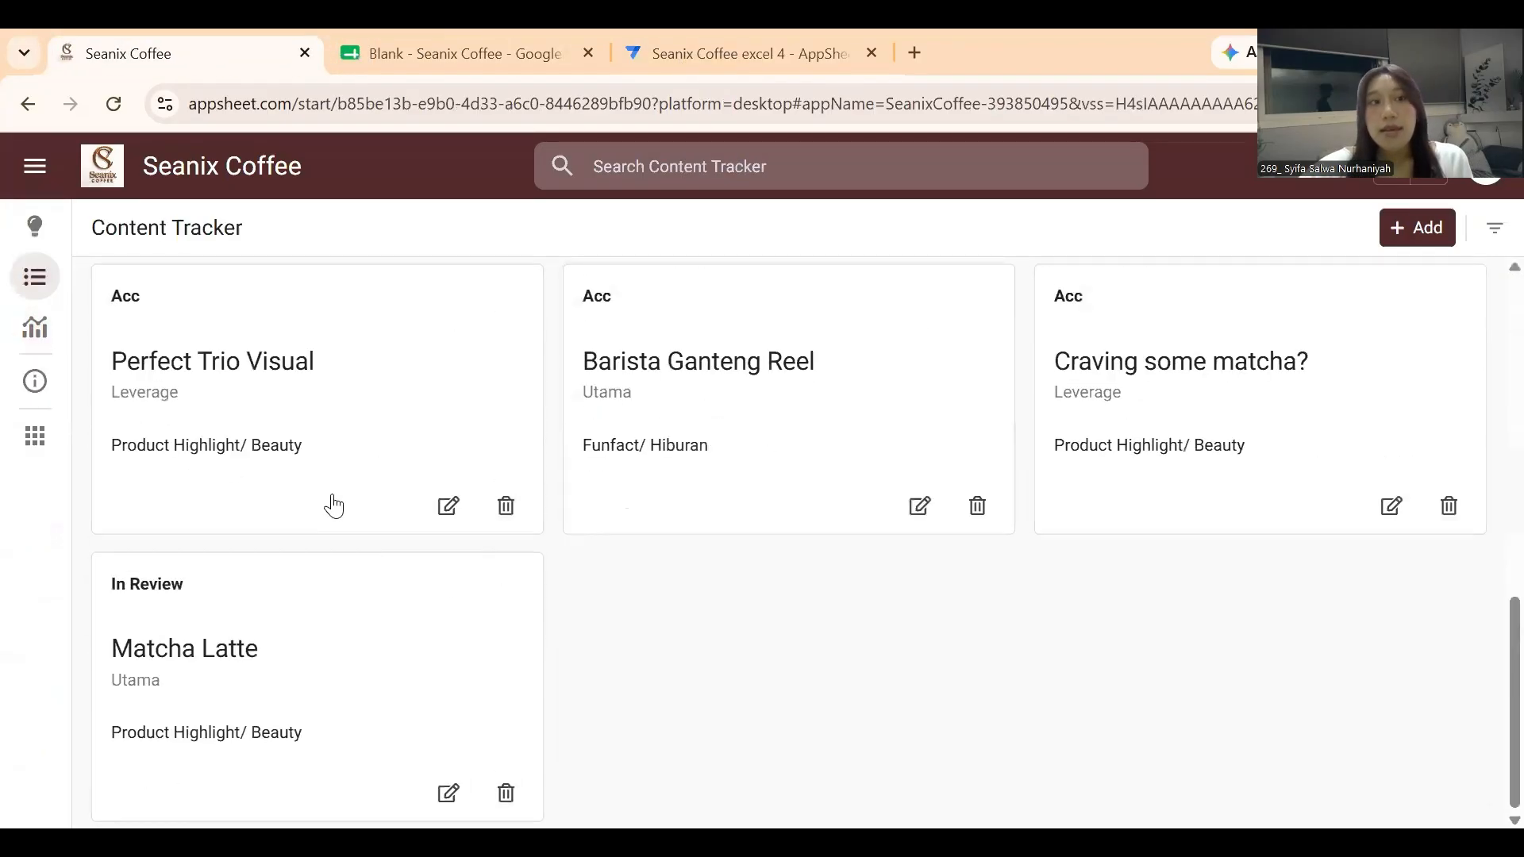
left_click(35, 333)
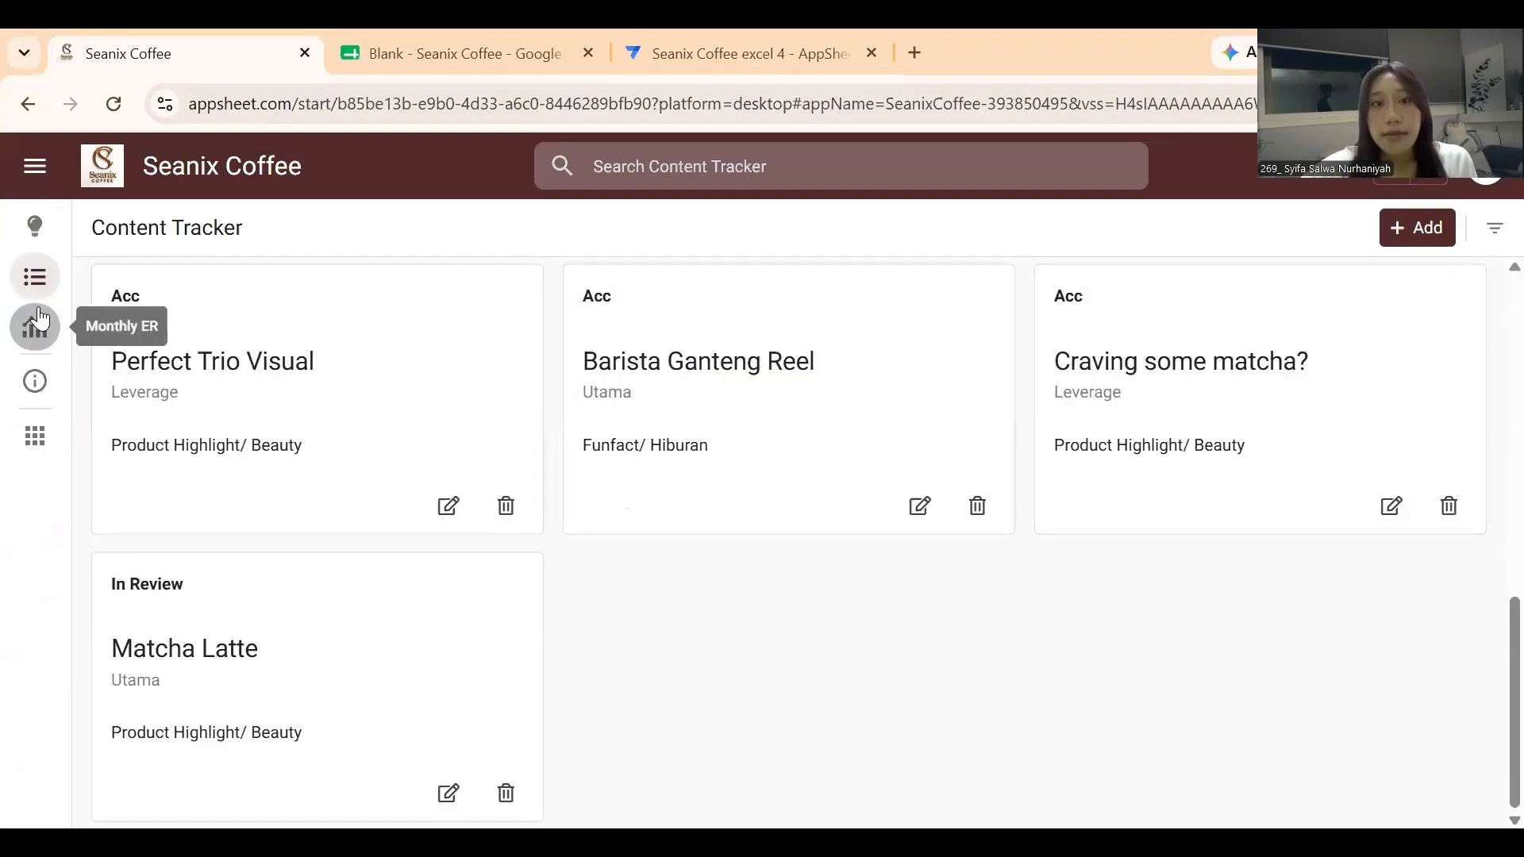
left_click(40, 280)
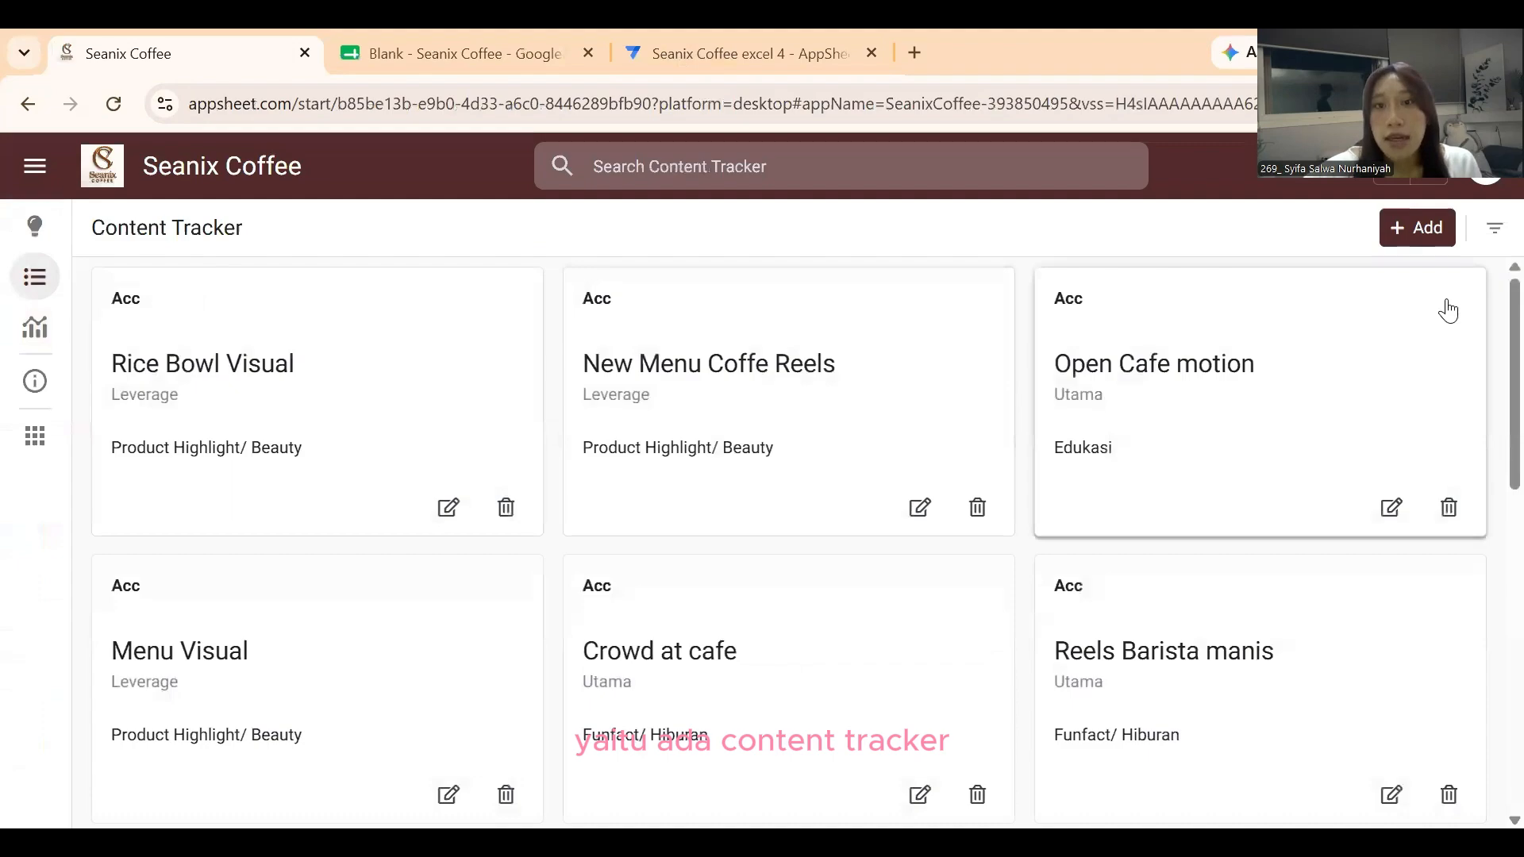
Start a new Content Tracker entry with the Content Title "Orange Americano".
left_click(1412, 227)
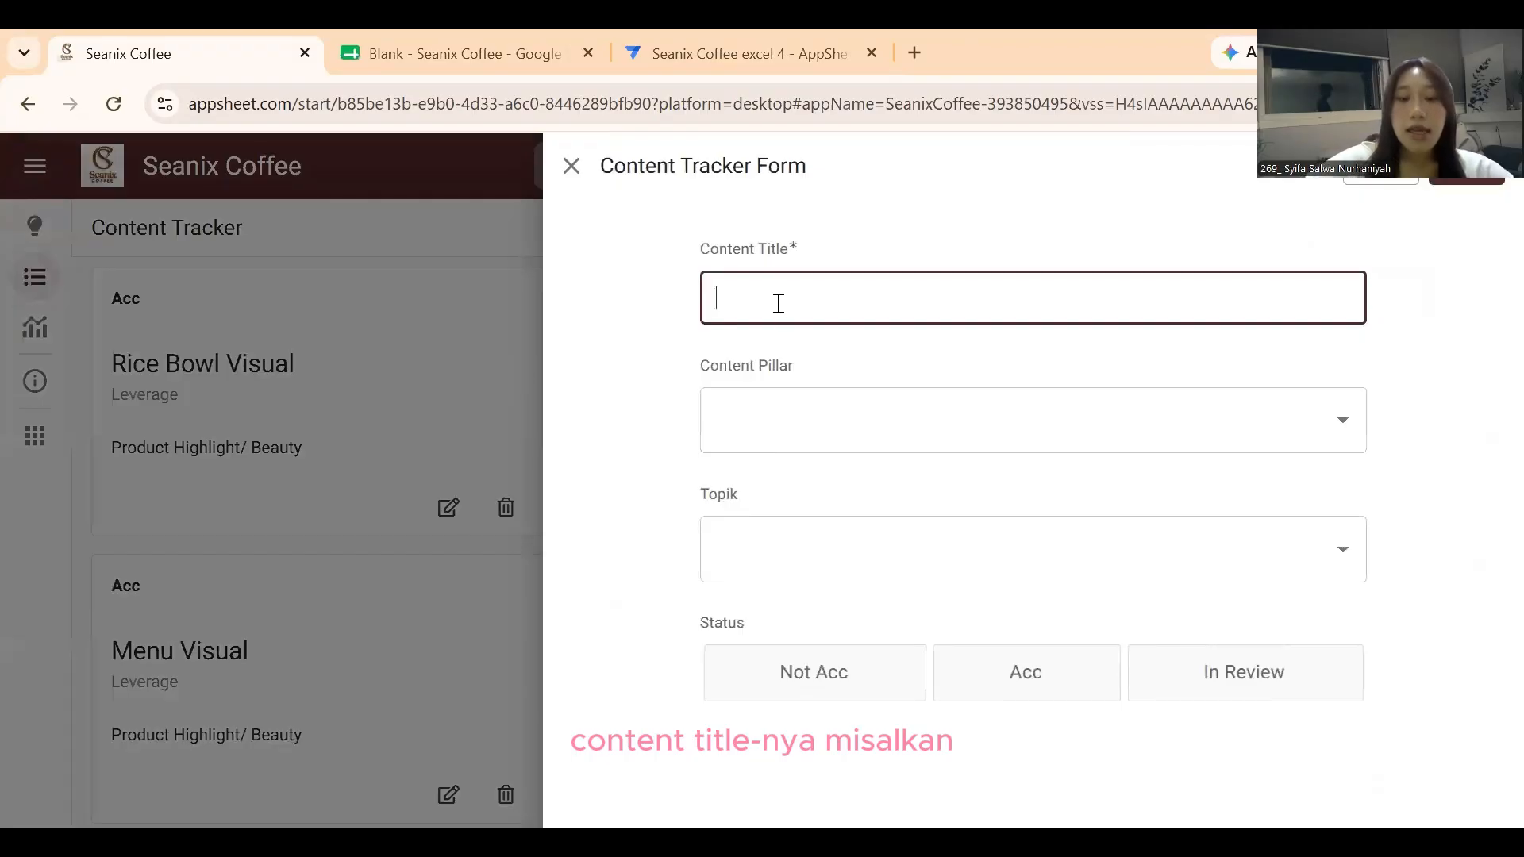
type("Orange Americano")
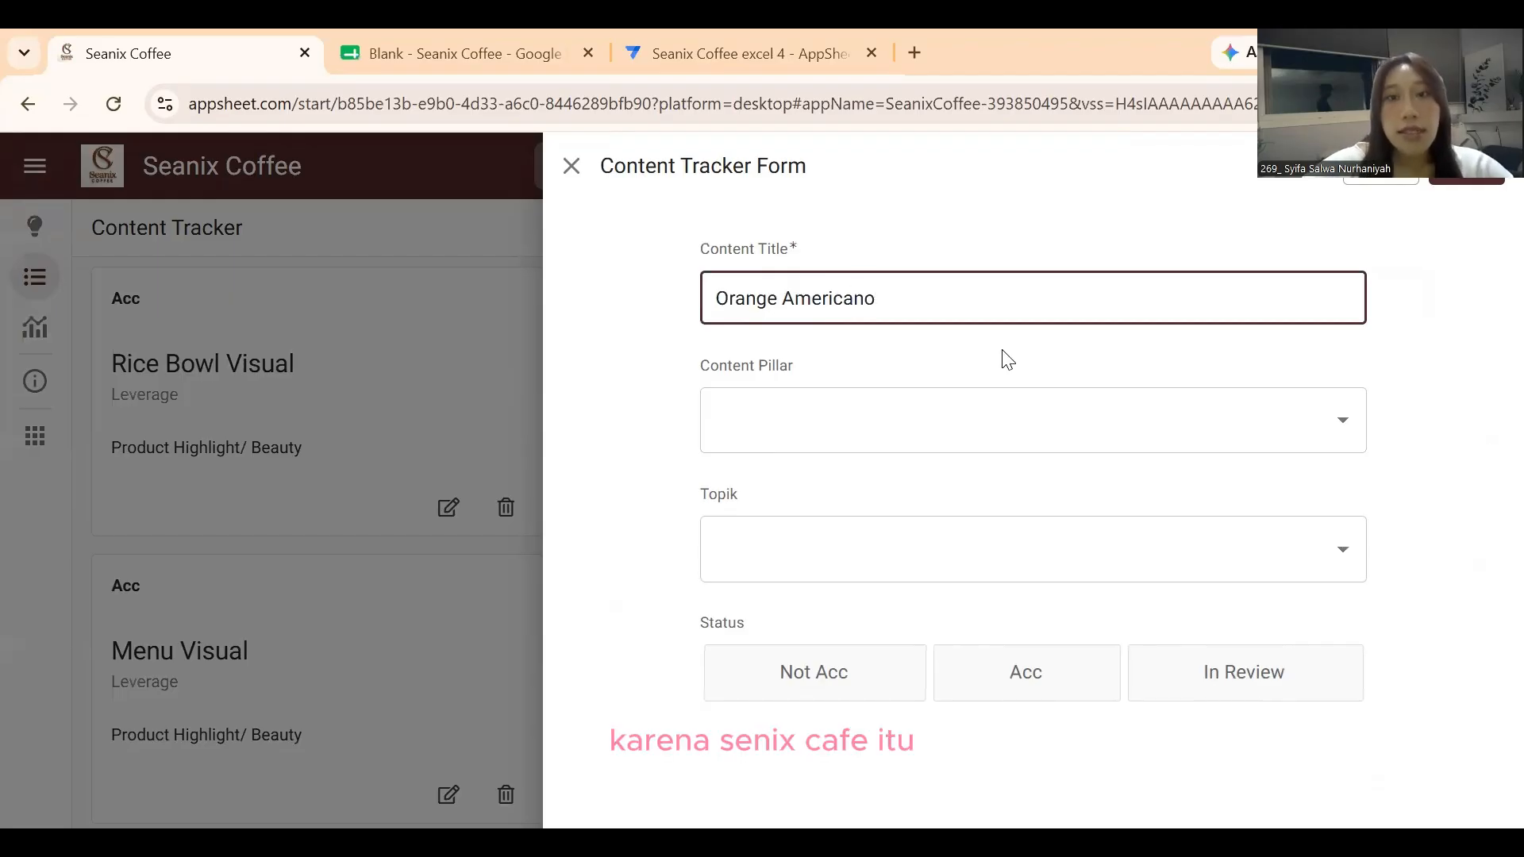
left_click_drag(886, 296, 700, 311)
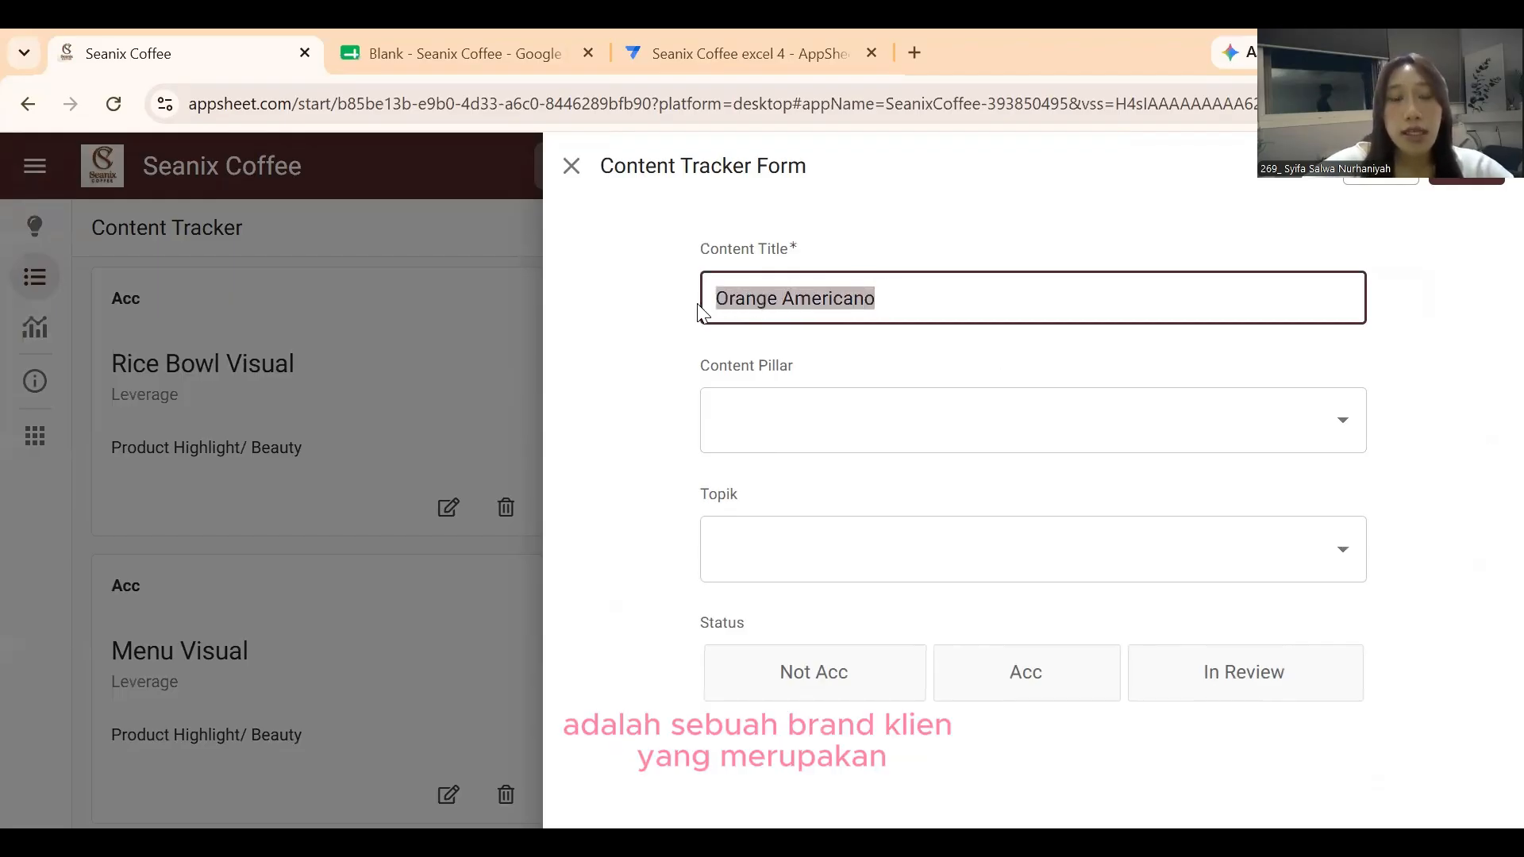
Set the Orange Americano entry's Content Pillar to Product Highlight/ Beauty and its Topik to Utama.
left_click(815, 416)
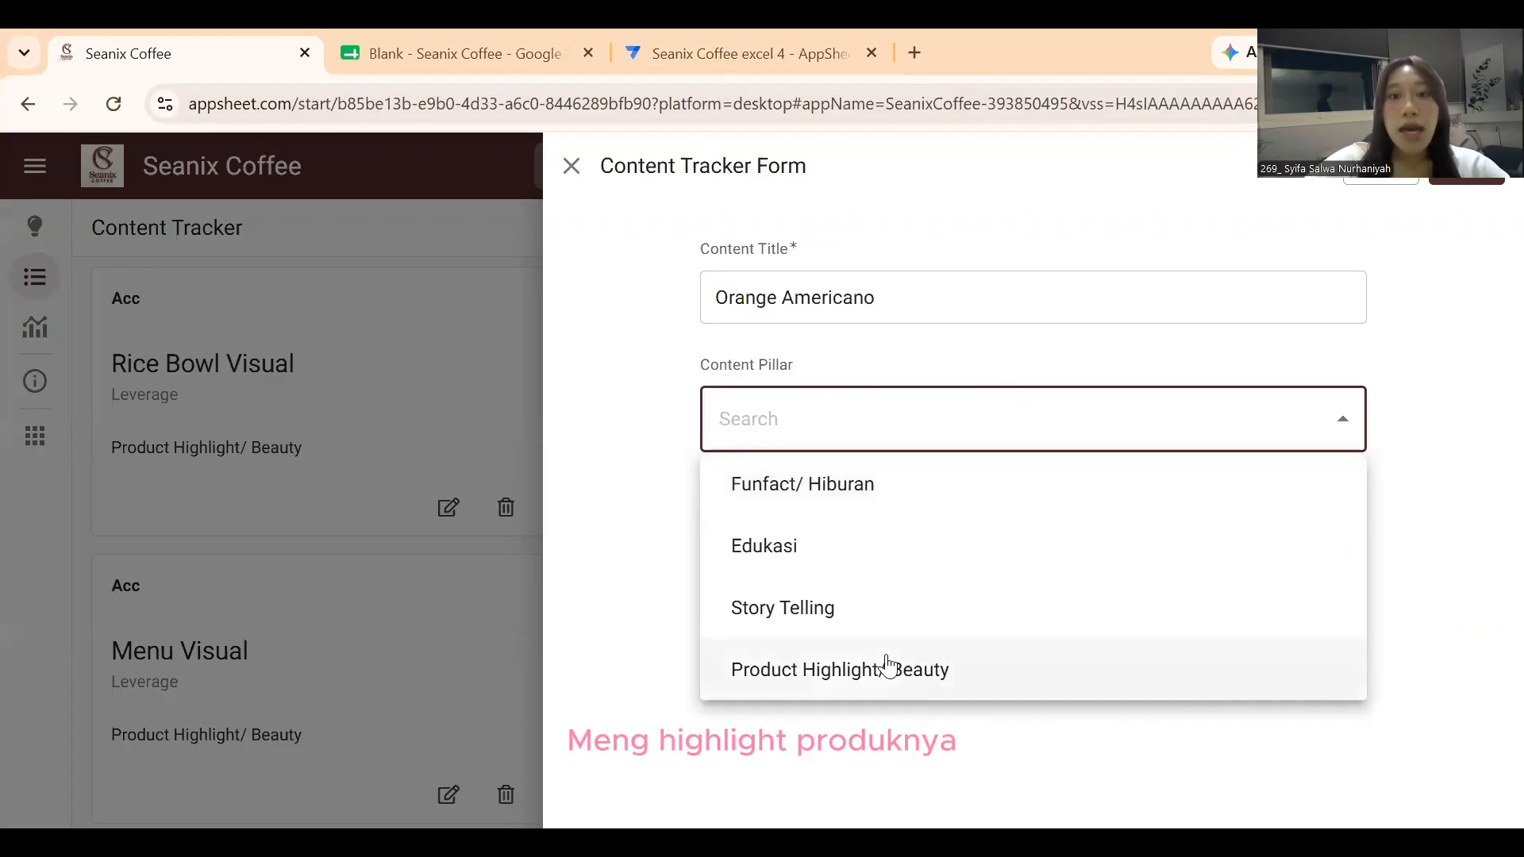
left_click(898, 689)
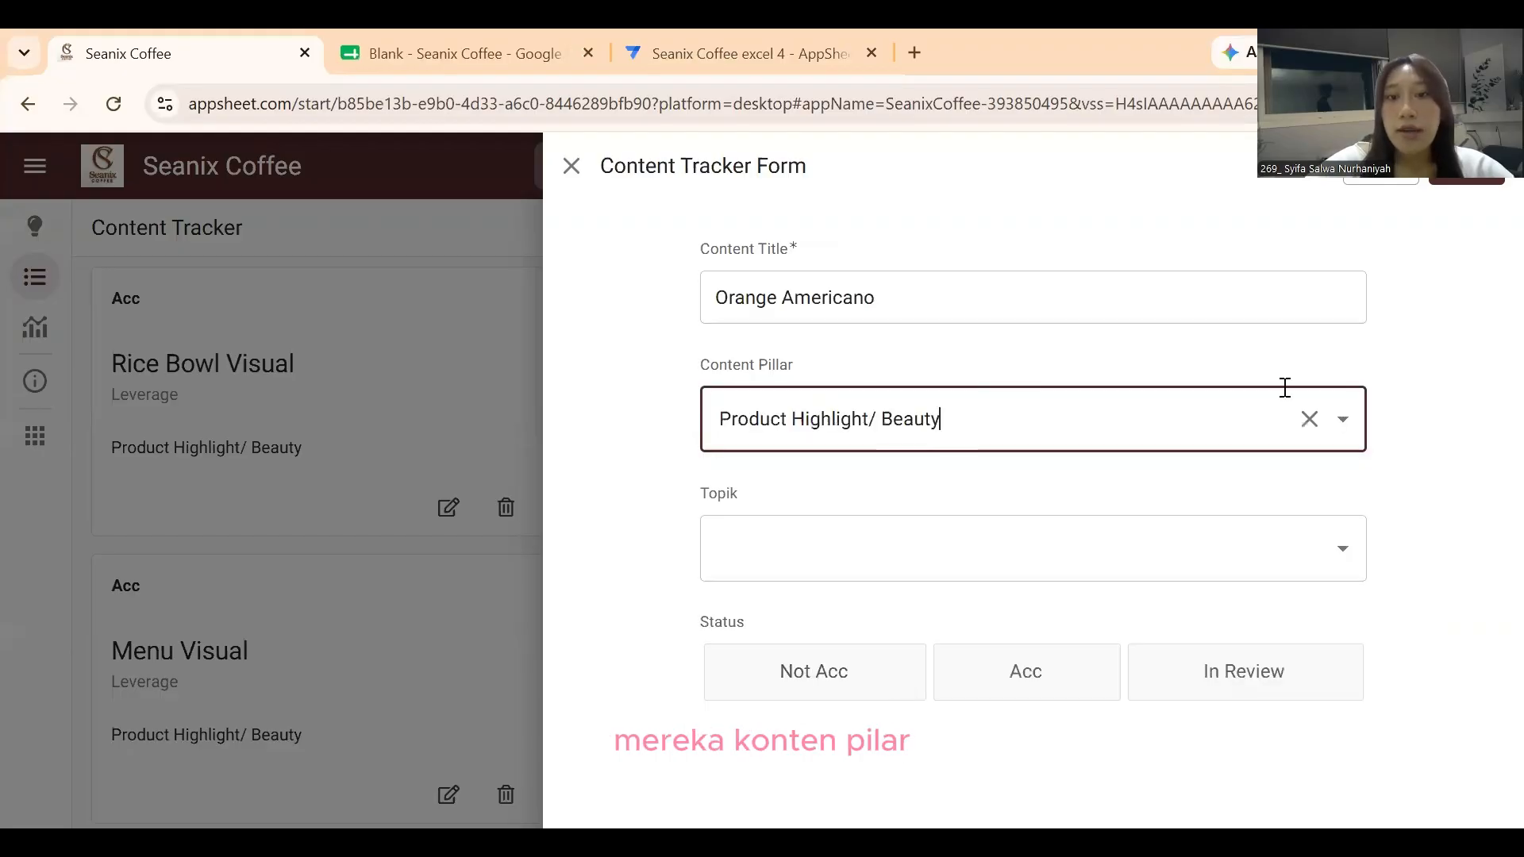
left_click(973, 546)
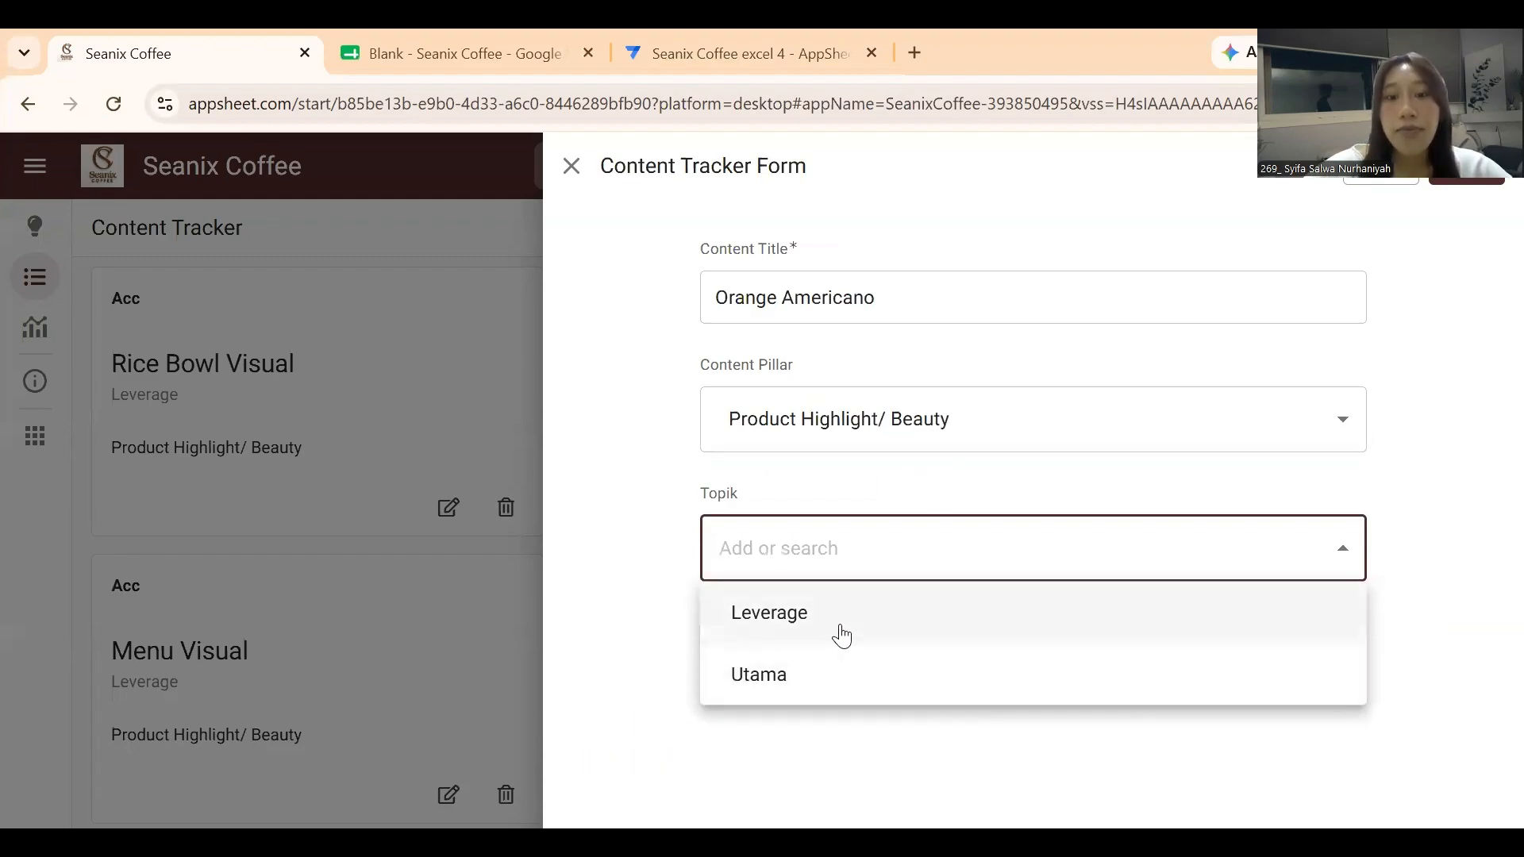
left_click(824, 671)
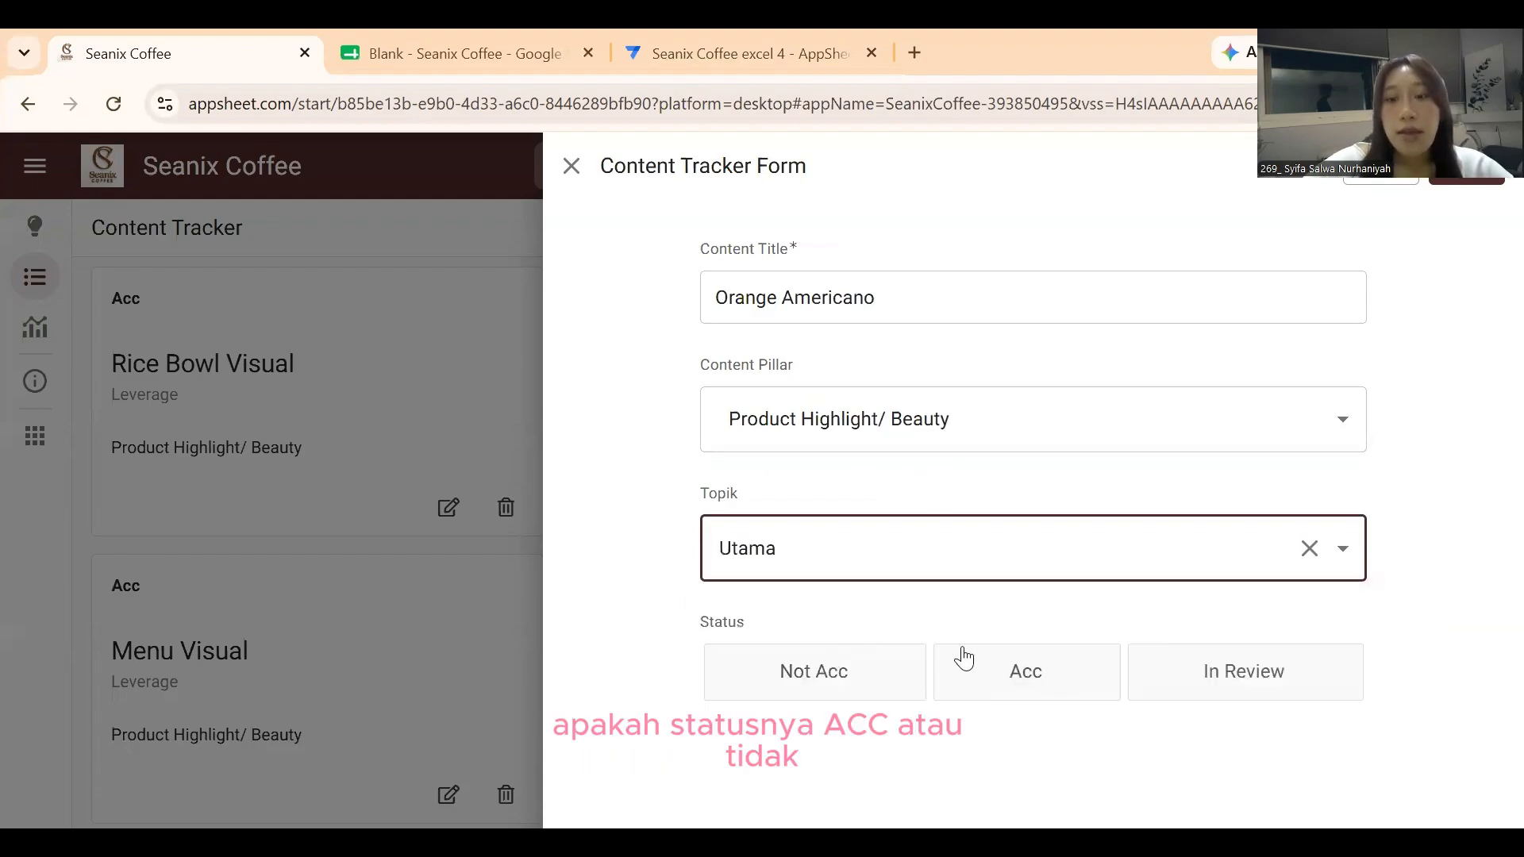
Set the Orange Americano entry's Status to Not Acc and save the entry.
left_click(856, 692)
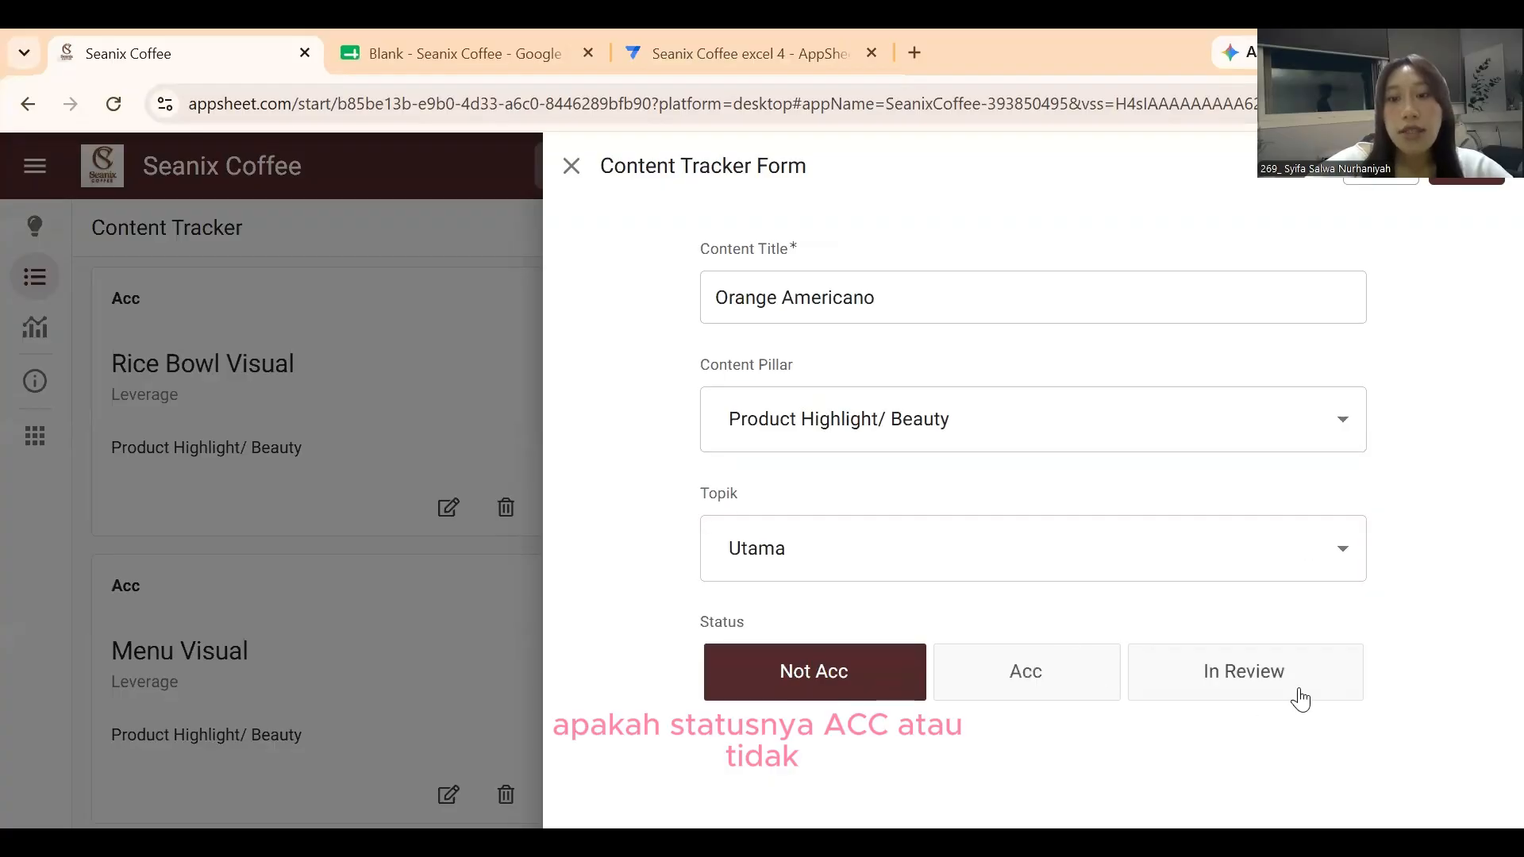
left_click(1296, 697)
left_click(851, 674)
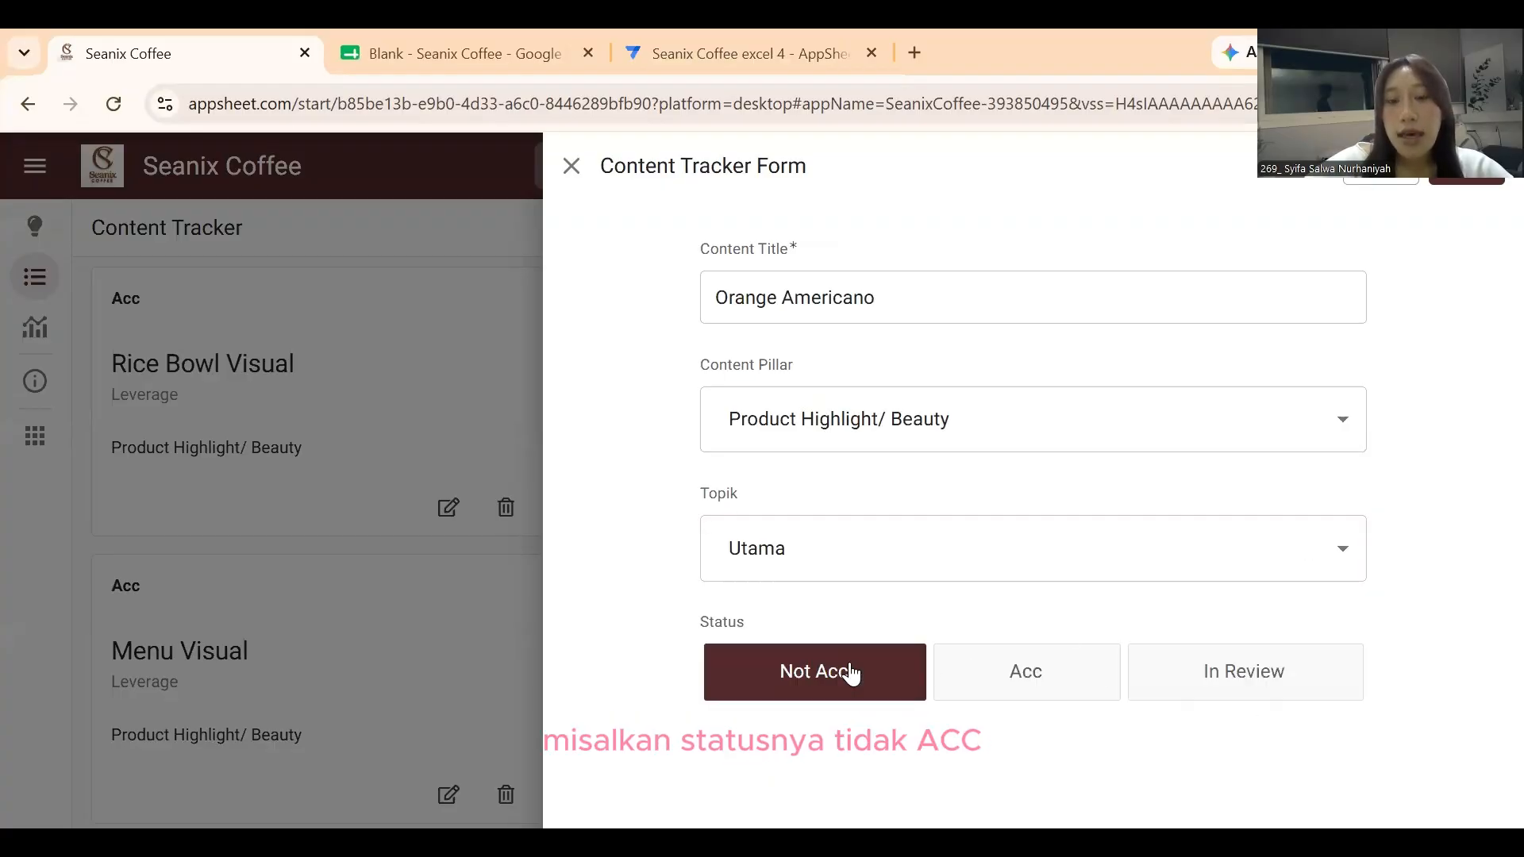
left_click(1490, 188)
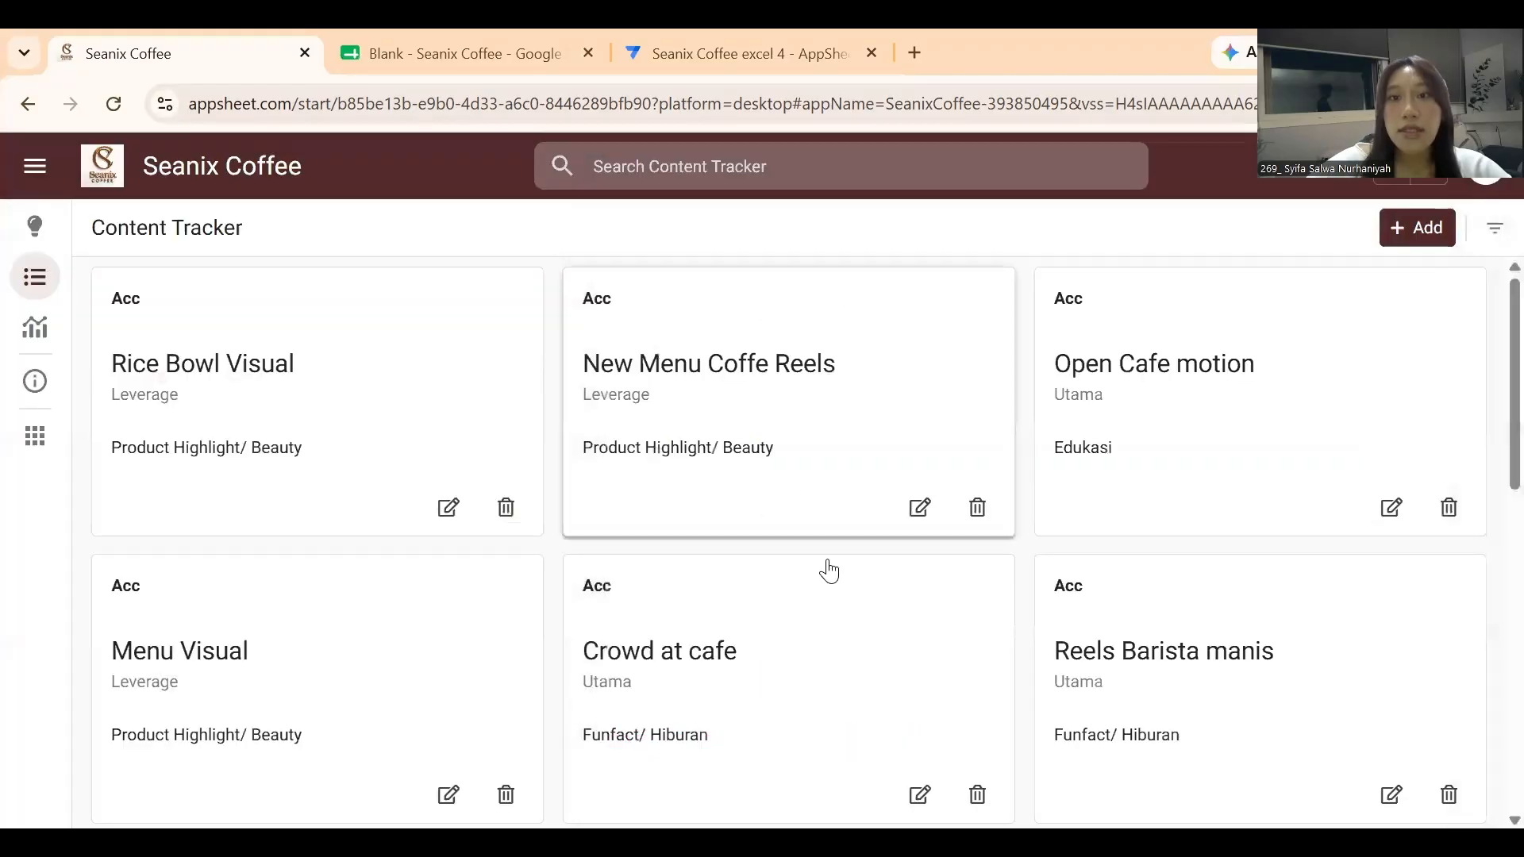
Delete the Orange Americano entry from the Content Tracker cards.
scroll(802, 528, "down", 5)
scroll(1091, 537, "down", 2)
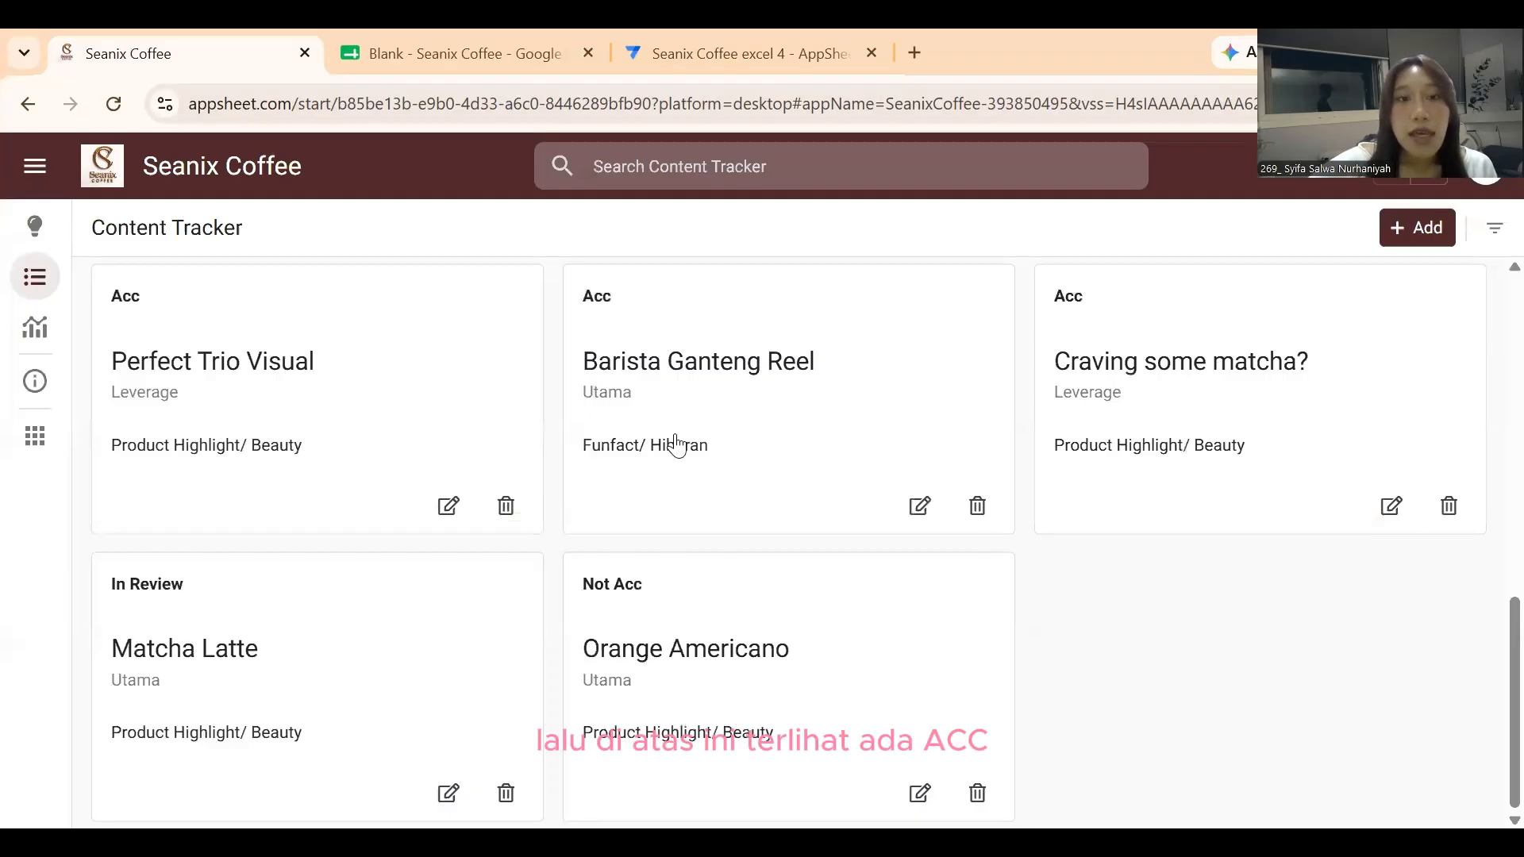
scroll(191, 336, "up", 5)
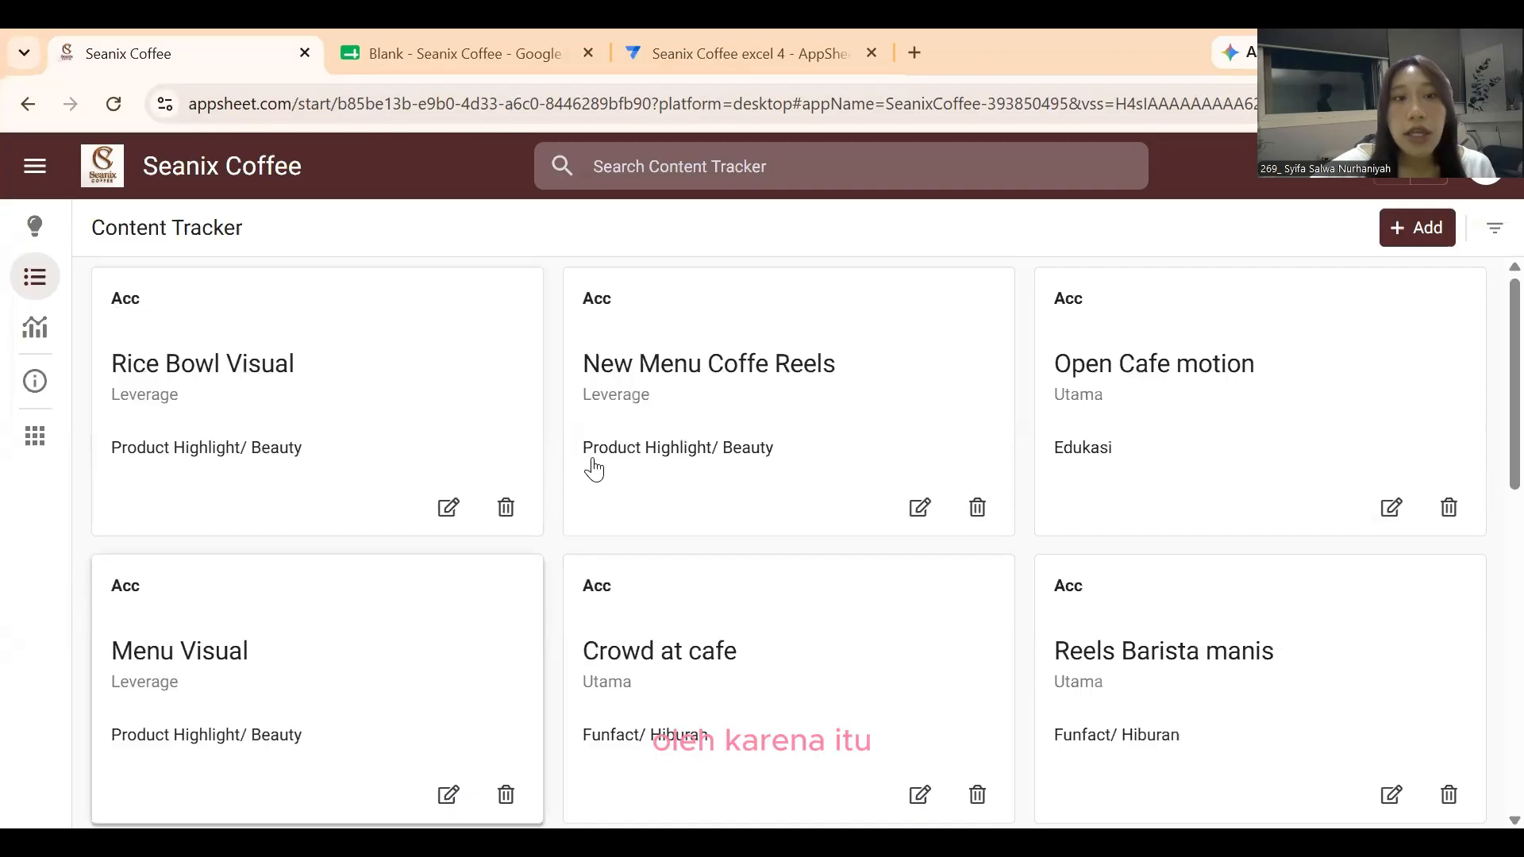
scroll(894, 497, "down", 5)
scroll(889, 480, "down", 3)
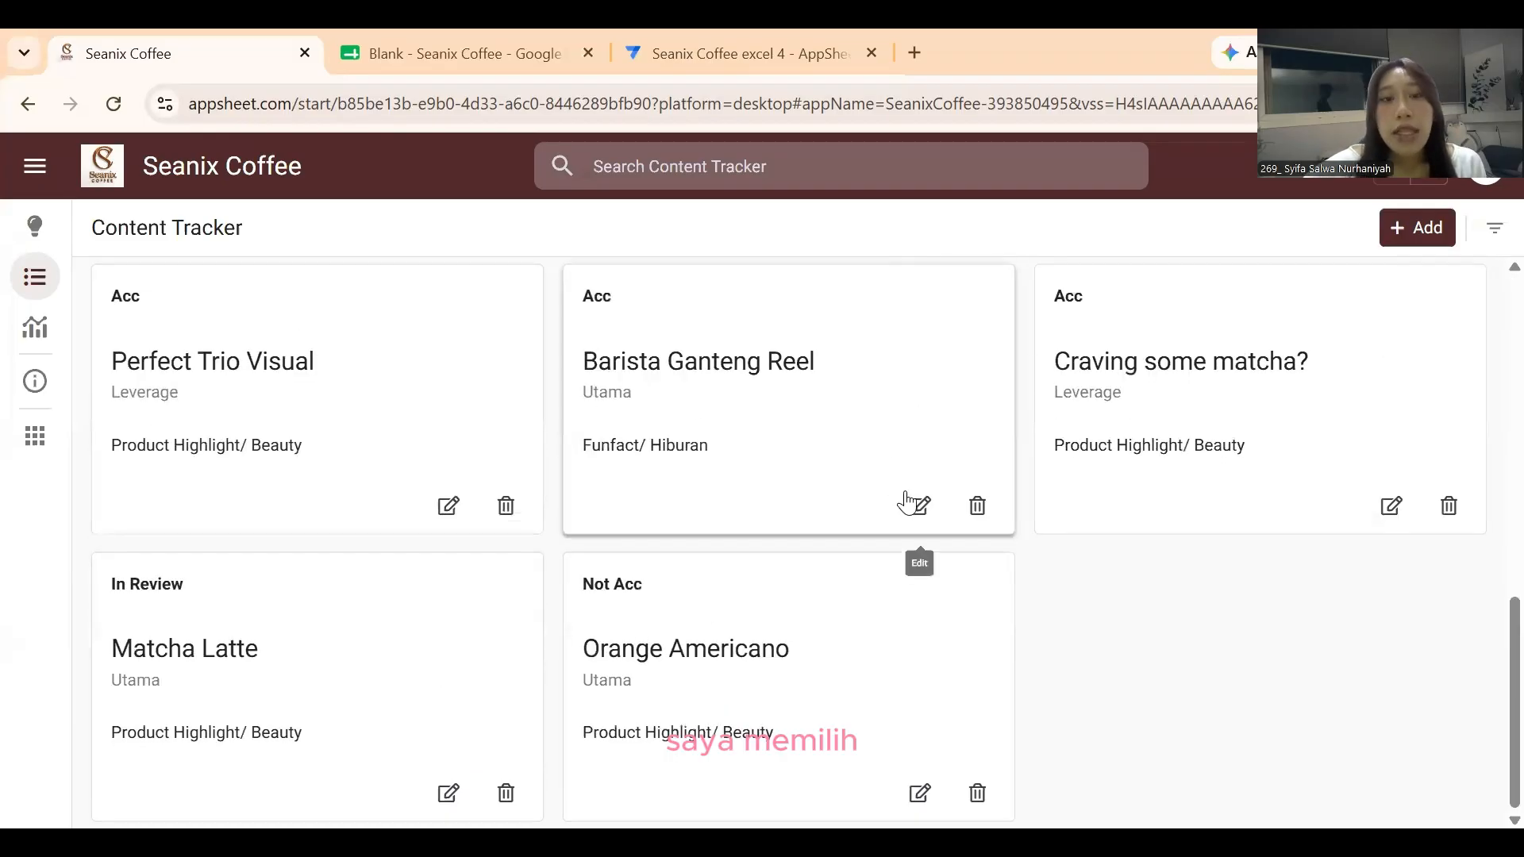
scroll(850, 614, "up", 10)
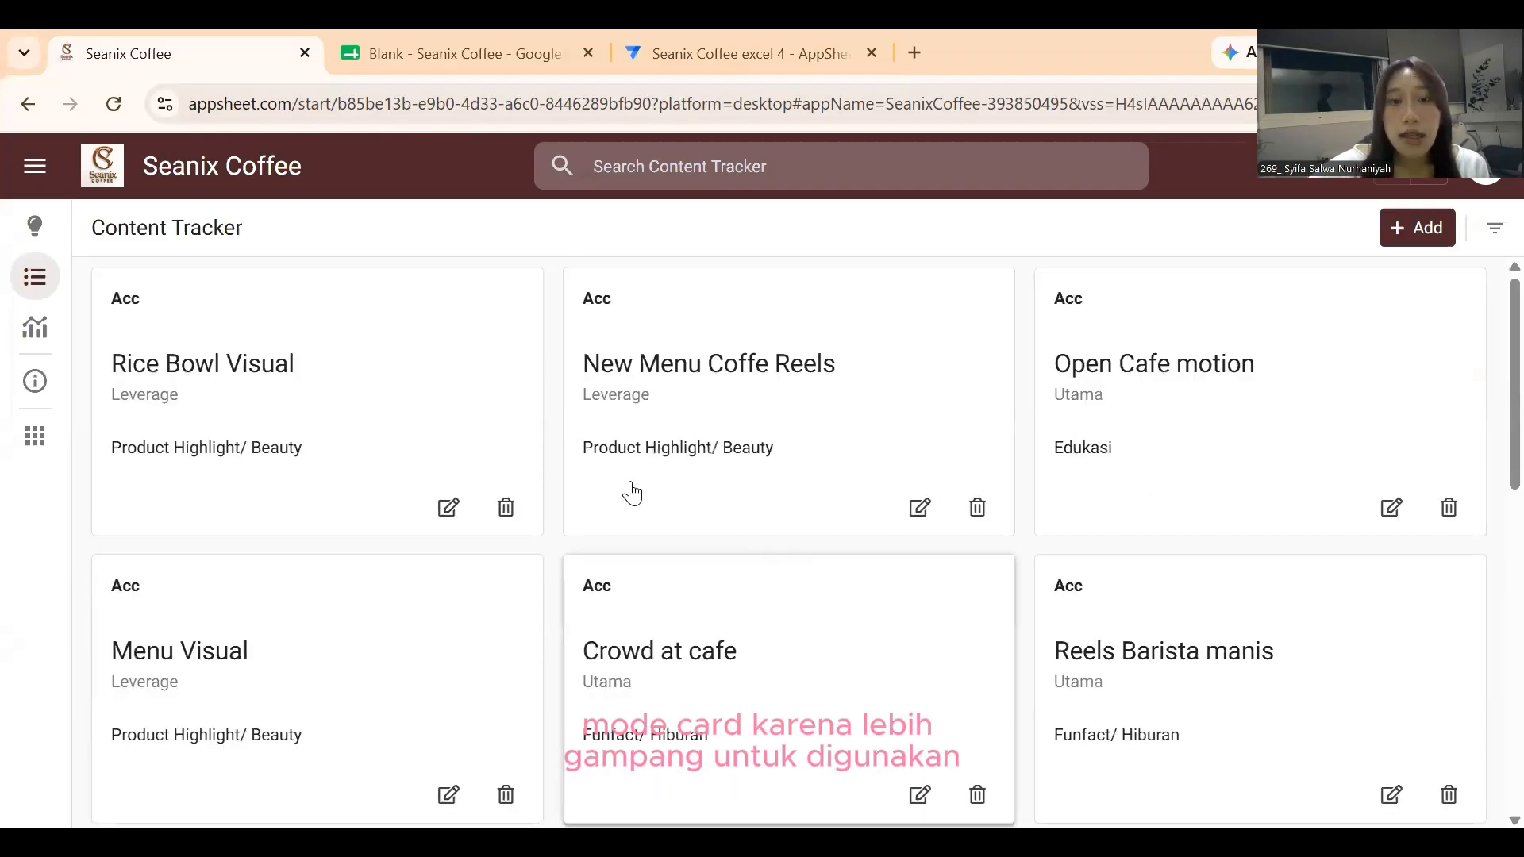
scroll(864, 527, "down", 8)
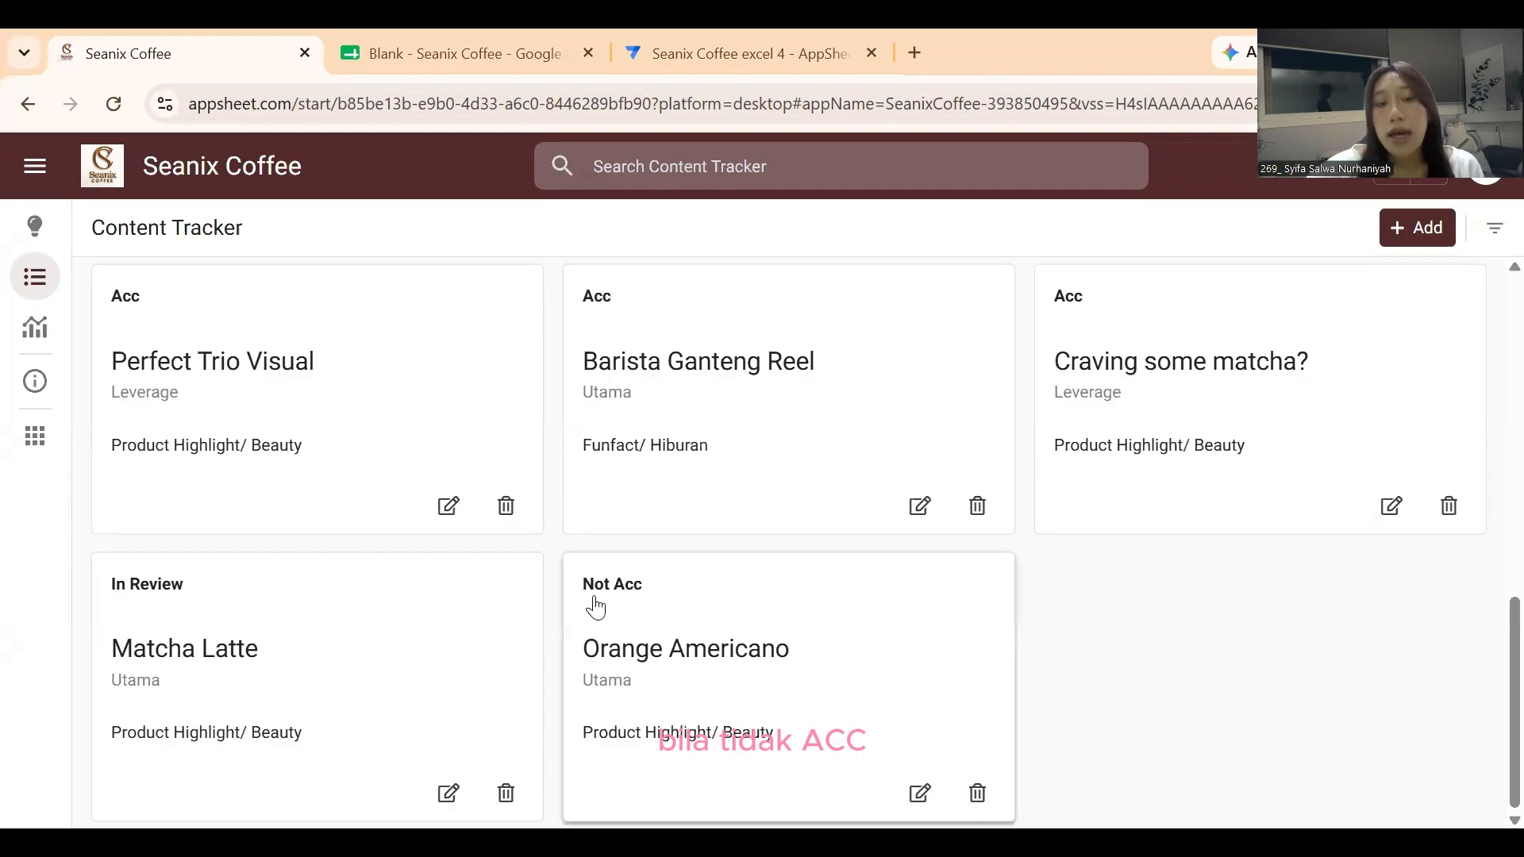
left_click(977, 792)
left_click(883, 555)
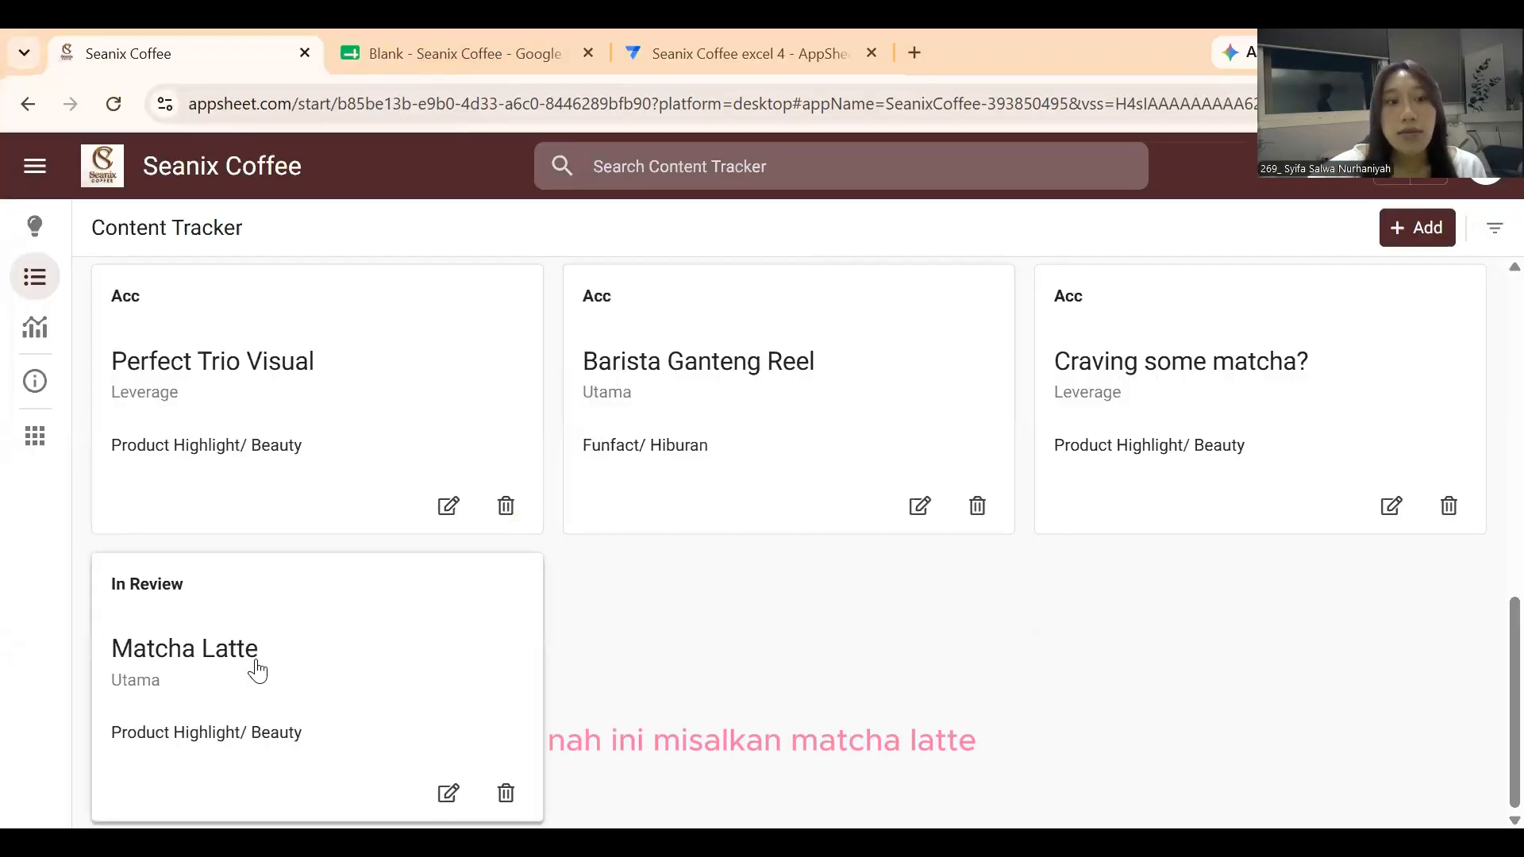
Switch to the Google Sheets spreadsheet, check the Content Tracker sheet for the Matcha Latte entry, and return to the Seanix Coffee app.
left_click(408, 64)
left_click(308, 814)
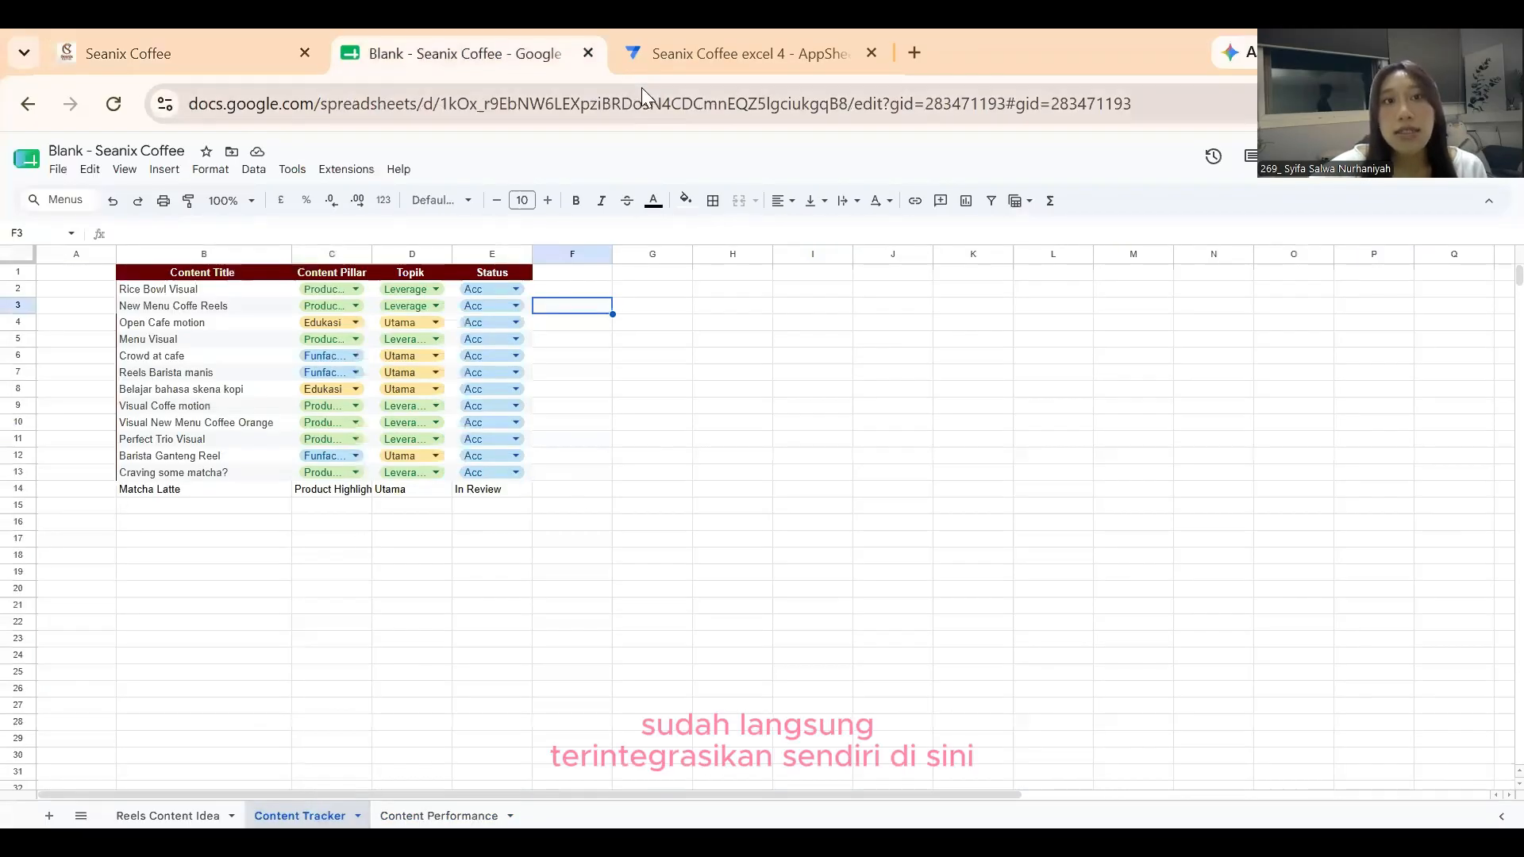
left_click(211, 56)
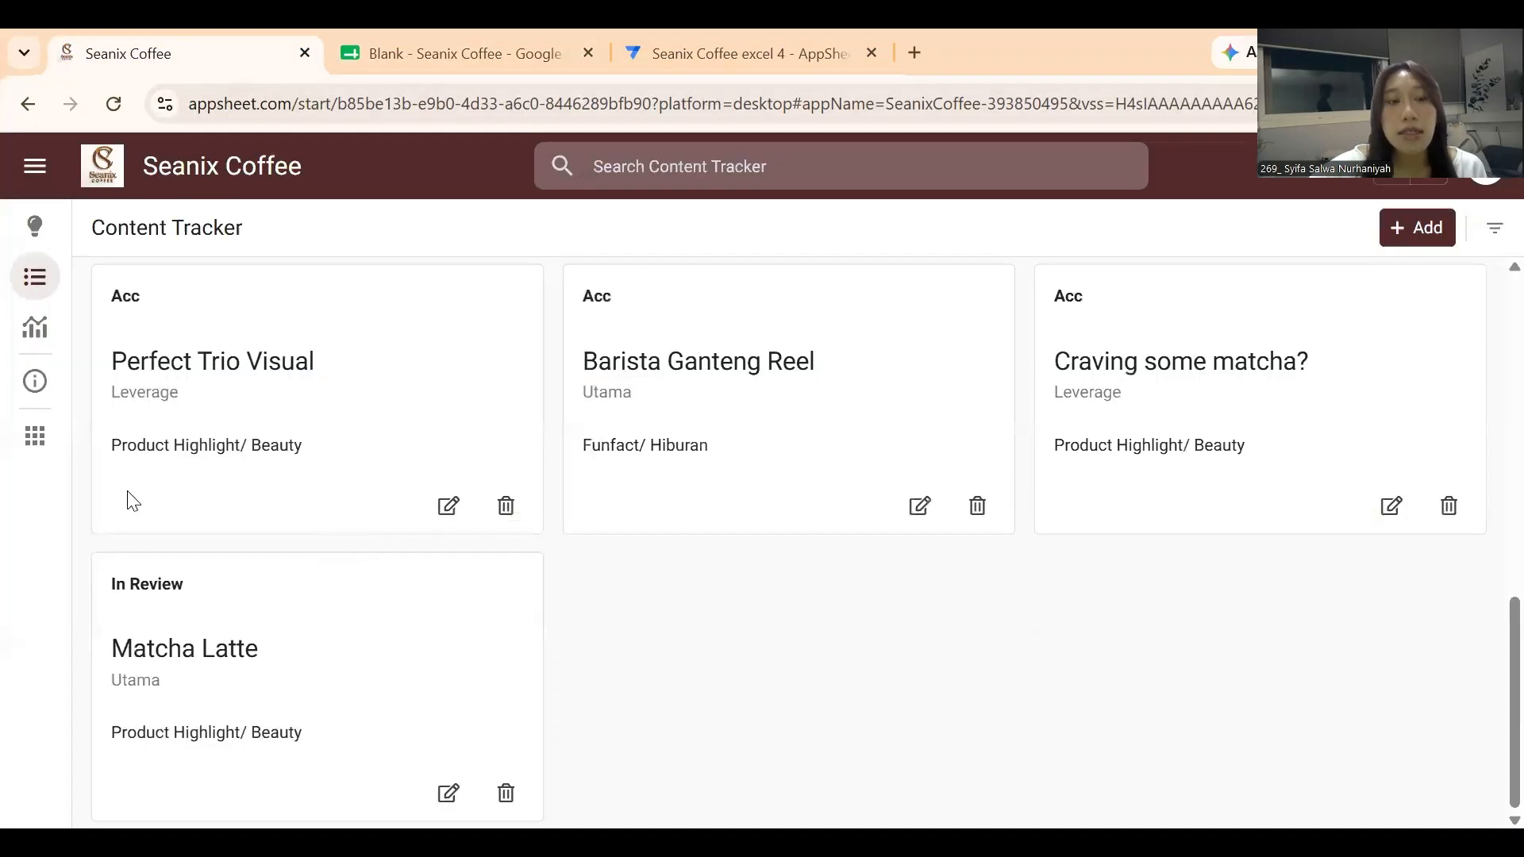
Open the Monthly ER view and look through its columns from Content Title to Engagement Rate.
left_click(35, 327)
scroll(435, 794, "right", 5)
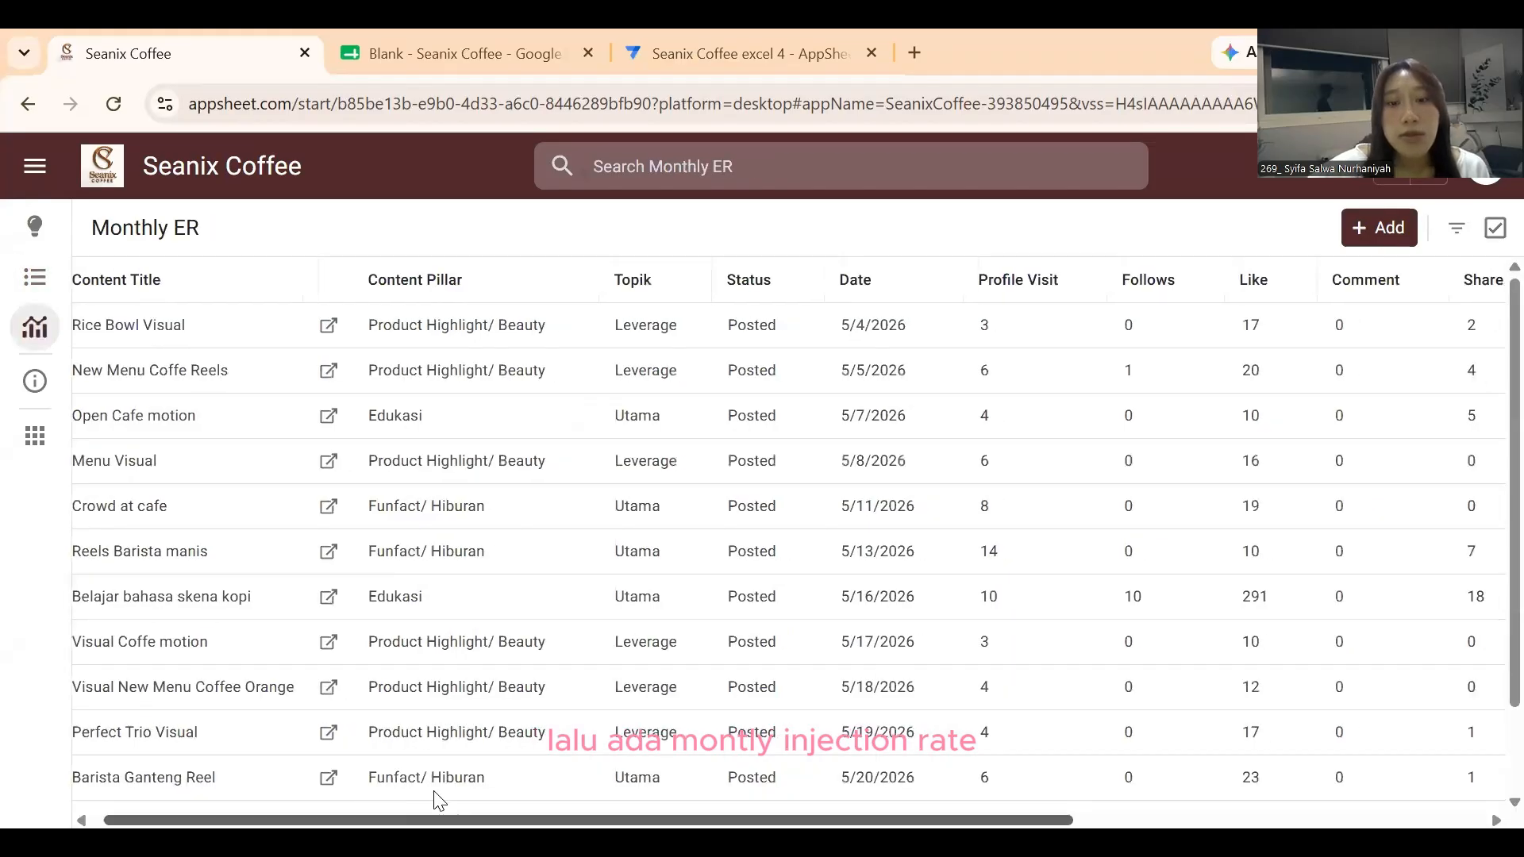
scroll(1037, 780, "right", 3)
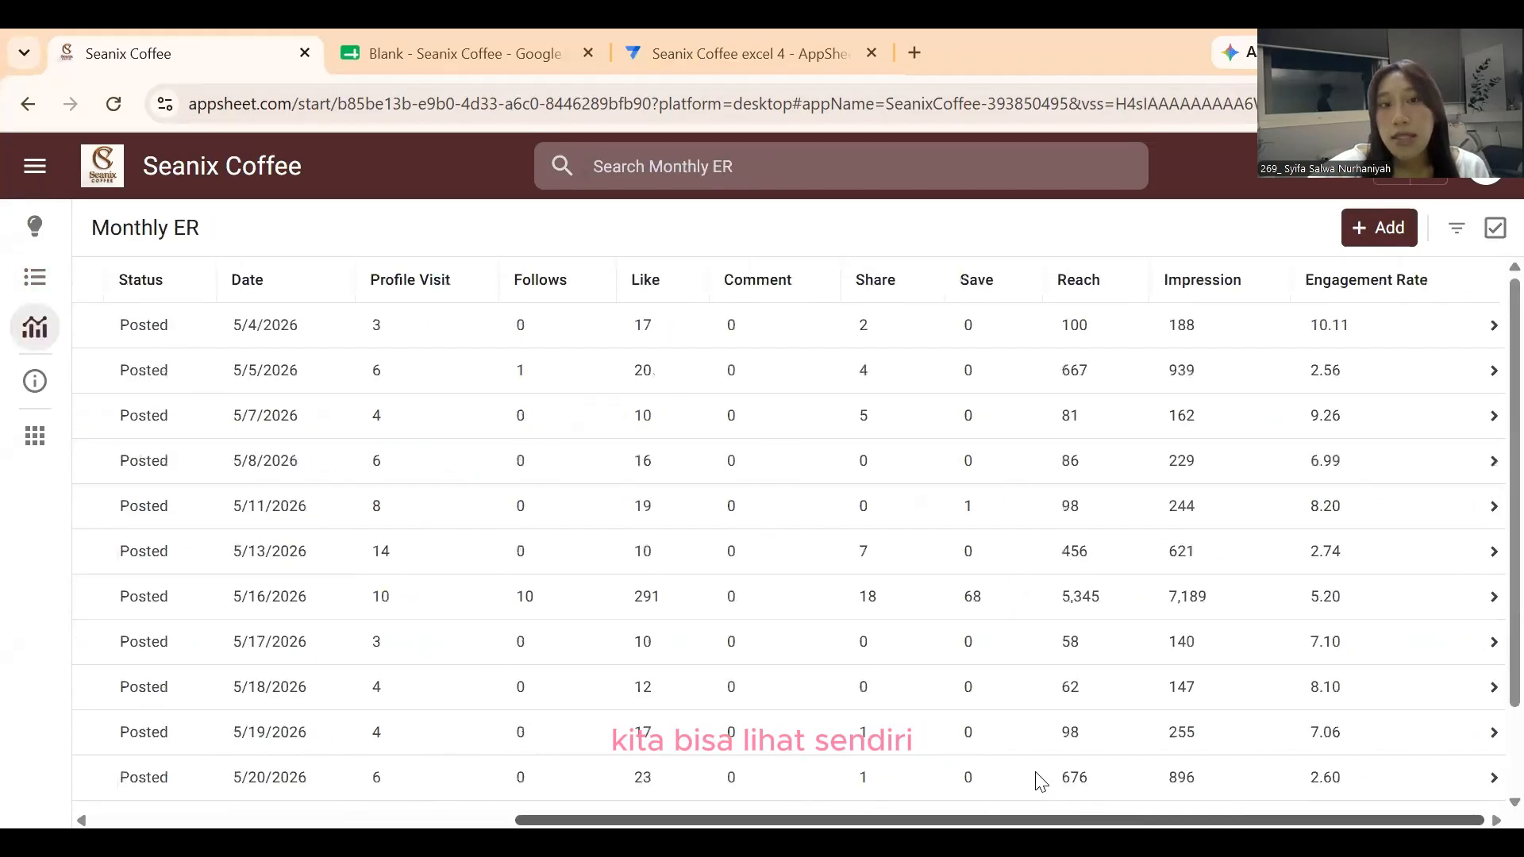
scroll(1037, 783, "left", 5)
scroll(119, 744, "left", 3)
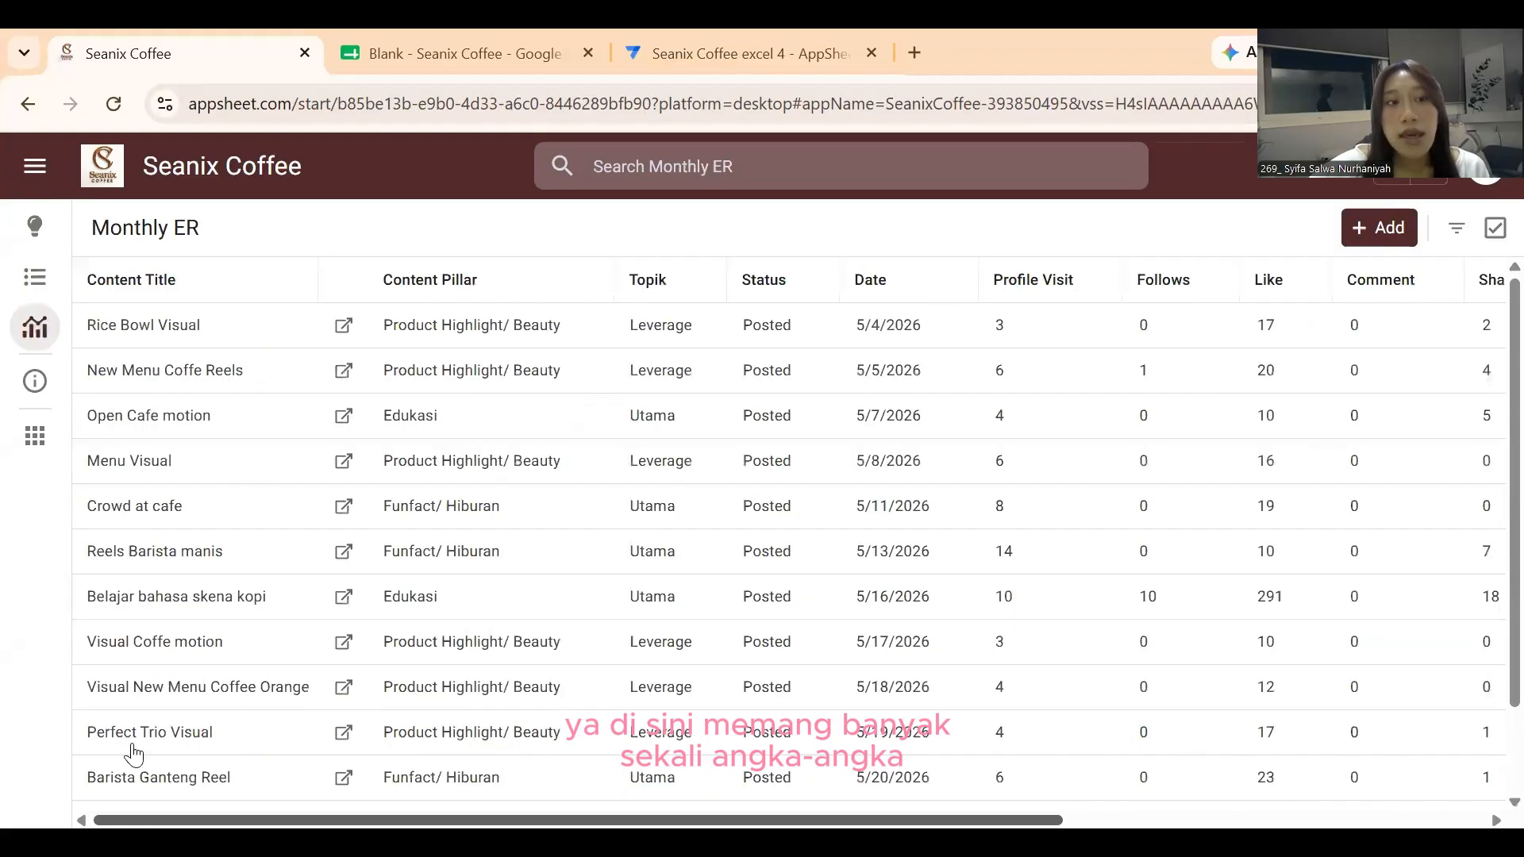
Open the Rice Bowl Visual record in Monthly ER and review its Content Title, Content Pillar, Topik and Status.
left_click(224, 343)
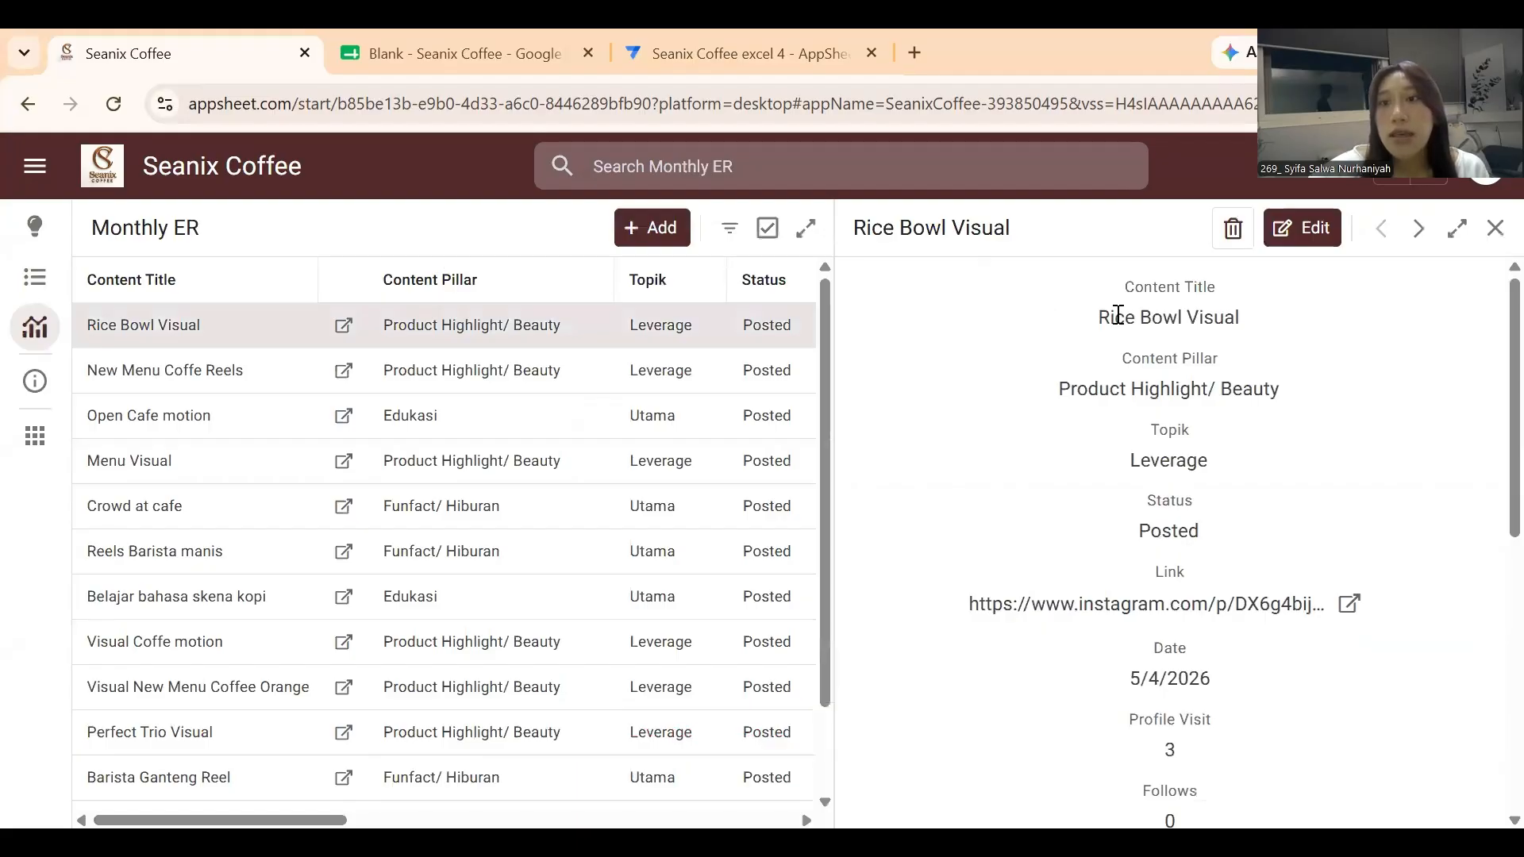
left_click_drag(1123, 286, 1225, 319)
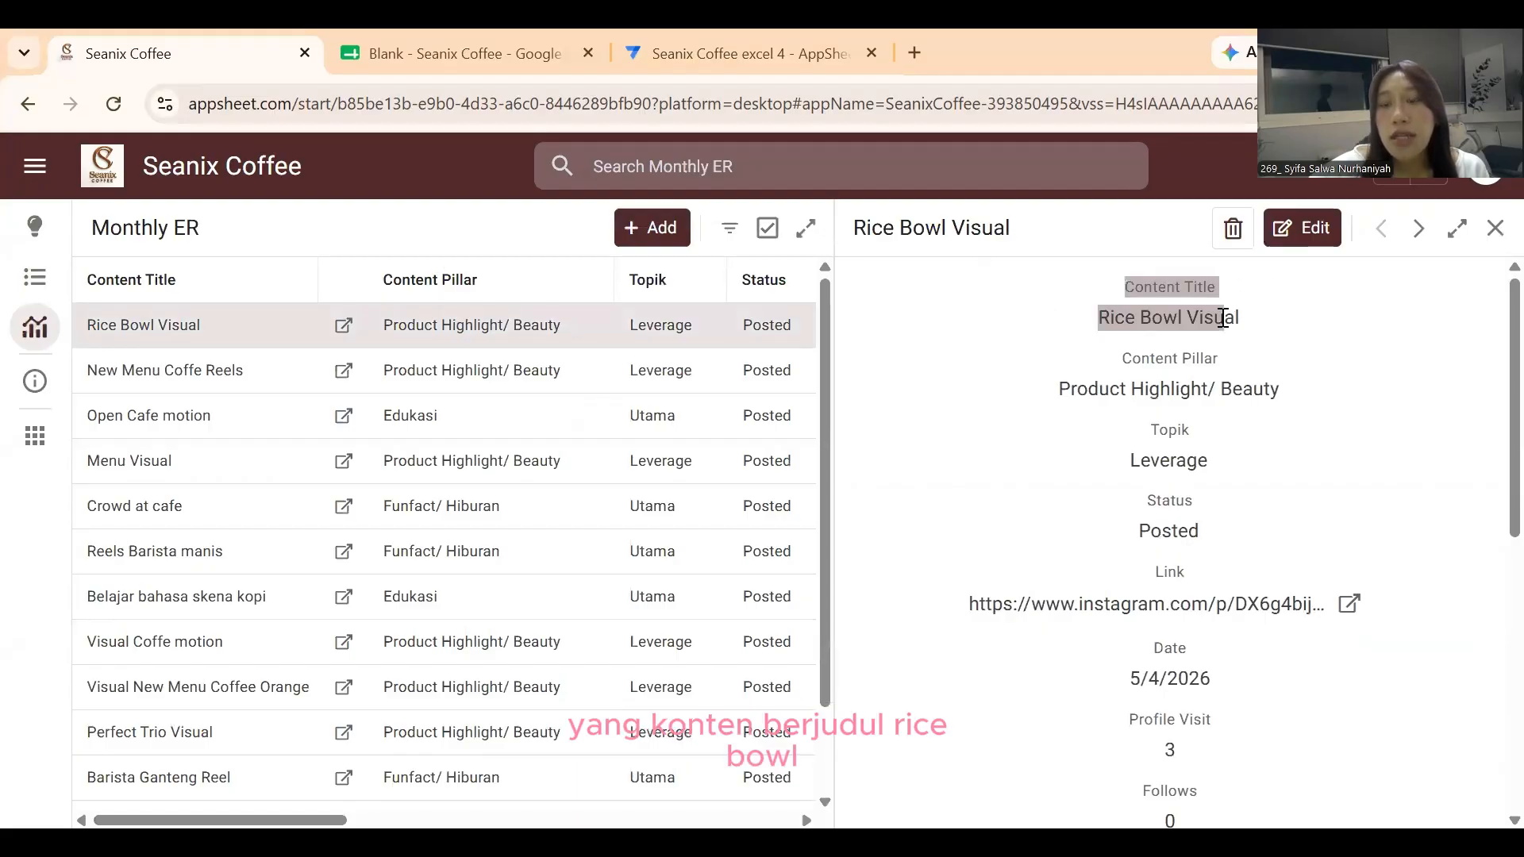
left_click(1268, 361)
scroll(1204, 327, "down", 1)
scroll(1205, 327, "up", 1)
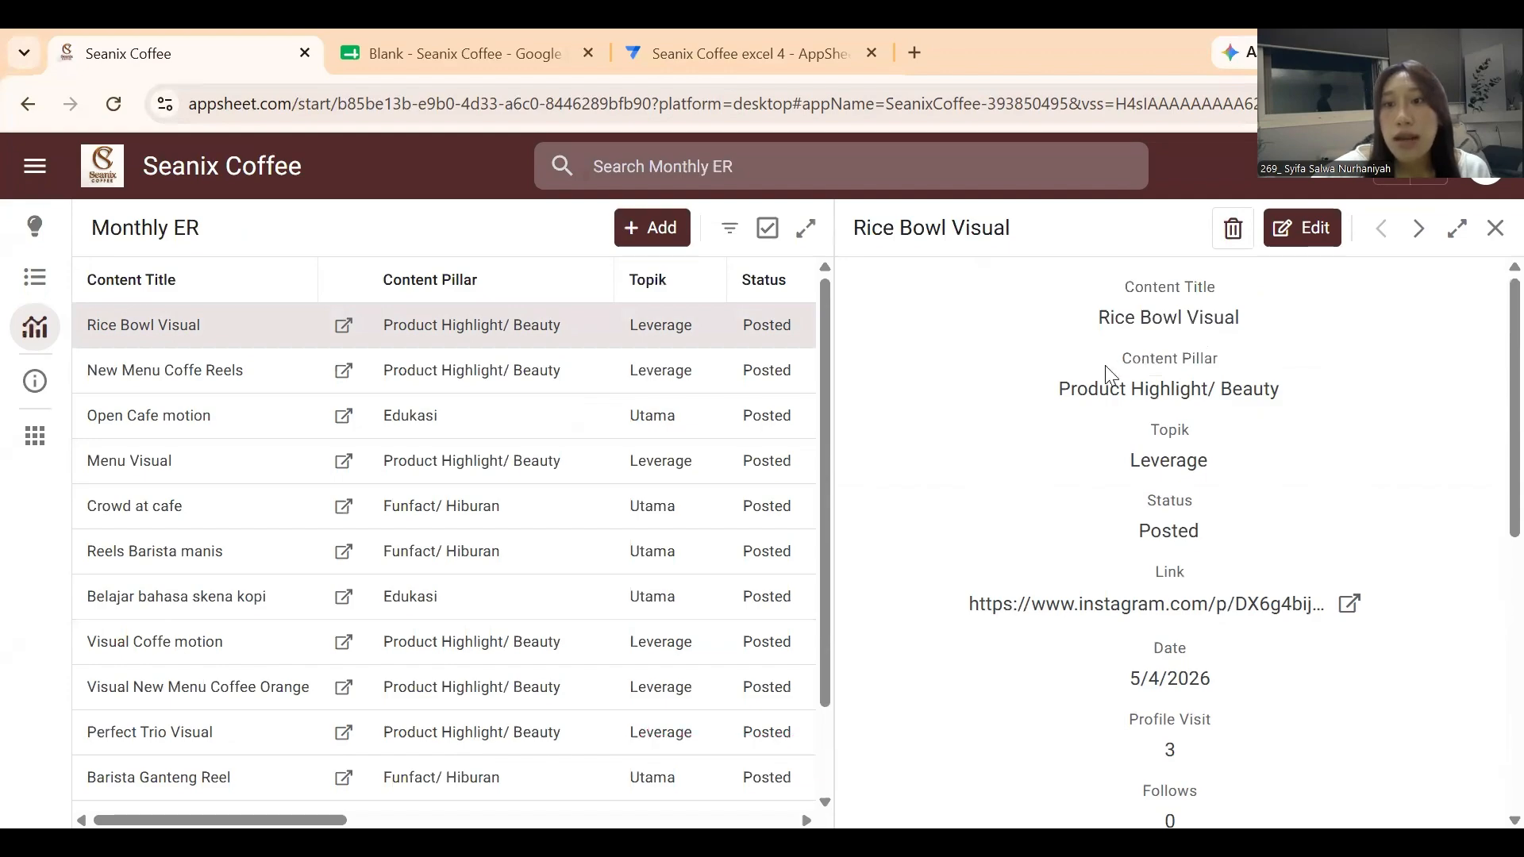
left_click_drag(1064, 384, 1295, 455)
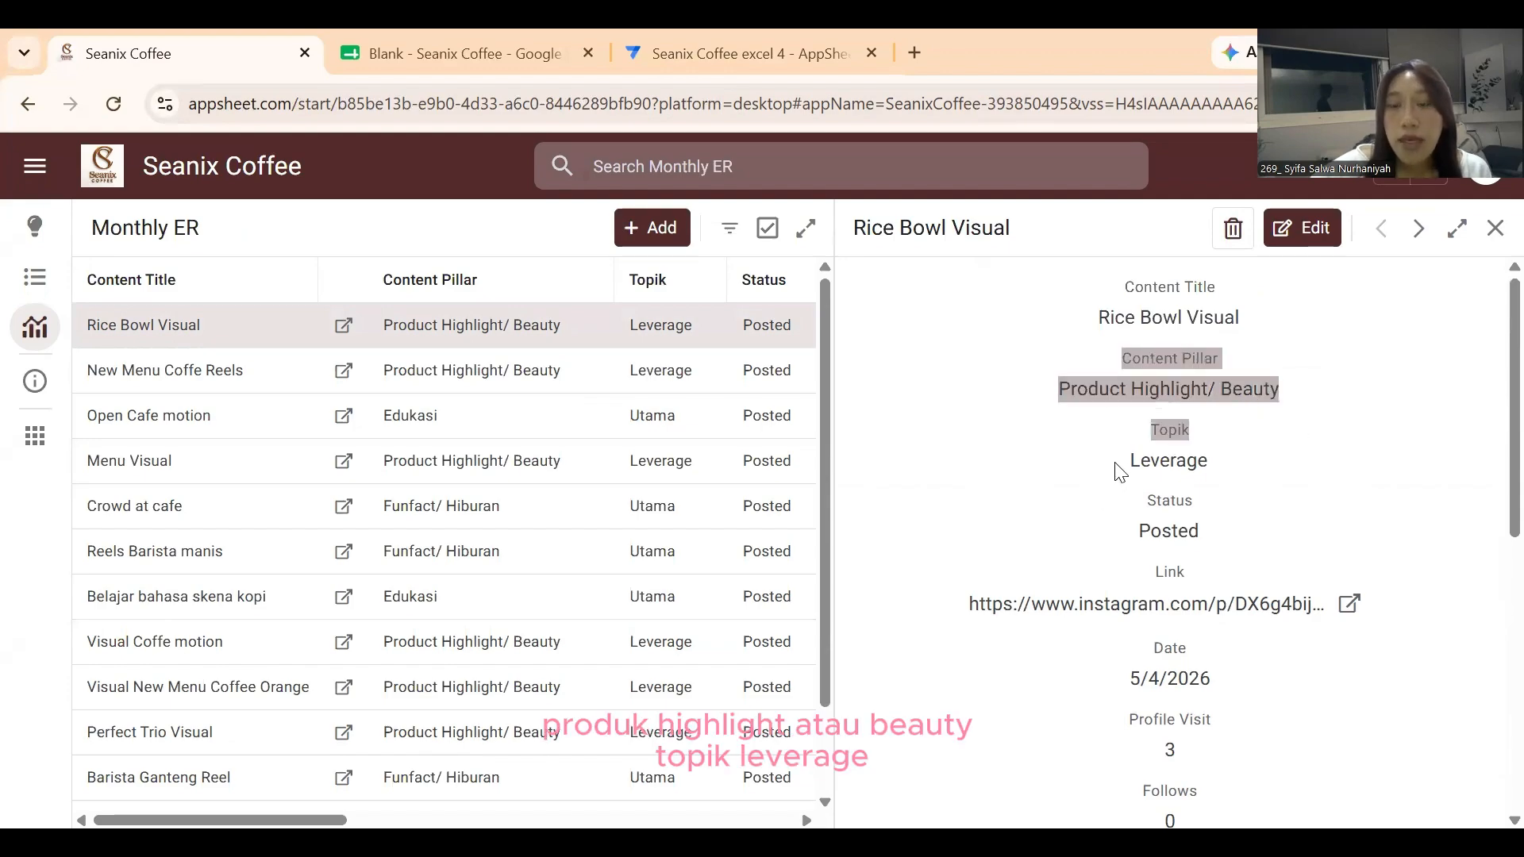
left_click_drag(1120, 472, 1270, 486)
scroll(1242, 534, "down", 1)
left_click(1206, 425)
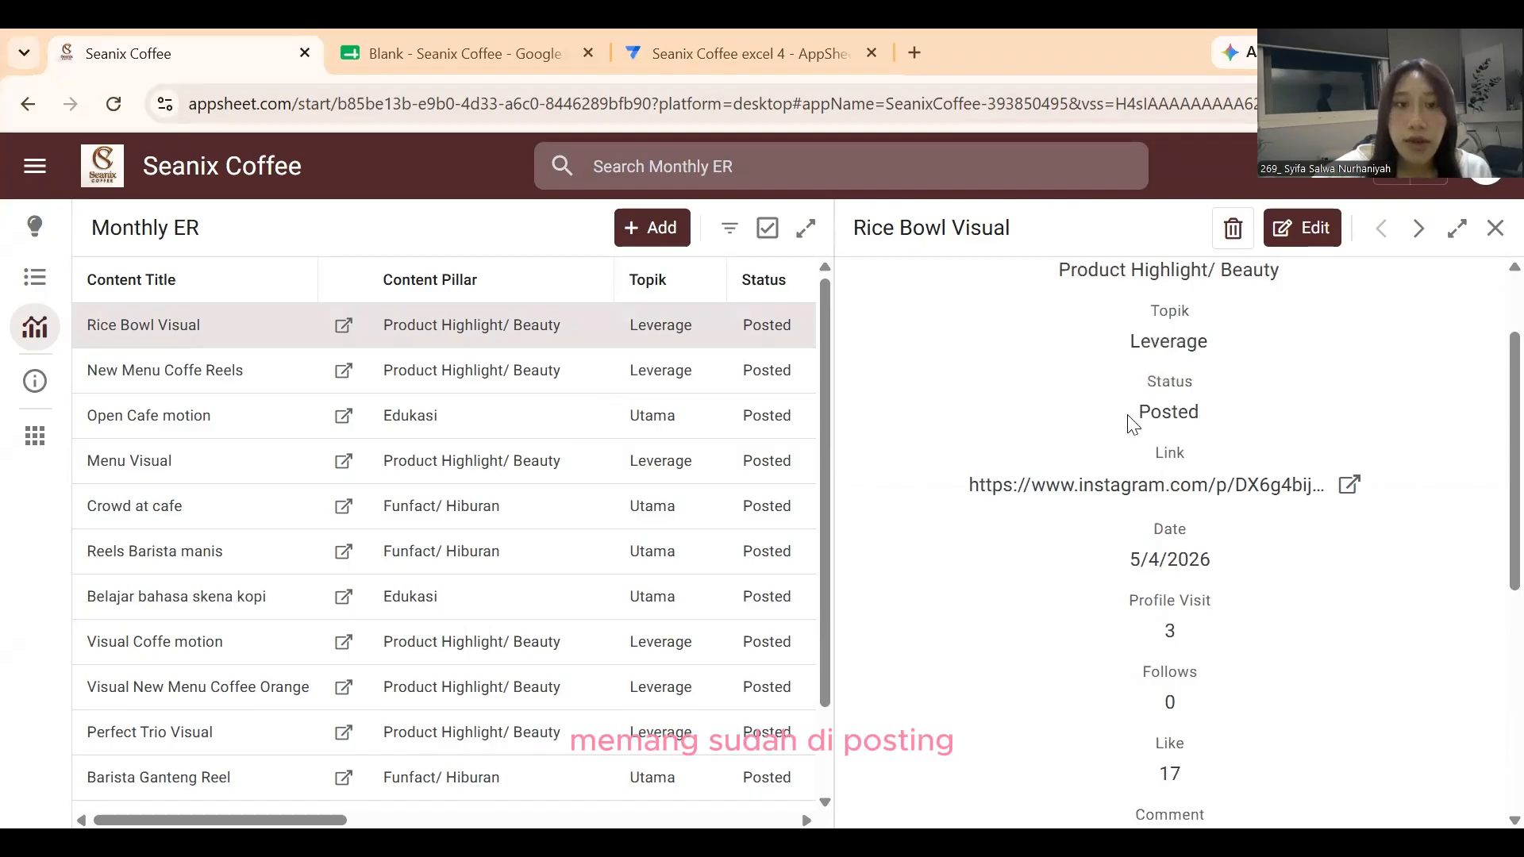
Review the Rice Bowl Visual record's Date and its metrics from Profile Visit to Engagement Rate, and close the record.
left_click_drag(1135, 412, 1203, 454)
left_click(1257, 740)
scroll(1159, 544, "down", 1)
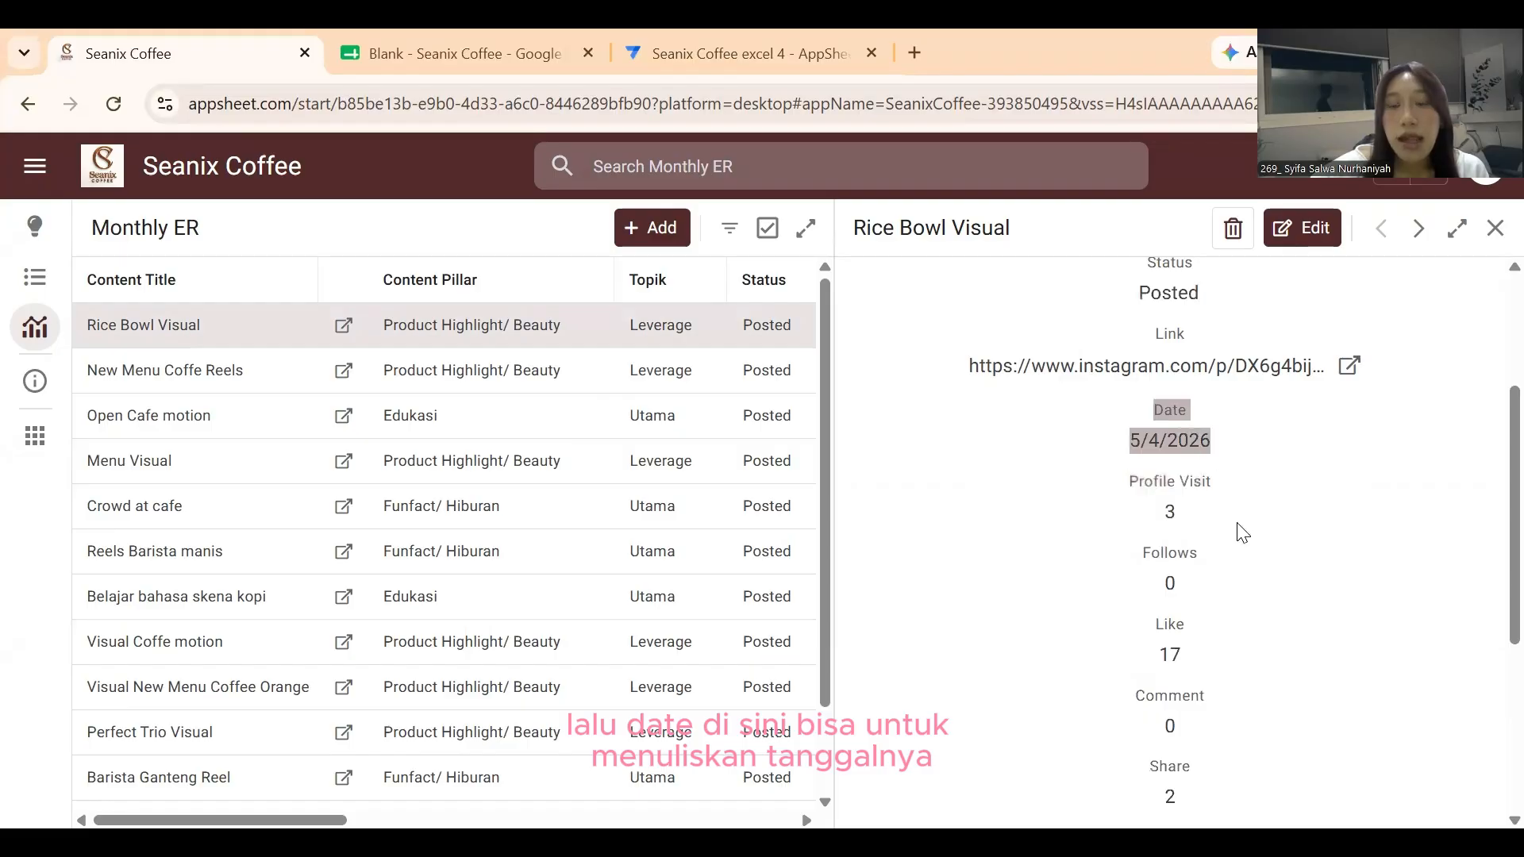
scroll(1242, 527, "down", 2)
scroll(1183, 385, "up", 1)
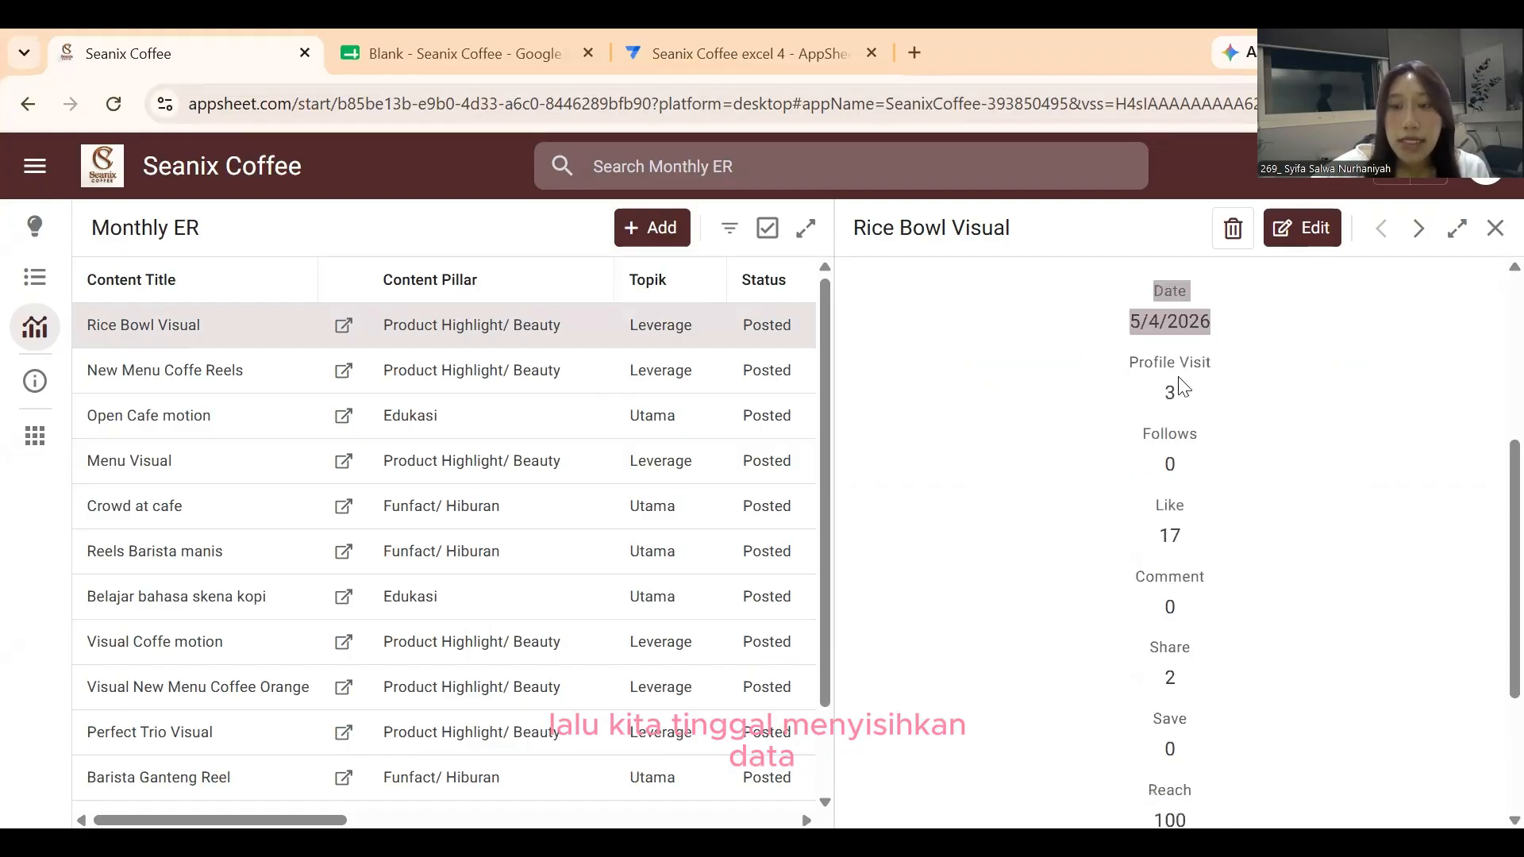
left_click_drag(1125, 370, 1237, 363)
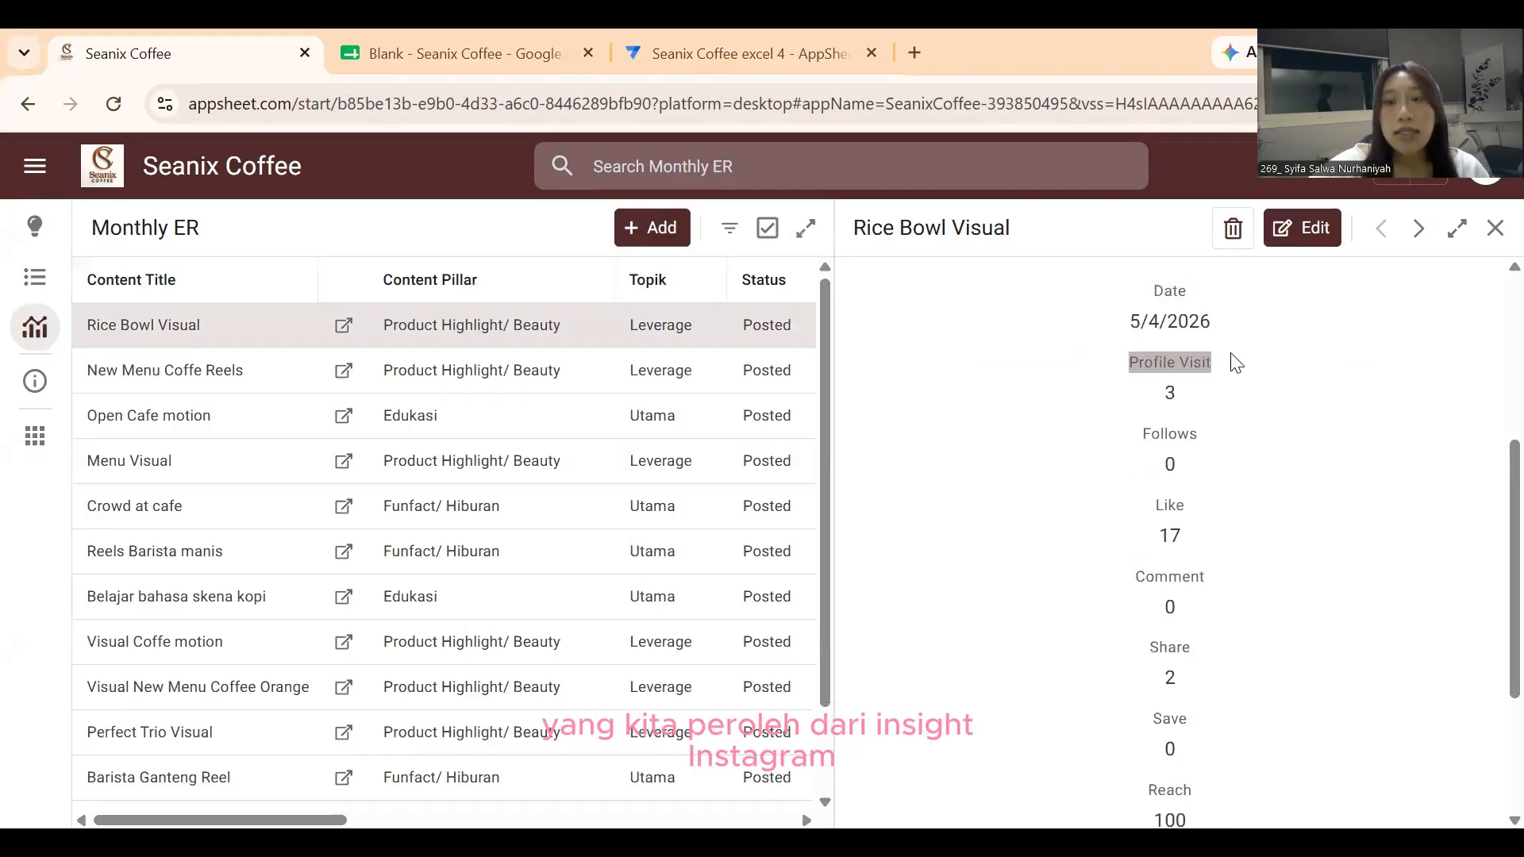
scroll(1192, 404, "down", 1)
scroll(1191, 404, "up", 1)
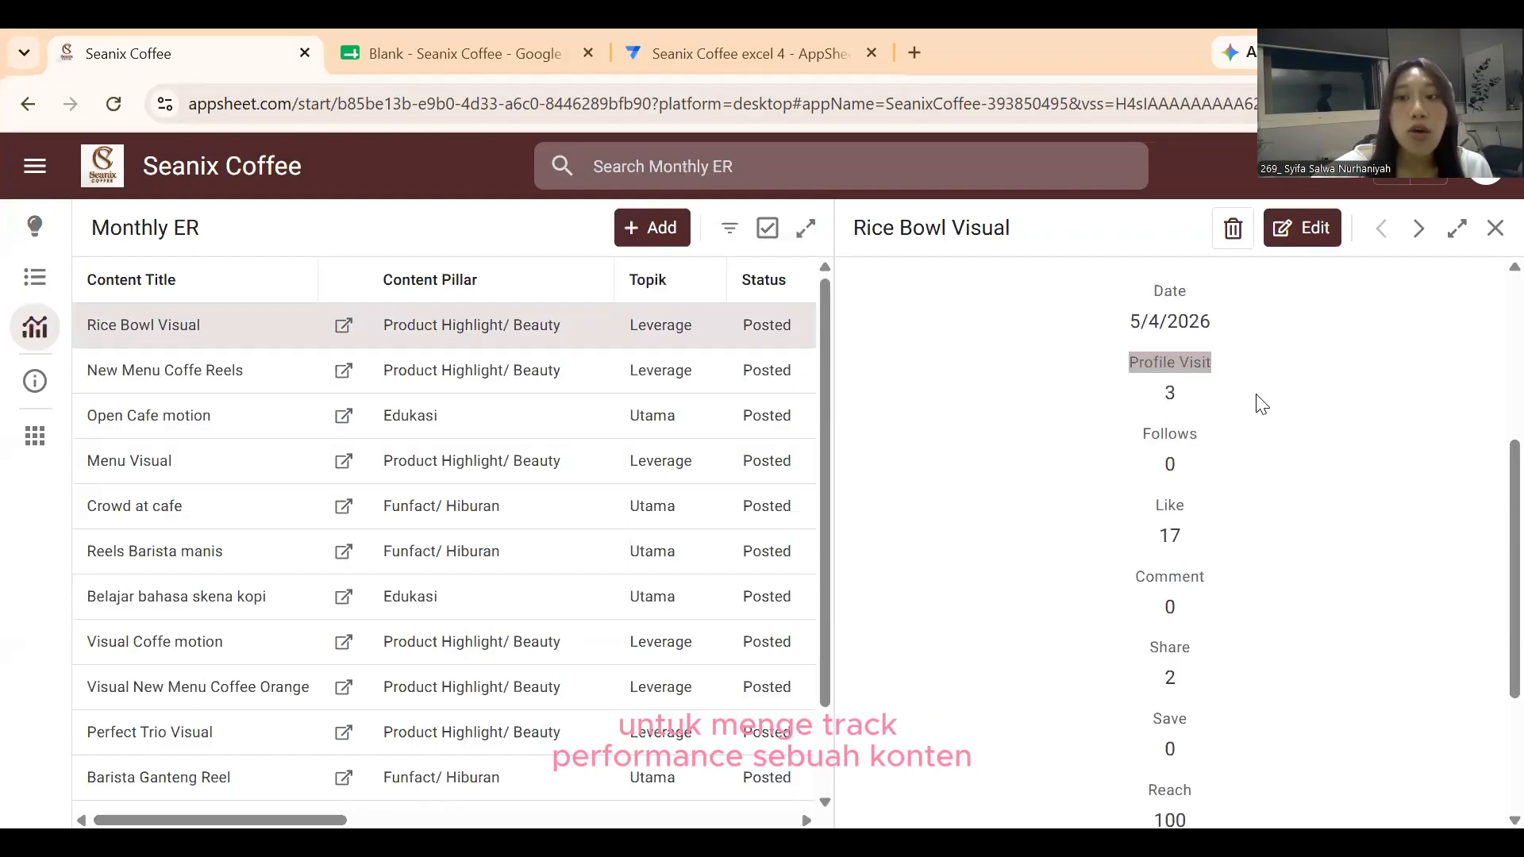
scroll(1201, 421, "down", 2)
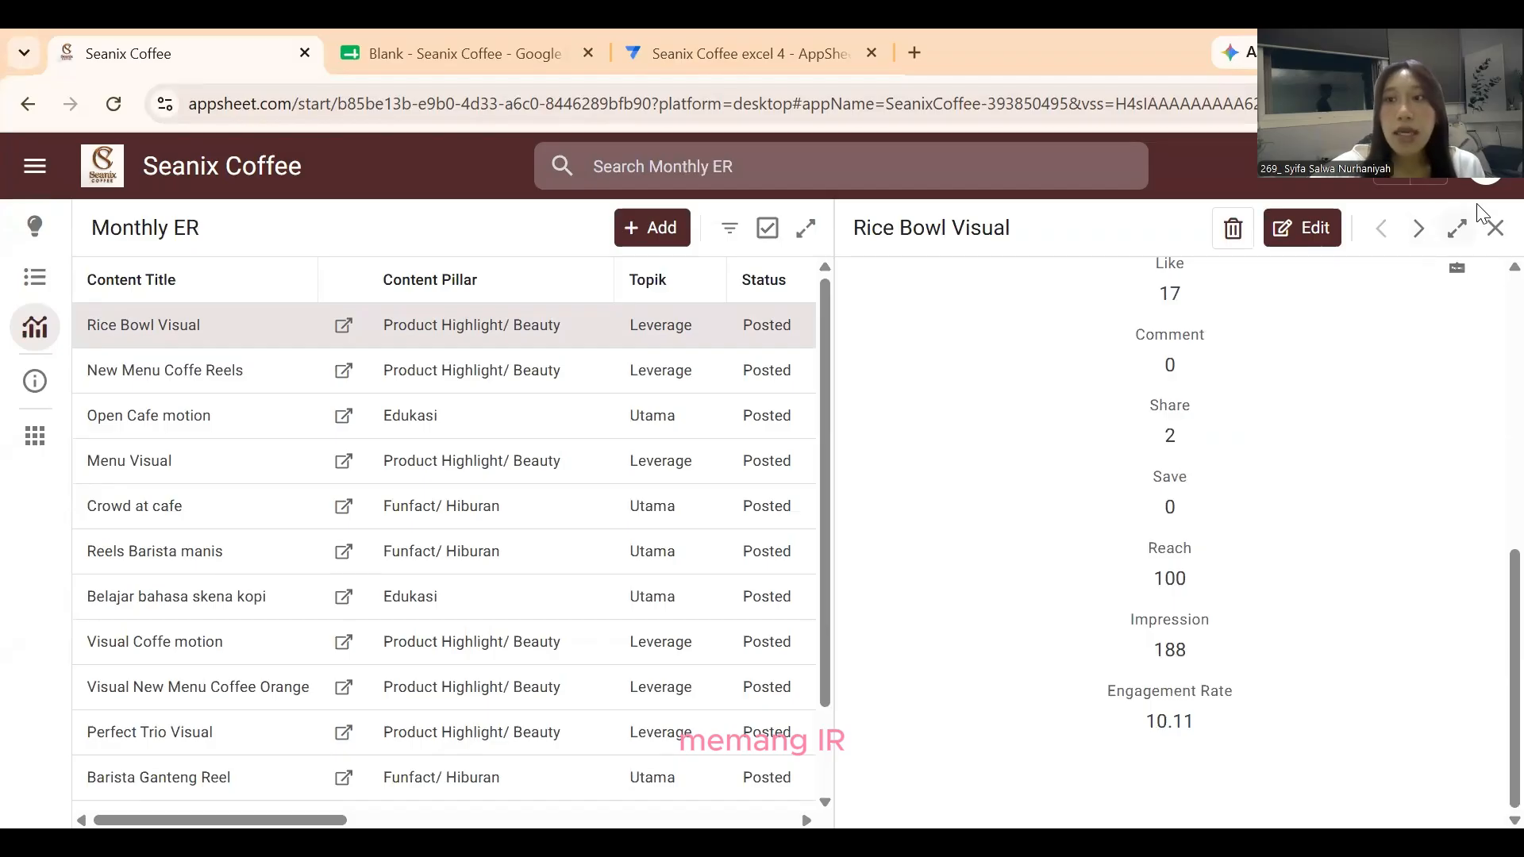
left_click(1482, 232)
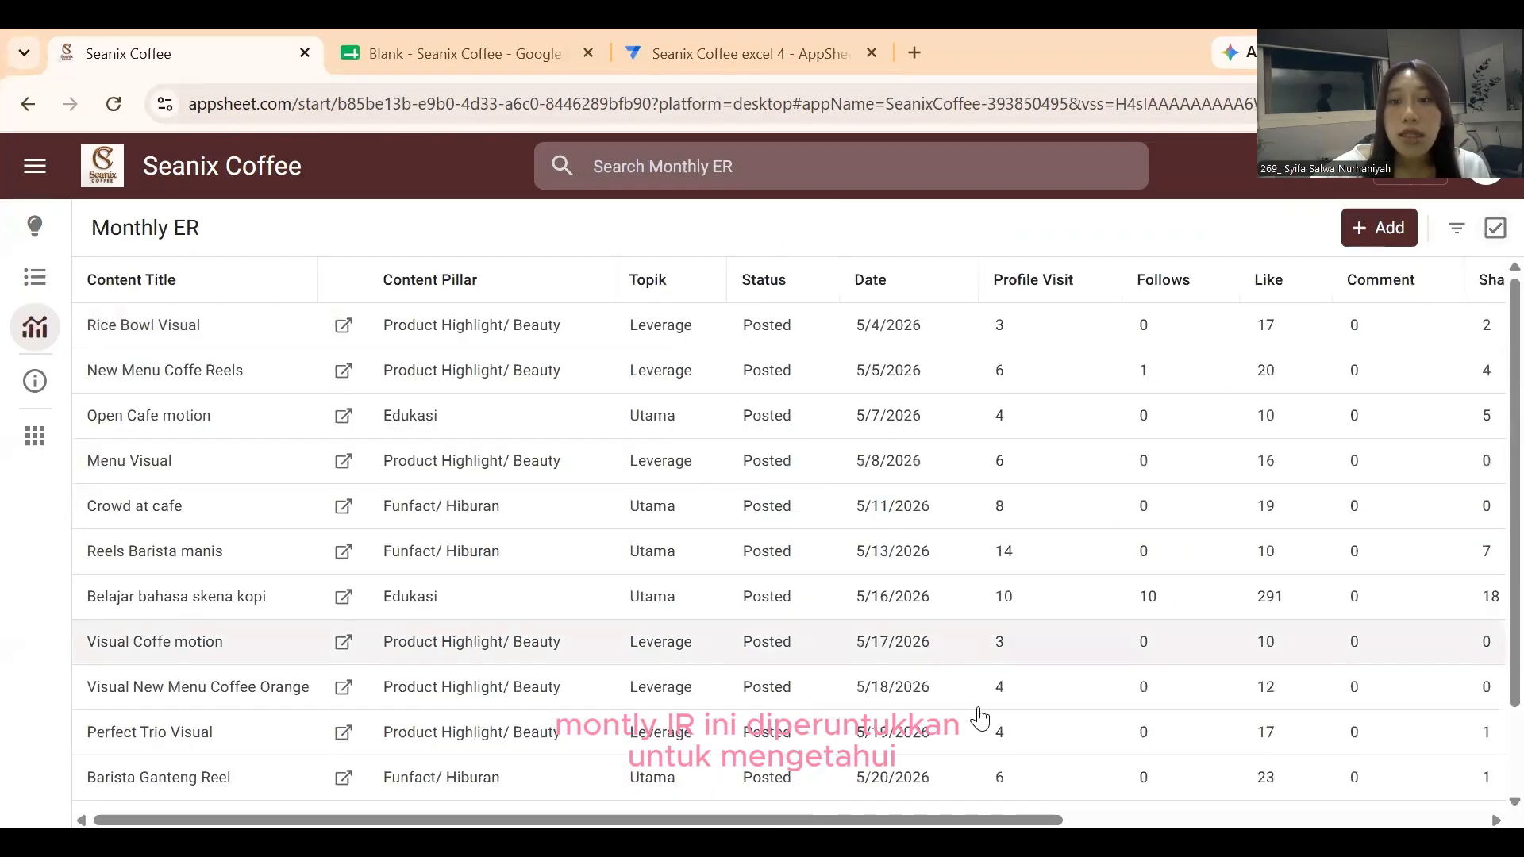
Compare the performance metrics of all content in the Monthly ER table, including the Engagement Rate column.
scroll(987, 802, "right", 5)
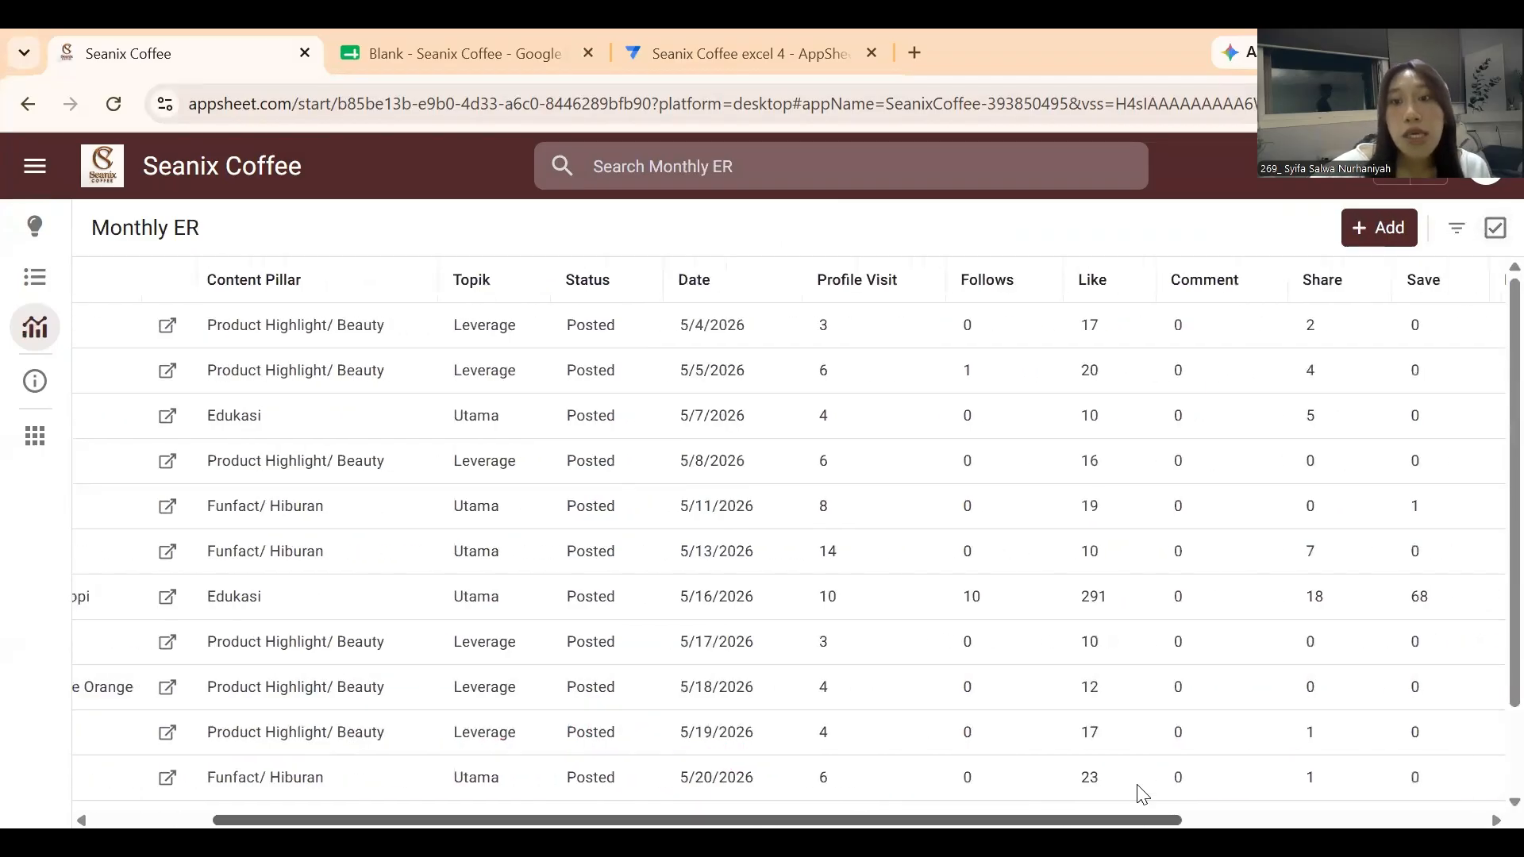
scroll(1213, 744, "left", 3)
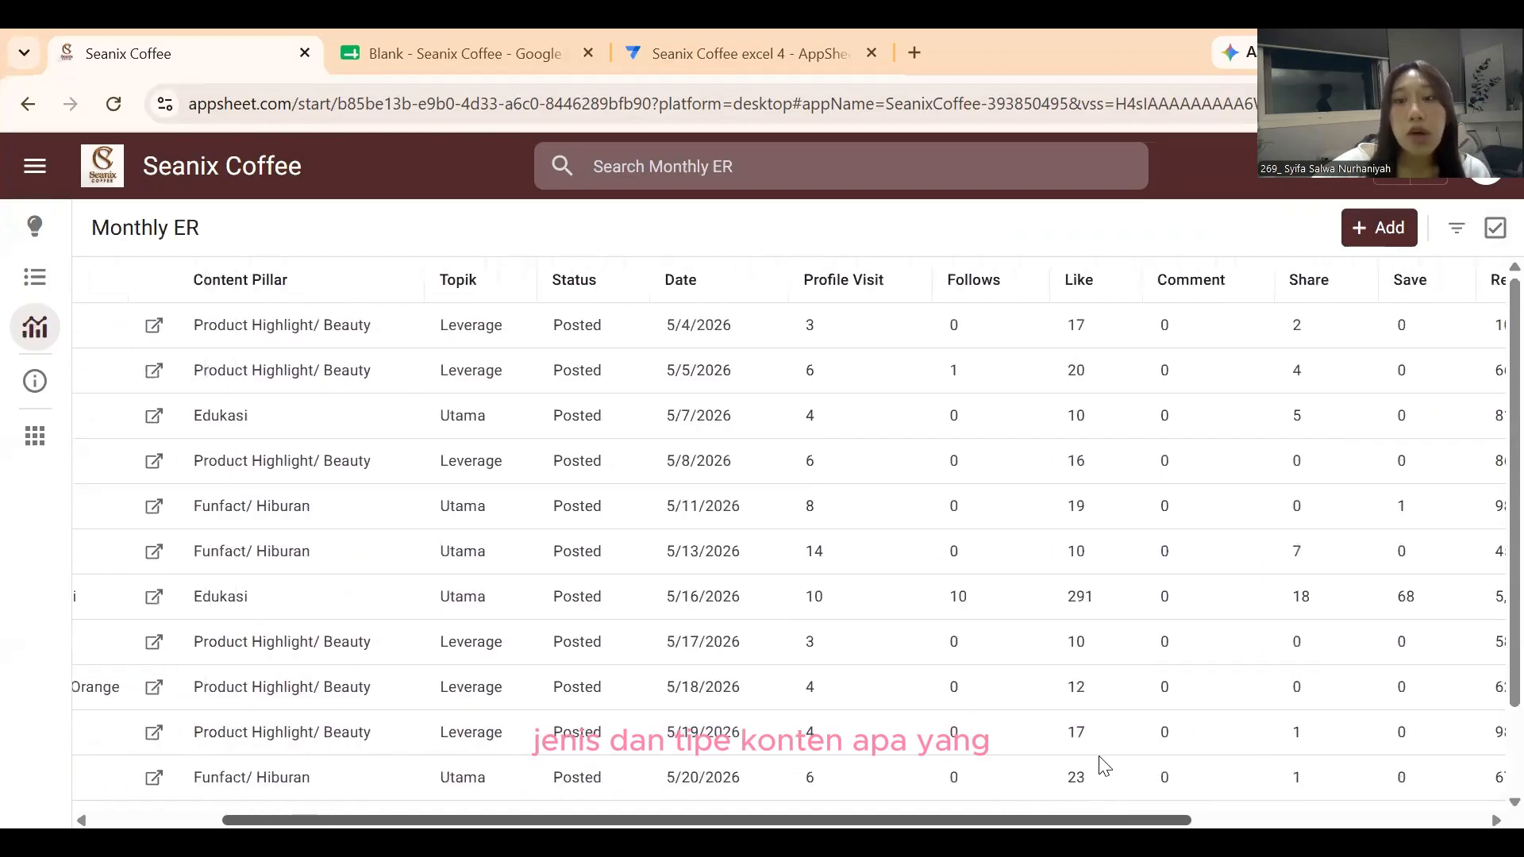
scroll(1048, 789, "right", 5)
scroll(1389, 778, "right", 2)
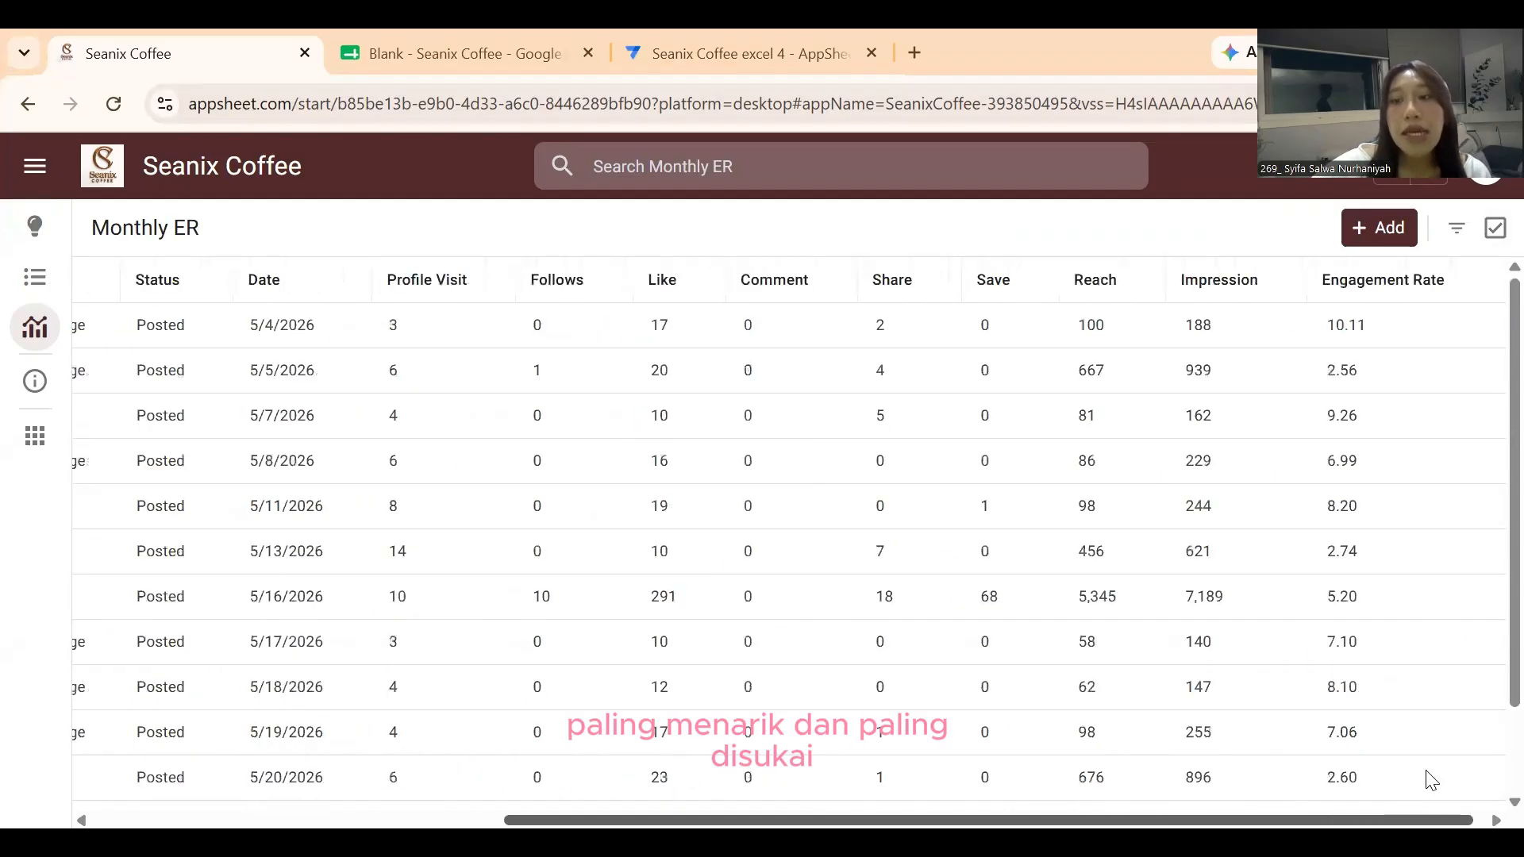
scroll(1470, 758, "right", 1)
scroll(1486, 715, "down", 3)
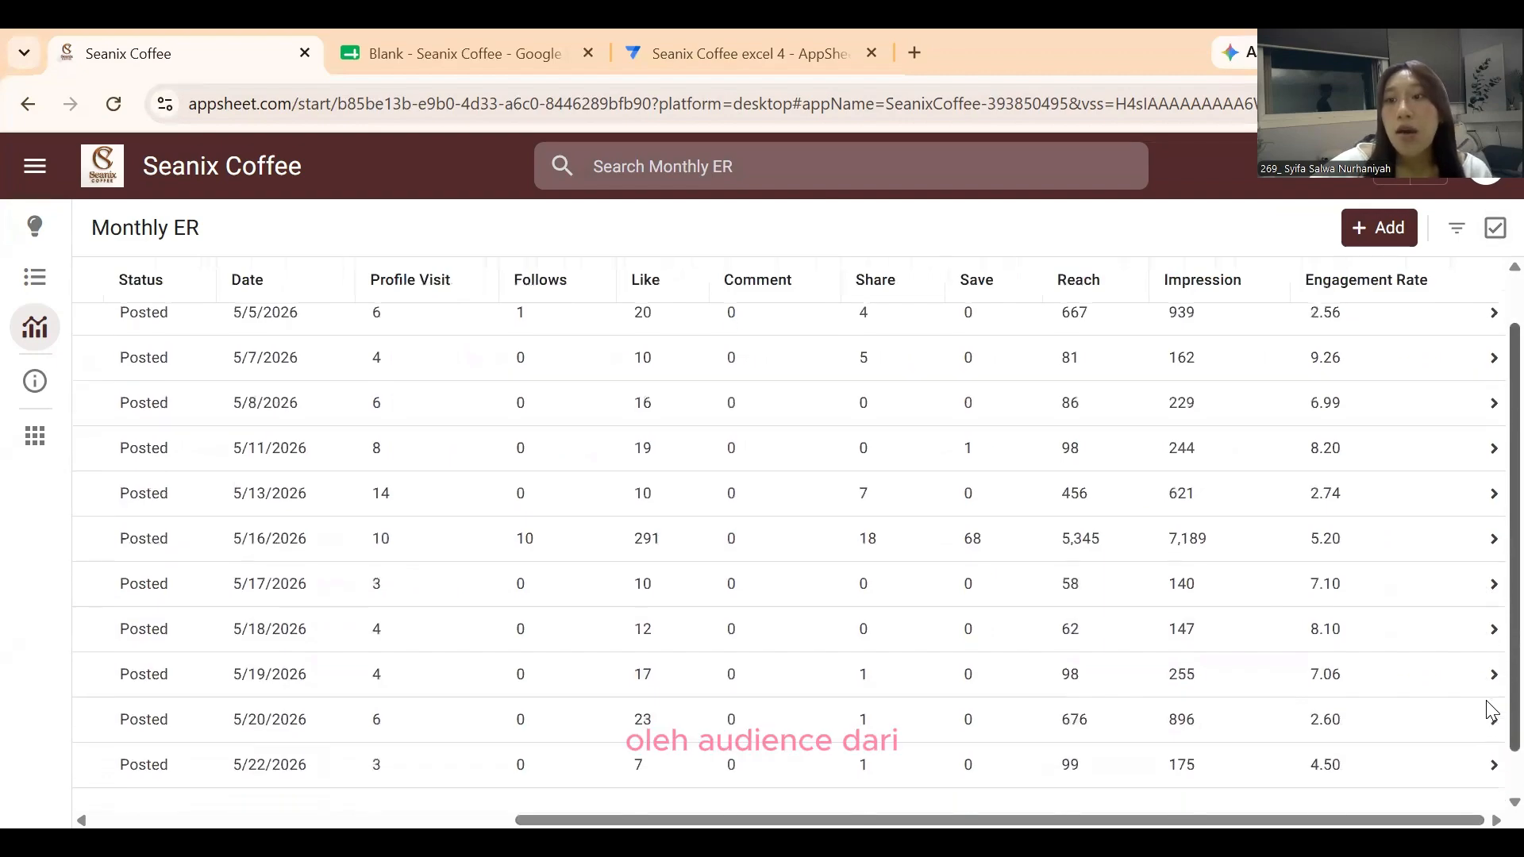
scroll(1487, 711, "up", 3)
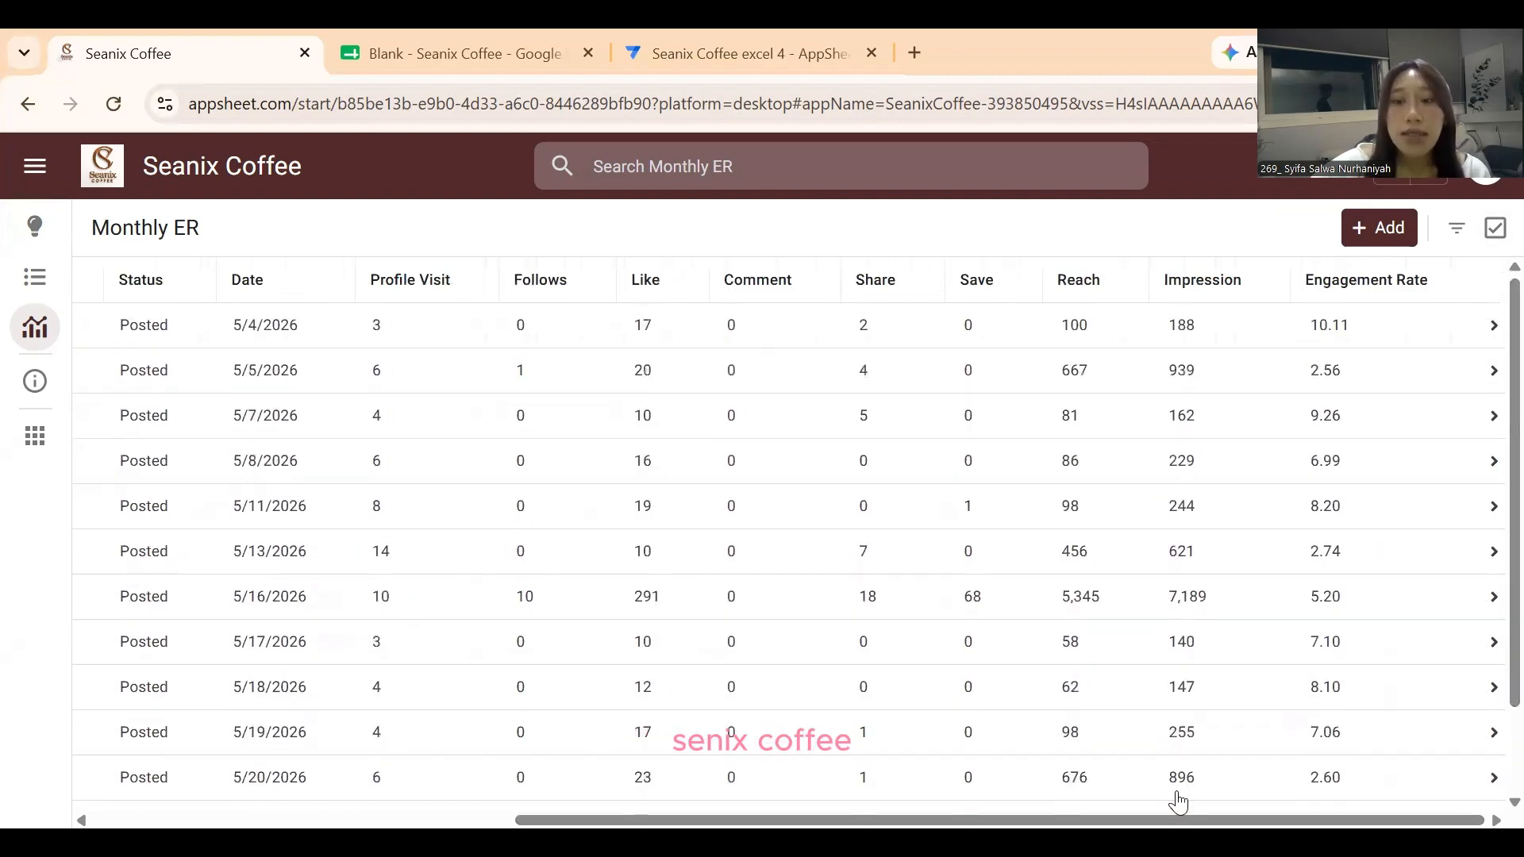
scroll(1186, 802, "left", 8)
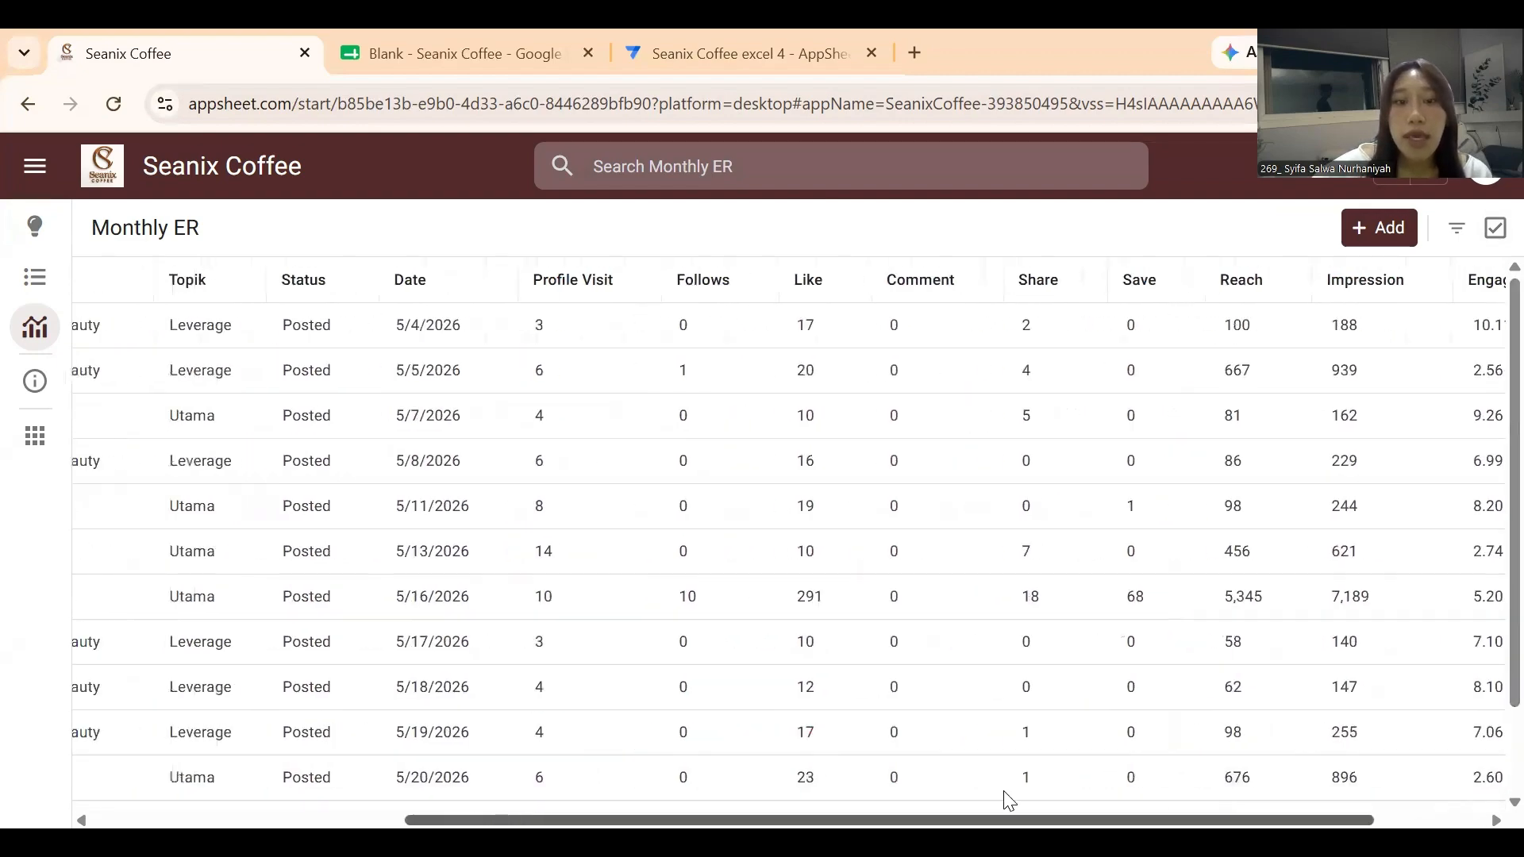
Examine the Impression figure for the Belajar bahasa skena kopi content in the Monthly ER table.
scroll(1190, 800, "right", 6)
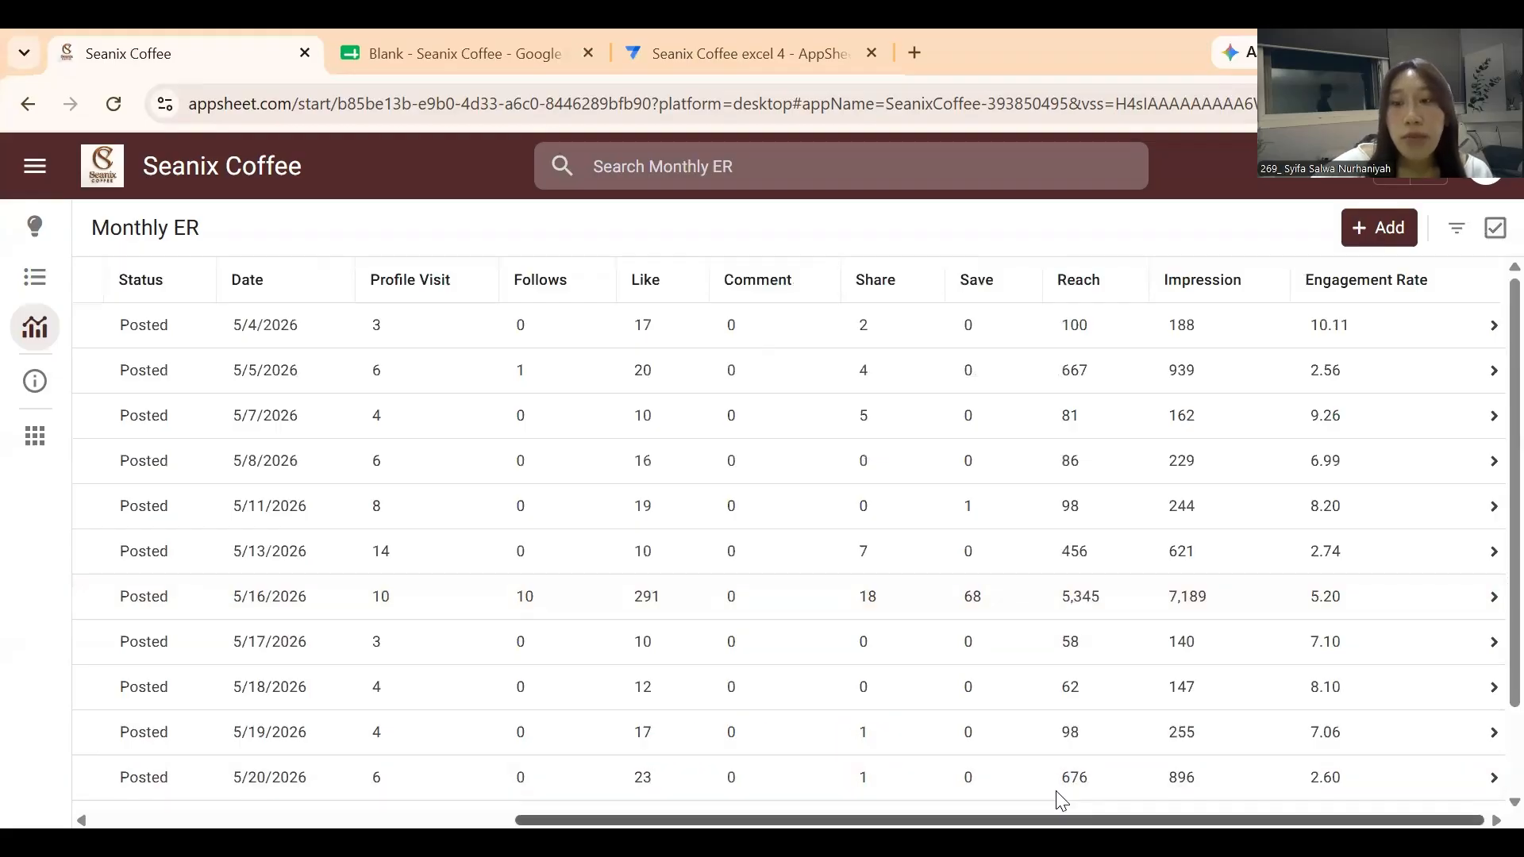
scroll(1061, 801, "left", 10)
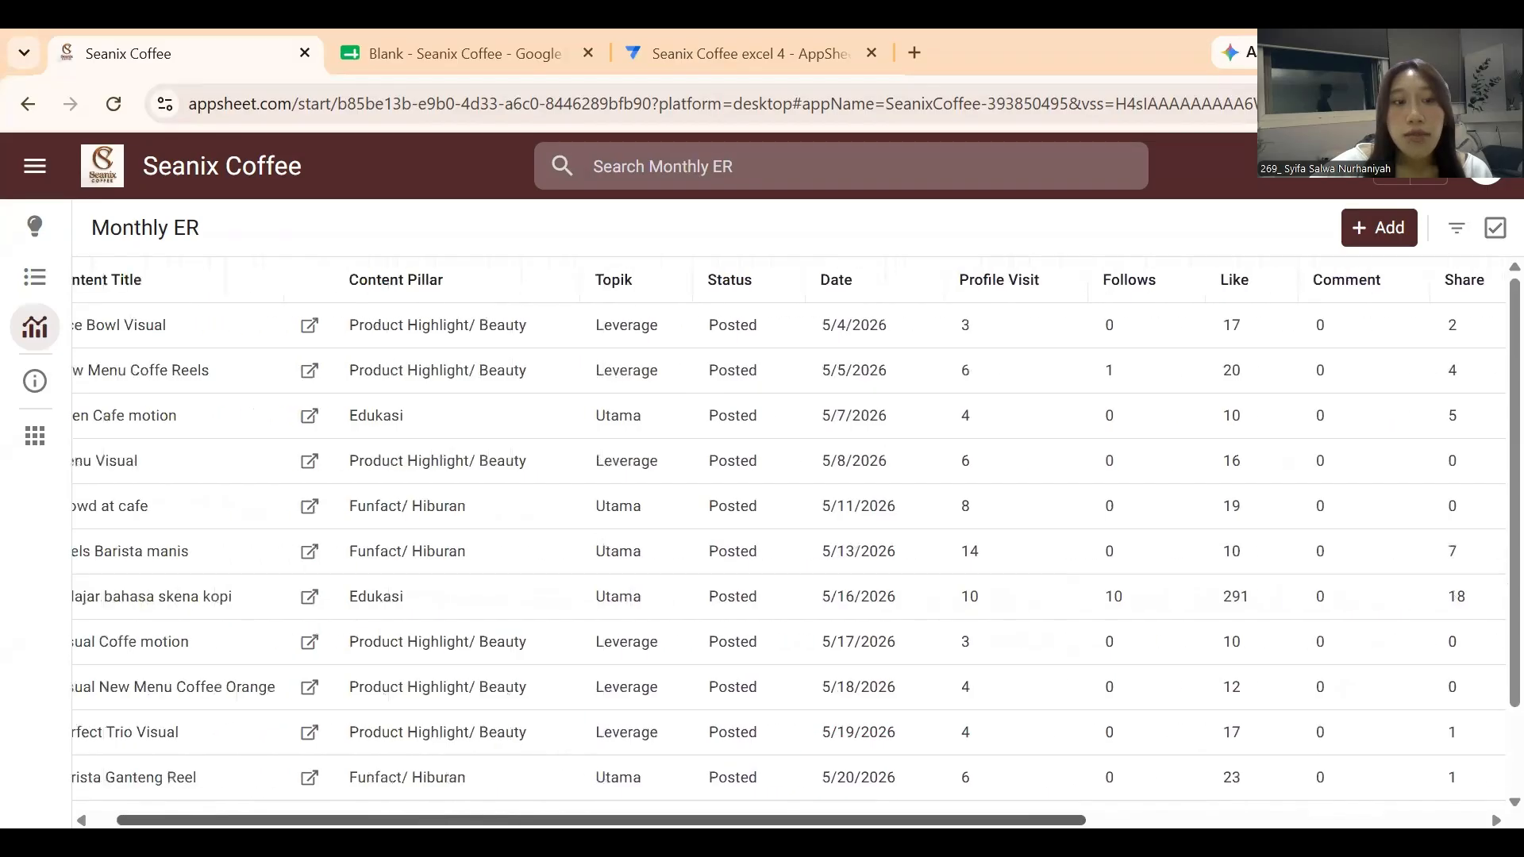
scroll(802, 800, "right", 10)
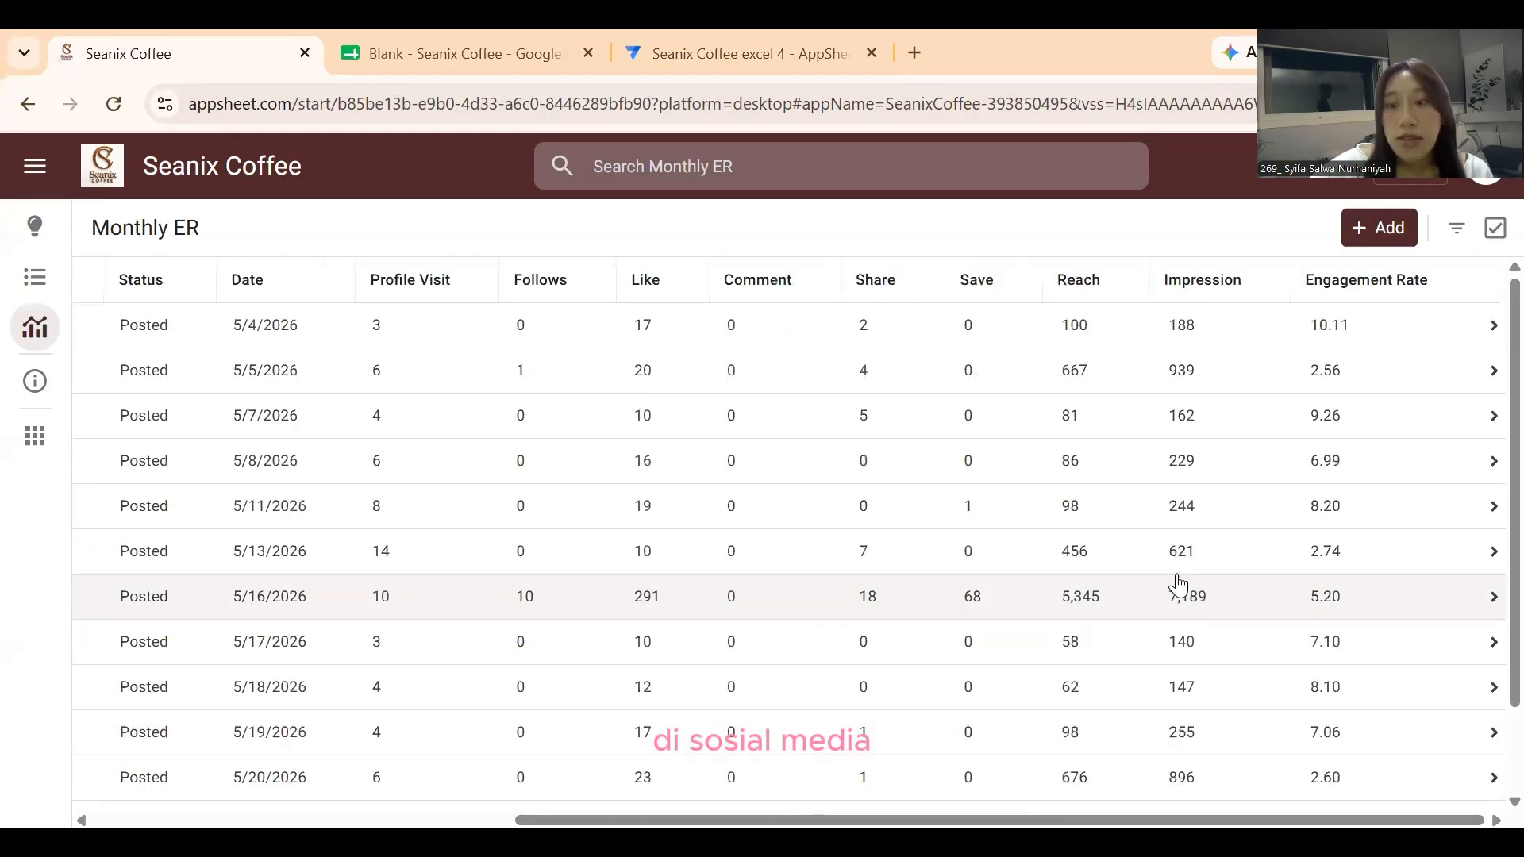
mouse_move(1179, 792)
left_mouse_down()
mouse_move(1164, 793)
mouse_move(1180, 793)
left_mouse_up()
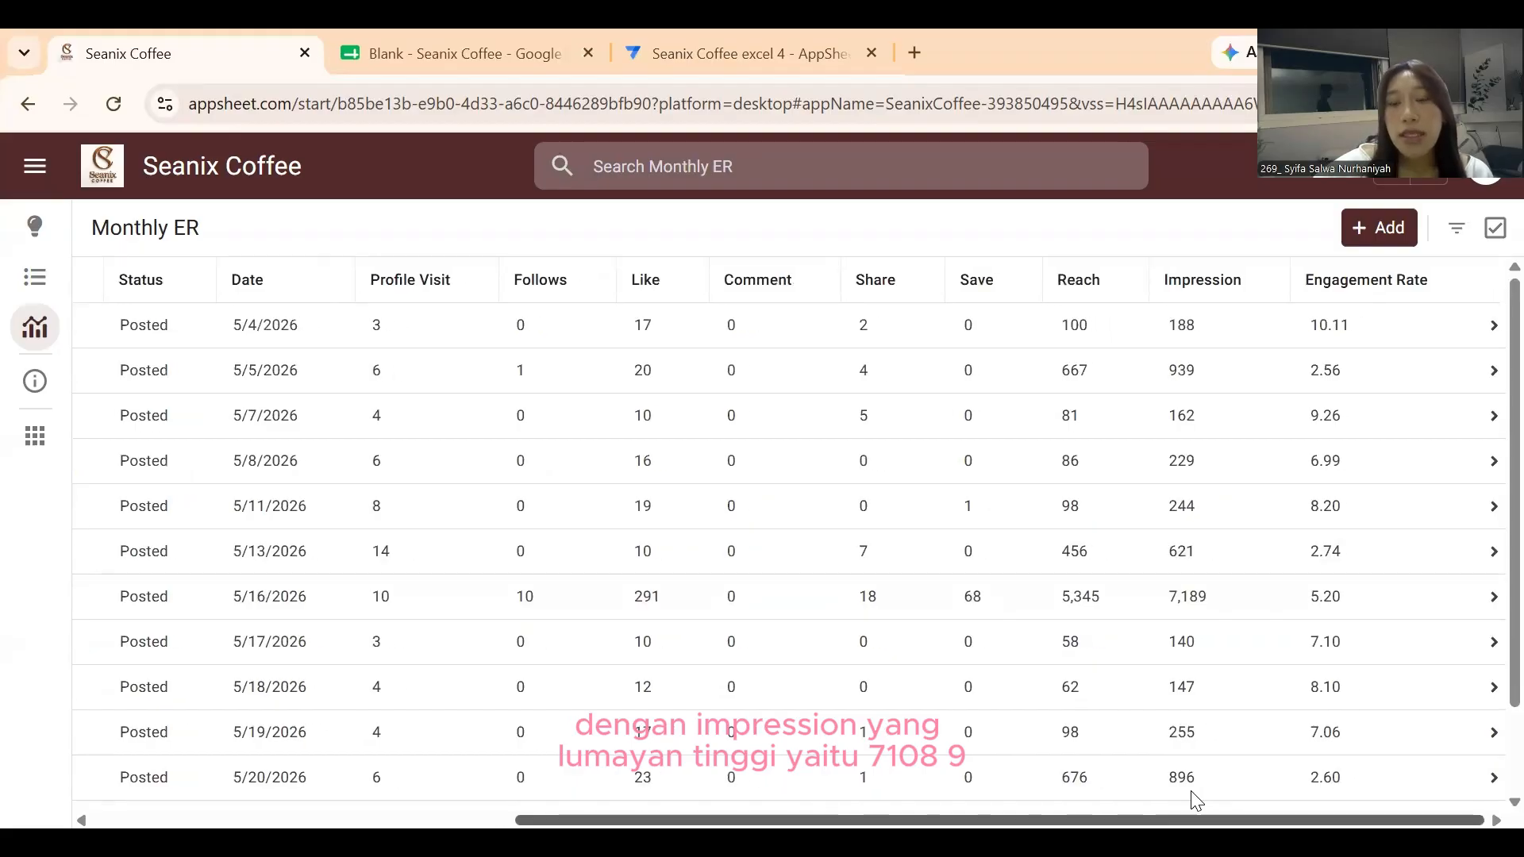
scroll(1186, 800, "left", 10)
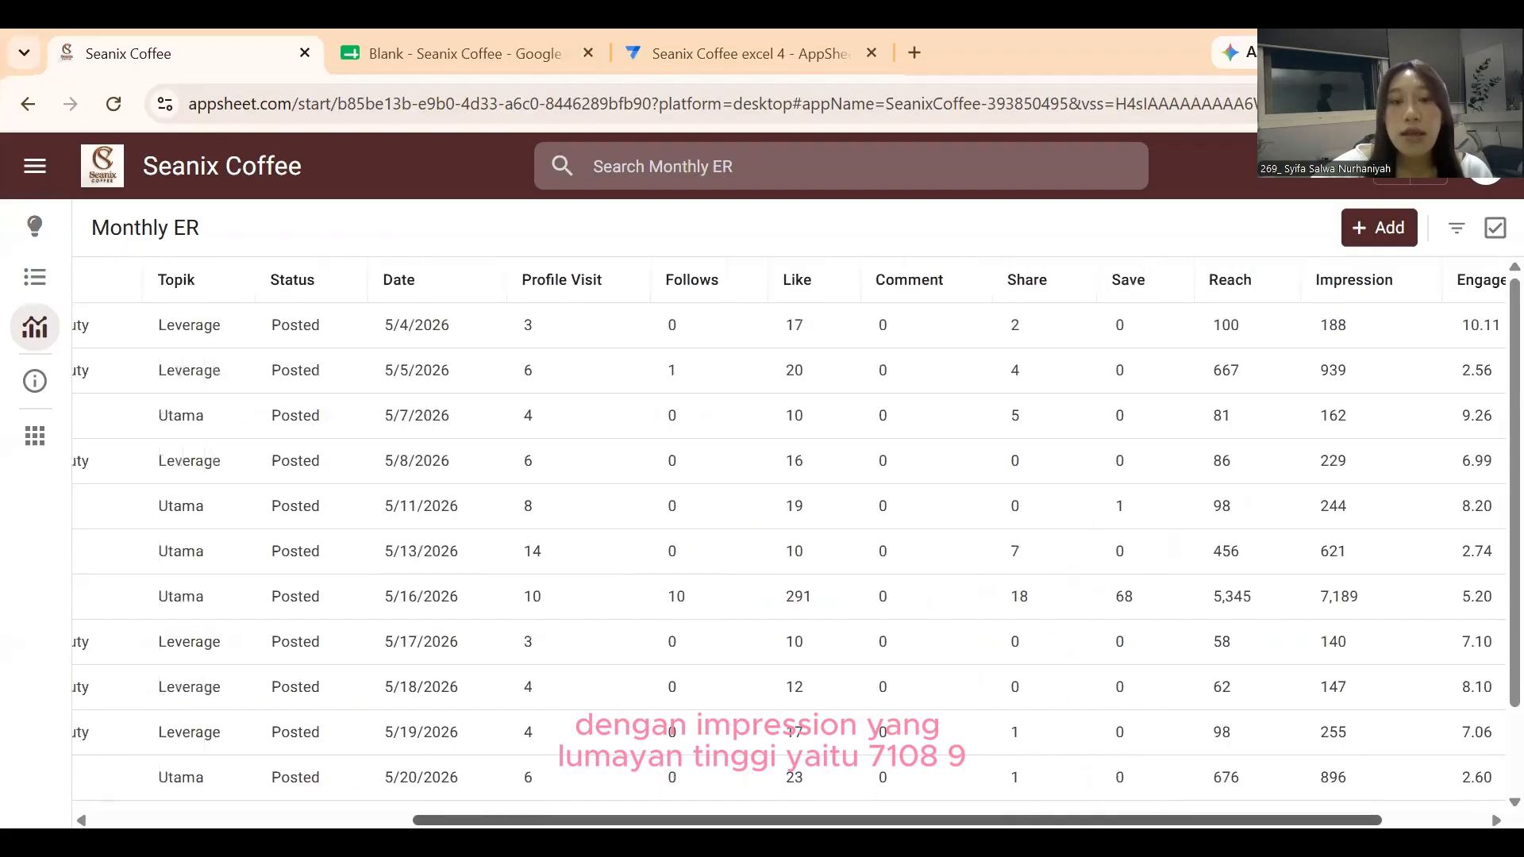
scroll(528, 800, "left", 1)
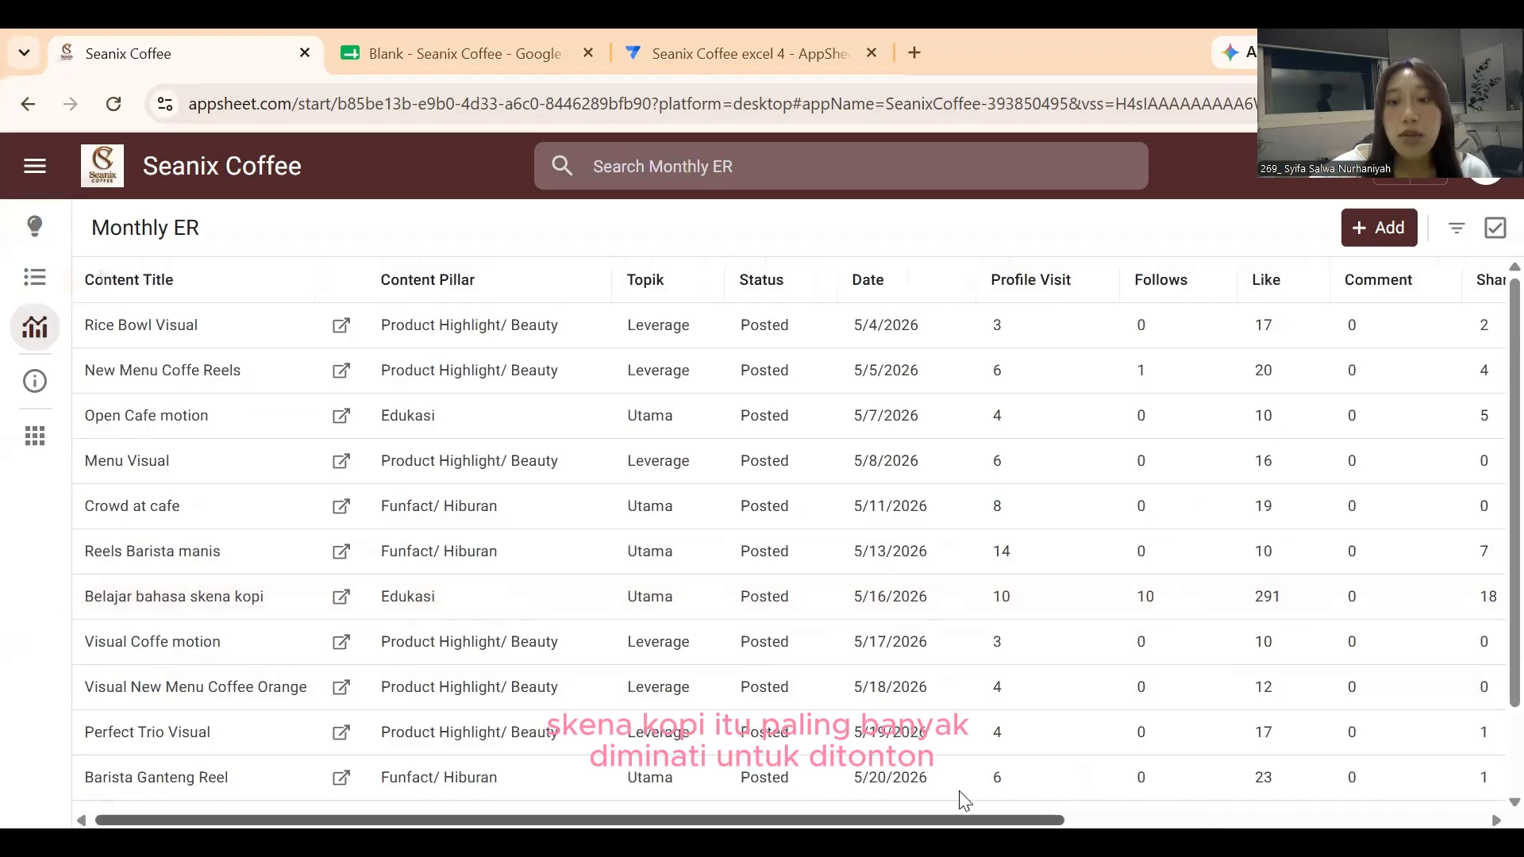
left_click_drag(962, 817, 1447, 767)
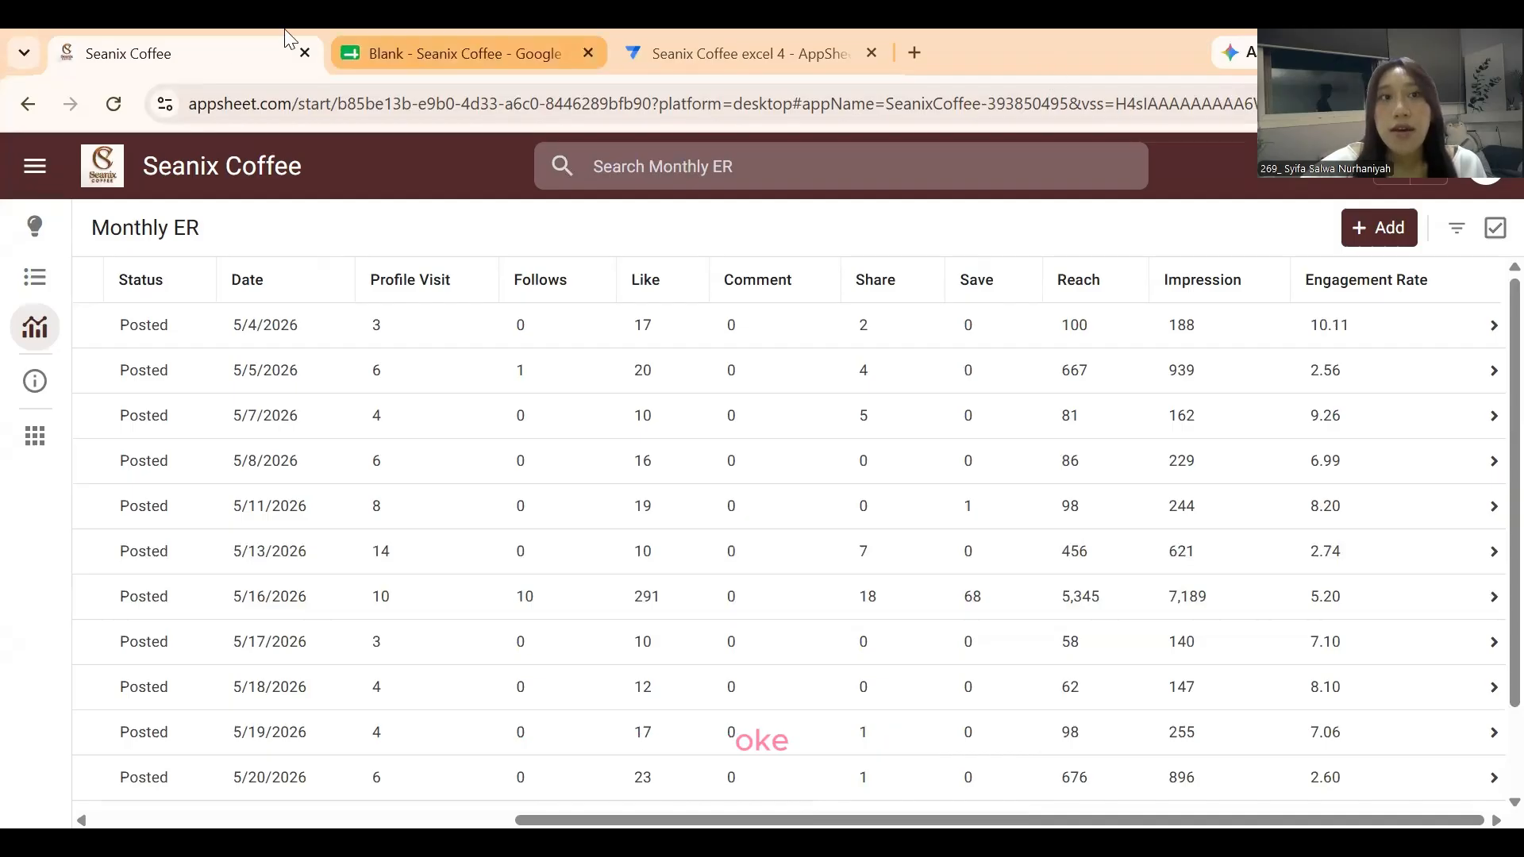
Open the Reels Content Idea view, and expand and collapse the app's navigation labels.
left_click(18, 234)
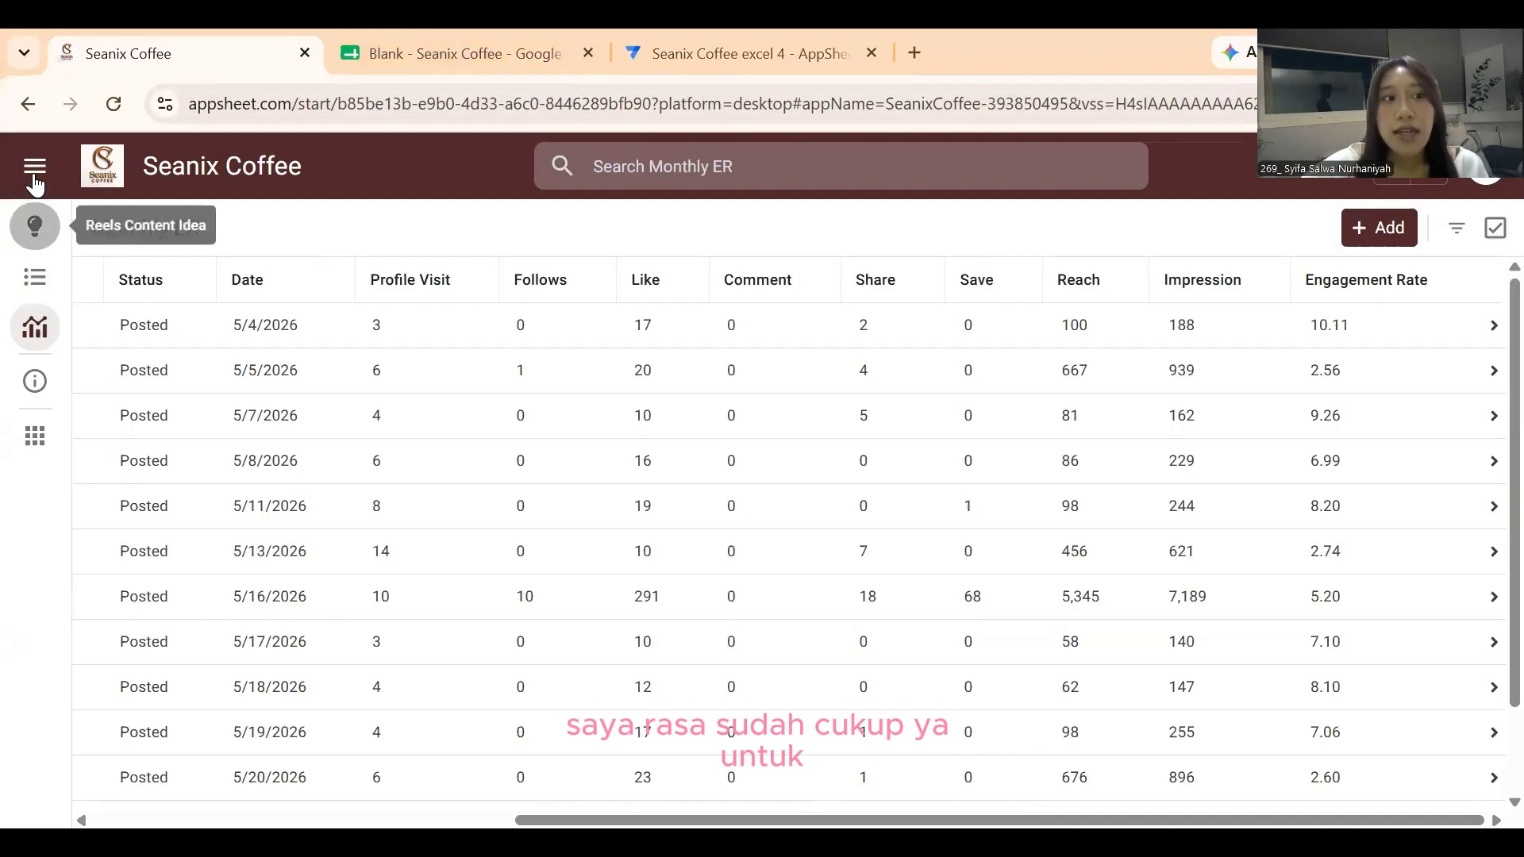
left_click(34, 168)
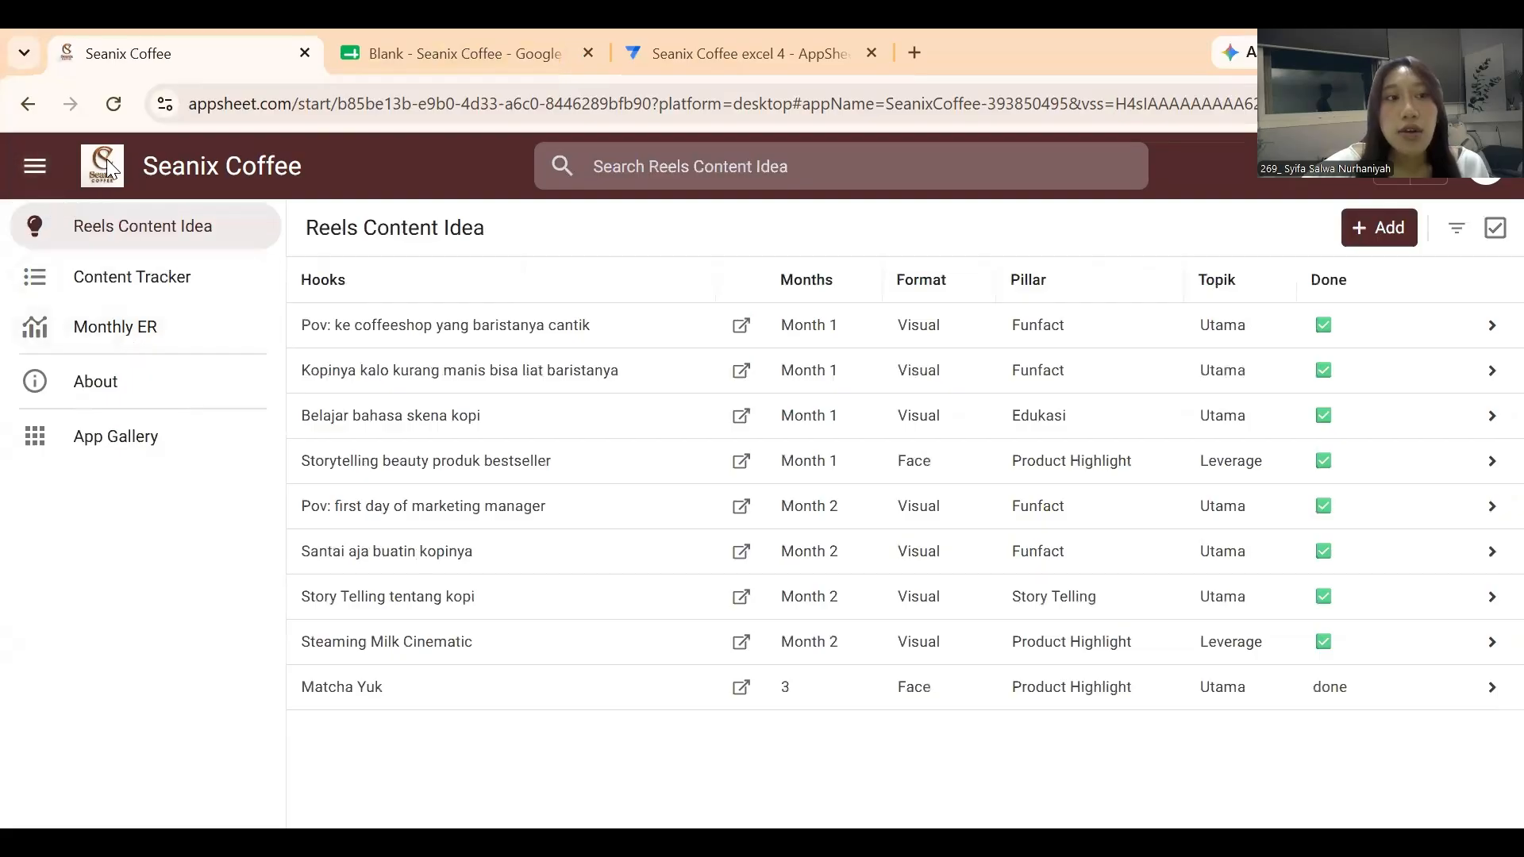
left_click(34, 165)
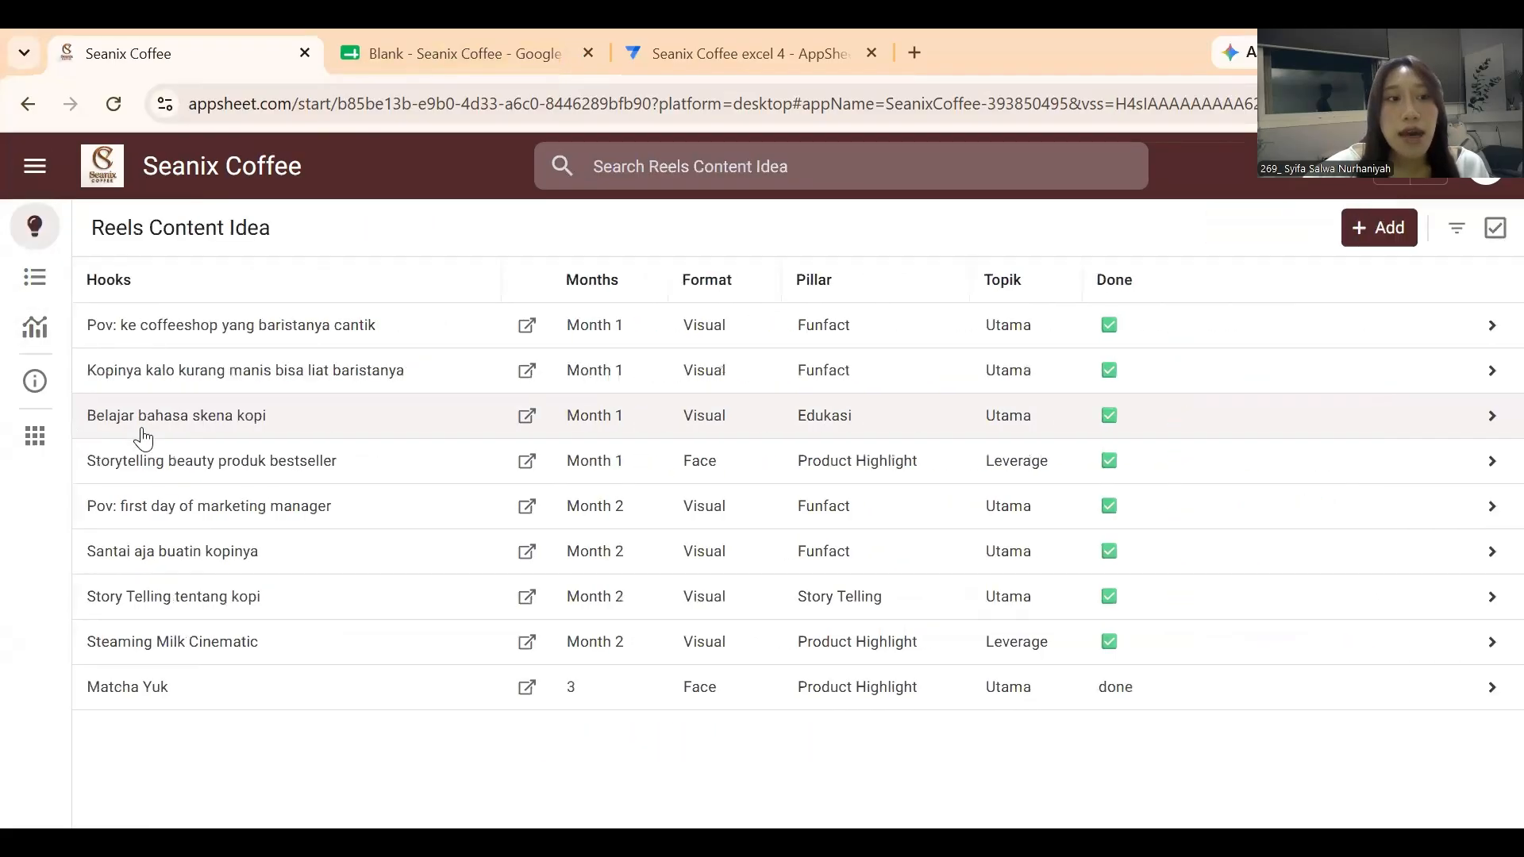
Open the App Gallery and go back to the Seanix Coffee app.
left_click(35, 165)
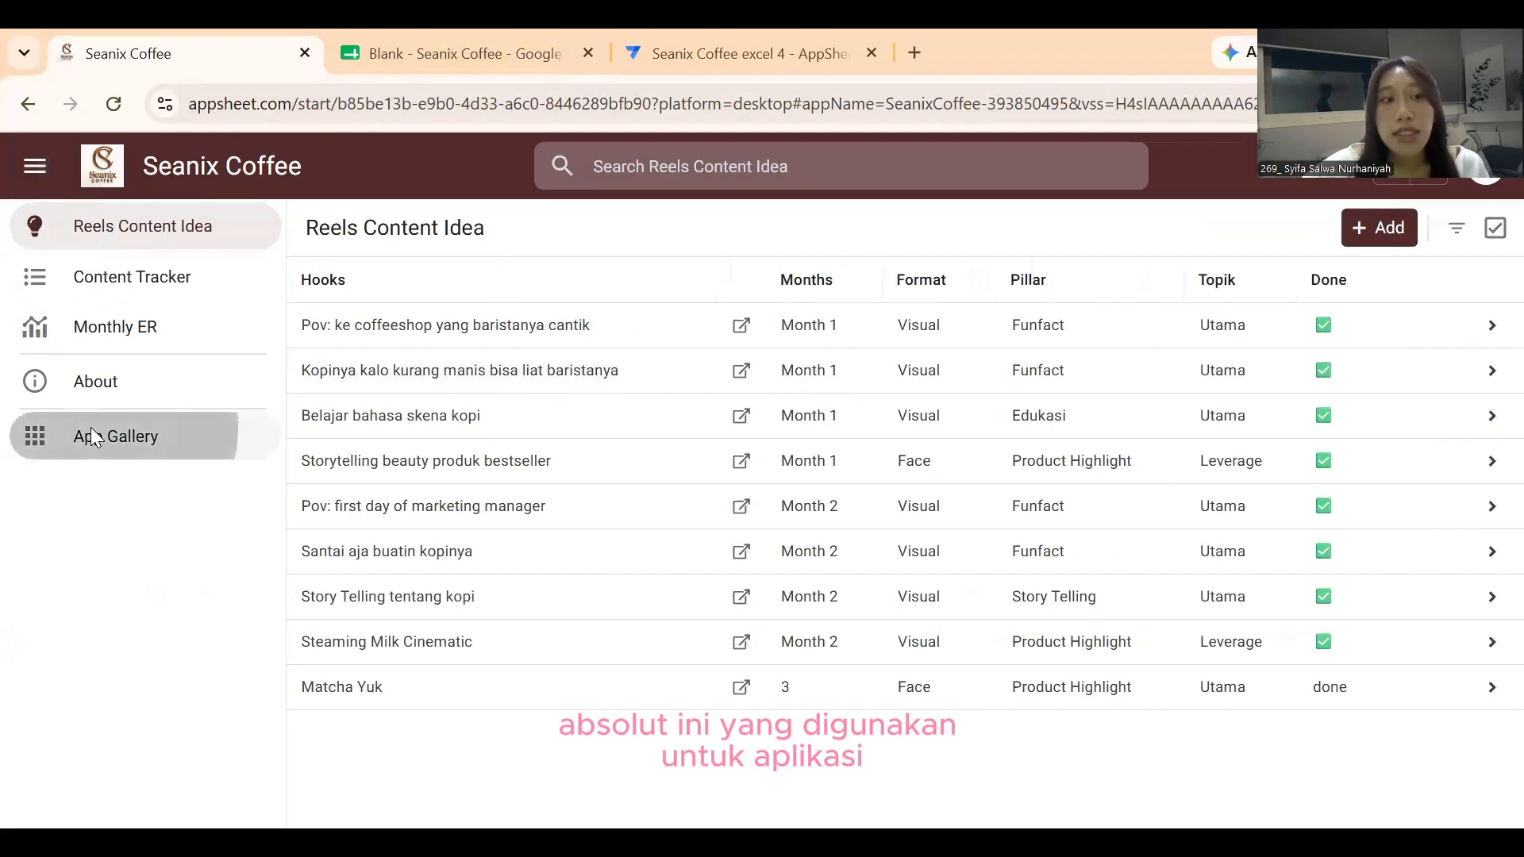
left_click(80, 436)
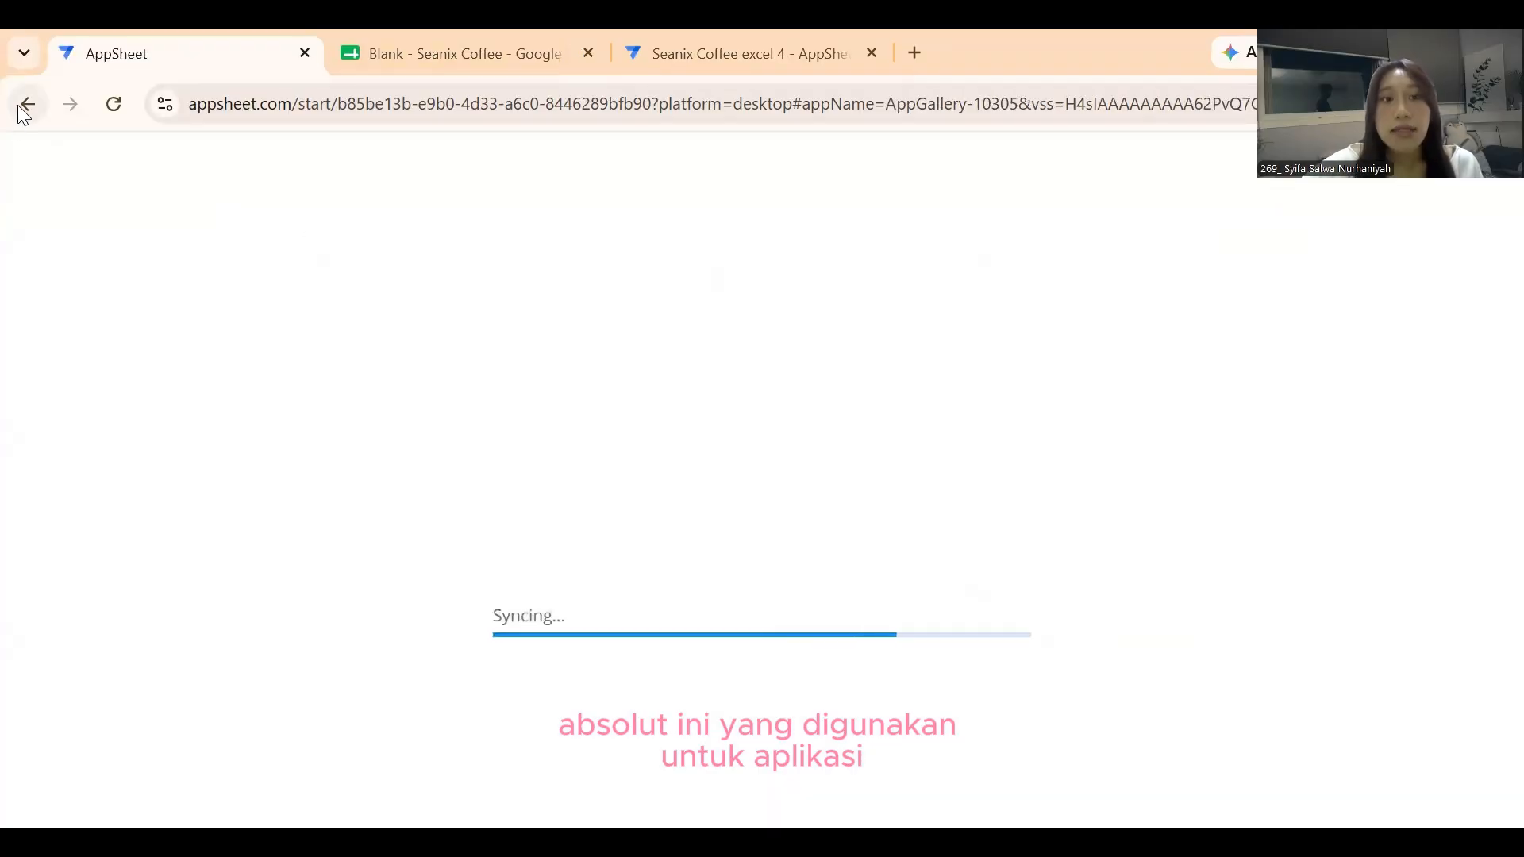
left_click(24, 108)
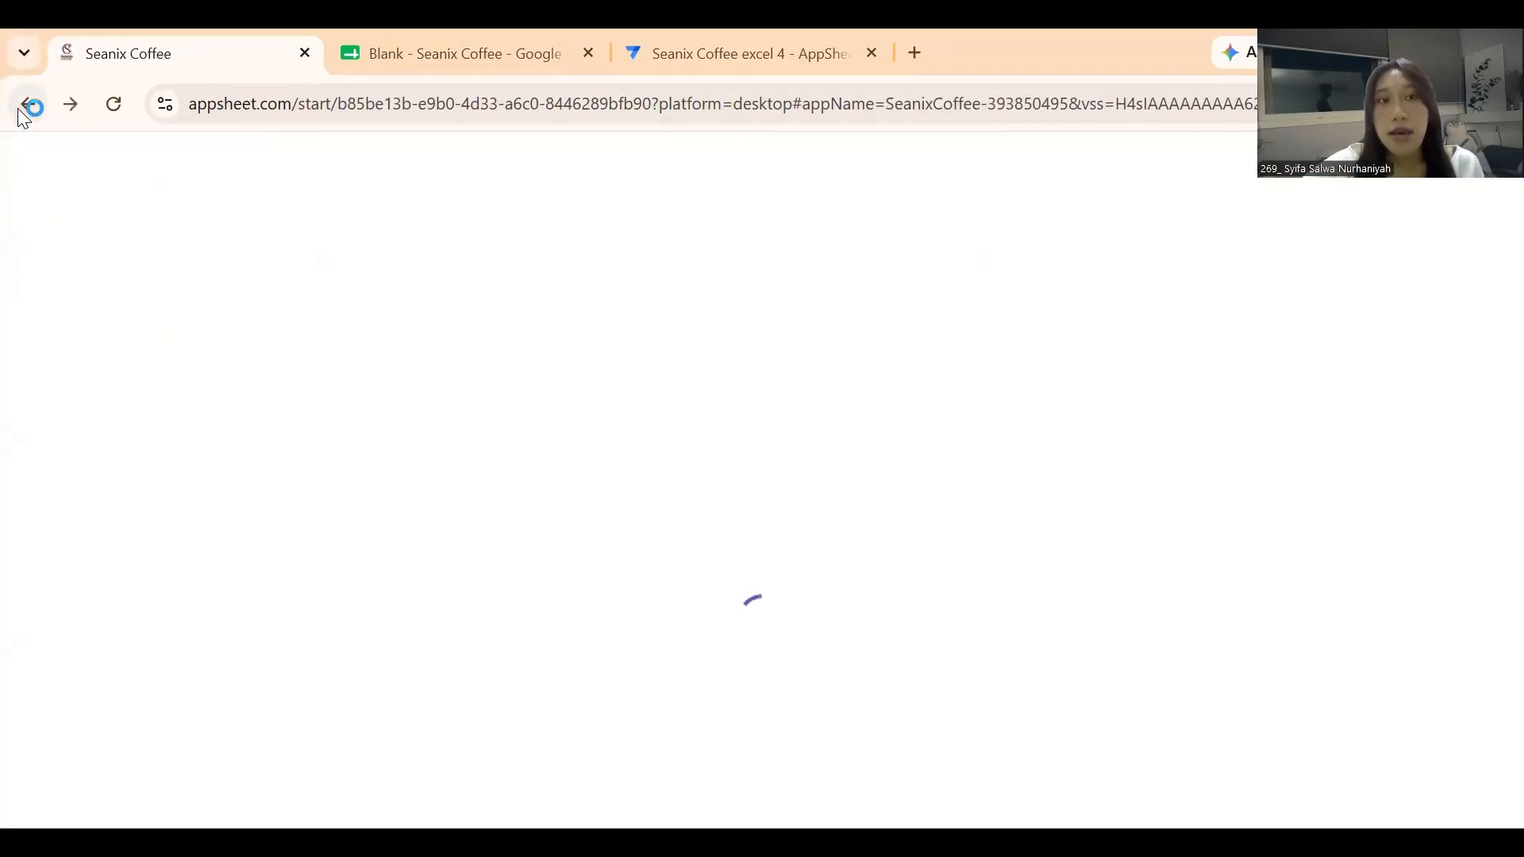